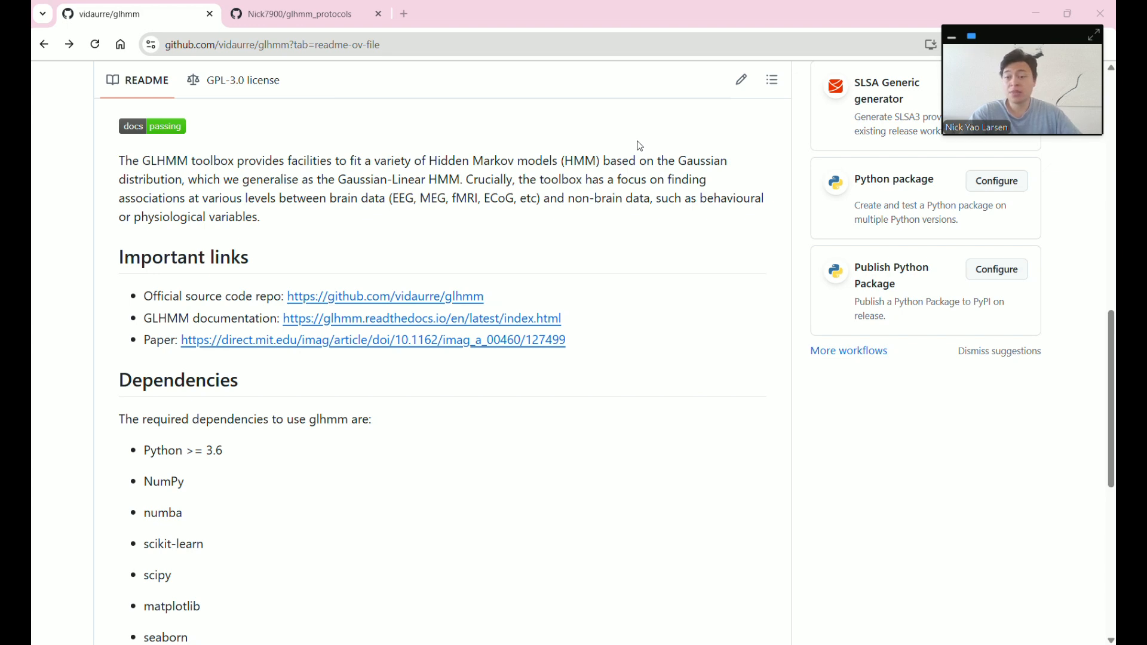
- Switch to the Nick7900/glhmm_protocols tab and scroll its README to the GUI Version conda setup steps
scroll(391, 239, up, 3)
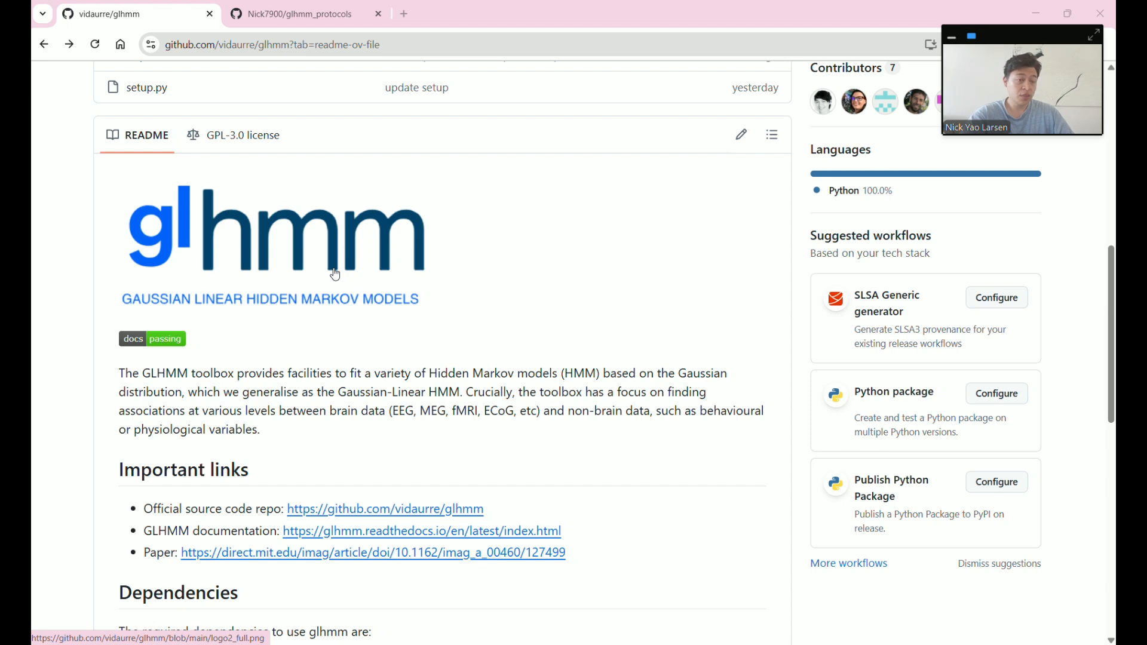
scroll(335, 274, down, 3)
scroll(335, 269, up, 2)
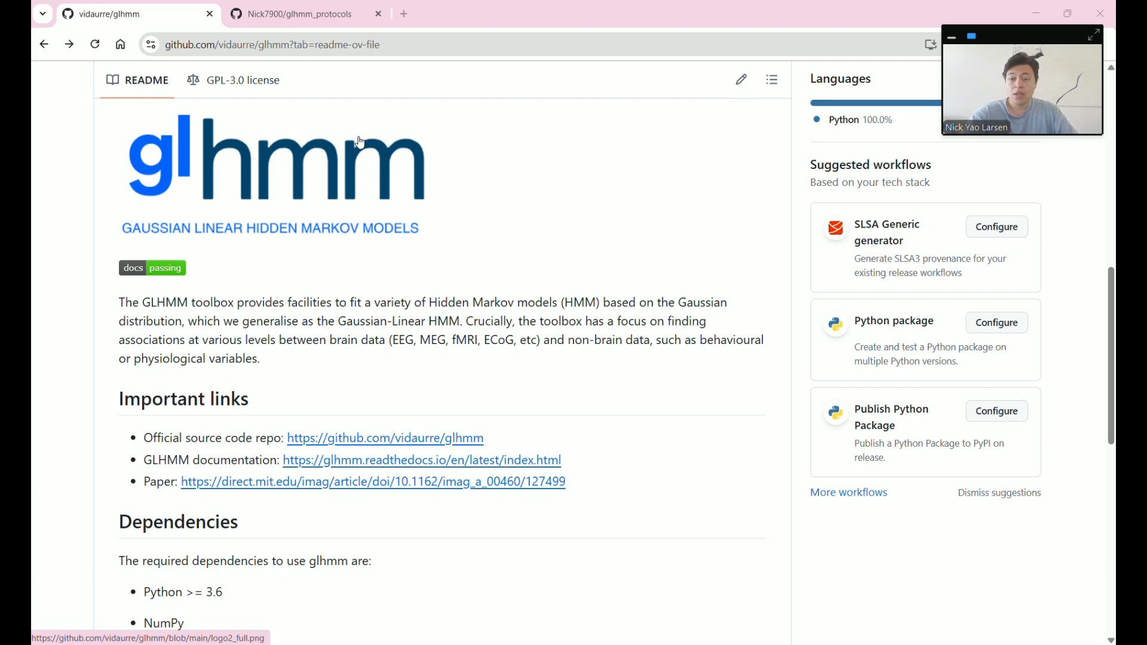
click(302, 17)
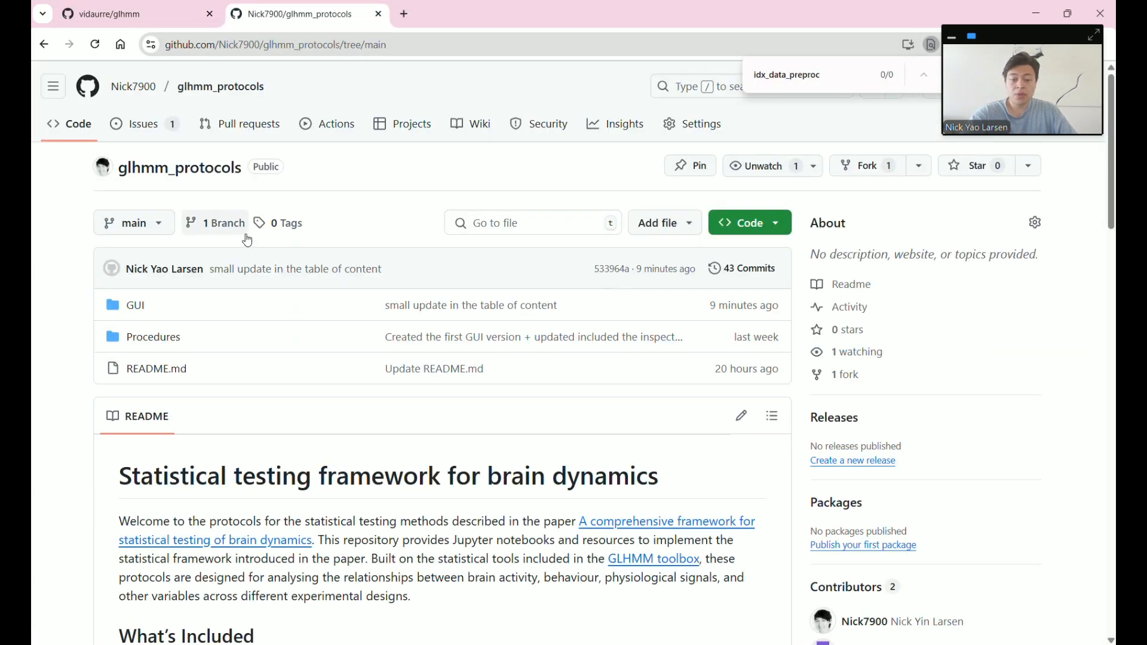
scroll(297, 263, down, 5)
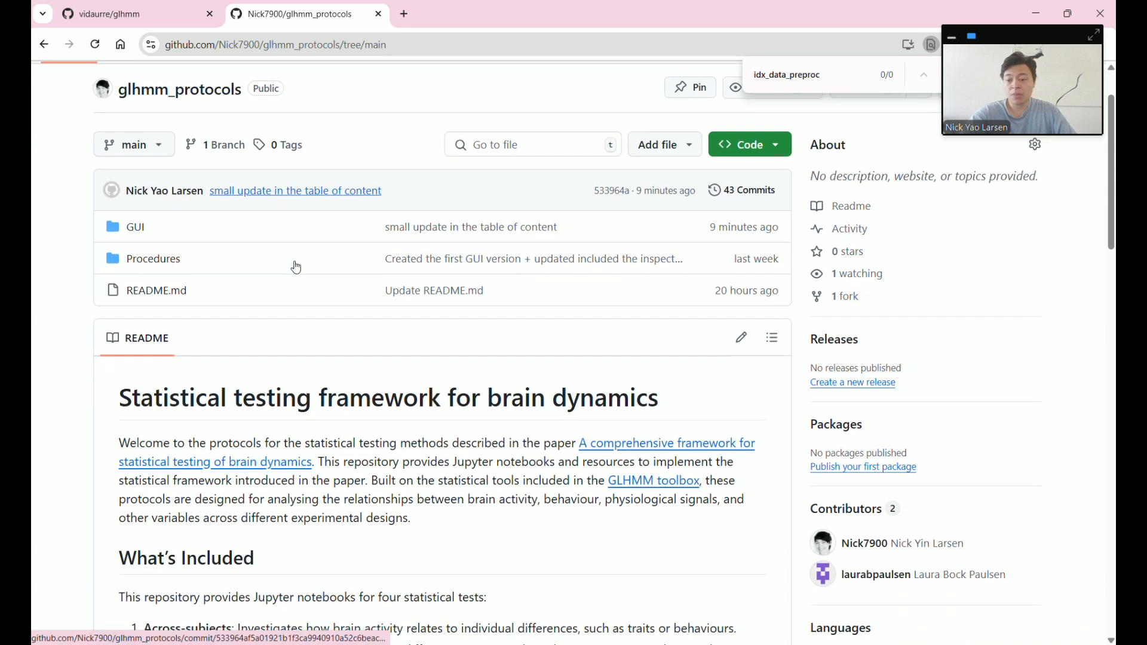
scroll(296, 267, down, 2)
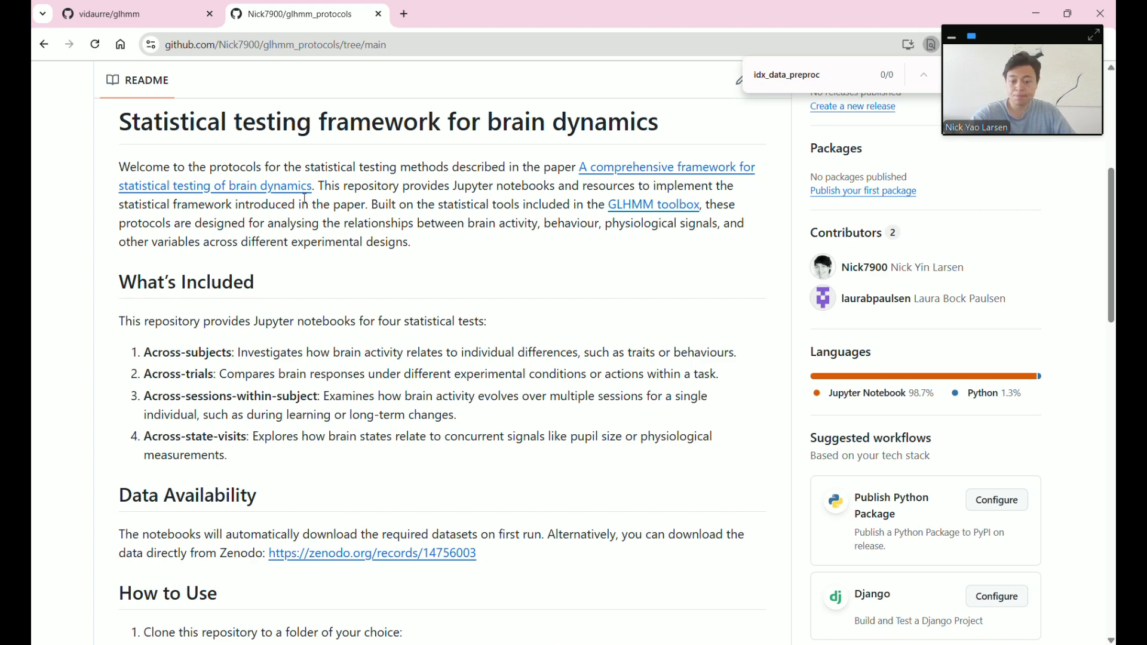
scroll(507, 272, up, 2)
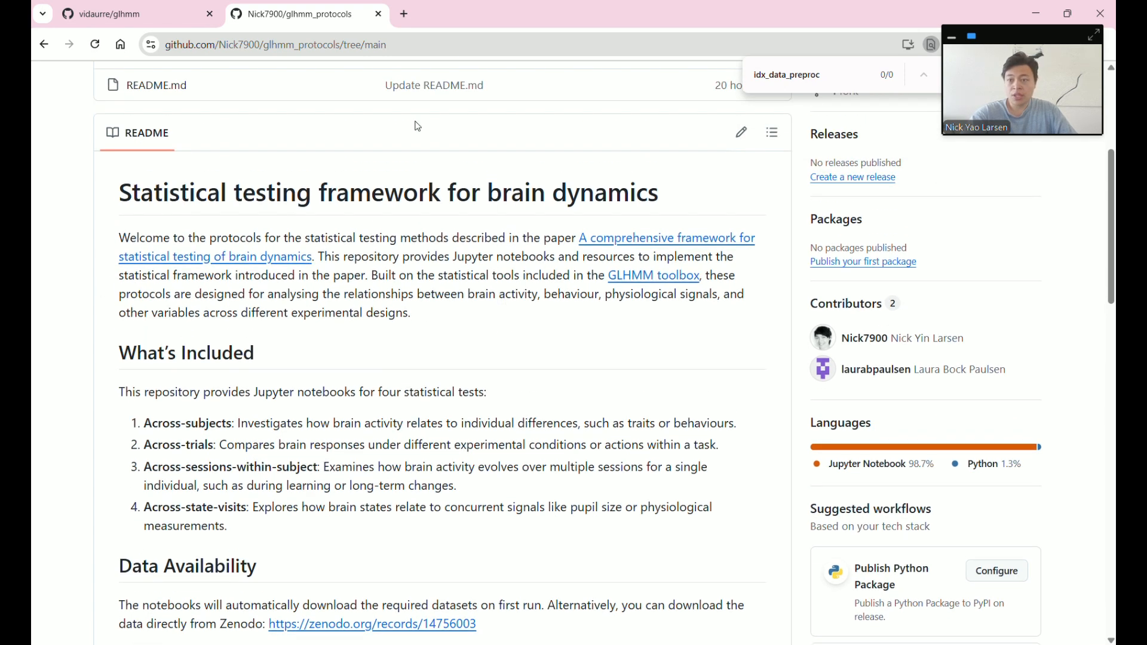
scroll(440, 267, up, 2)
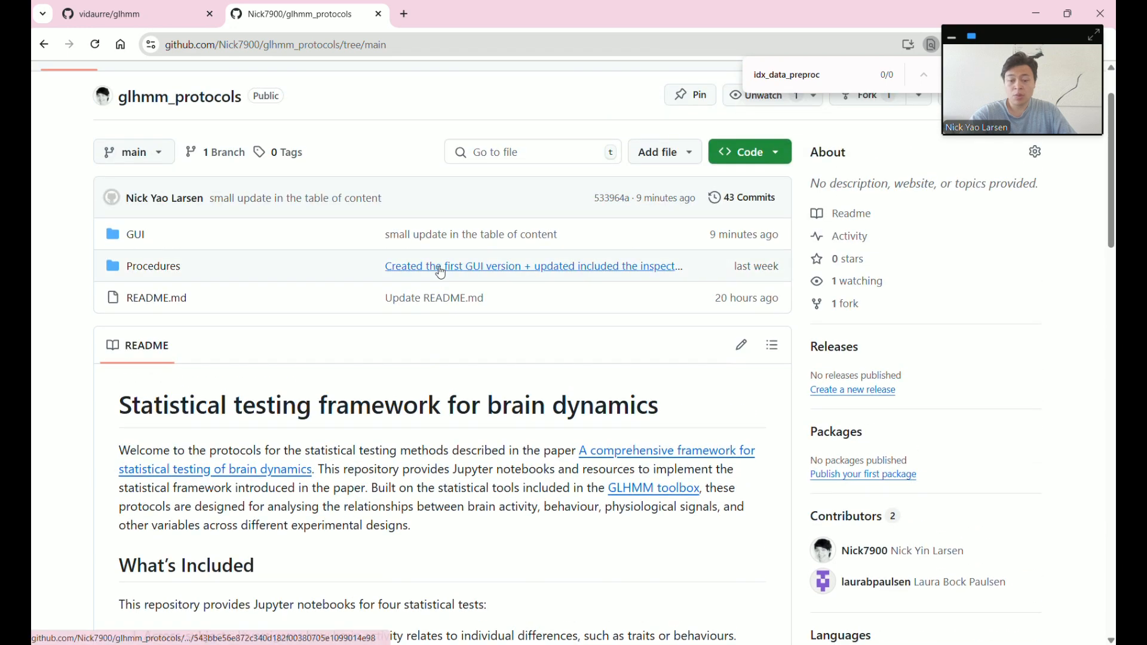
scroll(454, 275, down, 2)
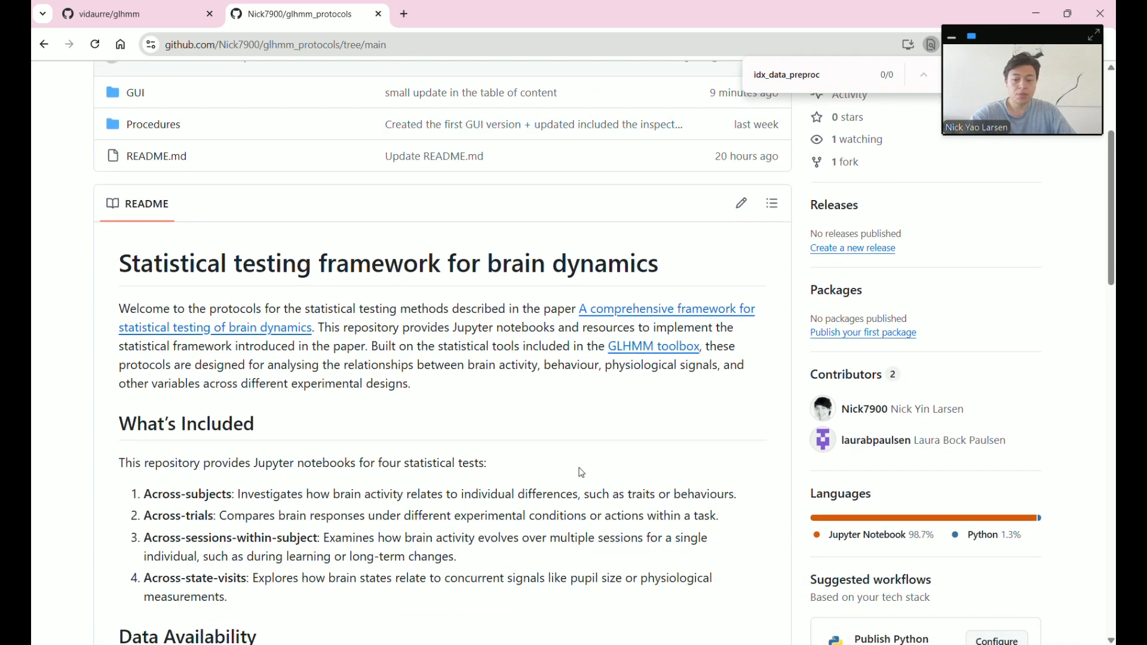
scroll(463, 456, down, 4)
scroll(462, 455, down, 5)
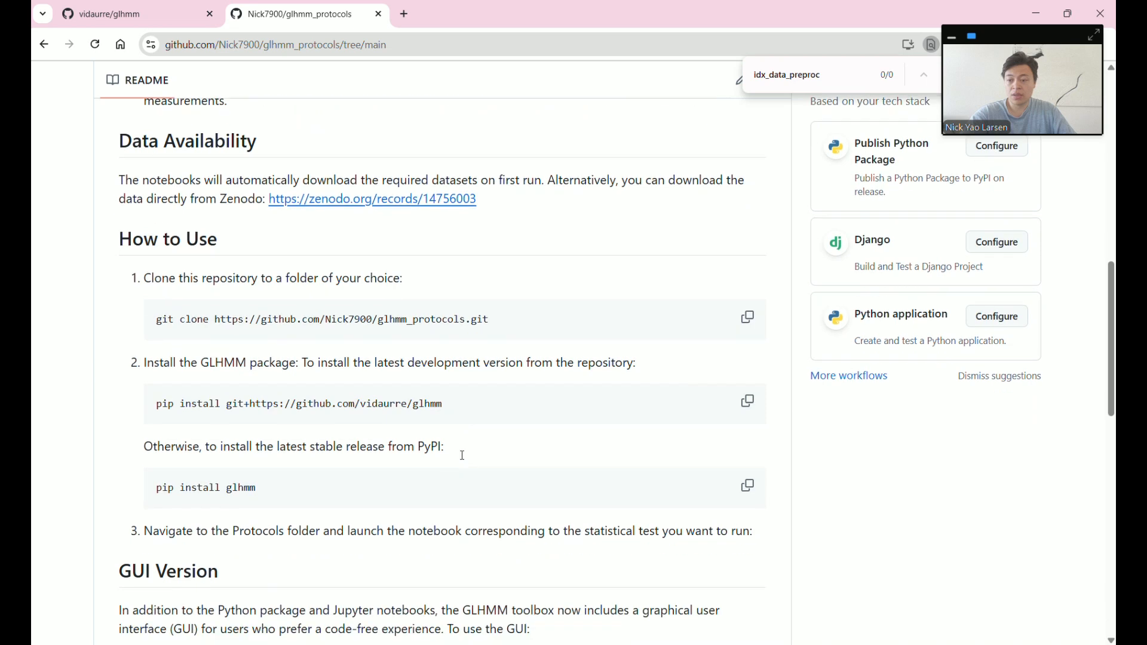
scroll(462, 458, down, 2)
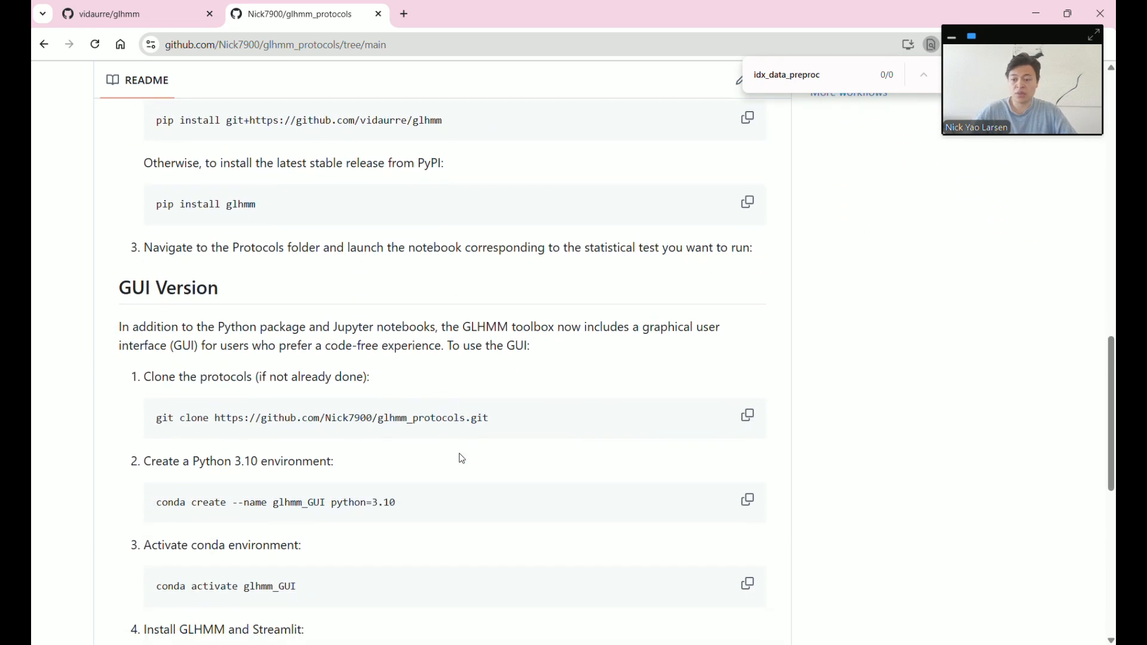
- Launch Command Prompt from Windows search and change into the Github folder with cd Github
click(498, 644)
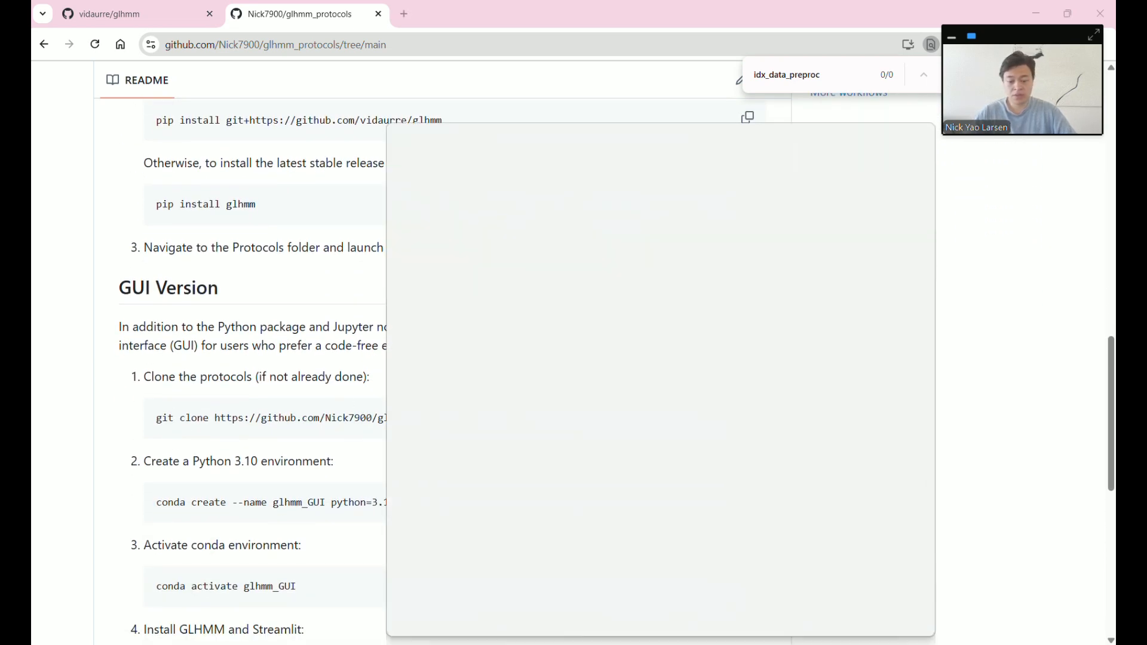
text(cmd)
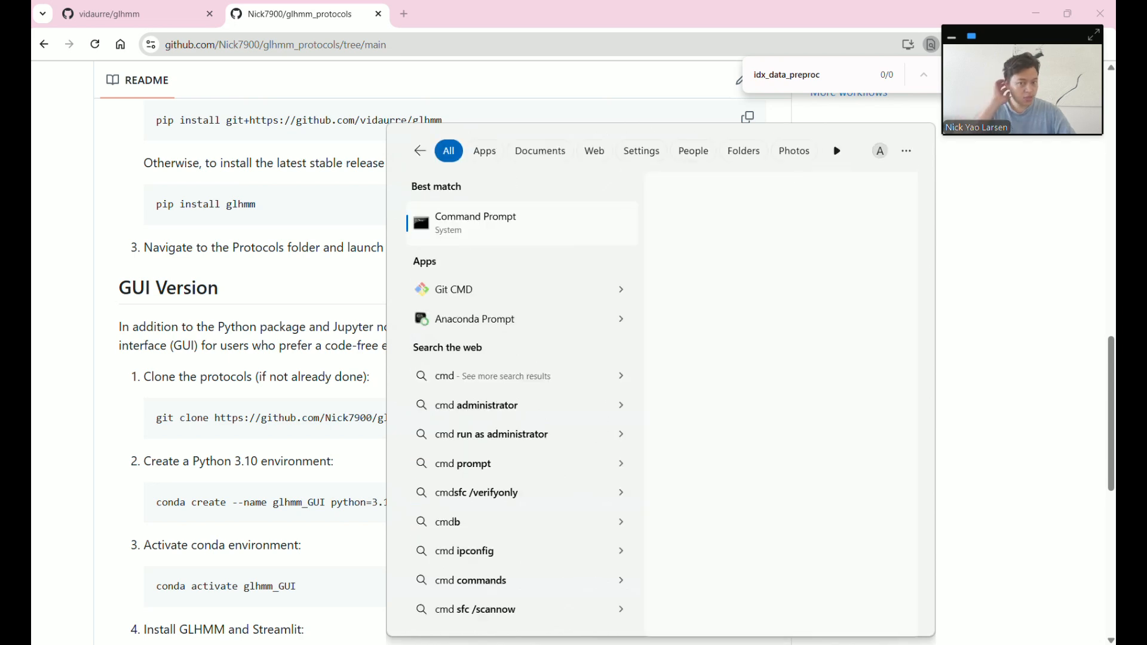
key(Return)
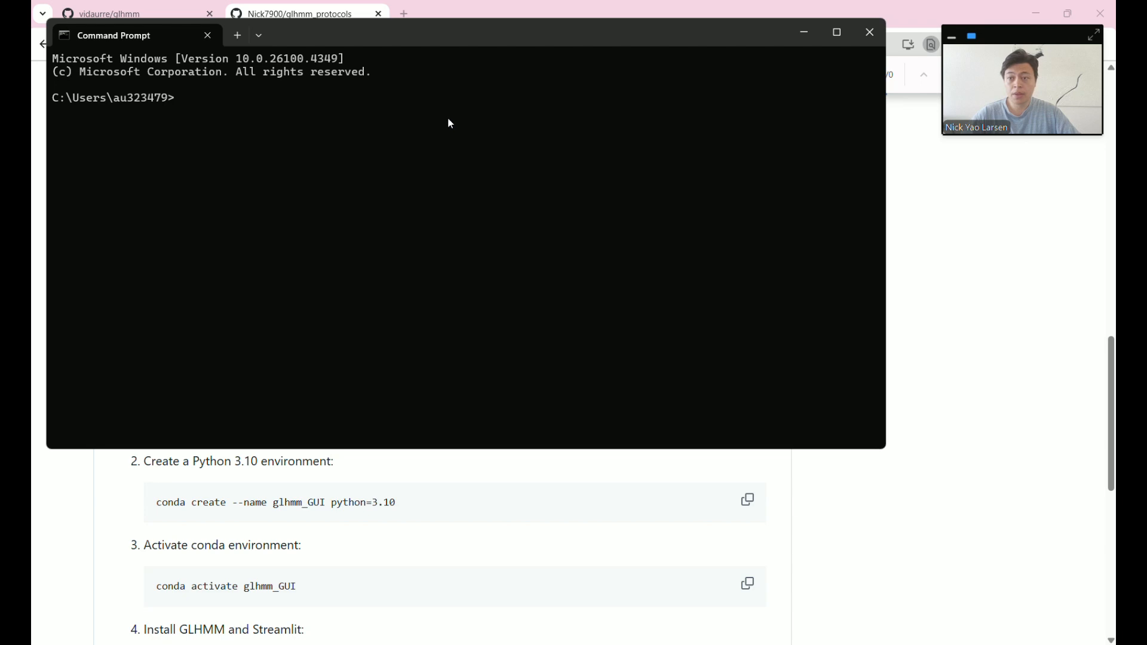
drag(409, 32, 626, 162)
click(190, 400)
drag(151, 376, 273, 374)
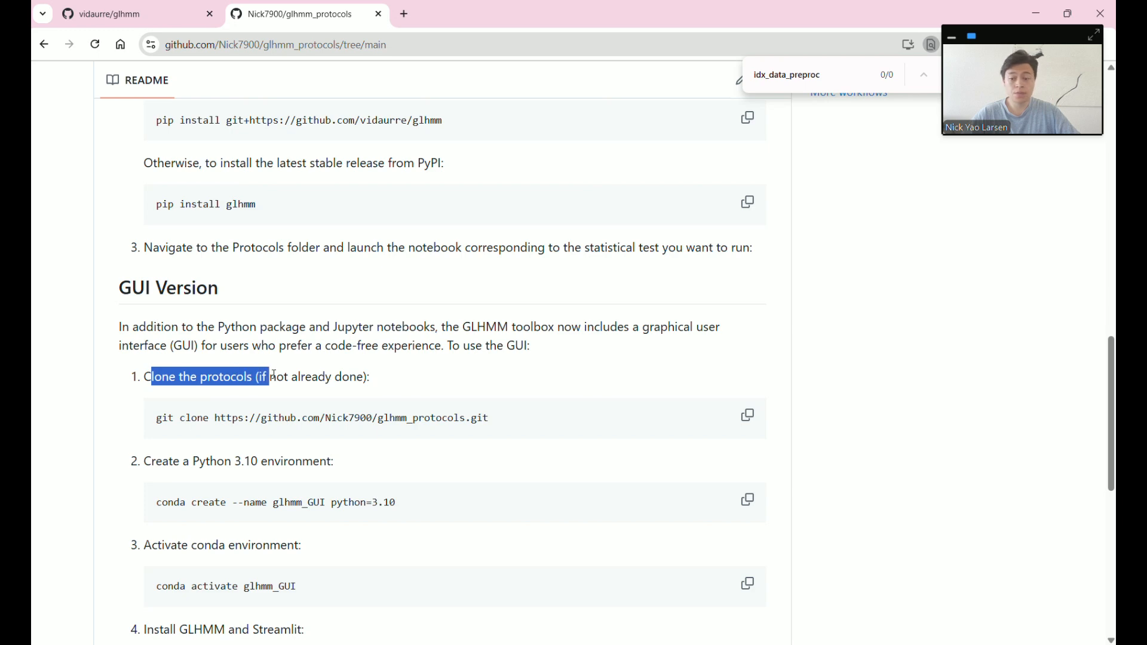
key(alt+Tab)
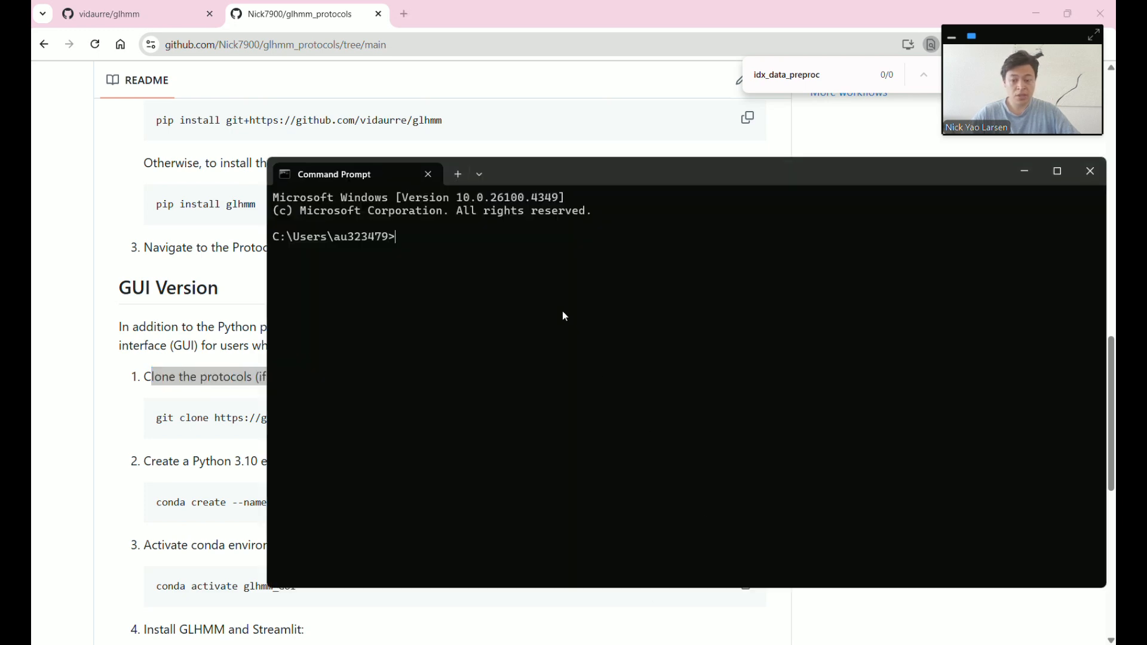
text(cd Github)
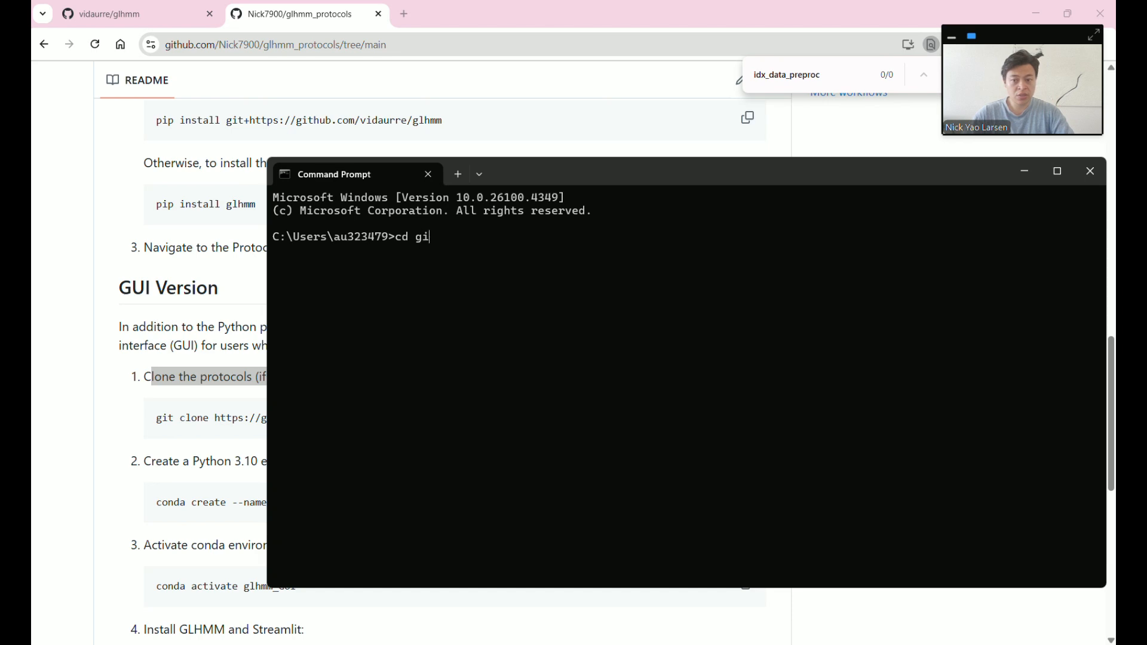
key(Return)
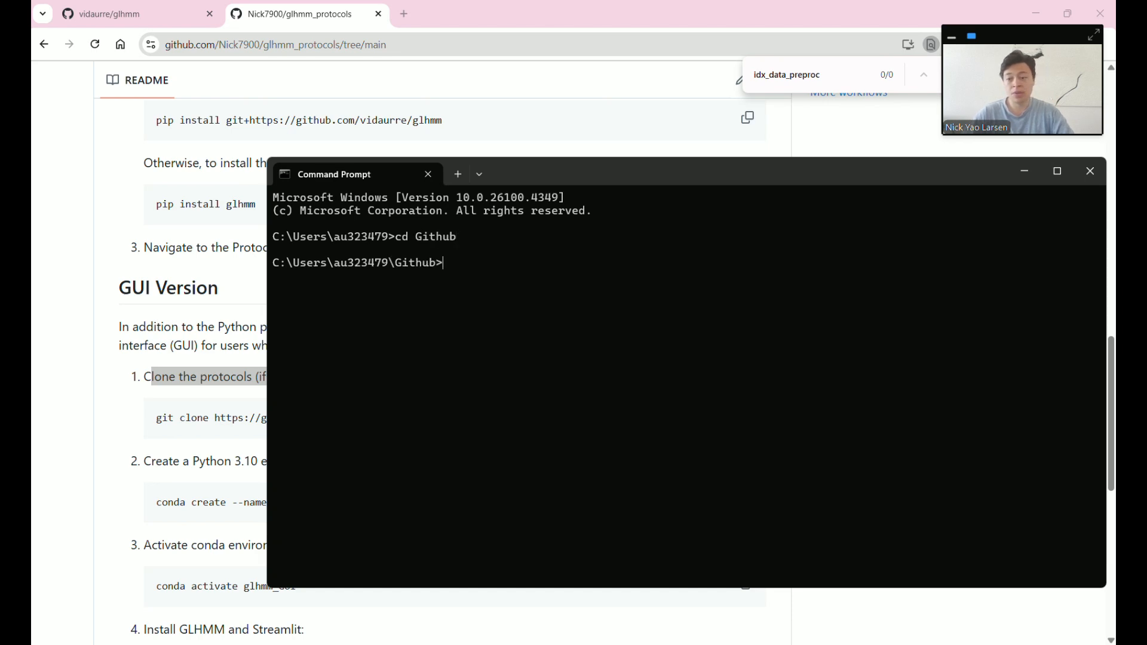
- Copy the README's git clone command and run it to clone glhmm_protocols
click(172, 436)
click(747, 415)
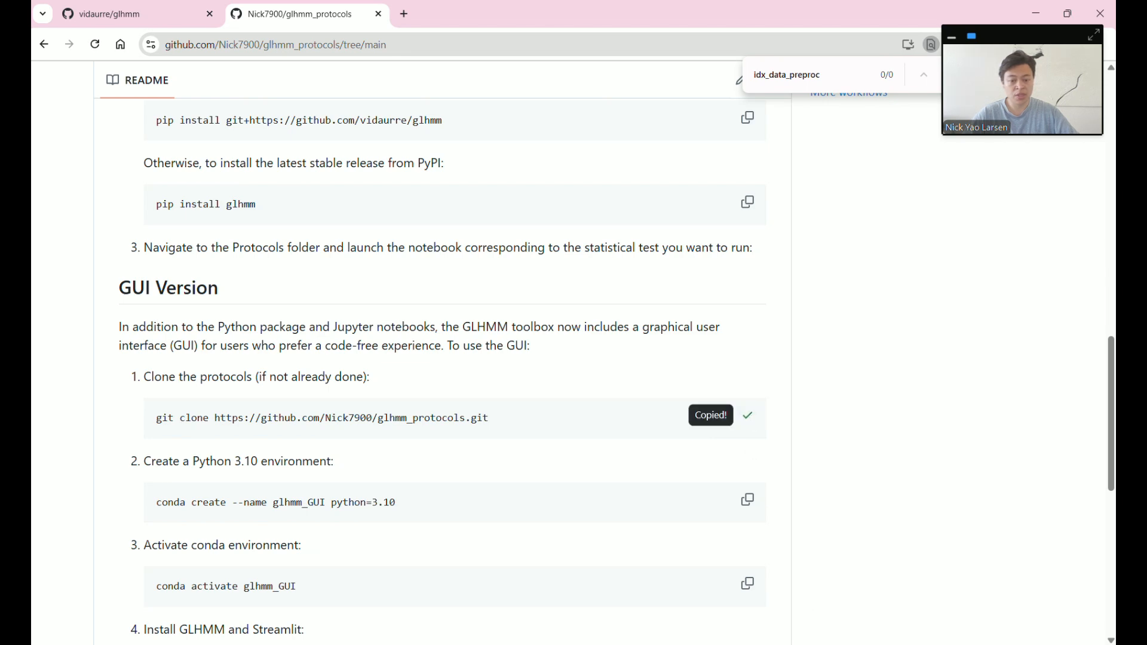
key(alt+Tab)
key(ctrl+v)
key(Return)
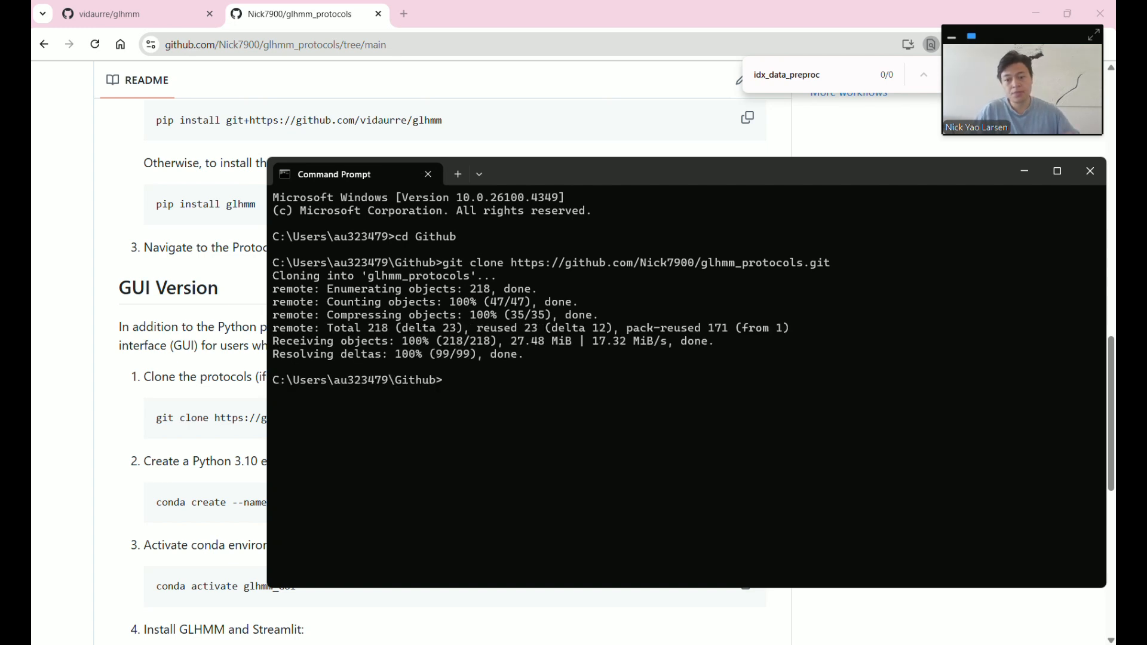
- Run conda create --name glhmm_GUI python=3.10, answering y to replace the old environment and install packages
click(229, 365)
scroll(209, 384, down, 1)
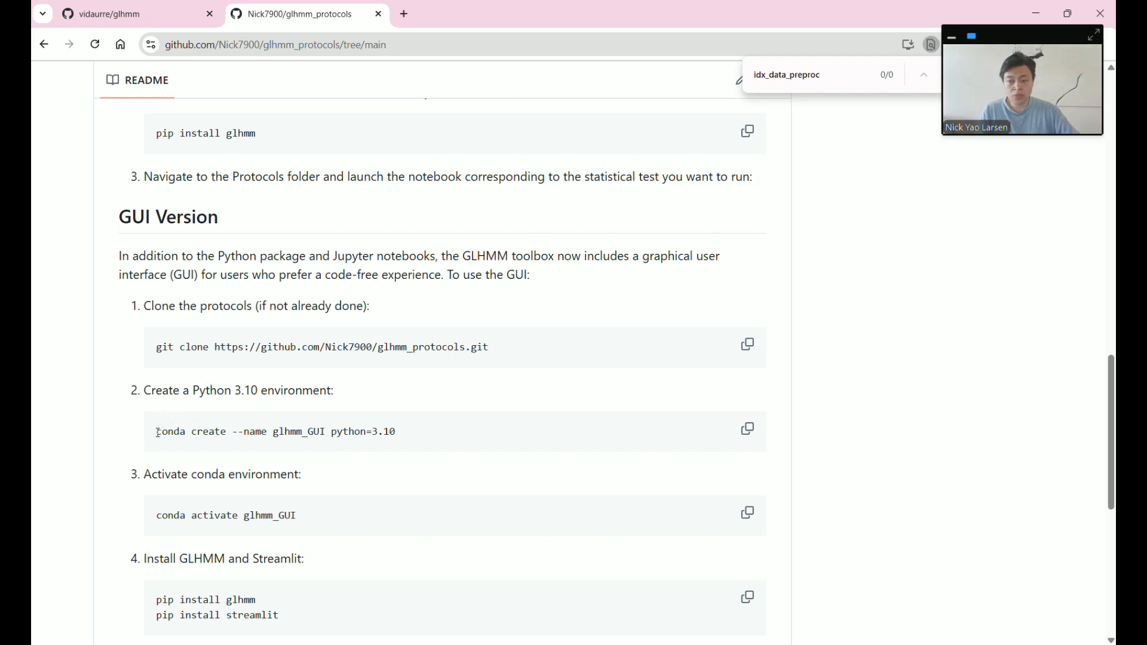
click(747, 429)
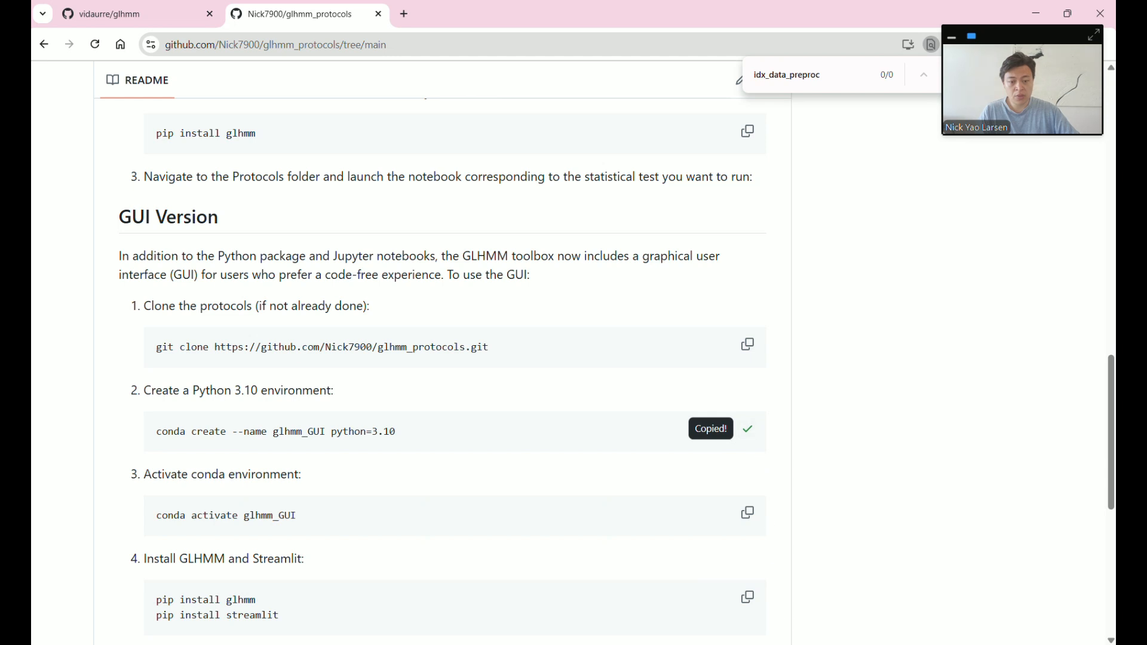
key(alt+Tab)
key(ctrl+v)
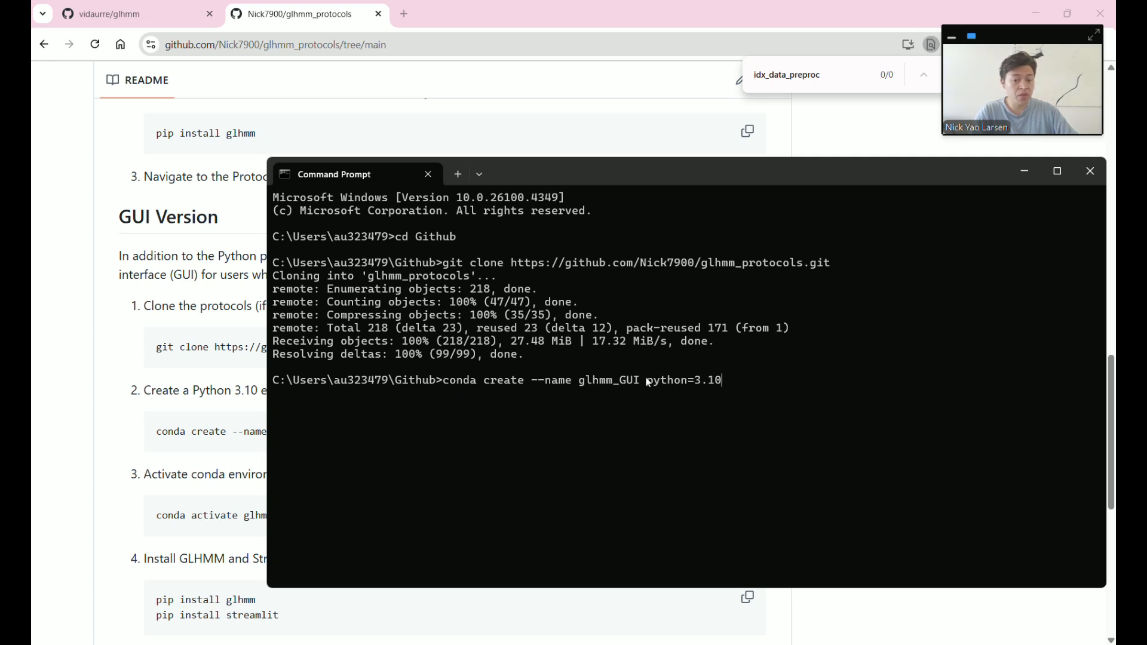
key(Return)
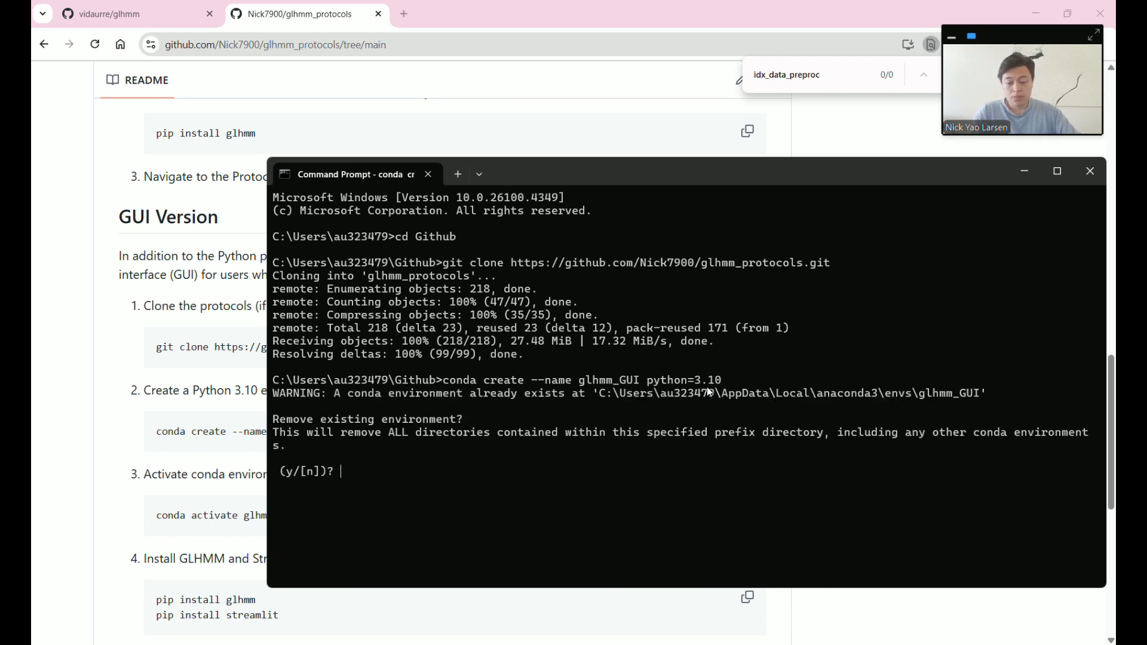
text(y)
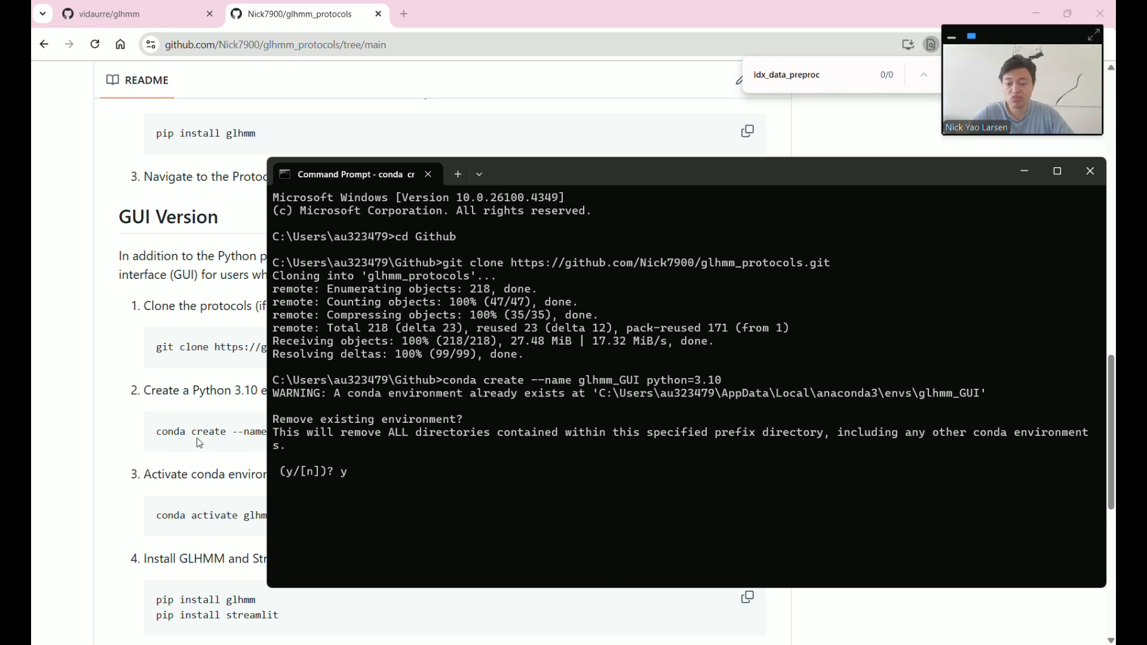
key(Return)
text(y)
key(Return)
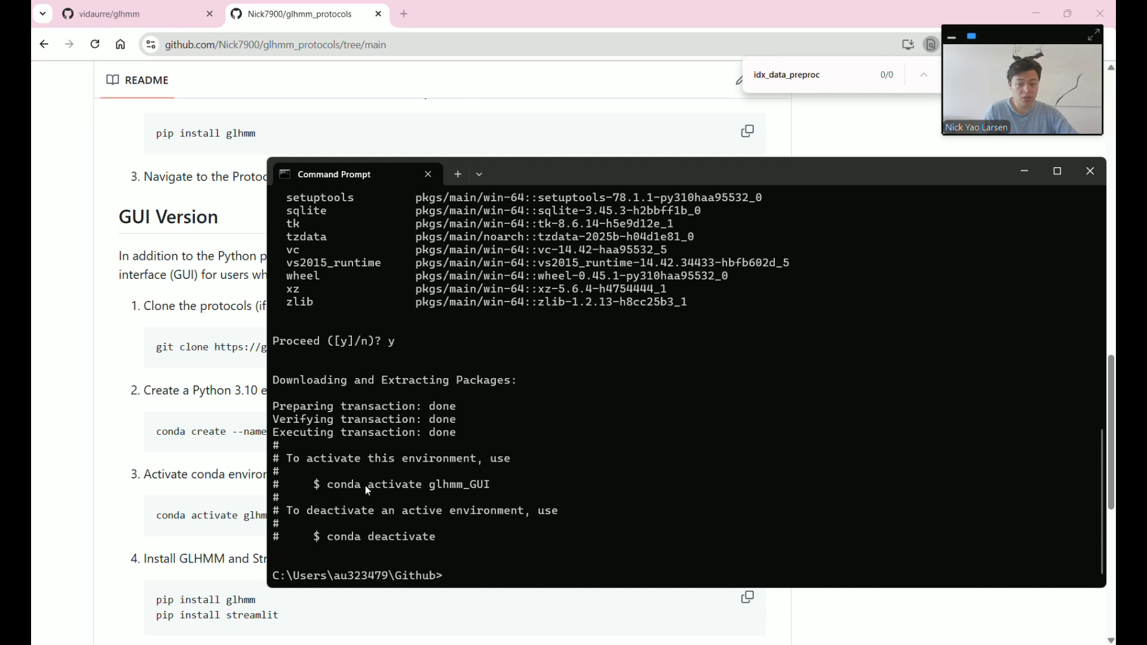
- Activate the new environment with conda activate glhmm_GUI
text(conda)
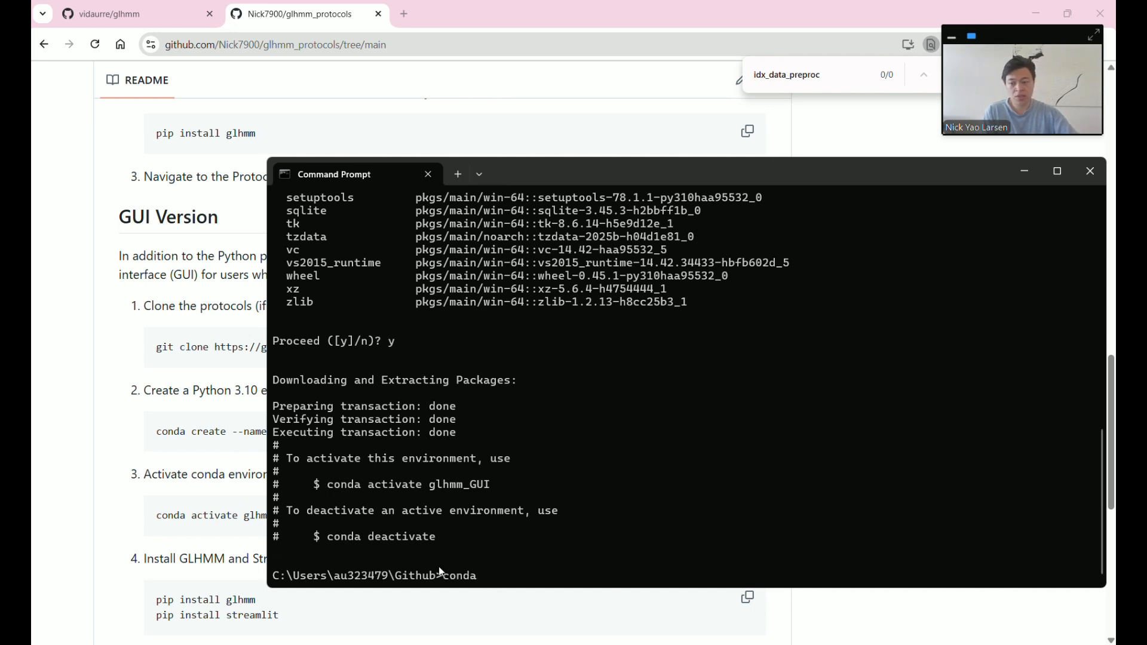
key(alt+Tab)
scroll(418, 358, down, 1)
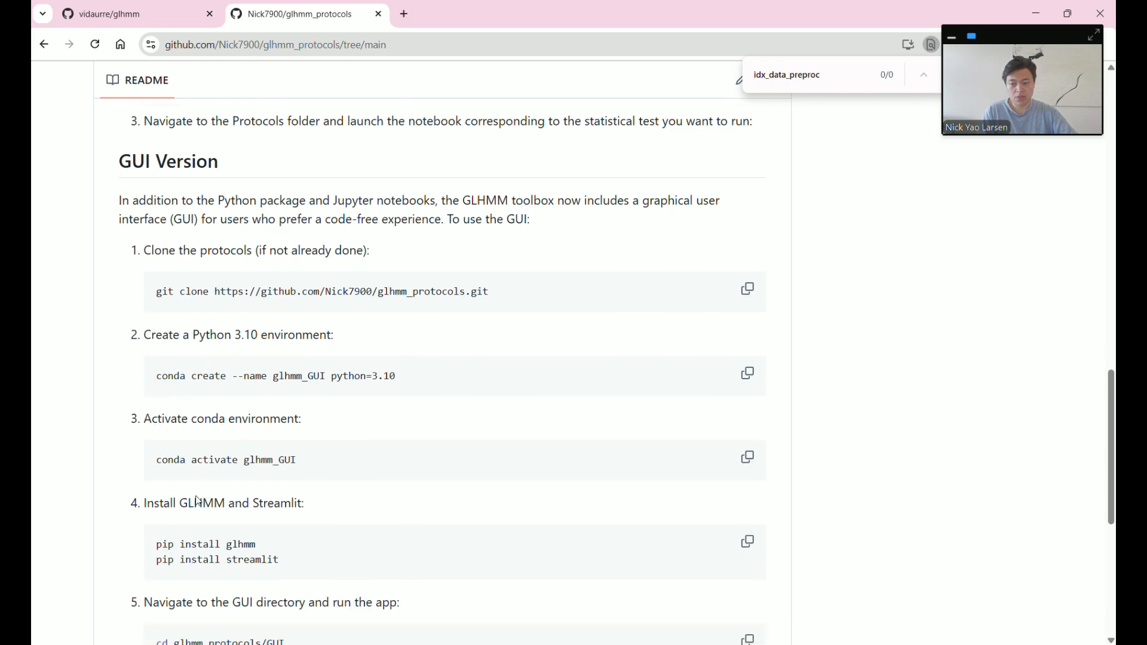
drag(157, 445, 311, 450)
click(313, 455)
scroll(315, 461, down, 2)
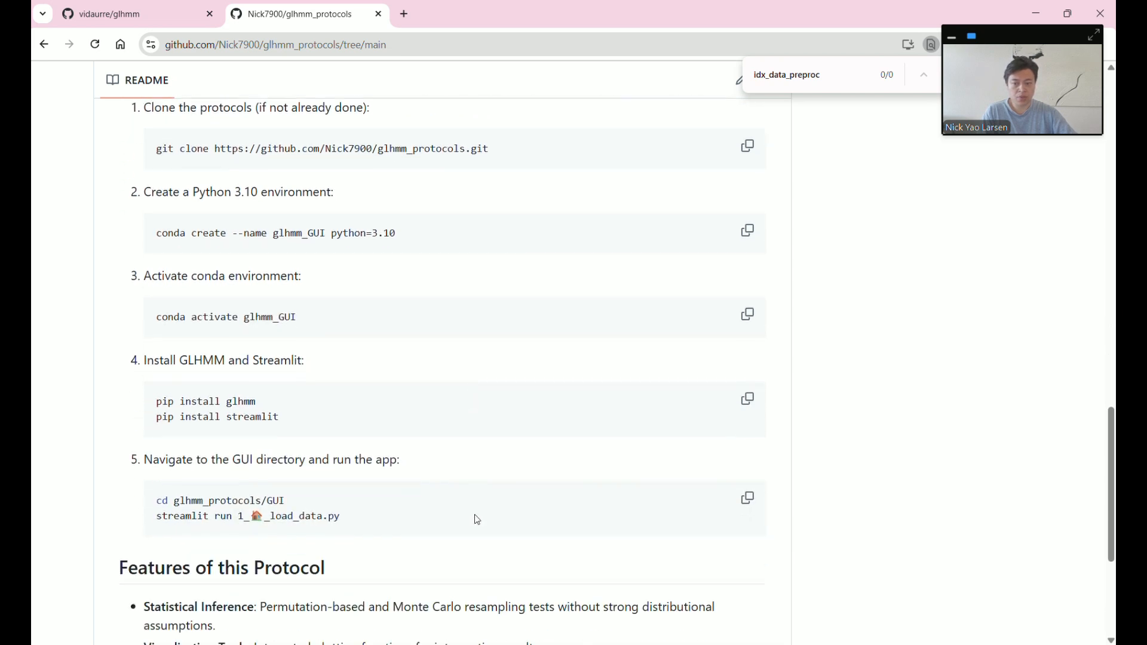
key(alt+Tab)
text(a)
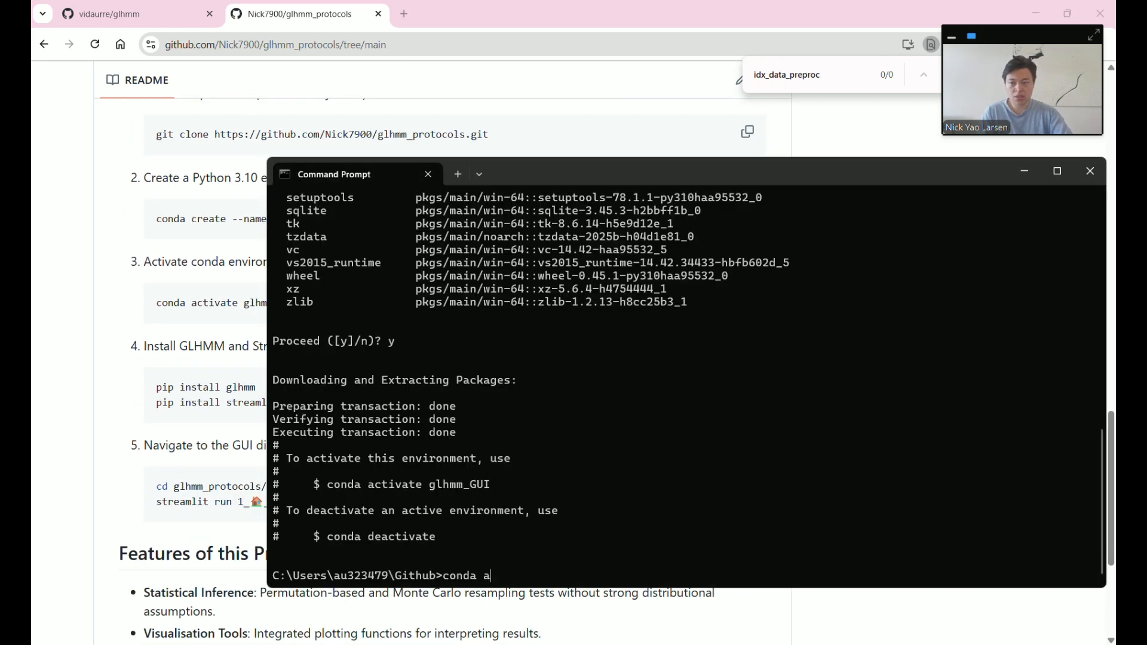
text(ctivate glhmm)
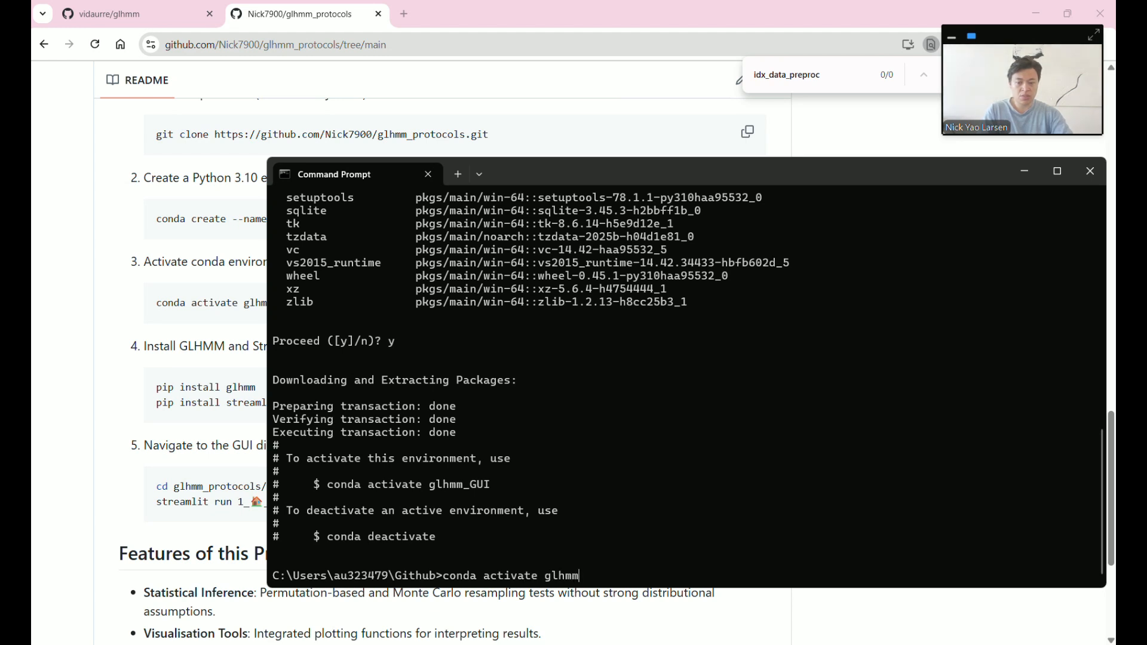
text(_GUI)
key(Return)
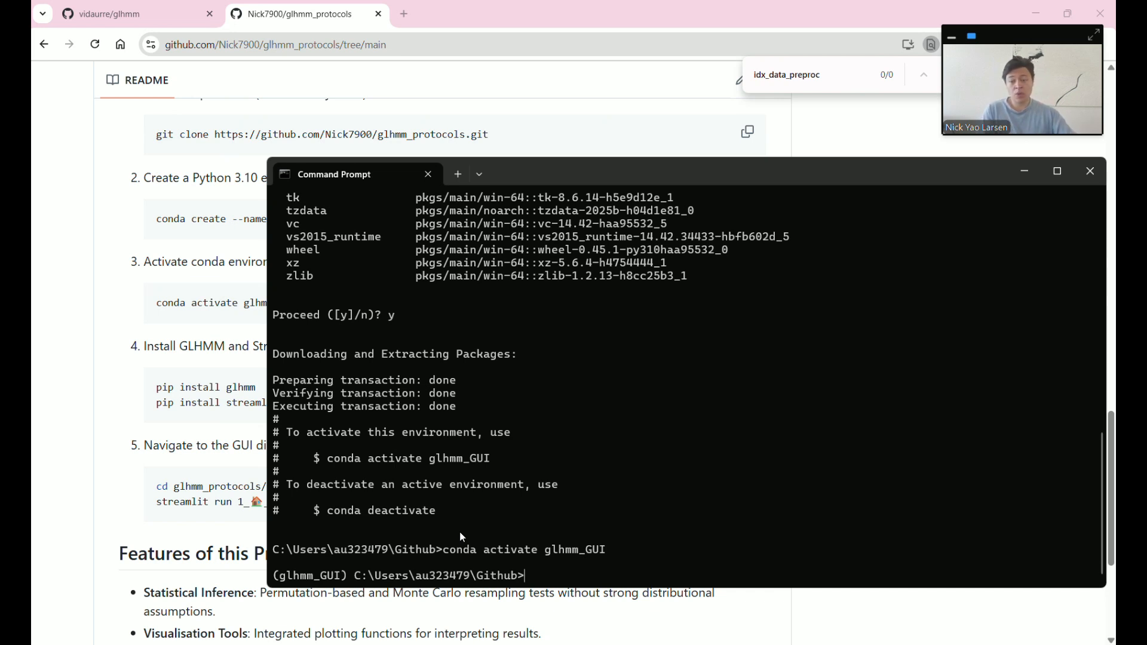
- Copy the README's pip install commands for GLHMM and Streamlit
click(229, 417)
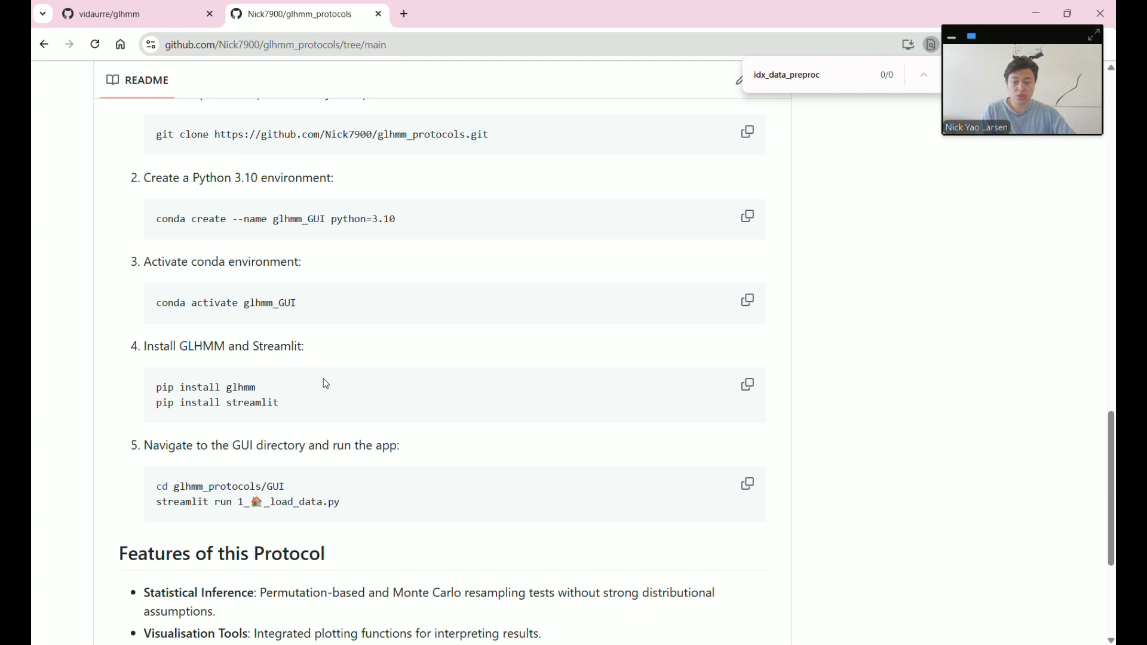
click(747, 384)
key(alt+Tab)
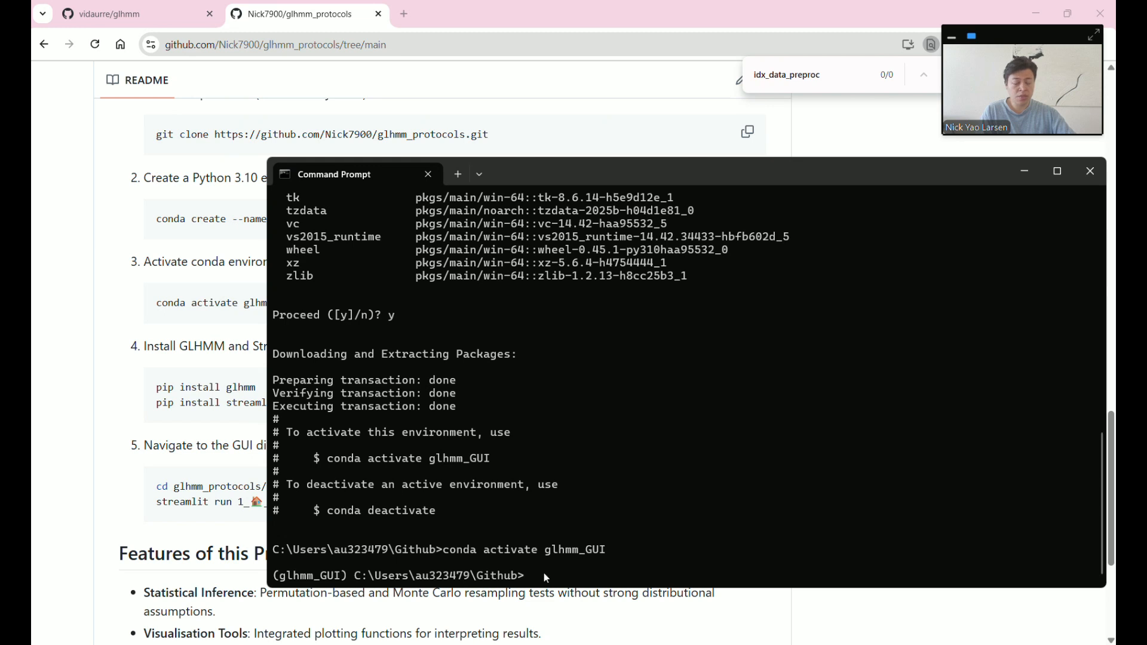
- Paste the multi-line commands anyway and run pip install glhmm, then pip install streamlit
key(ctrl+v)
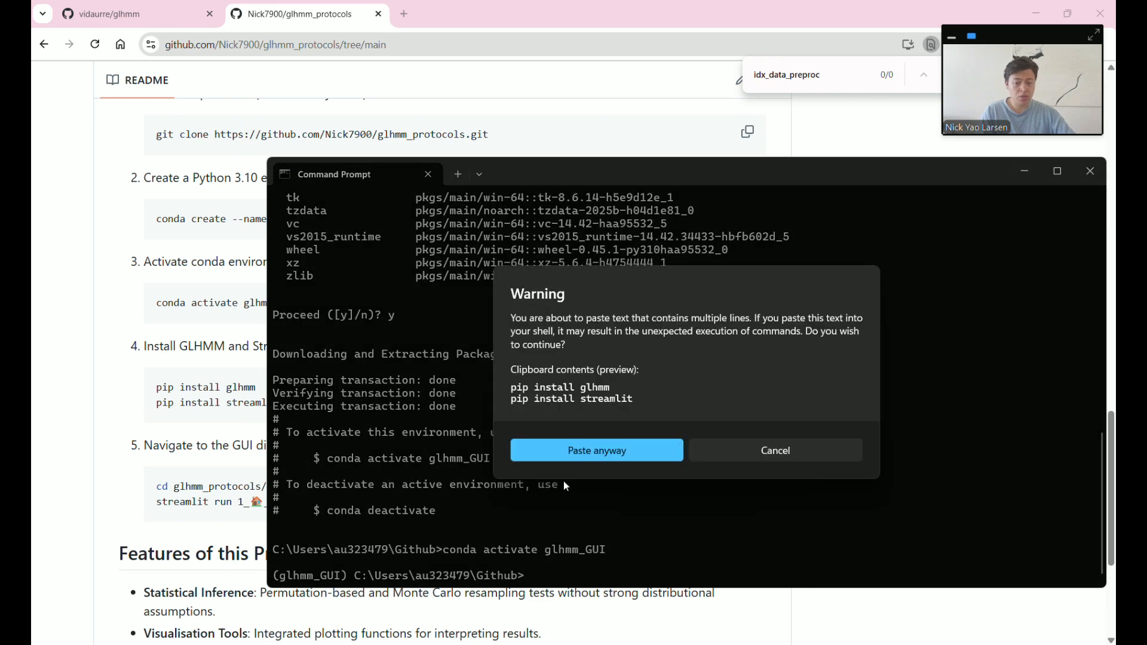
click(568, 449)
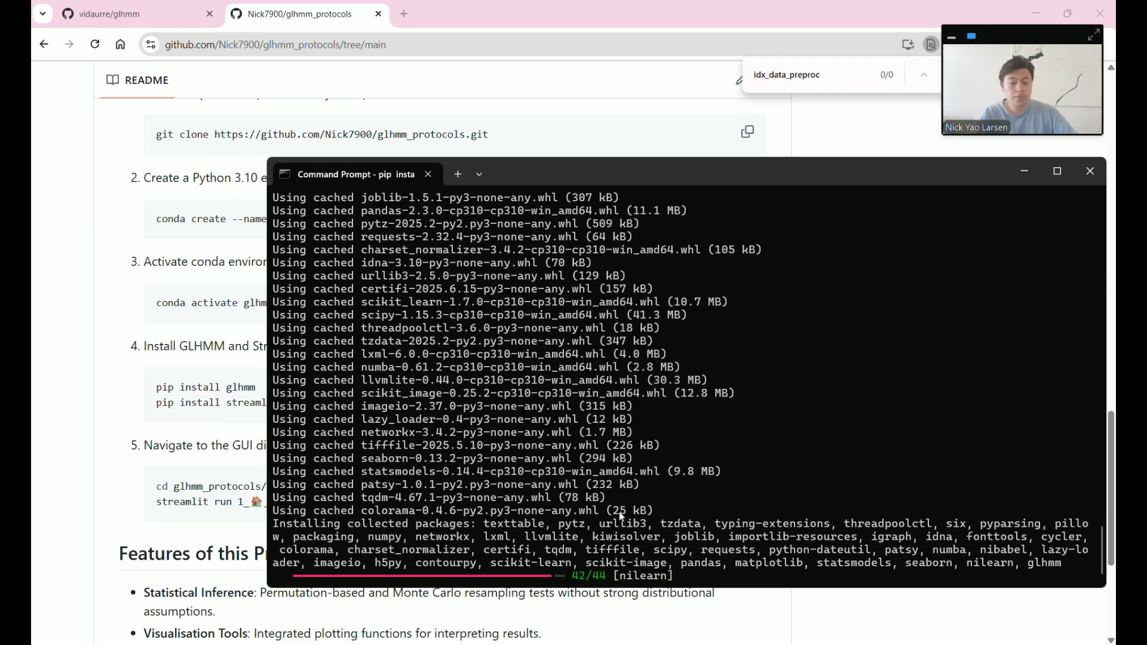
drag(534, 585, 689, 579)
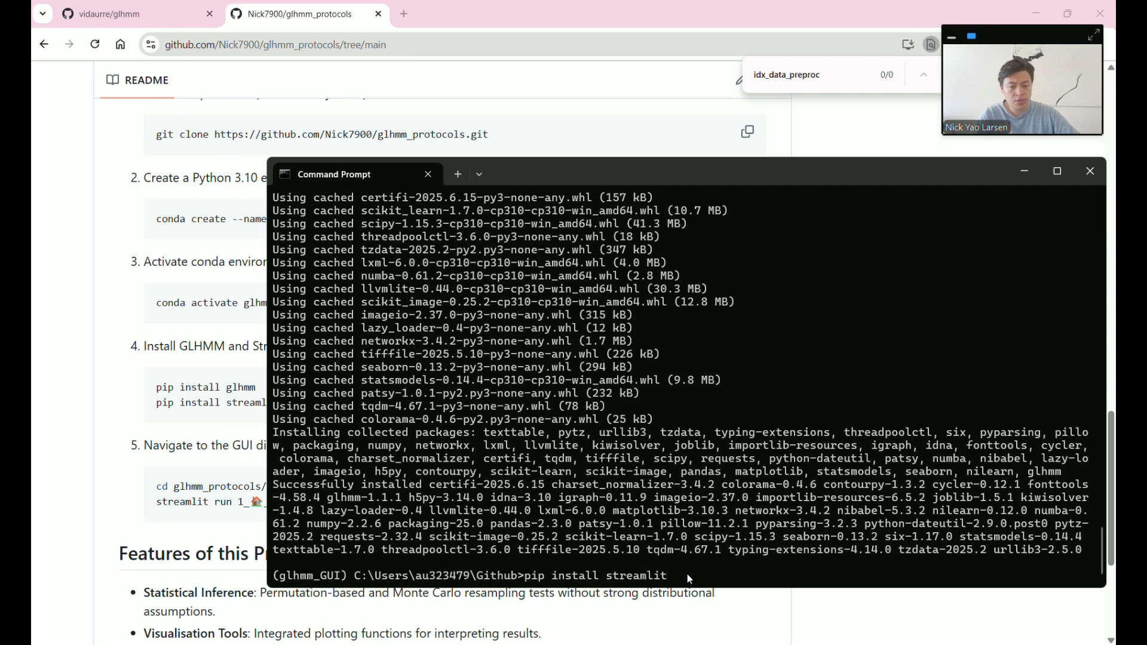
key(Return)
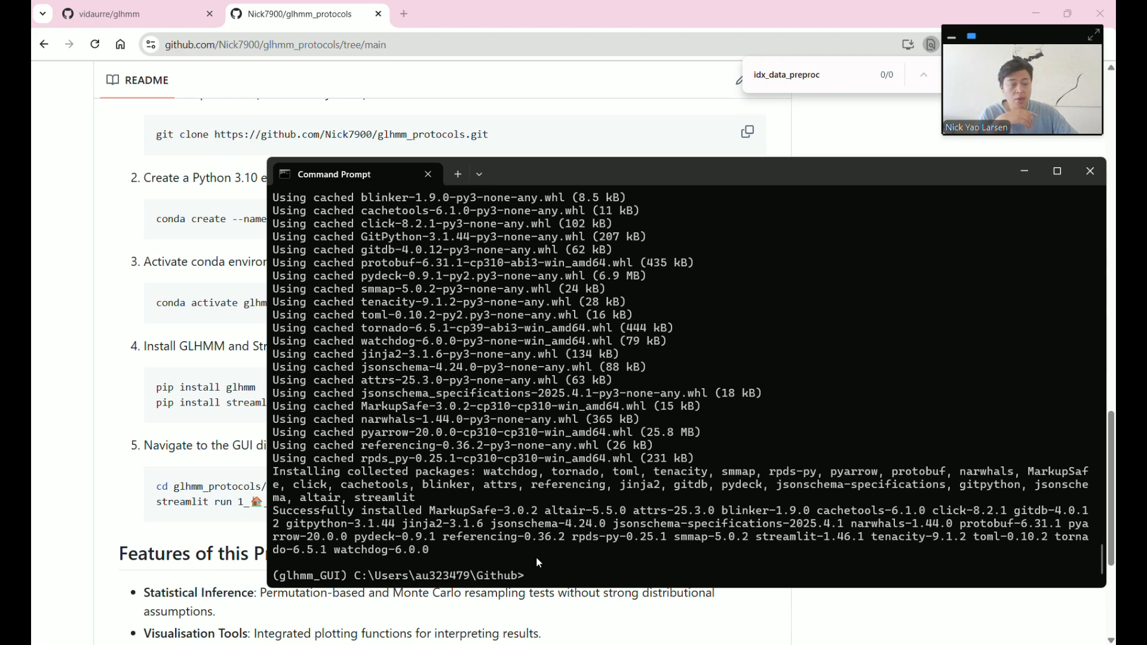
drag(144, 448, 369, 450)
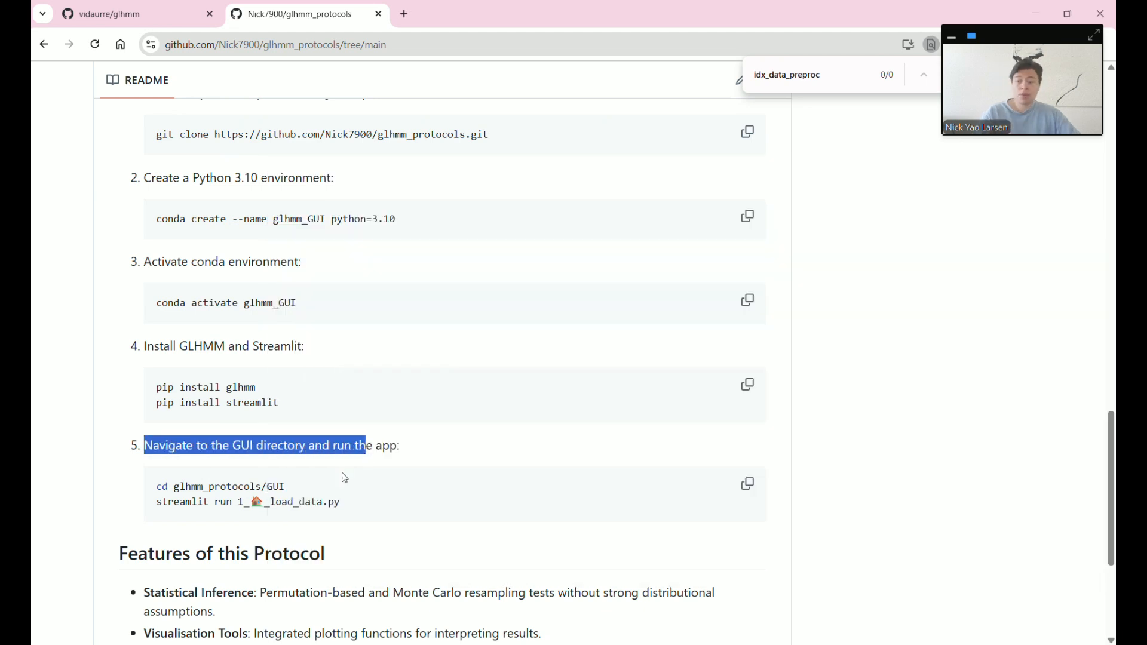
drag(294, 488, 140, 490)
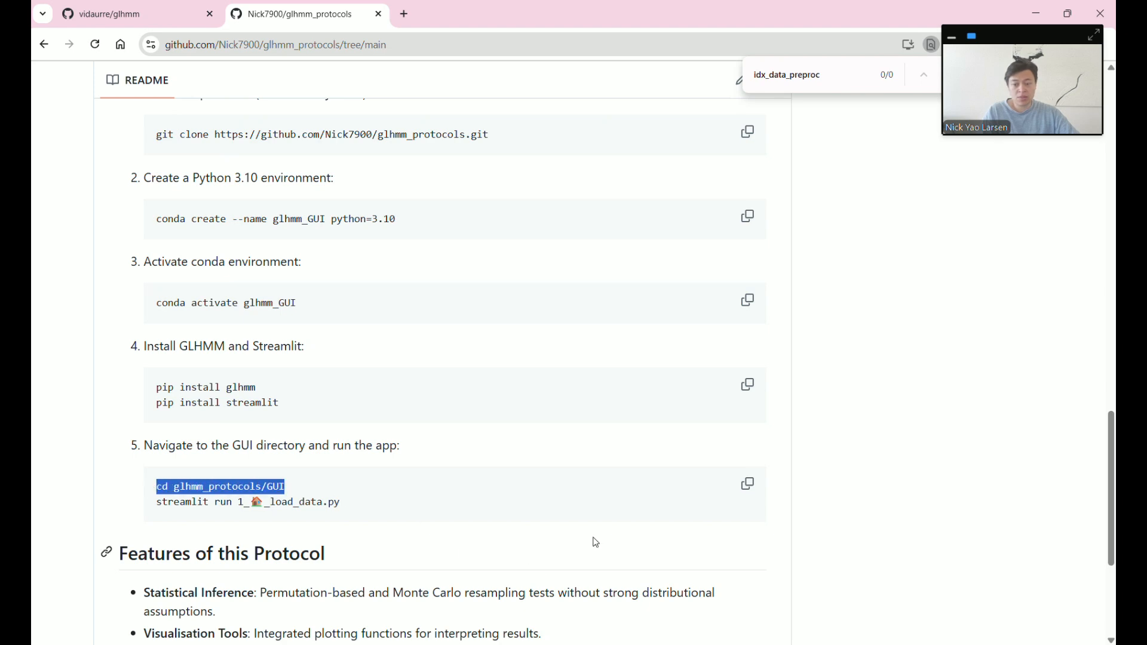
- Paste and run cd glhmm_protocols/GUI and streamlit run 1_🏠_load_data.py to launch the app
click(750, 490)
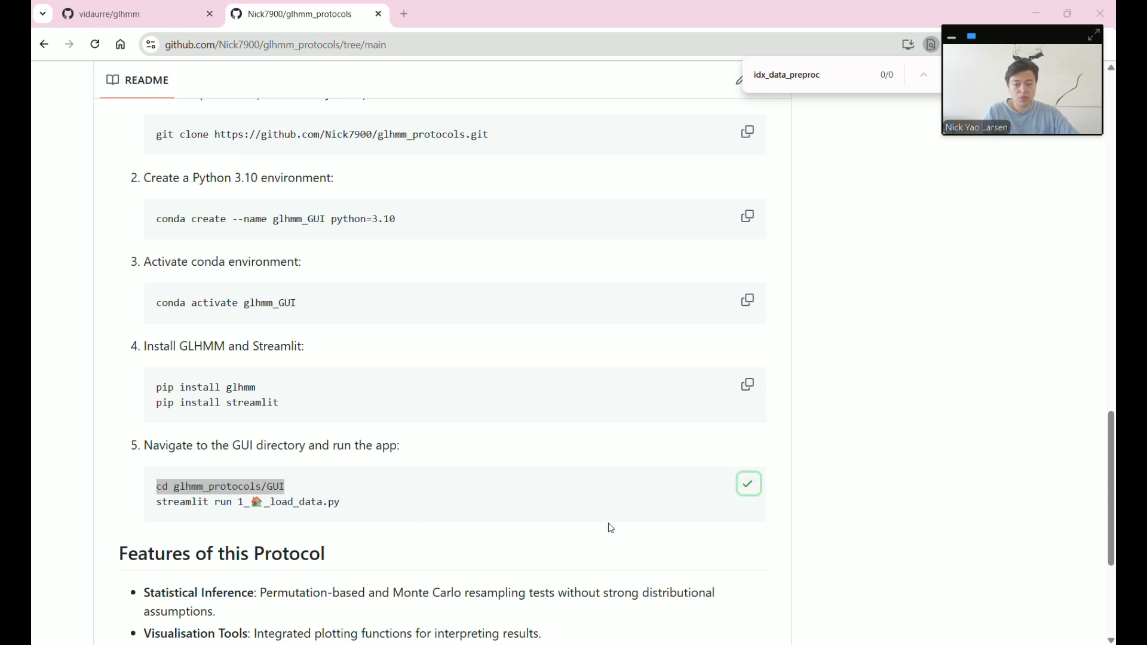
key(alt+Tab)
right_click(565, 571)
click(609, 448)
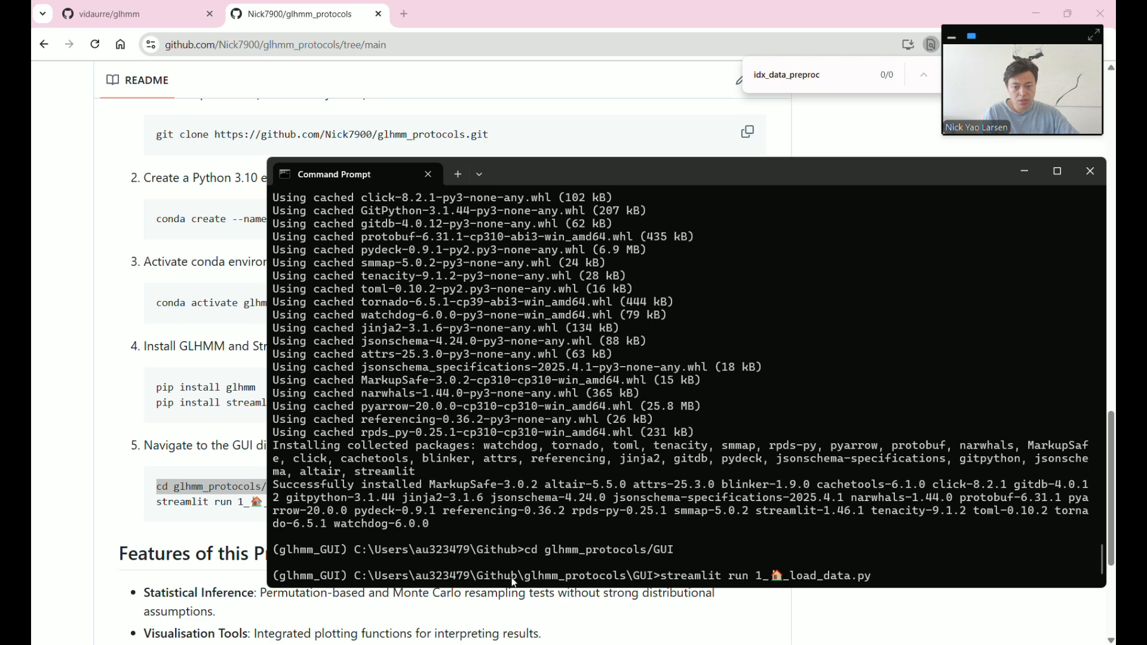
drag(491, 578, 848, 583)
click(659, 579)
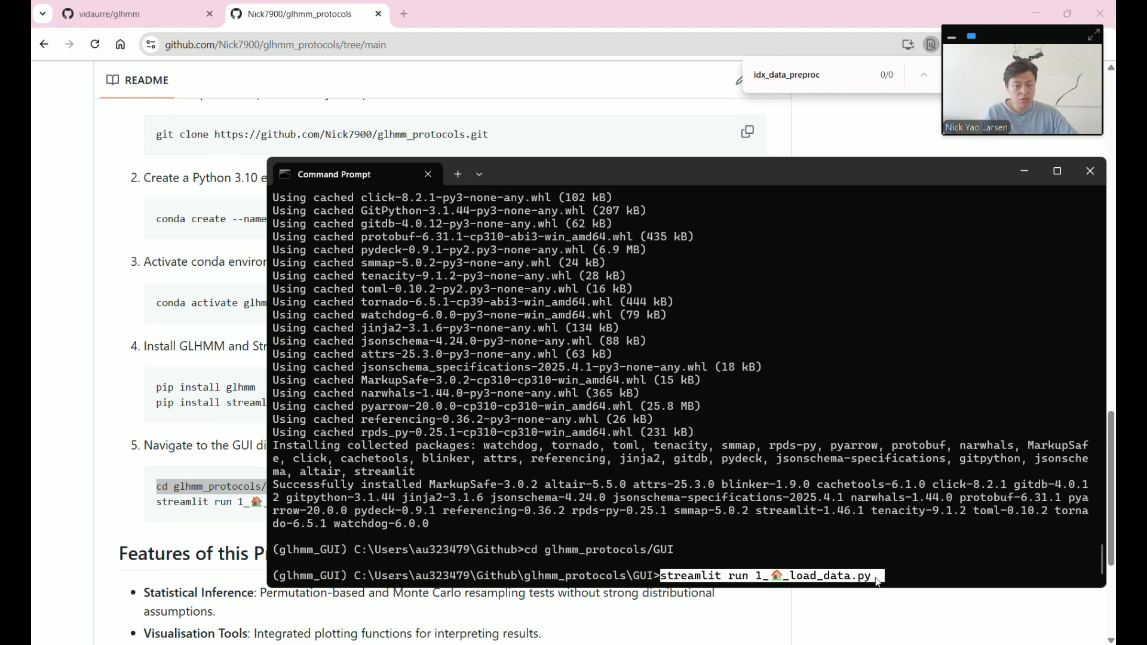
click(888, 576)
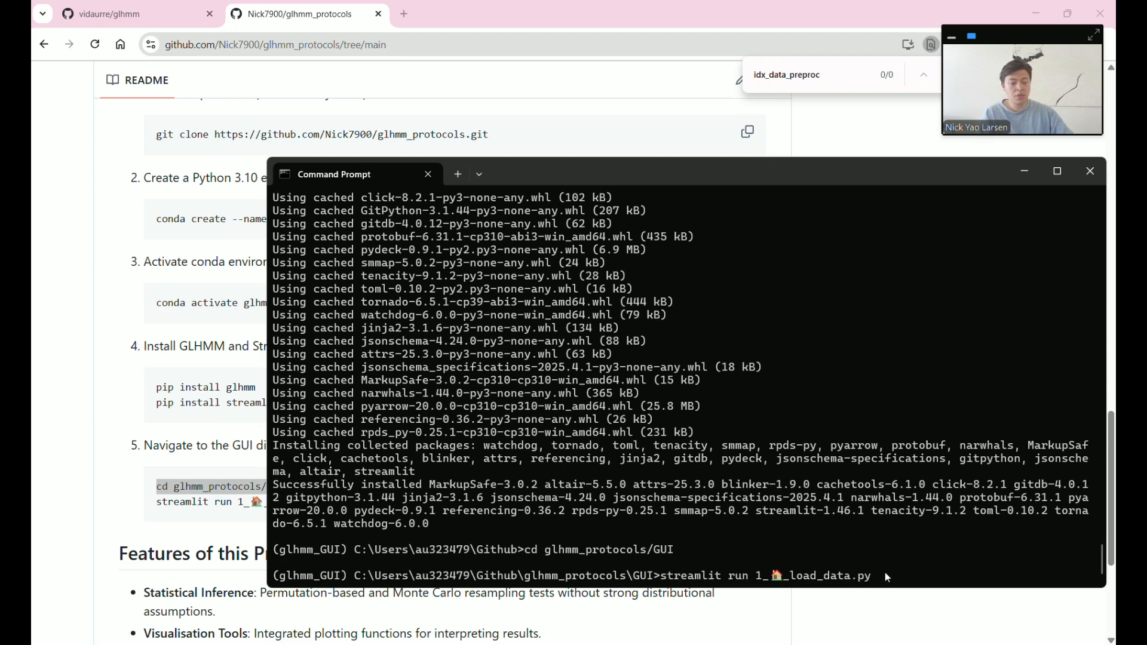
key(Return)
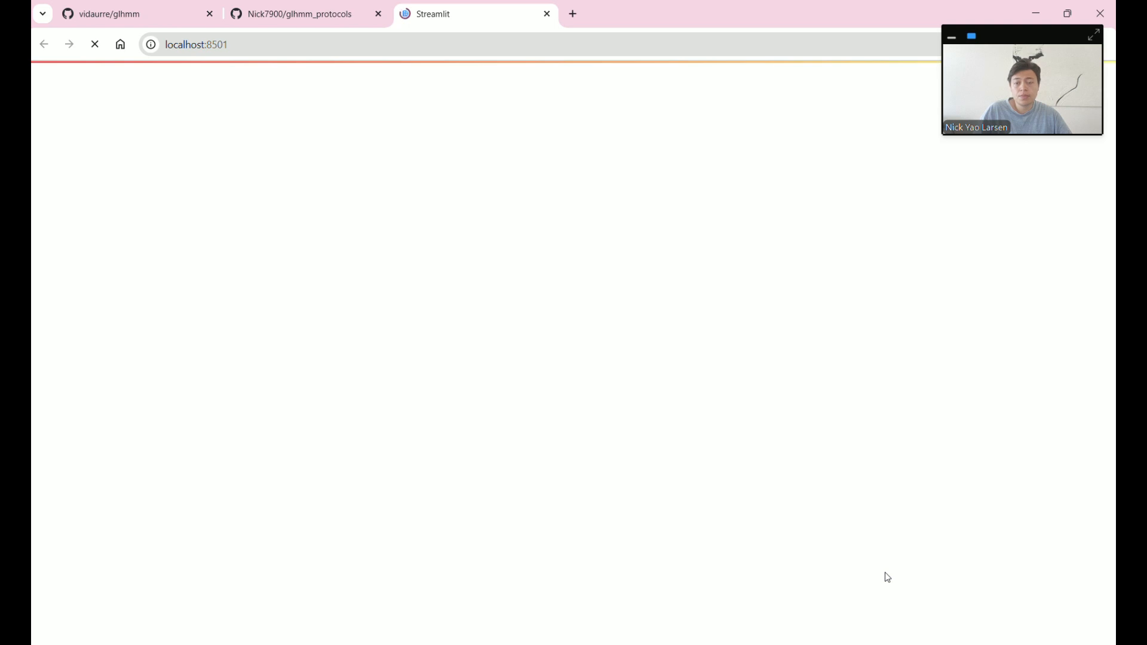
- Scroll the localhost:8501 app down to Data Loading and open the brain data file picker
drag(1006, 35, 1000, 135)
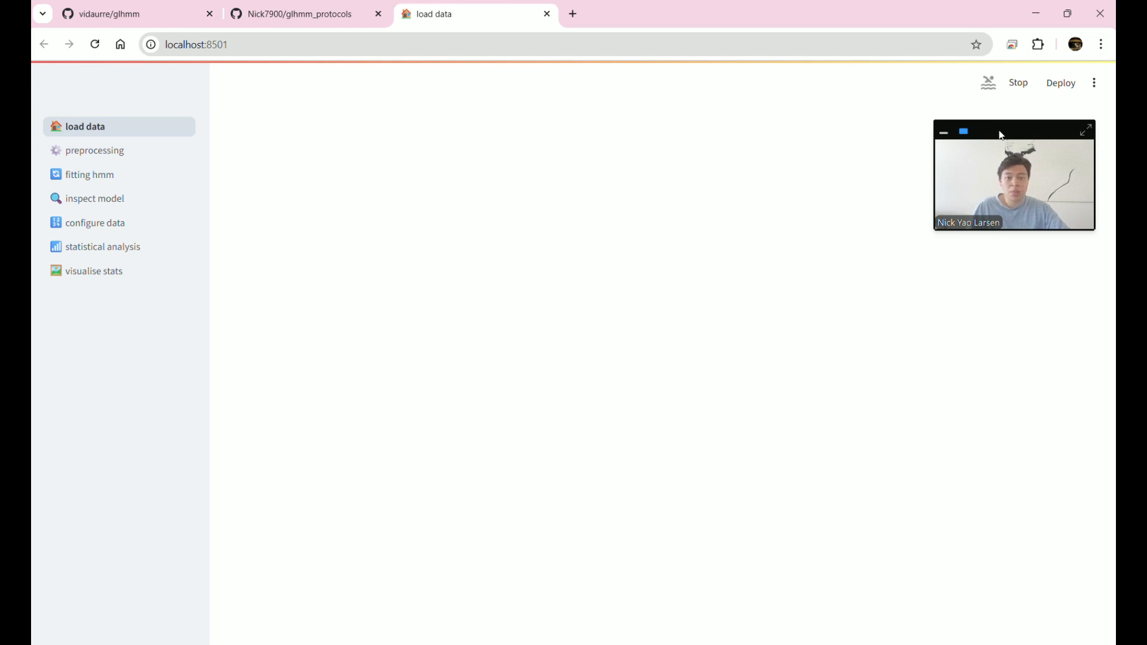
drag(1001, 135, 1018, 37)
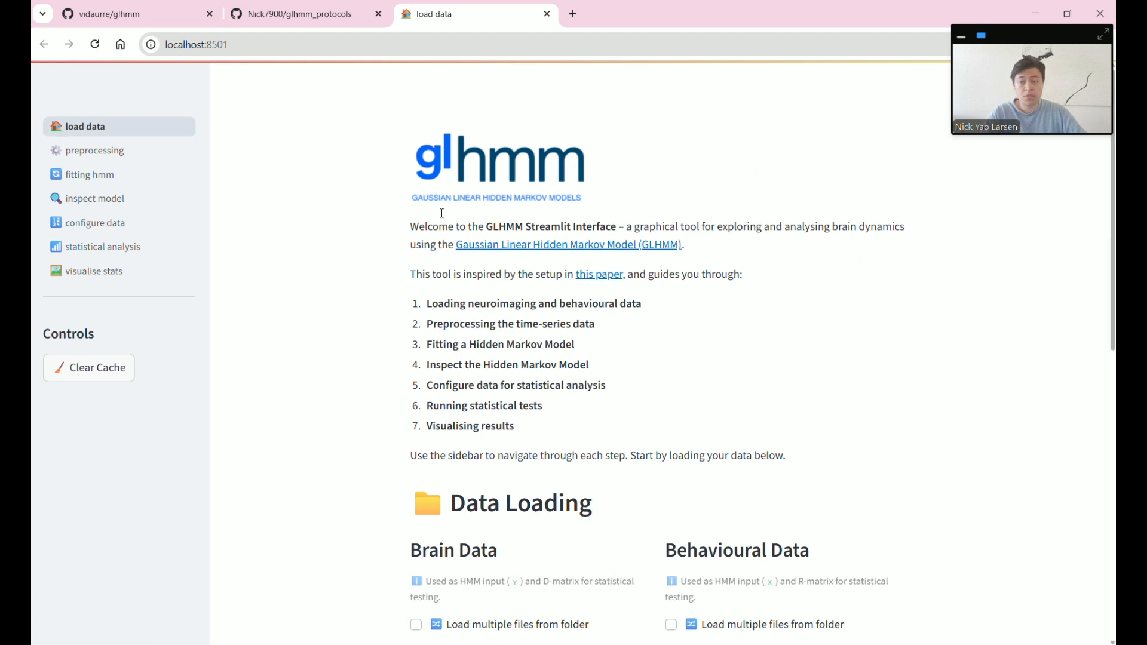
double_click(572, 227)
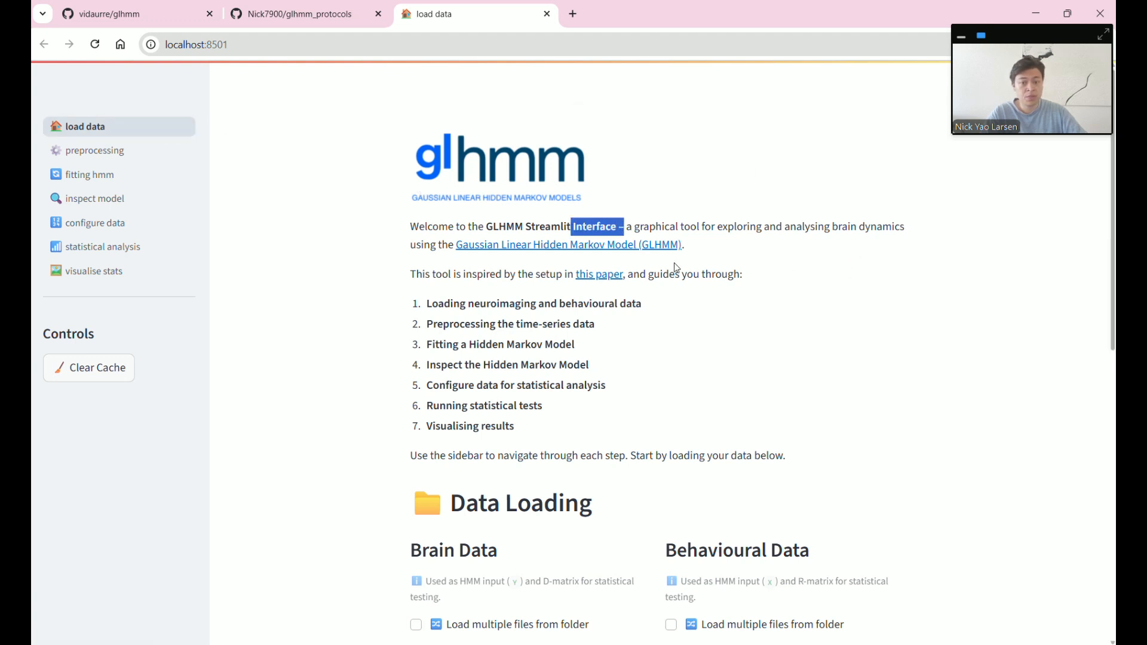
scroll(696, 271, down, 3)
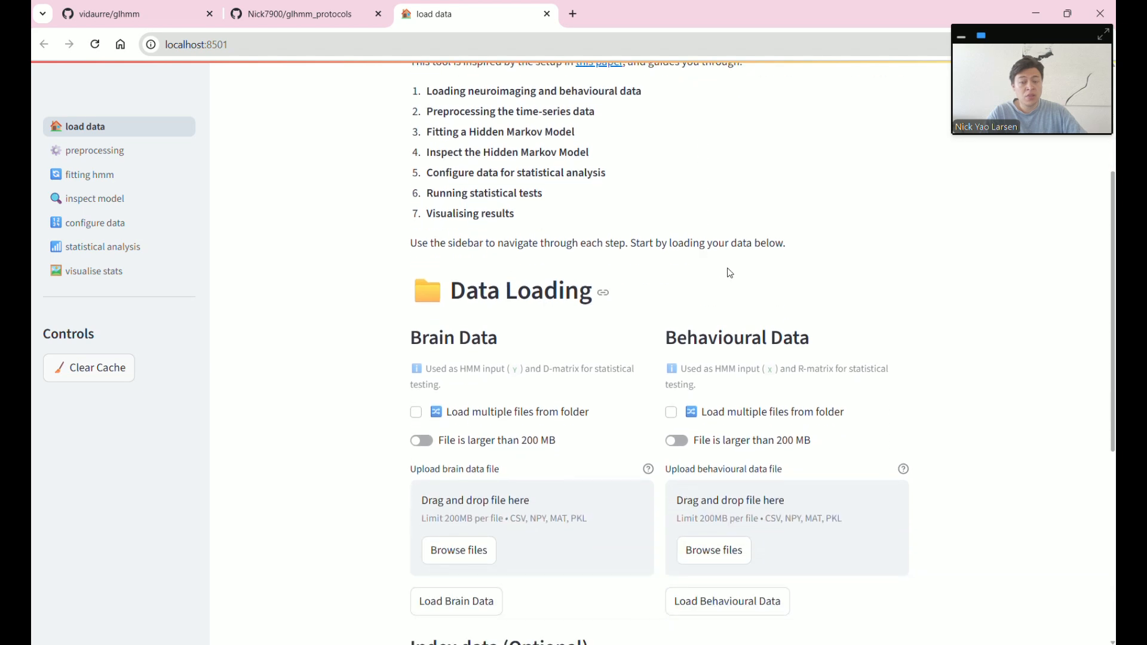
scroll(746, 266, down, 3)
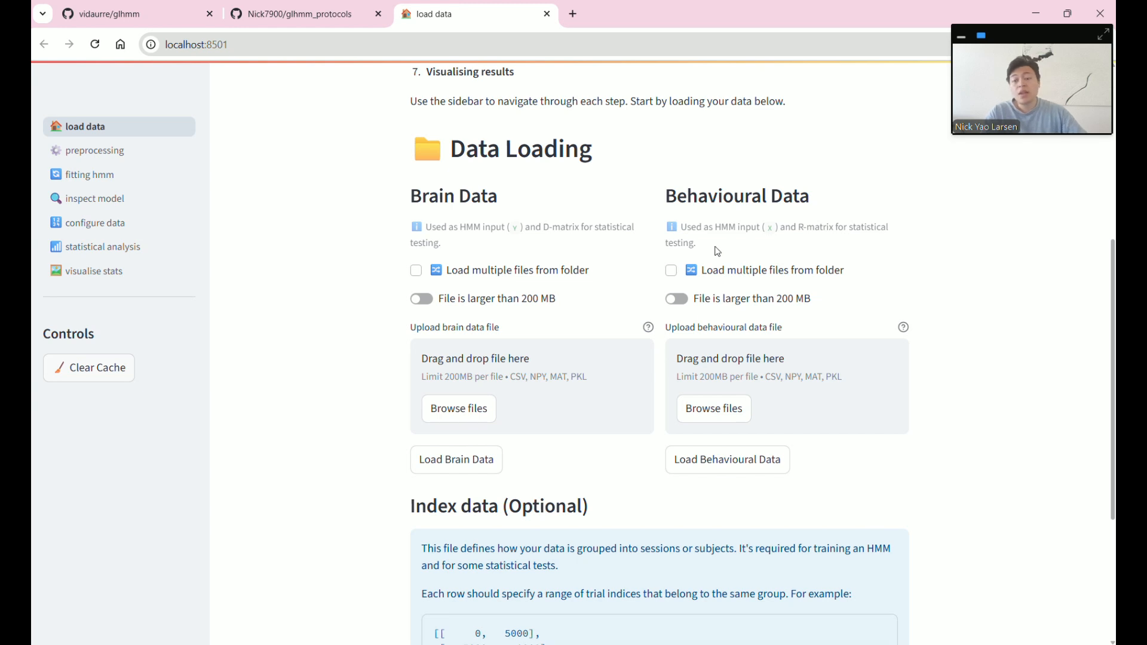
click(448, 421)
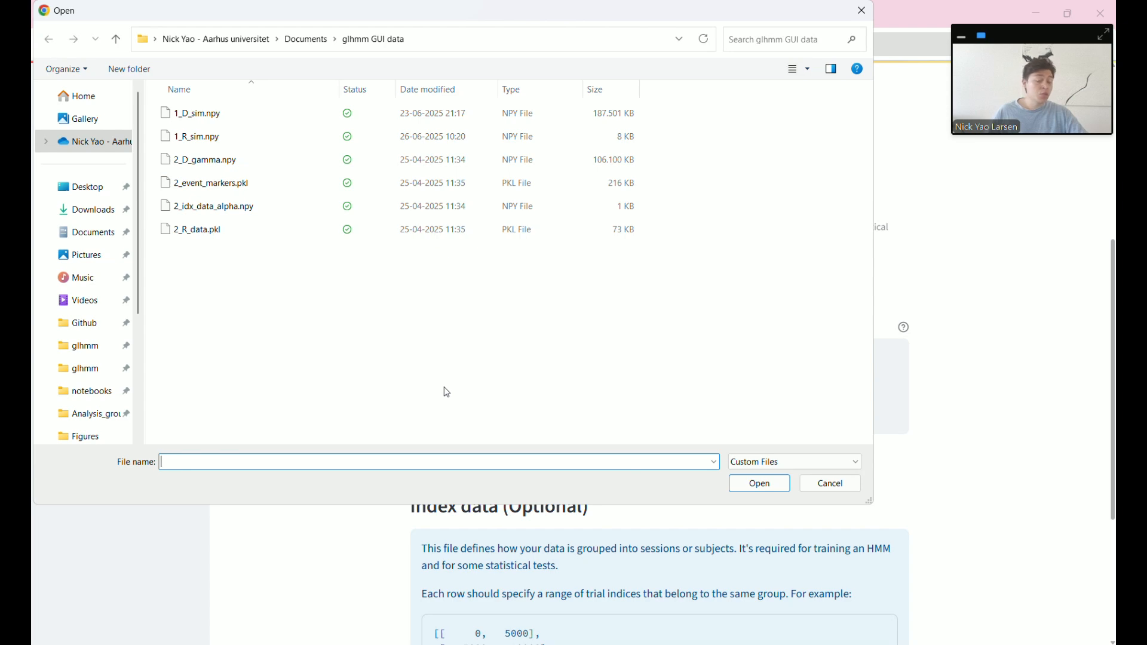
- Upload 1_D_sim.npy (183.1MB) as the brain data and load it successfully
double_click(255, 116)
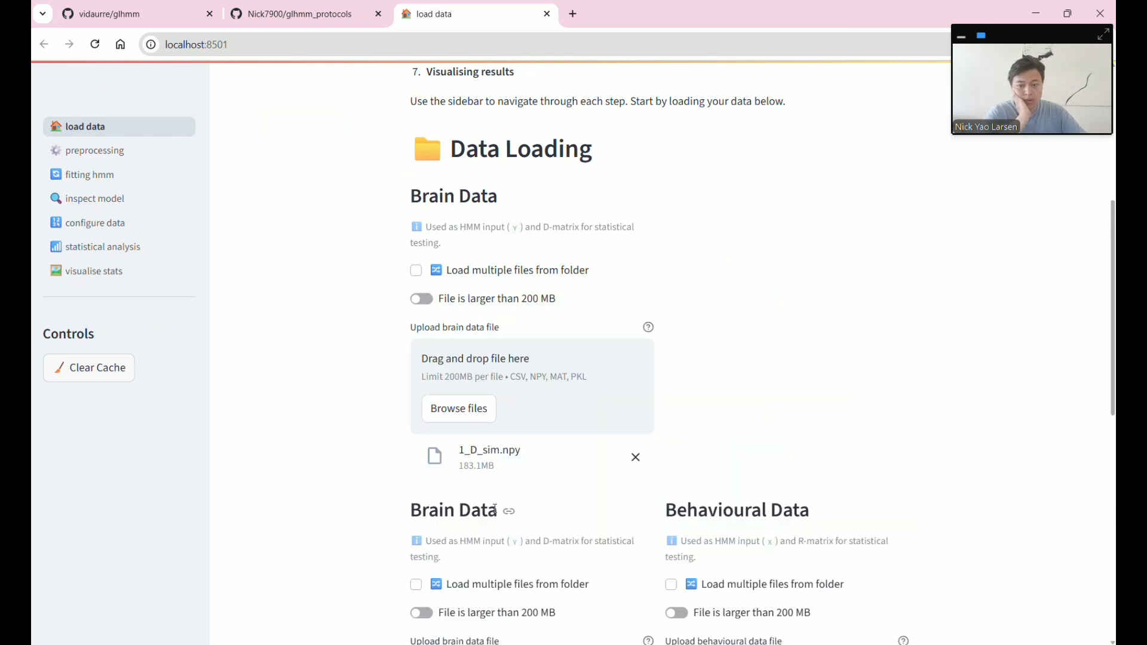
click(472, 502)
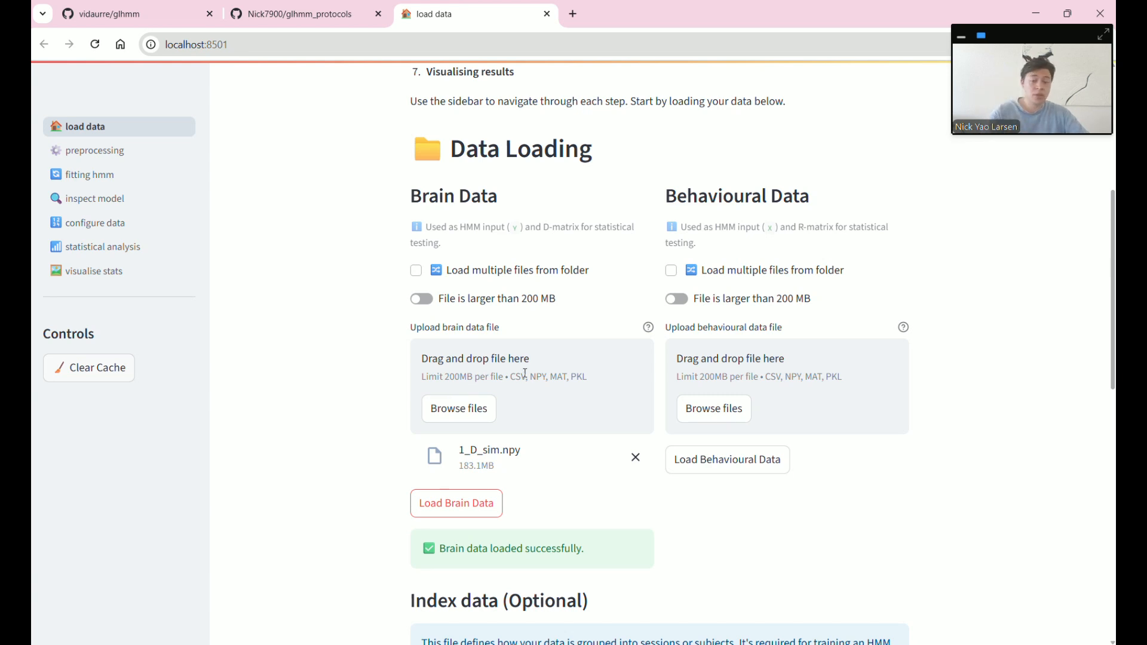
drag(434, 378, 485, 377)
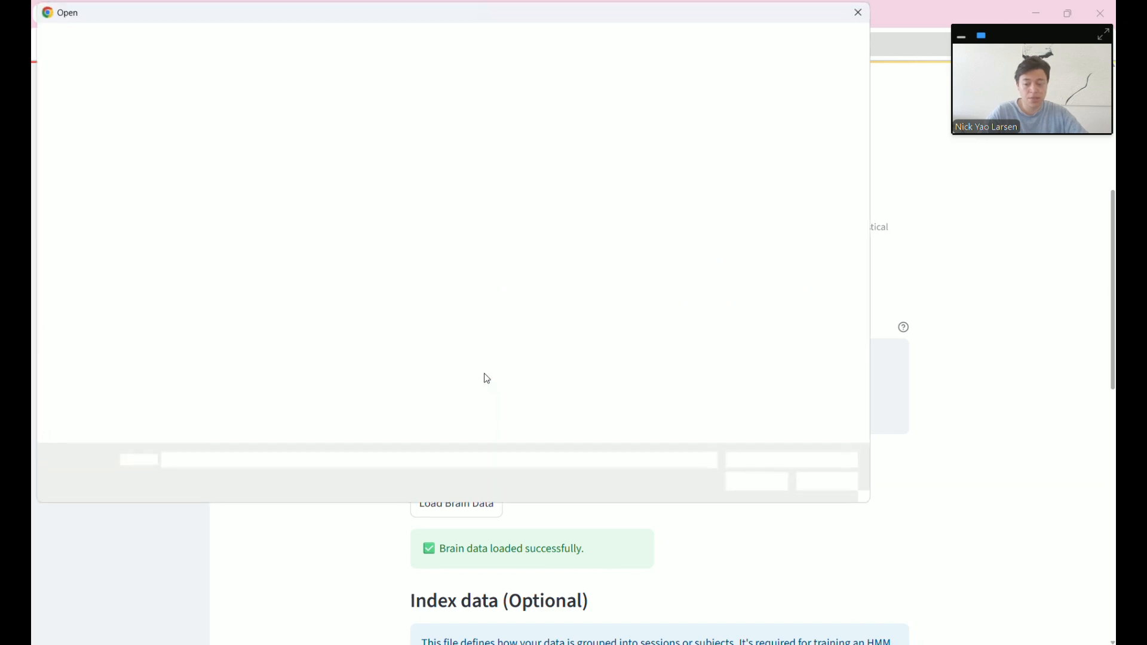
click(819, 482)
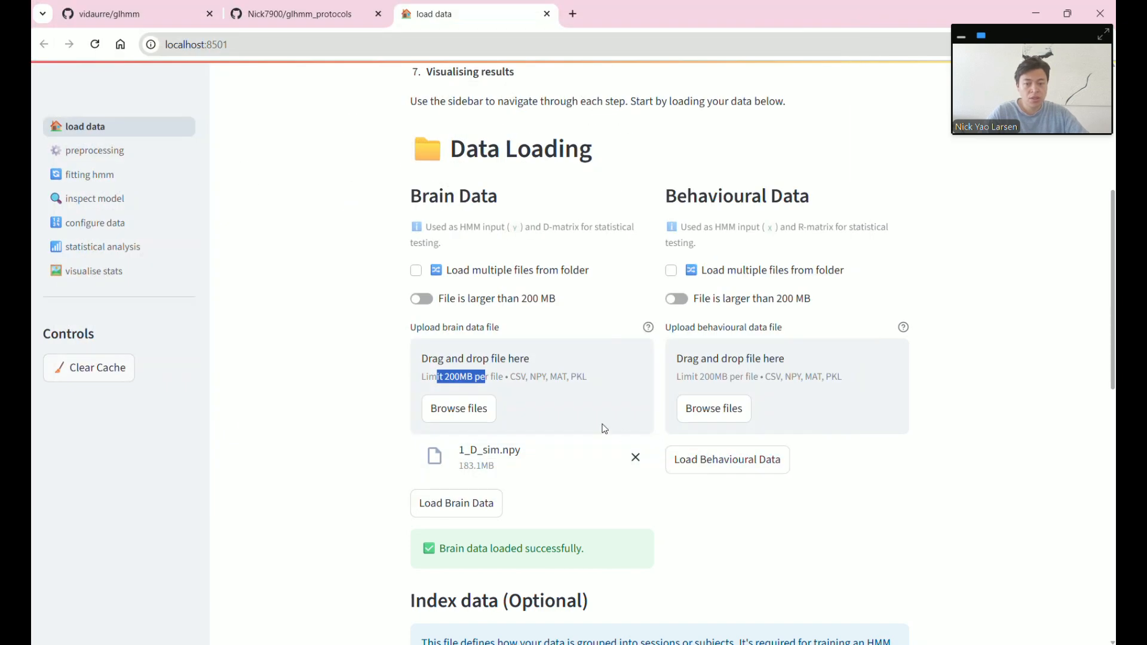
click(350, 407)
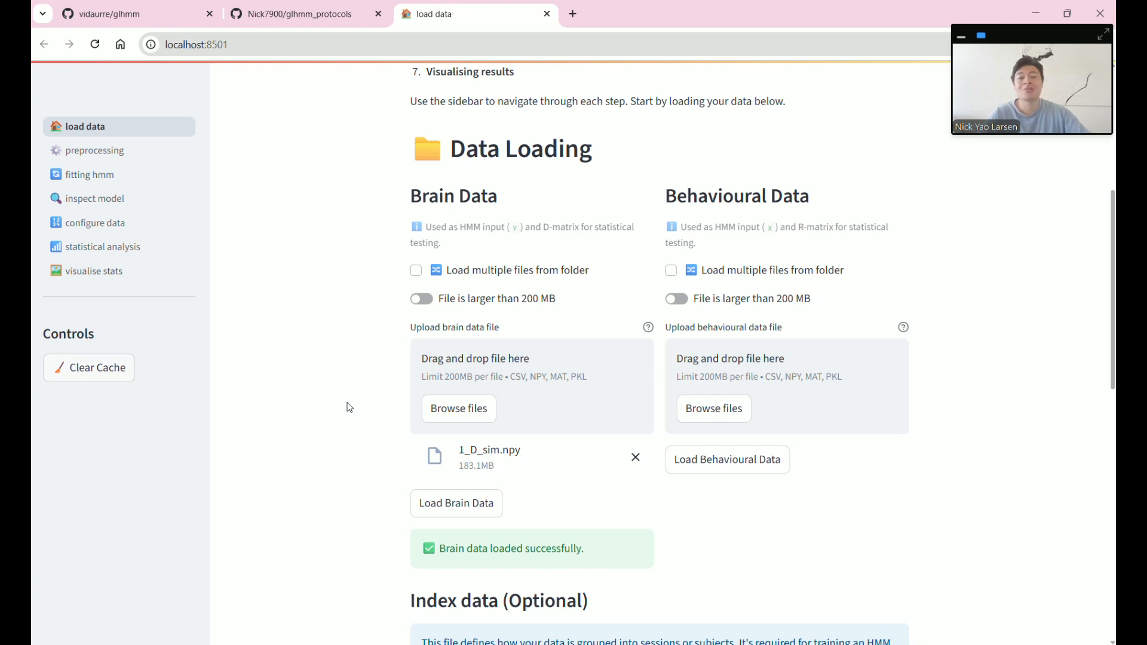
- Switch brain data to a file path and paste the glhmm GUI data folder path plus a backslash
click(421, 299)
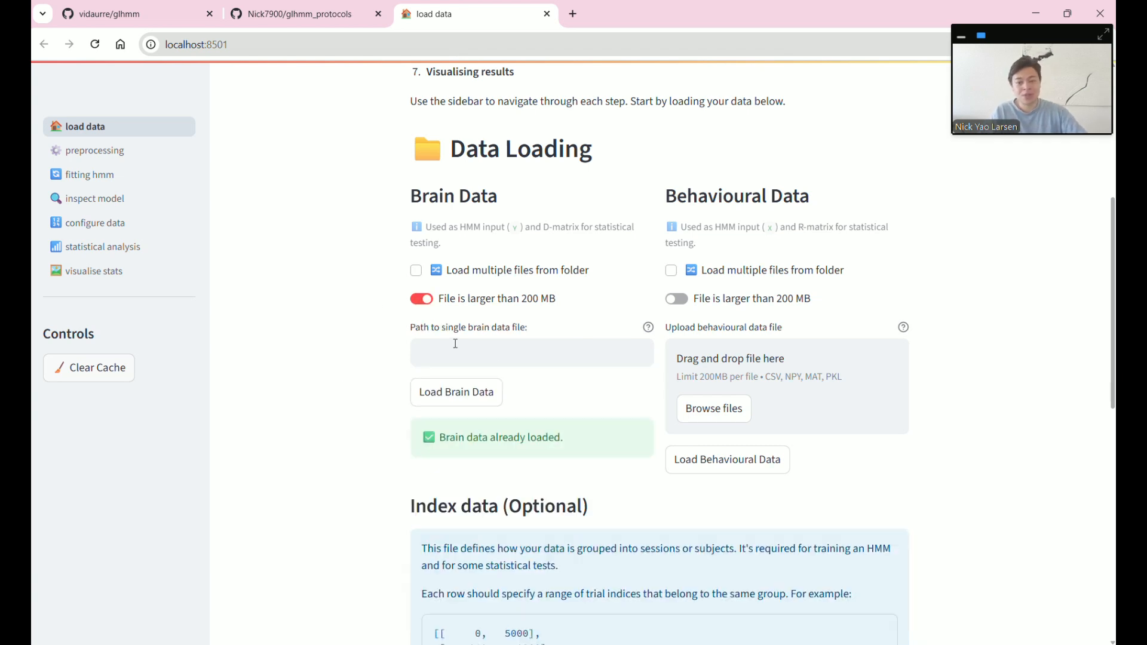
click(508, 579)
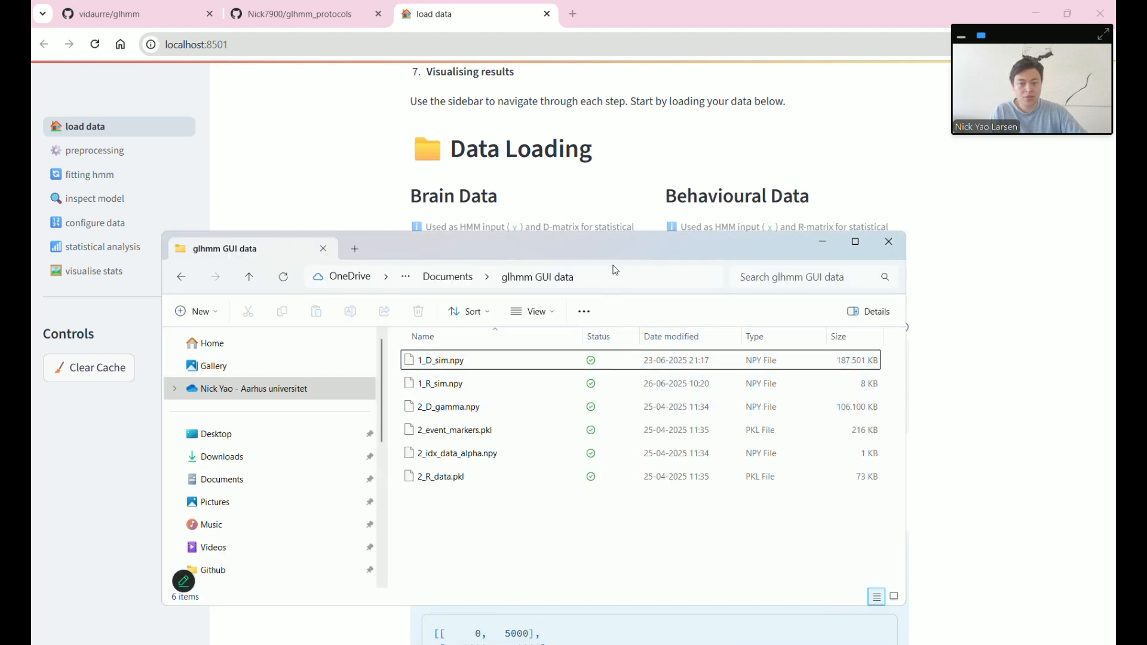
click(615, 274)
key(ctrl+c)
click(930, 318)
click(537, 348)
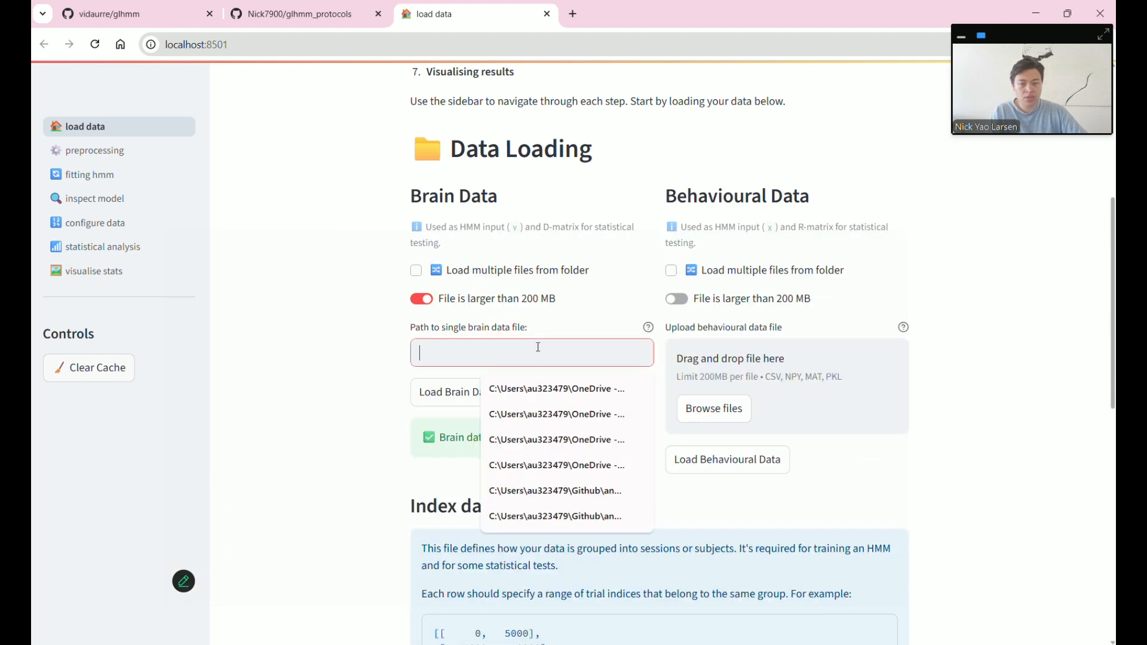
key(ctrl+v)
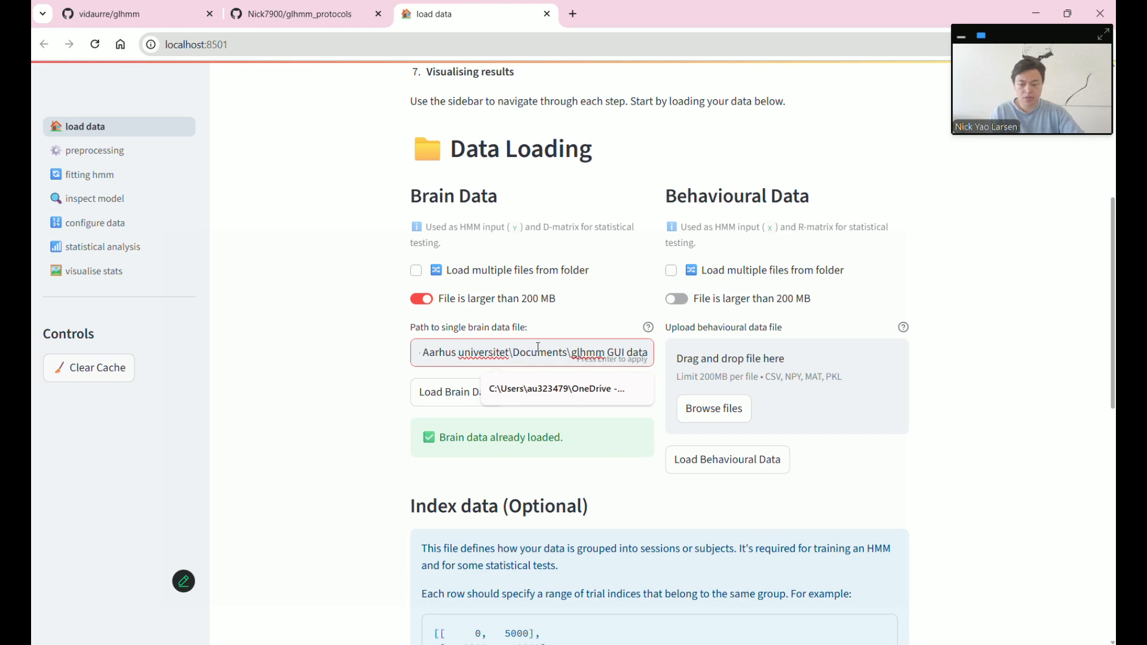
text(\)
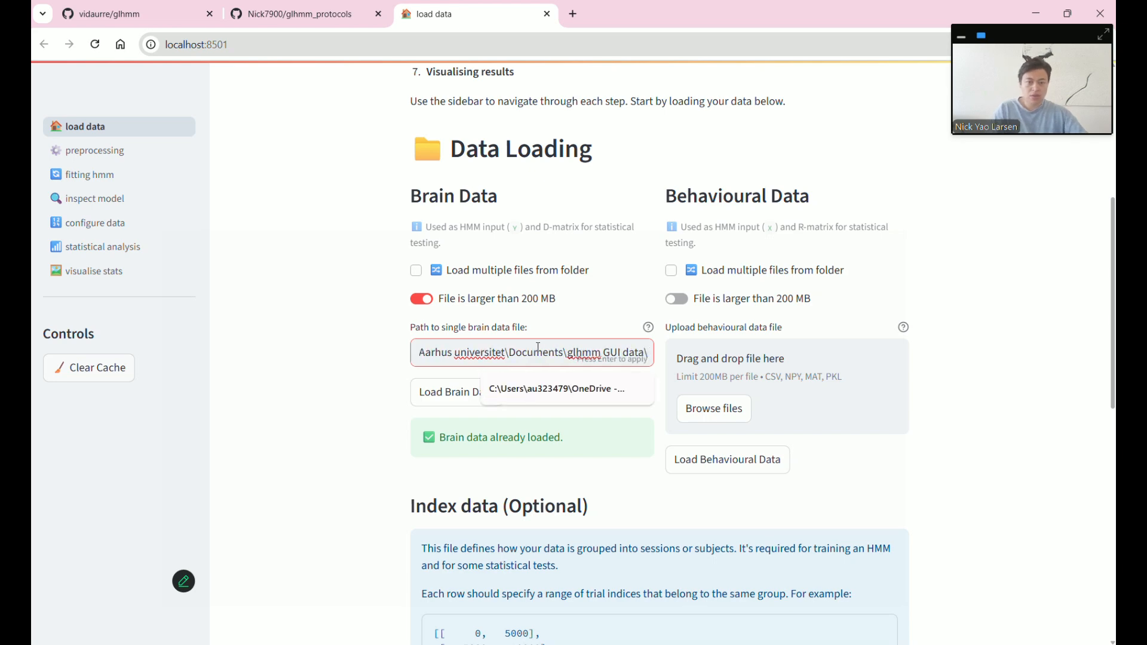
- Append the file name 1_D_sim.npy to the end of the brain data path
key(alt+Tab)
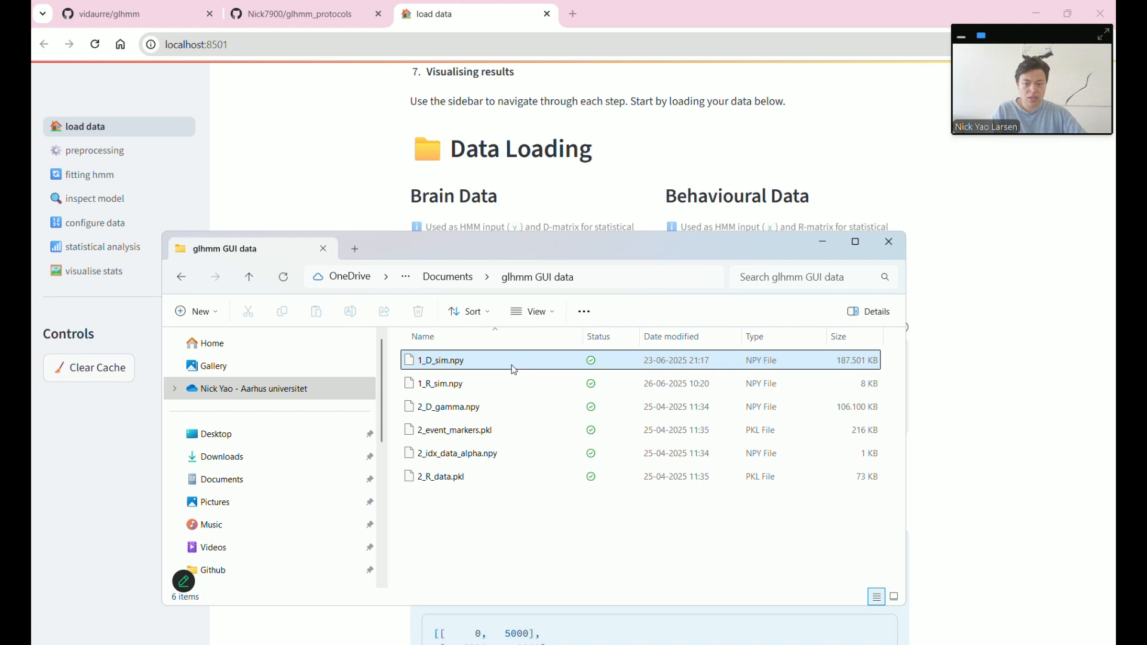
click(476, 364)
key(F2)
key(ctrl+a)
key(ctrl+c)
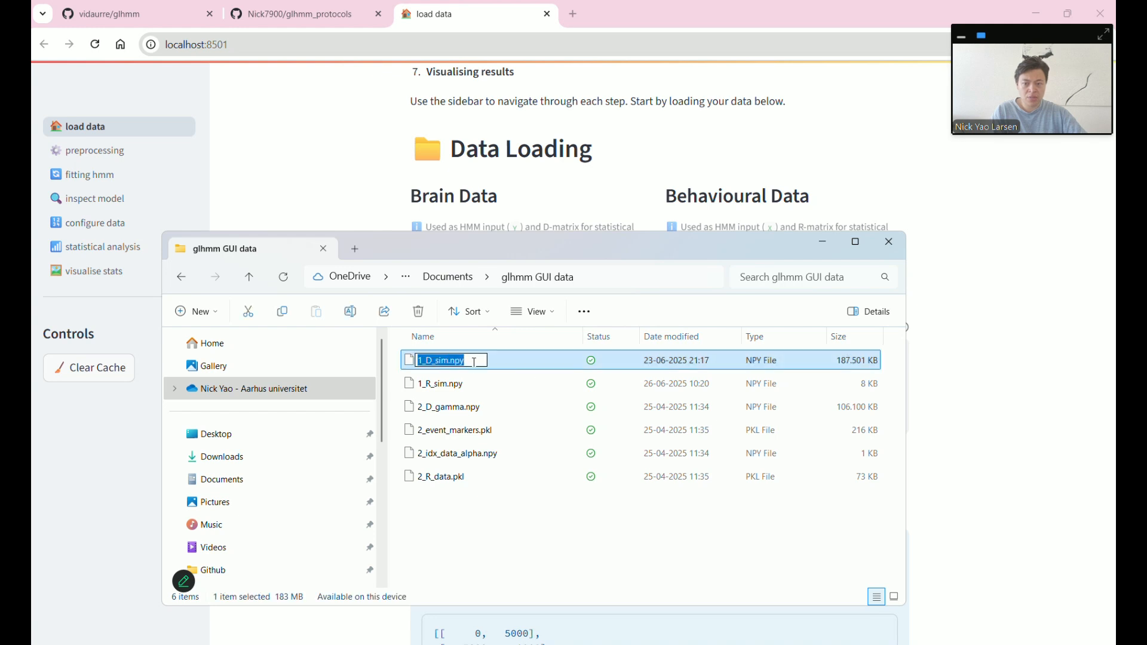
click(1005, 414)
click(651, 352)
drag(651, 351, 719, 346)
click(648, 352)
key(ctrl+v)
- Load the brain data from the full path, then tick 'Load multiple files from folder'
click(448, 406)
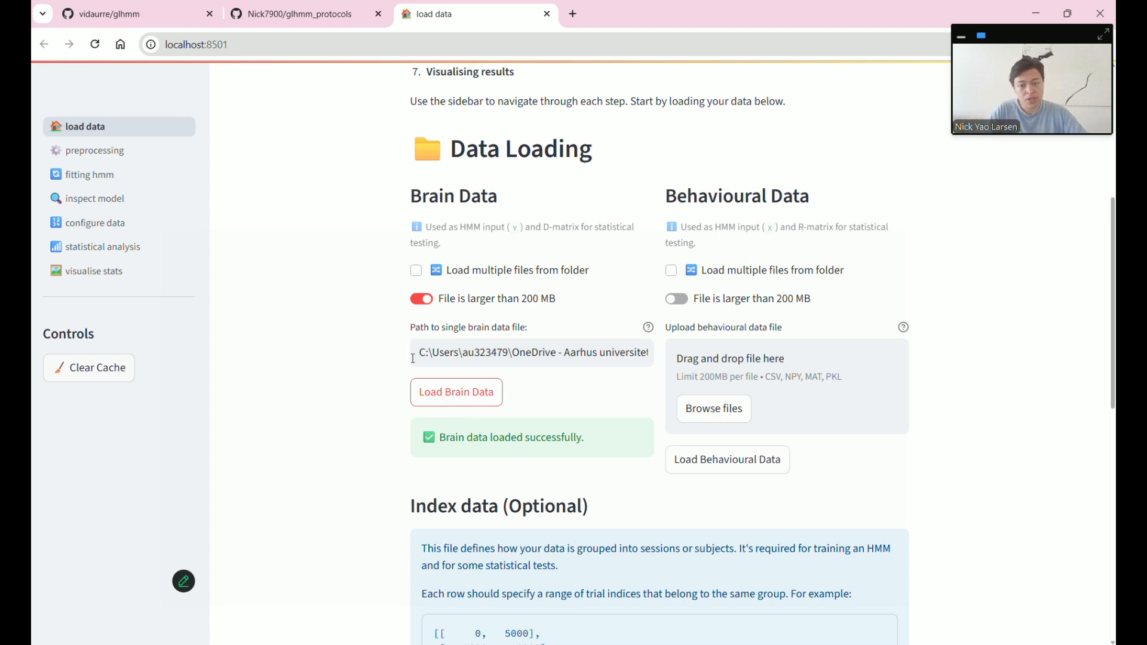
drag(422, 350, 659, 354)
click(533, 351)
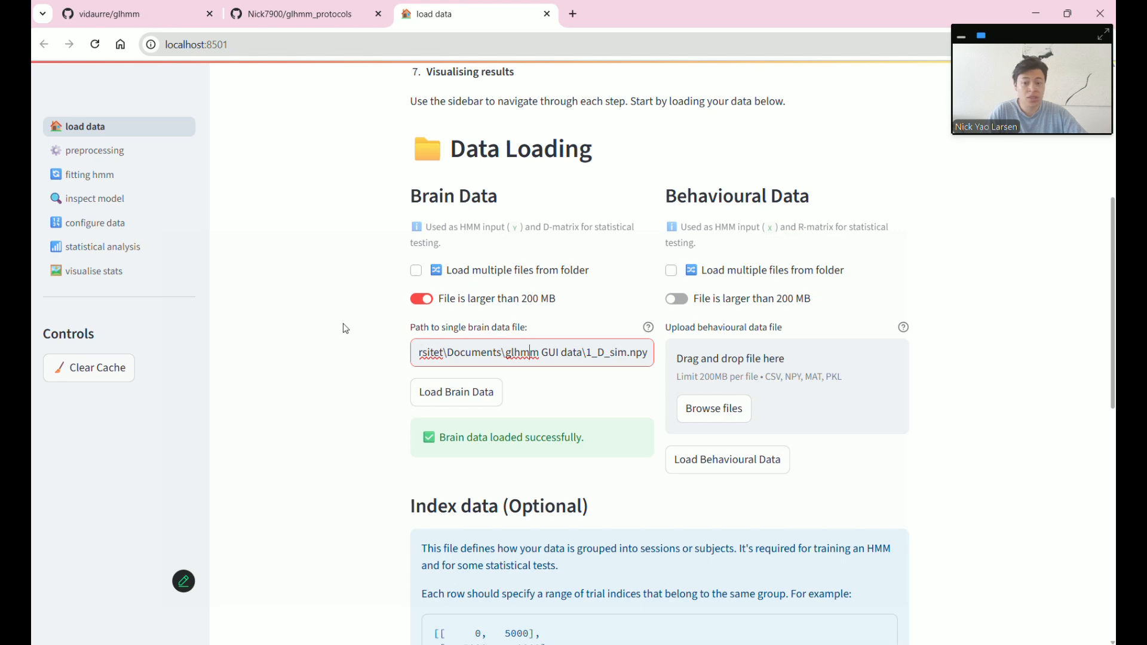
click(417, 273)
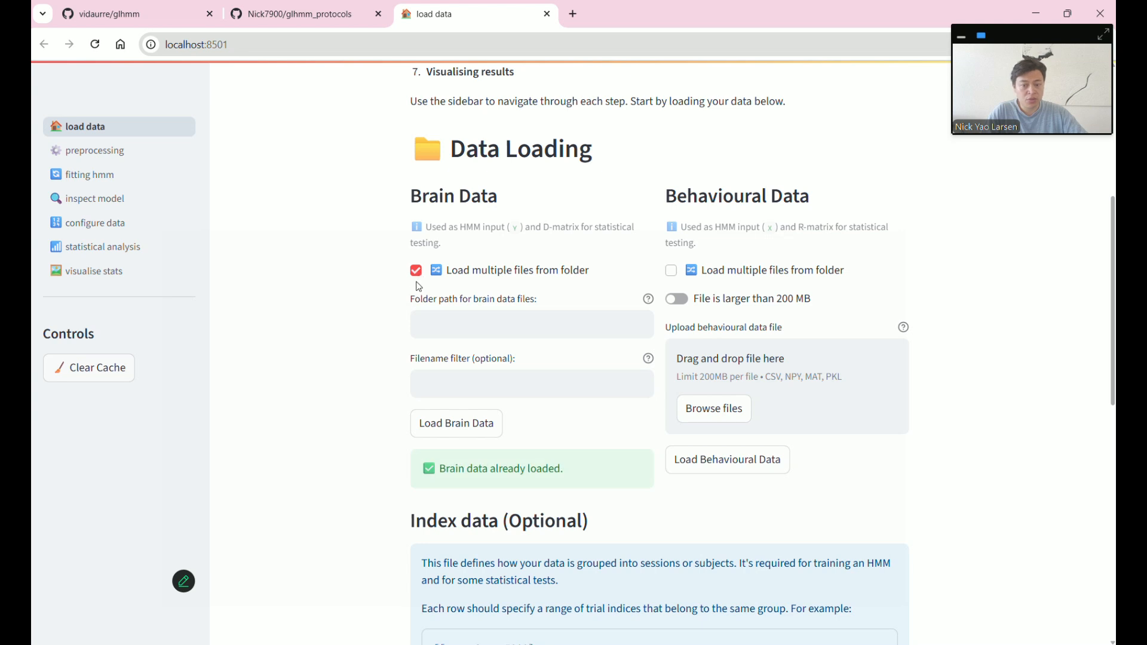
- Leave the folder path empty and untick 'Load multiple files from folder' to restore the Browse files box
click(440, 325)
click(382, 332)
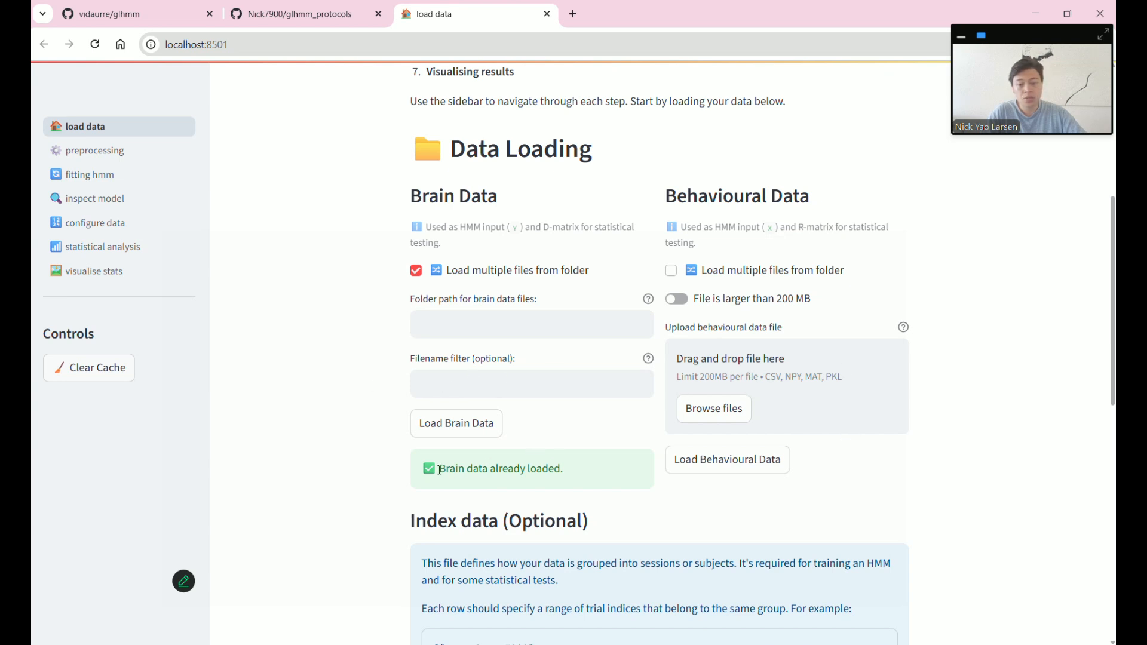
drag(440, 470, 550, 475)
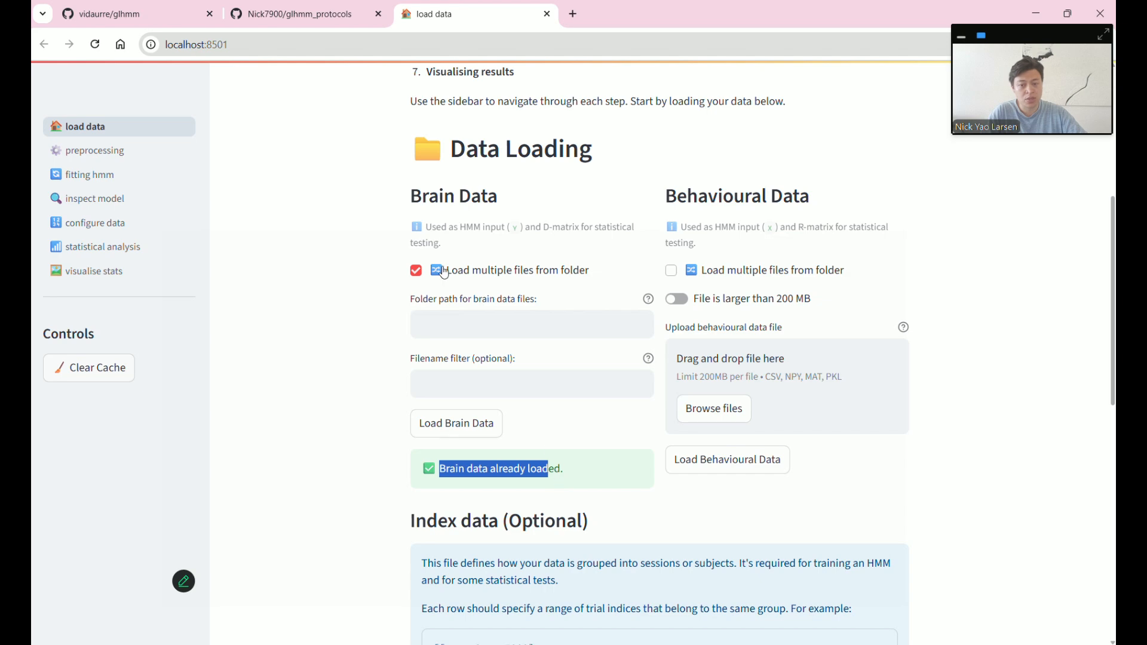
click(416, 270)
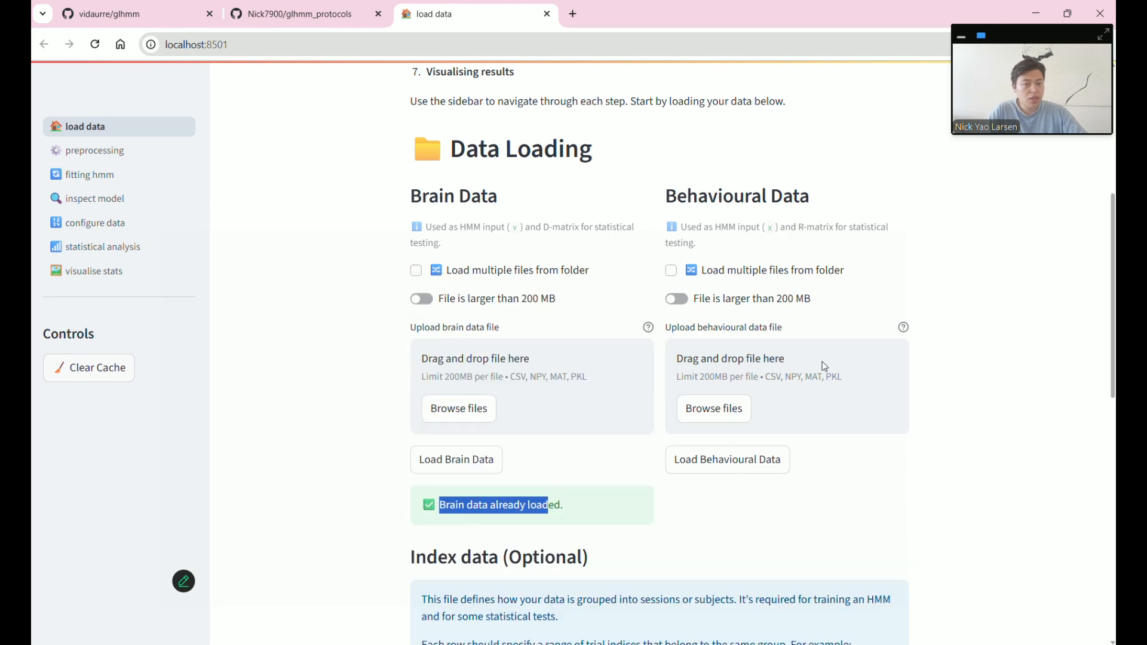
click(987, 458)
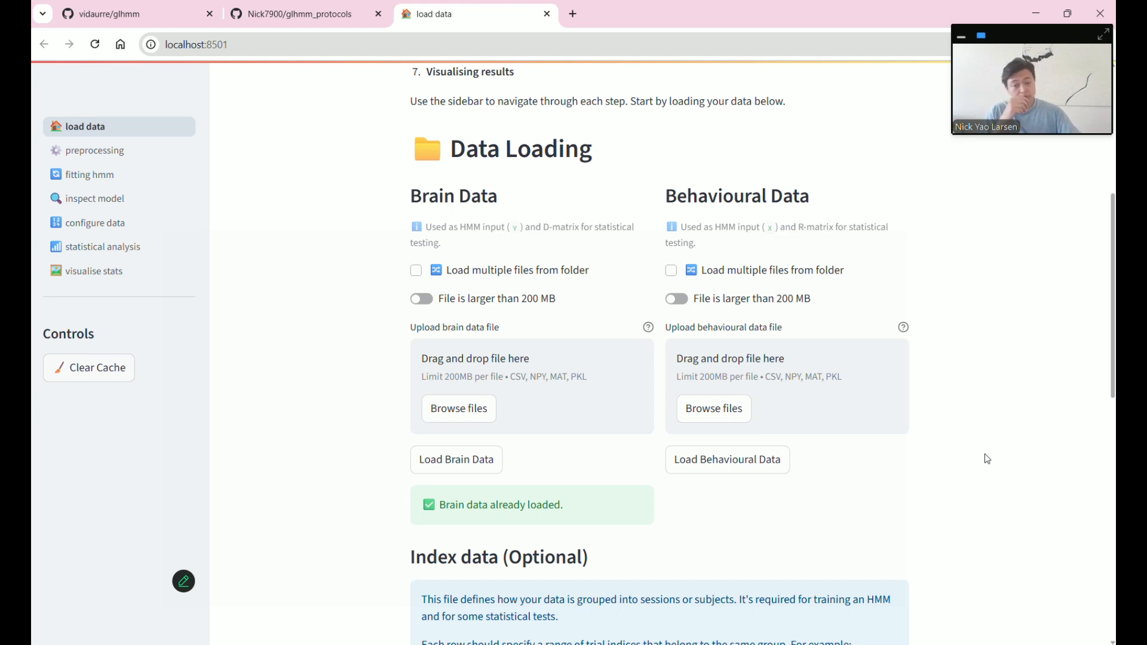
- Load 1_R_sim.npy as the behavioural data and check its load confirmation
click(750, 414)
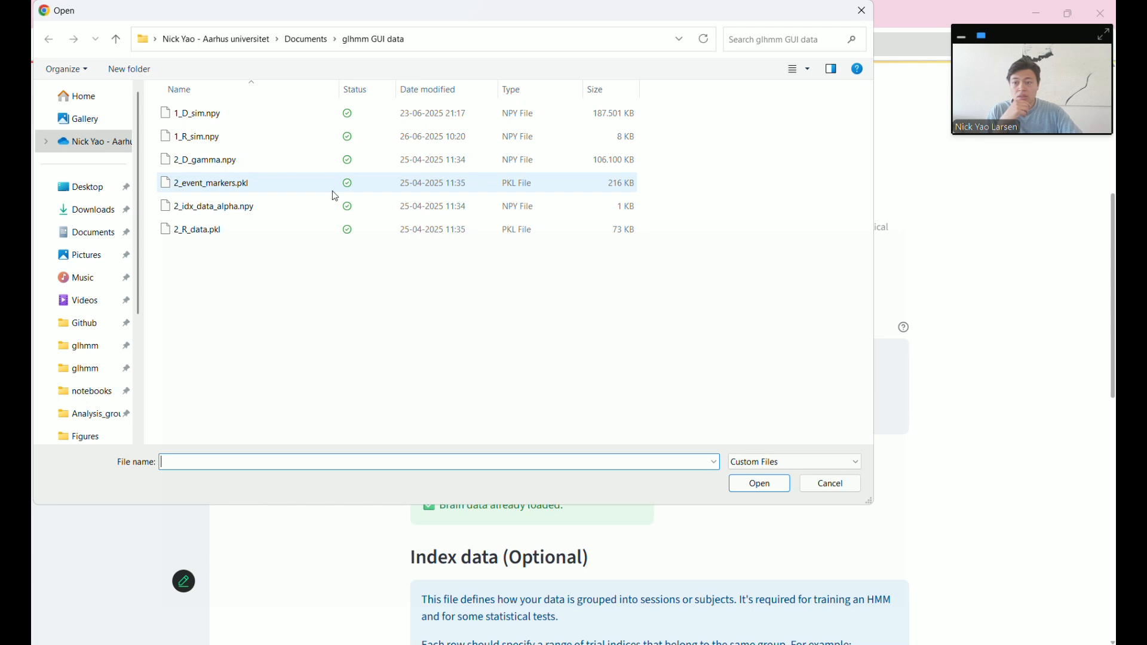
double_click(295, 136)
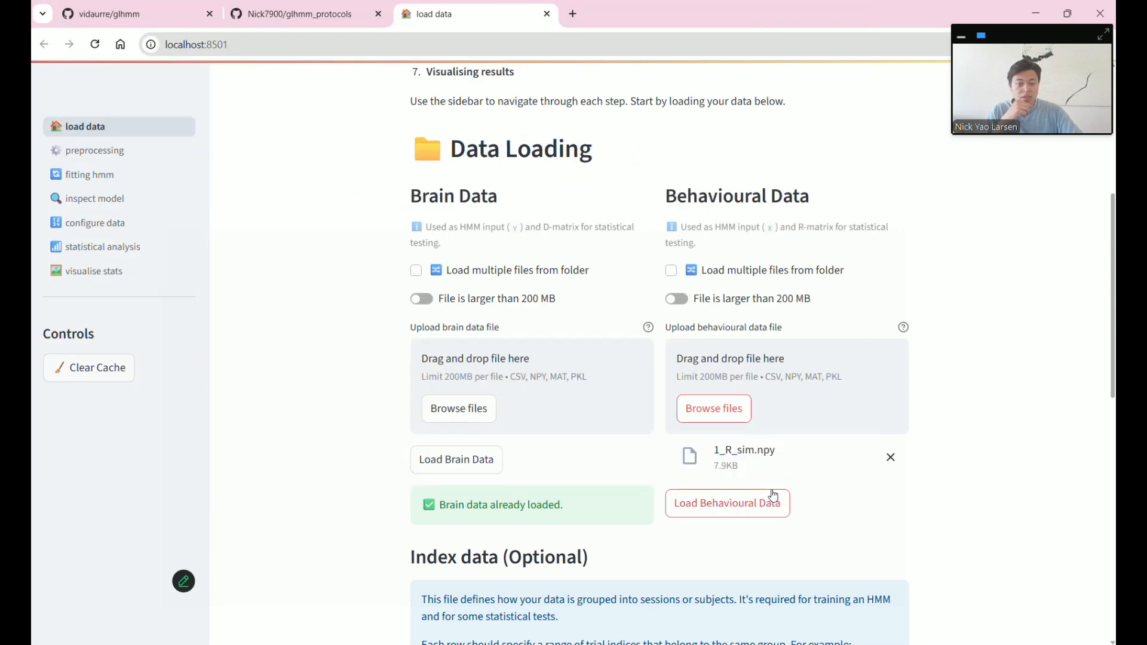
click(681, 500)
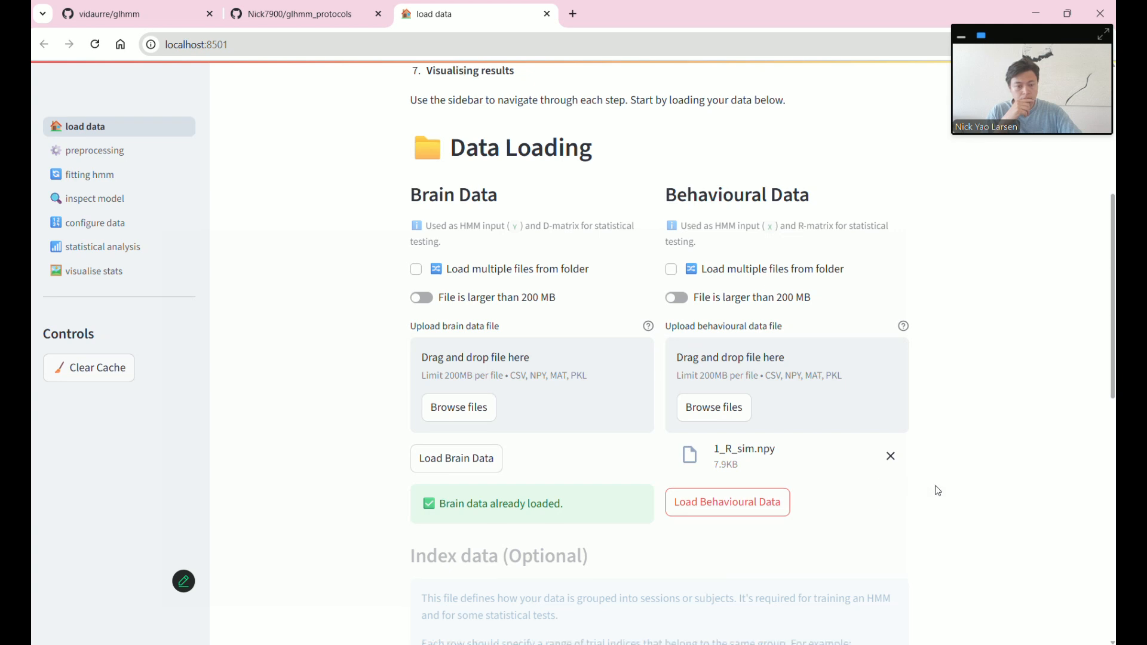
scroll(875, 483, down, 1)
scroll(881, 477, down, 1)
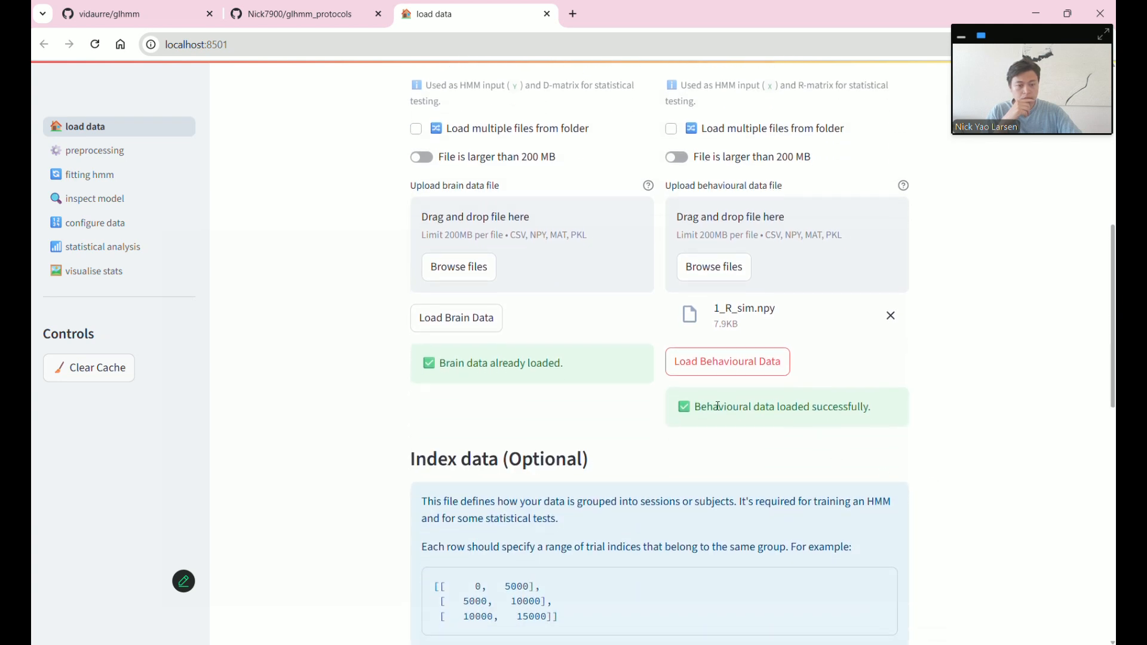
drag(713, 407, 900, 424)
- Review the Data Summary: brain shape (4800, 100, 50), behavioural (100, 10), and the 3D note
scroll(964, 448, down, 8)
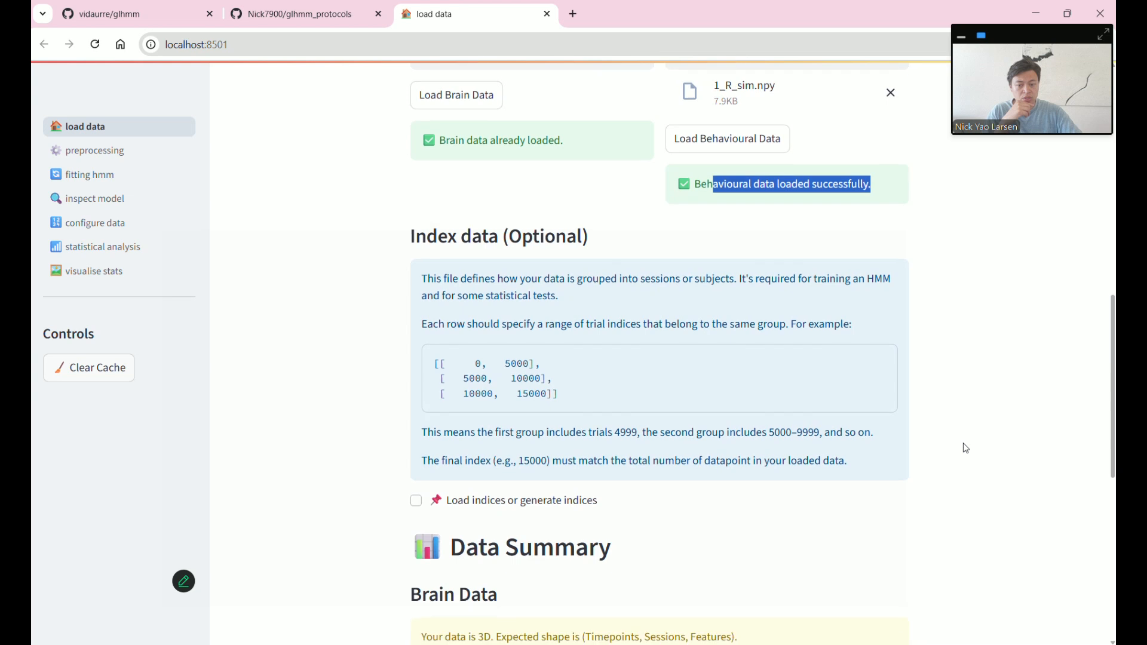
scroll(965, 448, down, 1)
scroll(965, 448, down, 1)
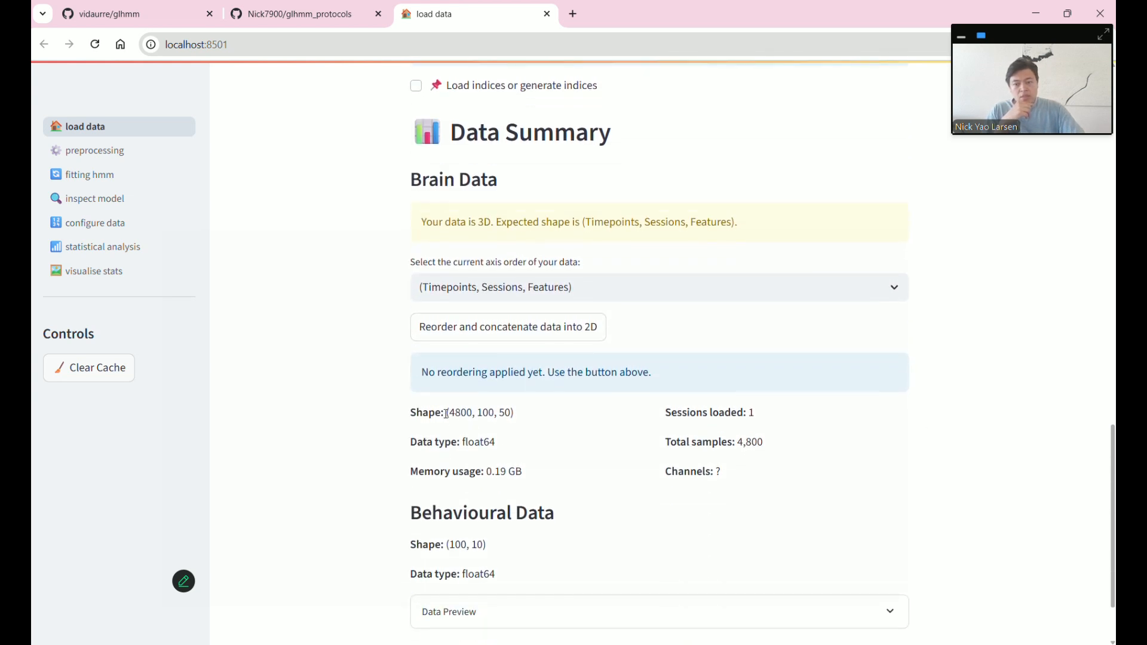
drag(429, 412, 497, 415)
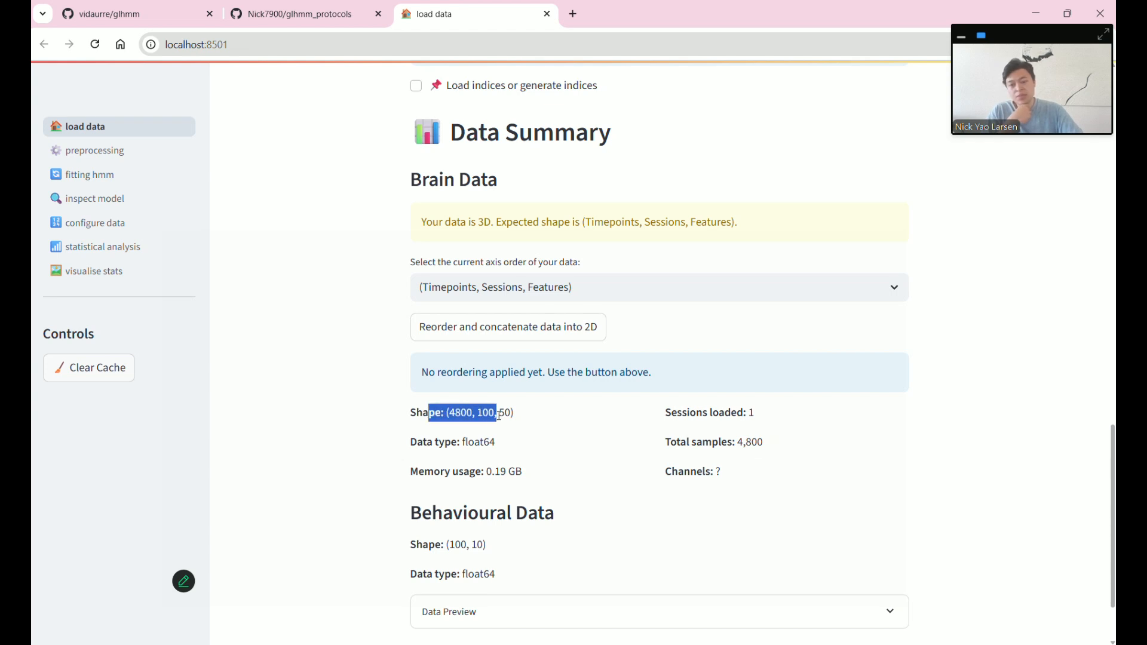
click(551, 432)
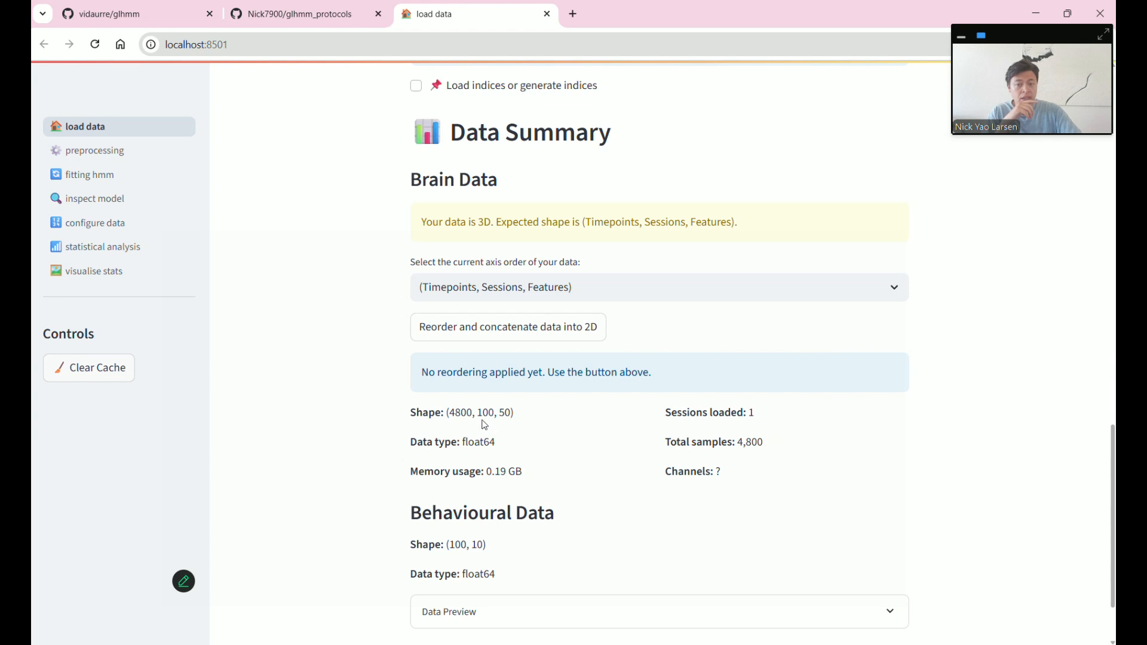
drag(424, 223, 520, 223)
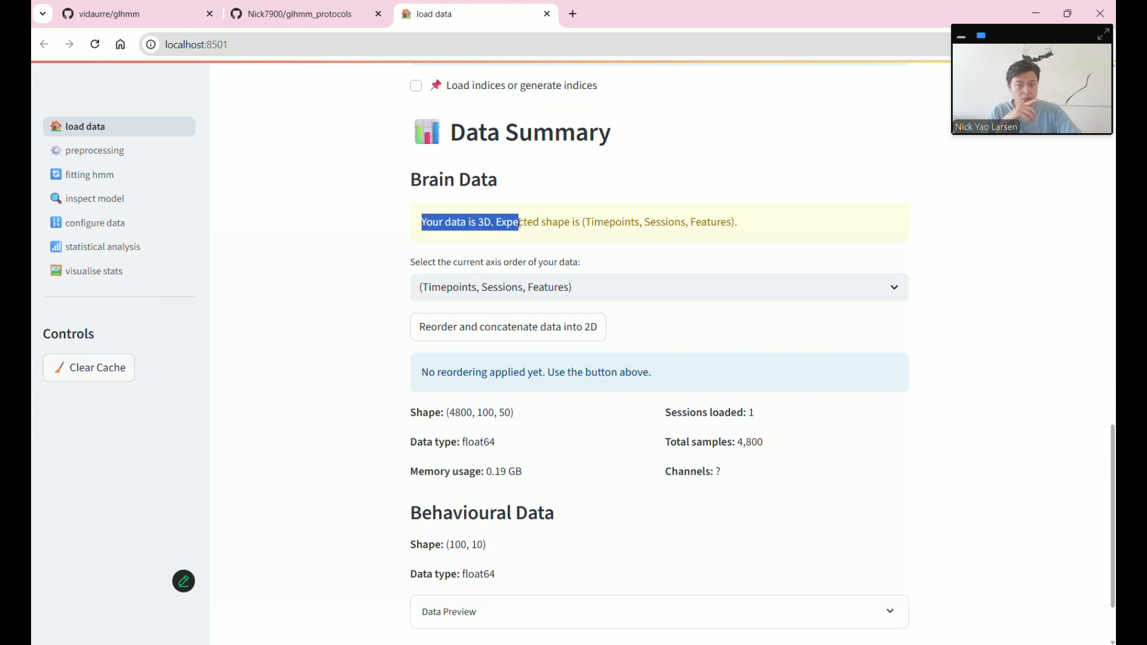
double_click(460, 412)
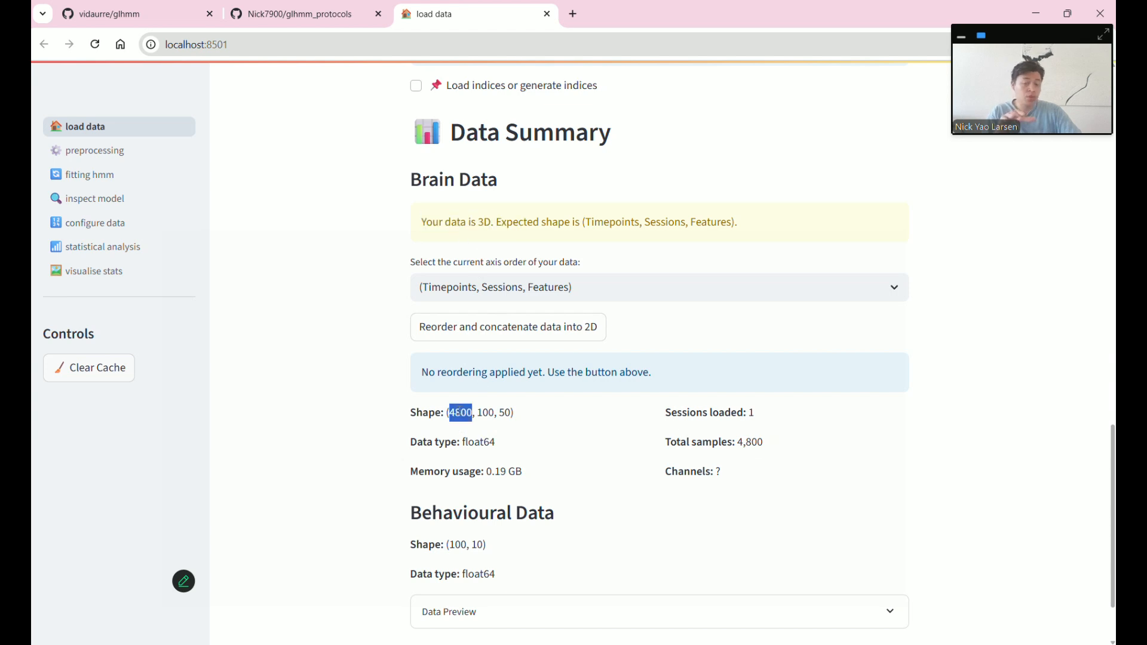
double_click(487, 412)
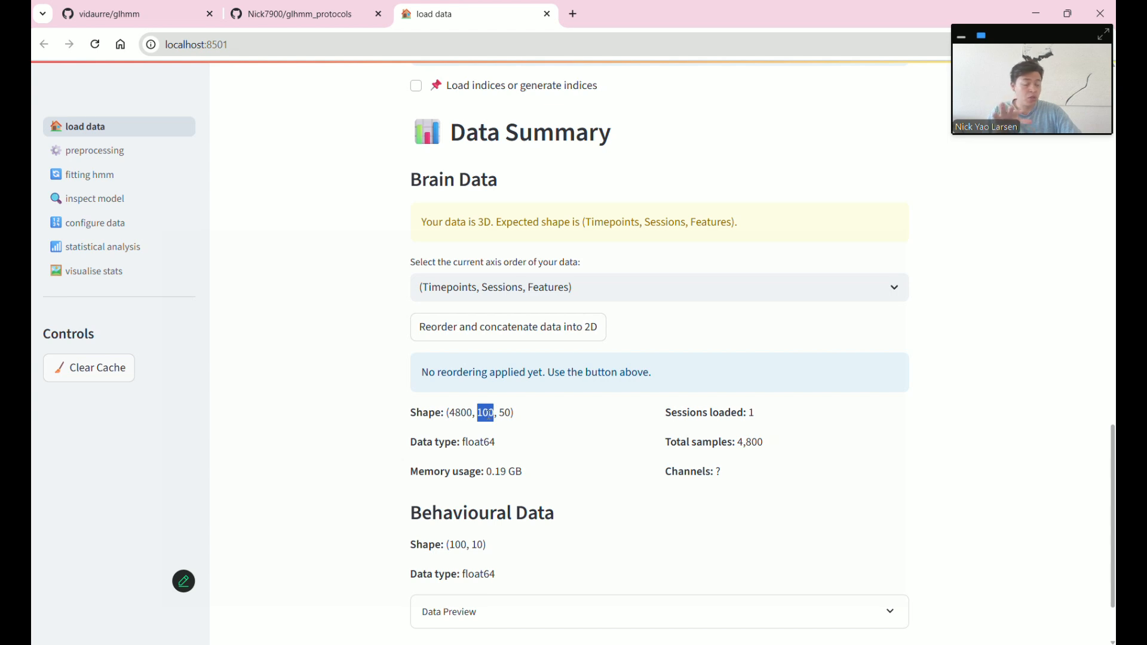
double_click(505, 413)
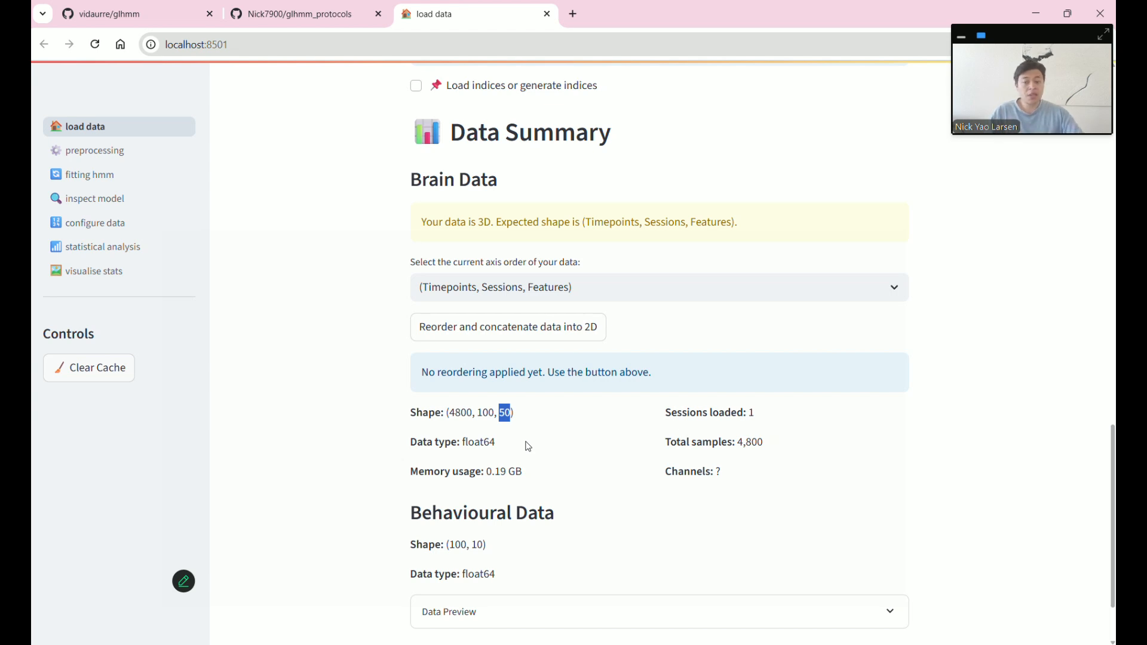
double_click(470, 413)
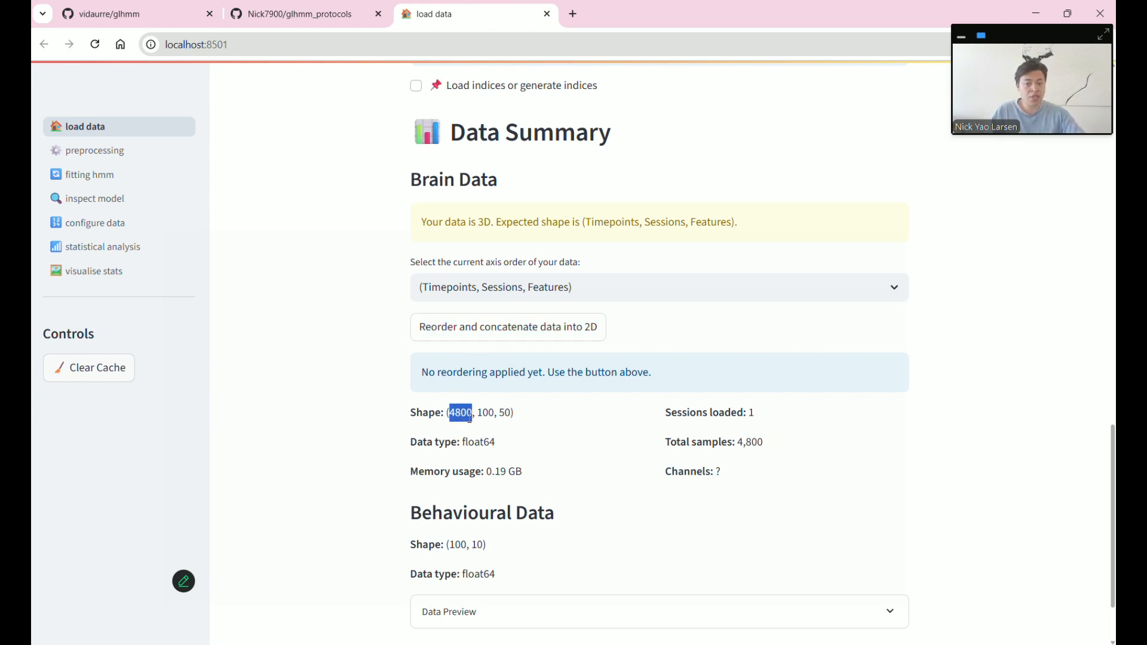
double_click(481, 412)
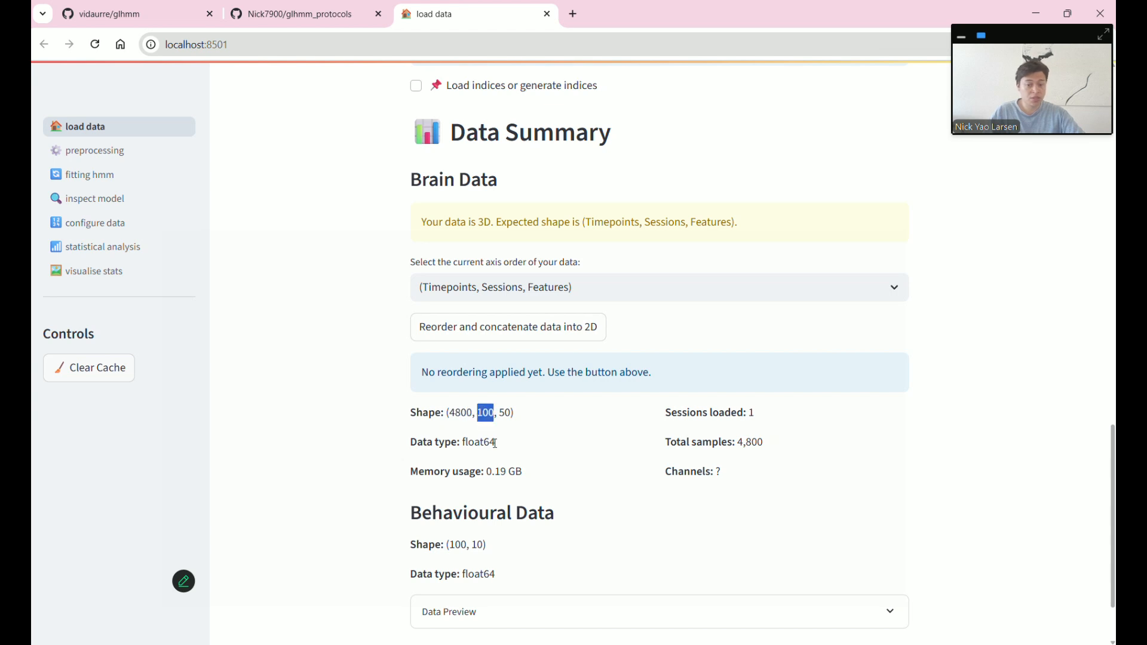
double_click(504, 413)
click(582, 443)
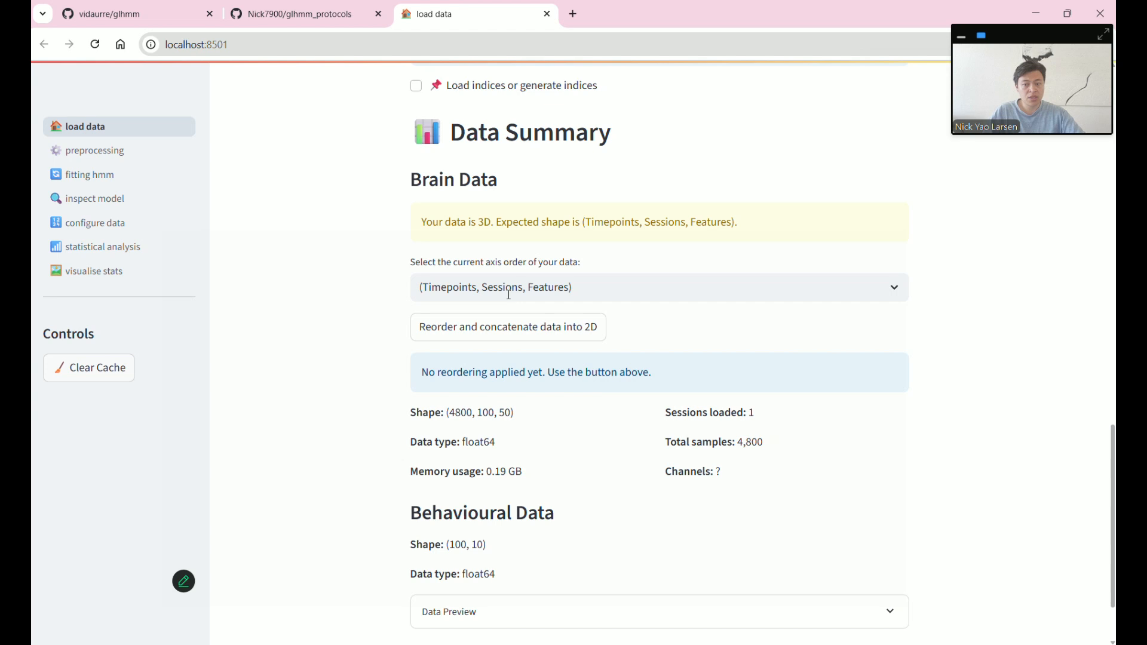
click(480, 290)
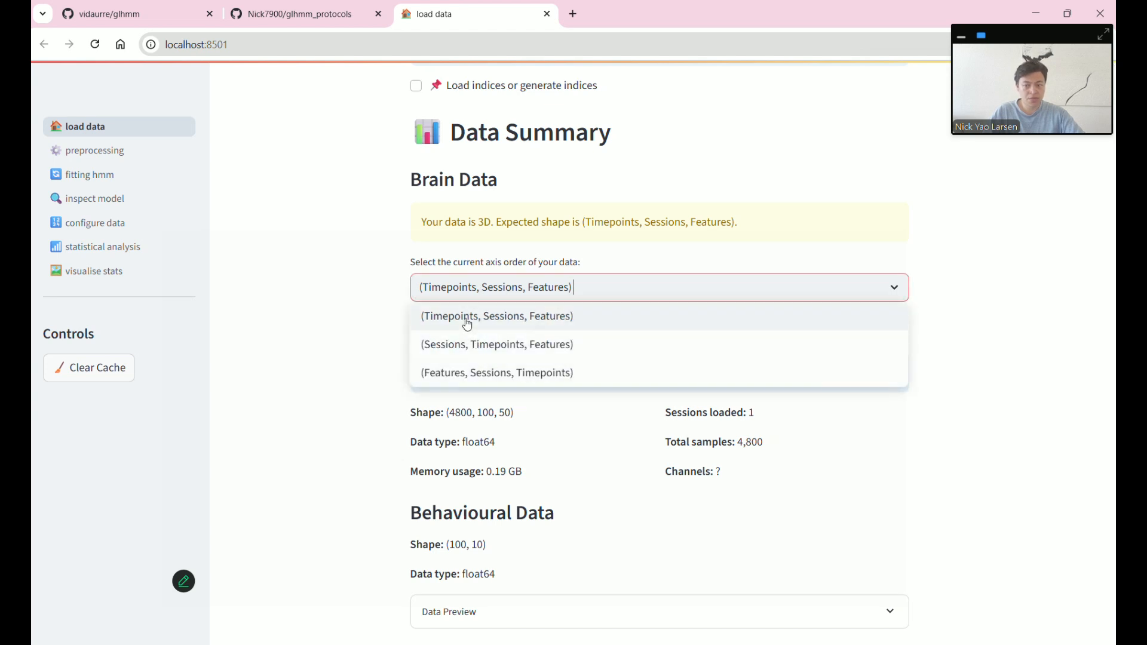
- Keep the (Timepoints, Sessions, Features) order and concatenate the brain data into 2D, giving 480000 rows
click(465, 318)
click(504, 335)
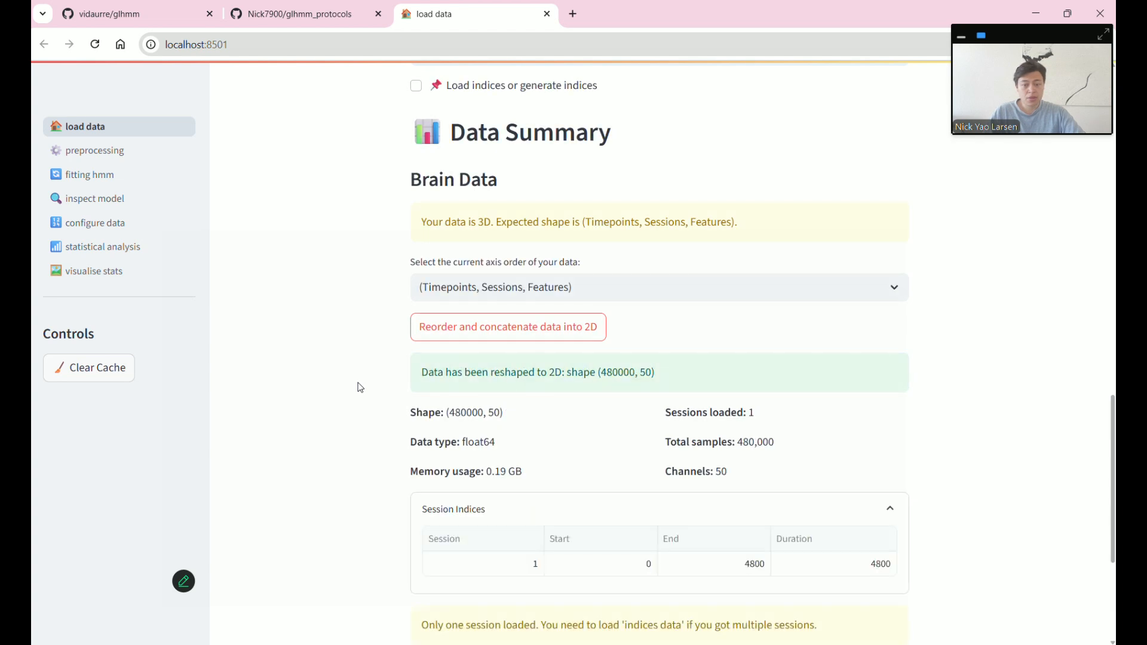
double_click(465, 413)
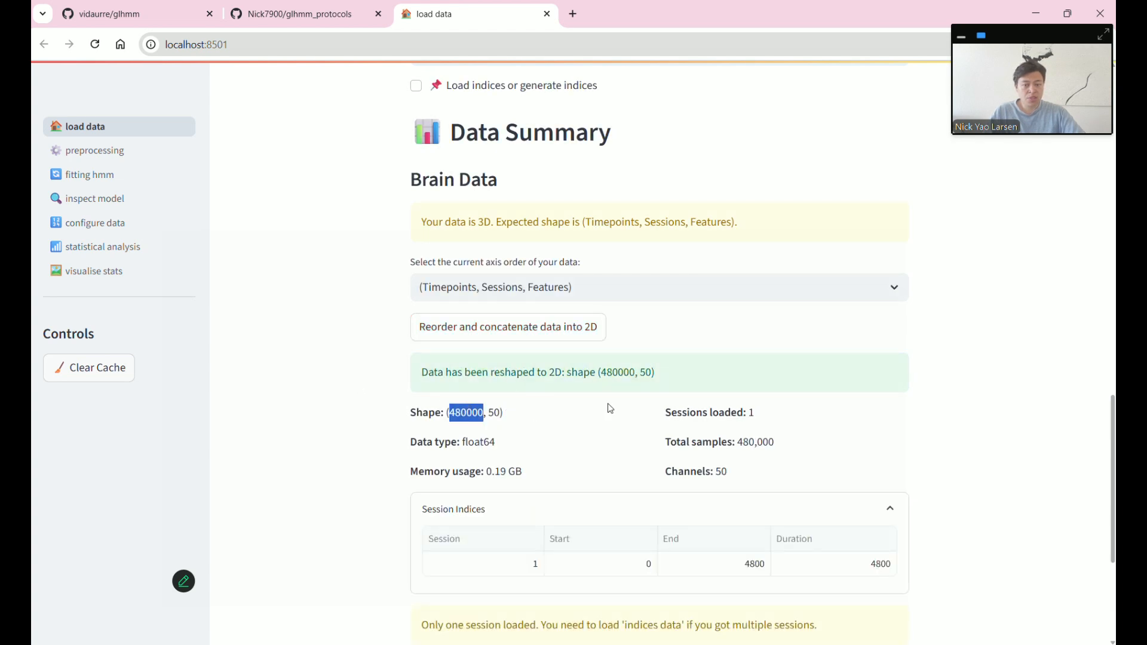
click(465, 413)
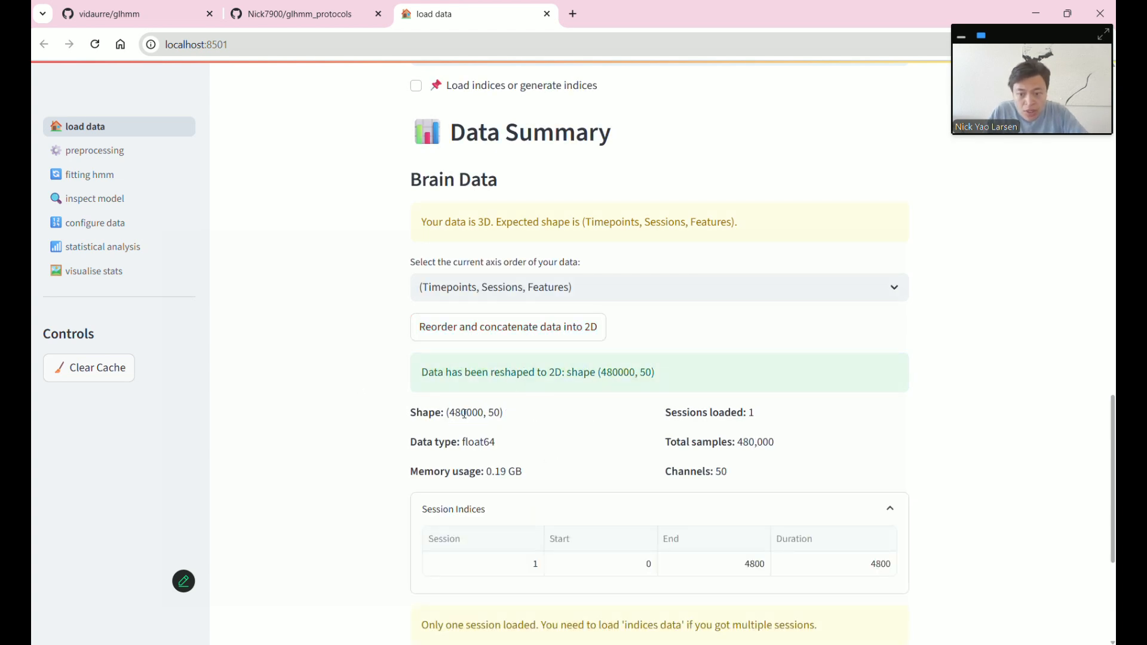
click(586, 435)
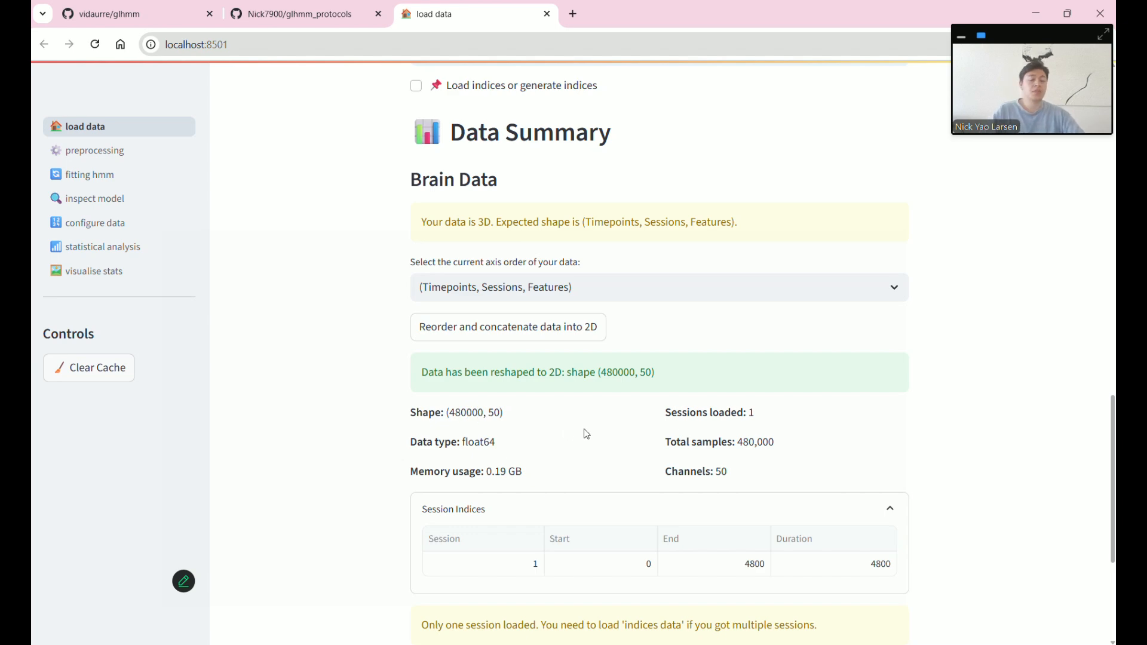
scroll(586, 432, down, 1)
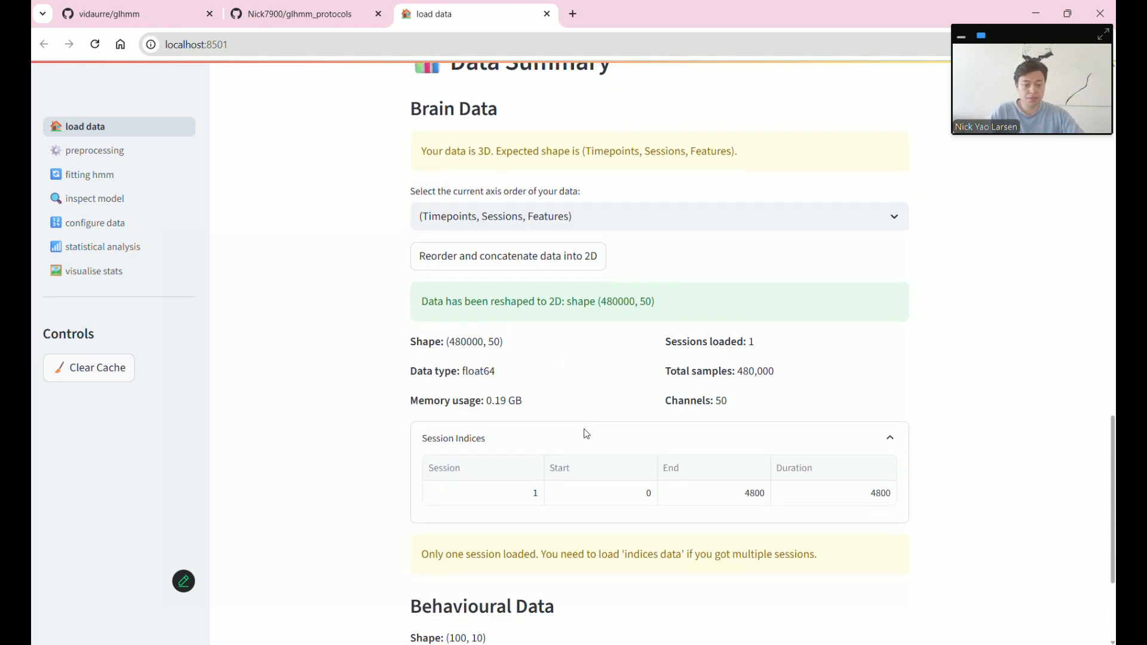
scroll(586, 431, up, 4)
scroll(586, 428, up, 2)
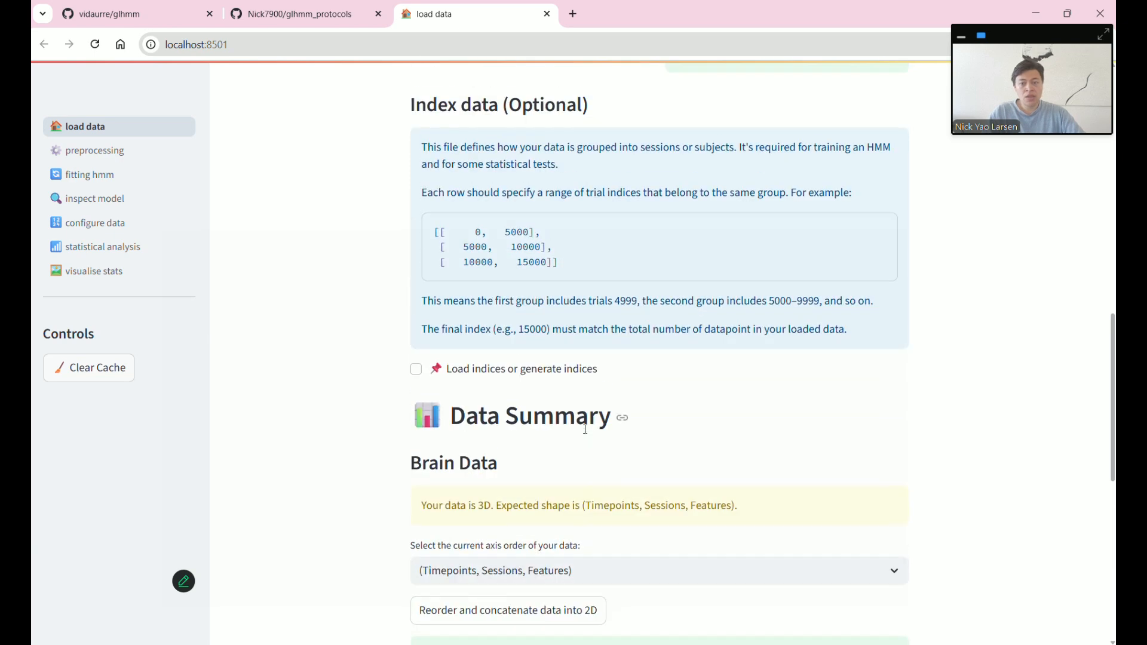
scroll(585, 428, down, 1)
scroll(585, 429, up, 1)
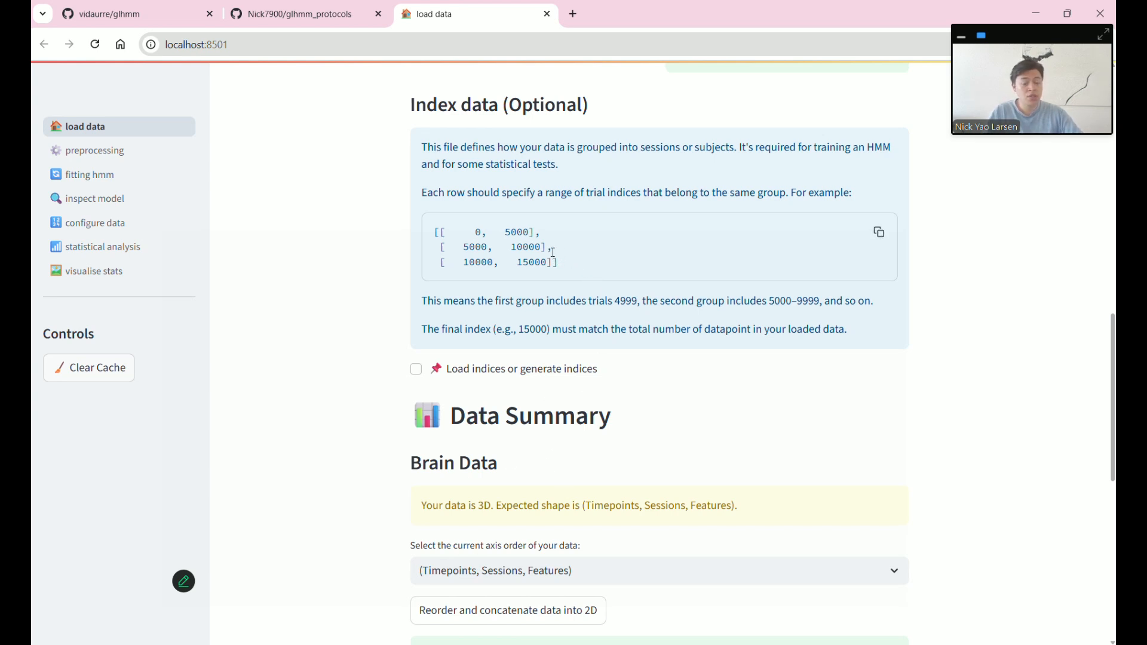
drag(468, 230, 561, 246)
click(565, 265)
drag(487, 236, 555, 262)
click(534, 251)
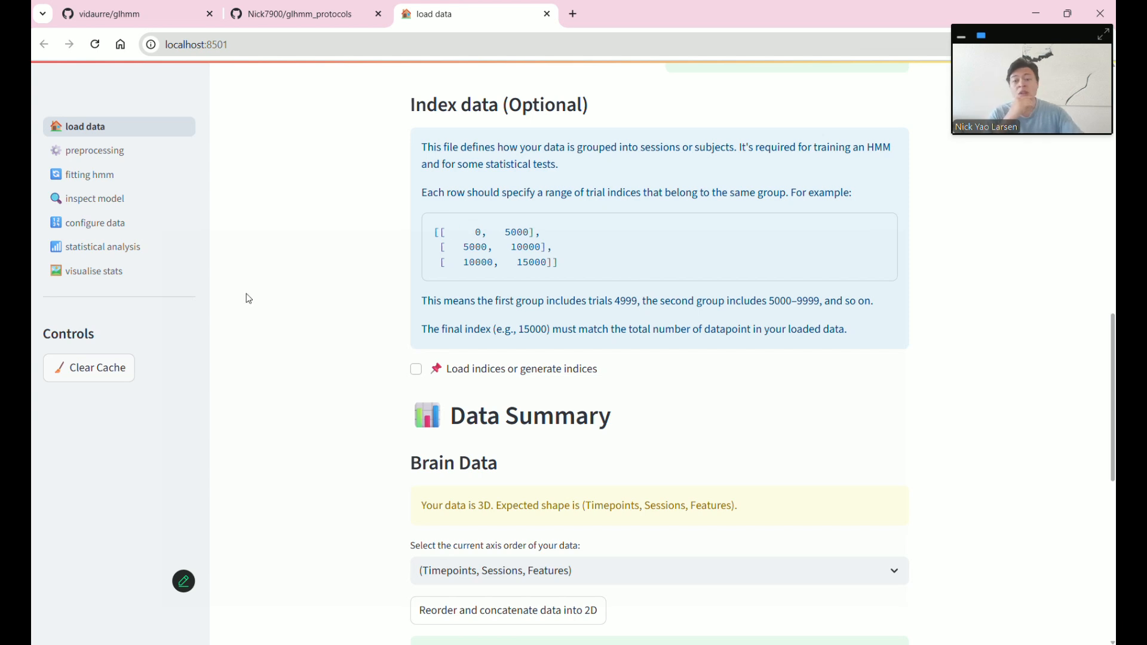
click(433, 377)
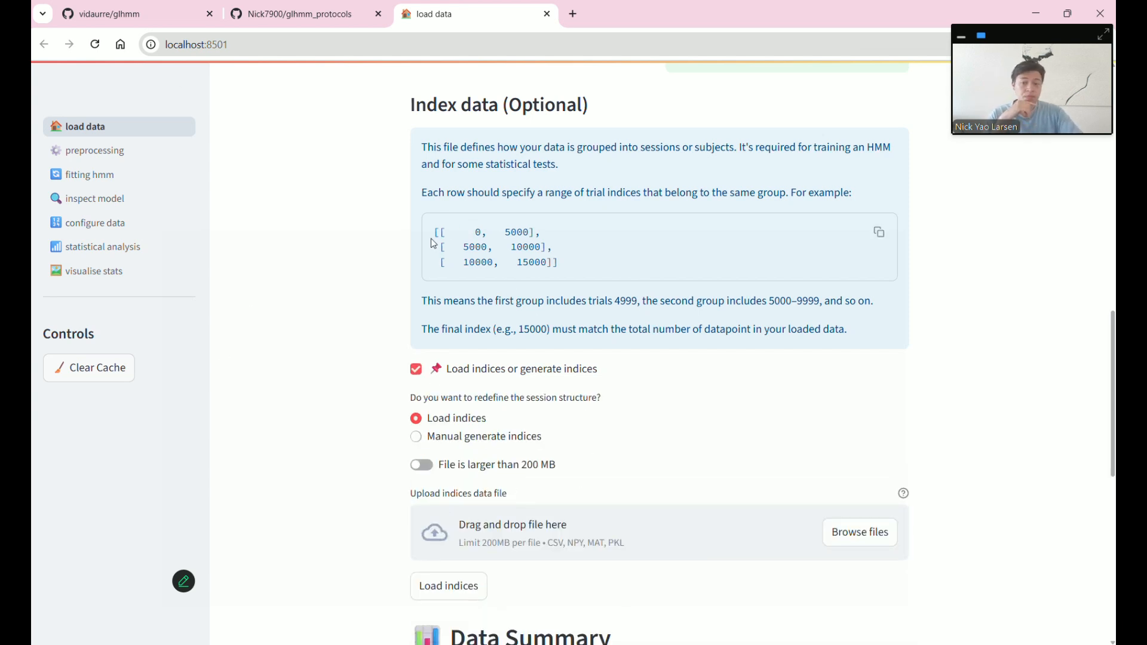
- Choose manual index generation and generate 100 sessions, with timepoints per session ending up as 186868
drag(433, 232, 576, 268)
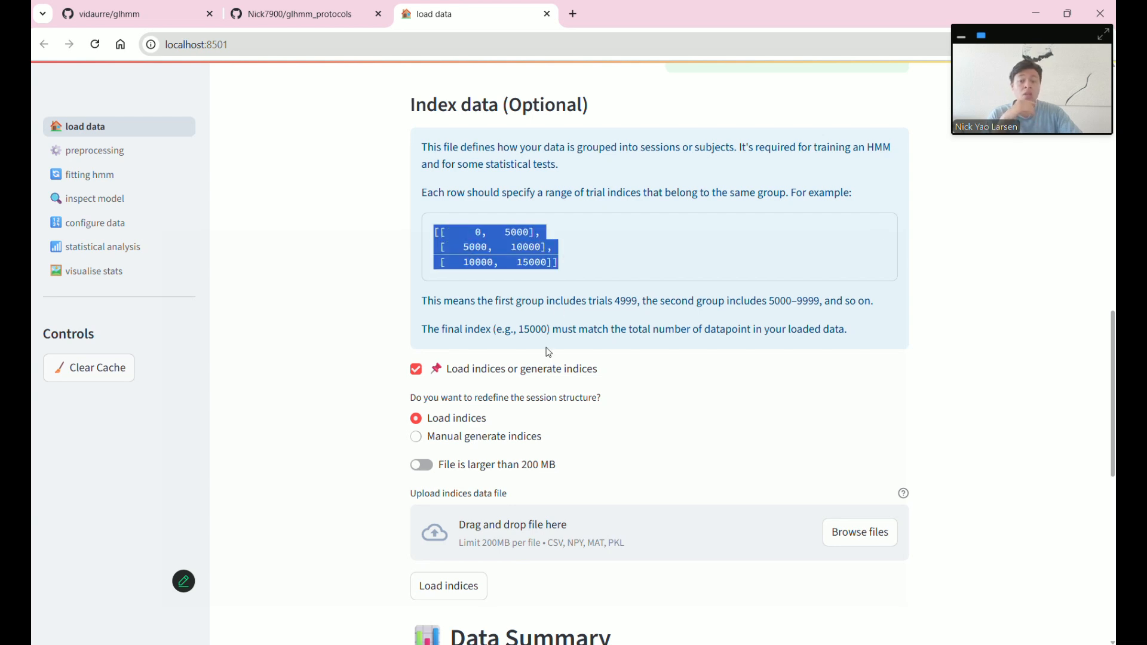
click(489, 447)
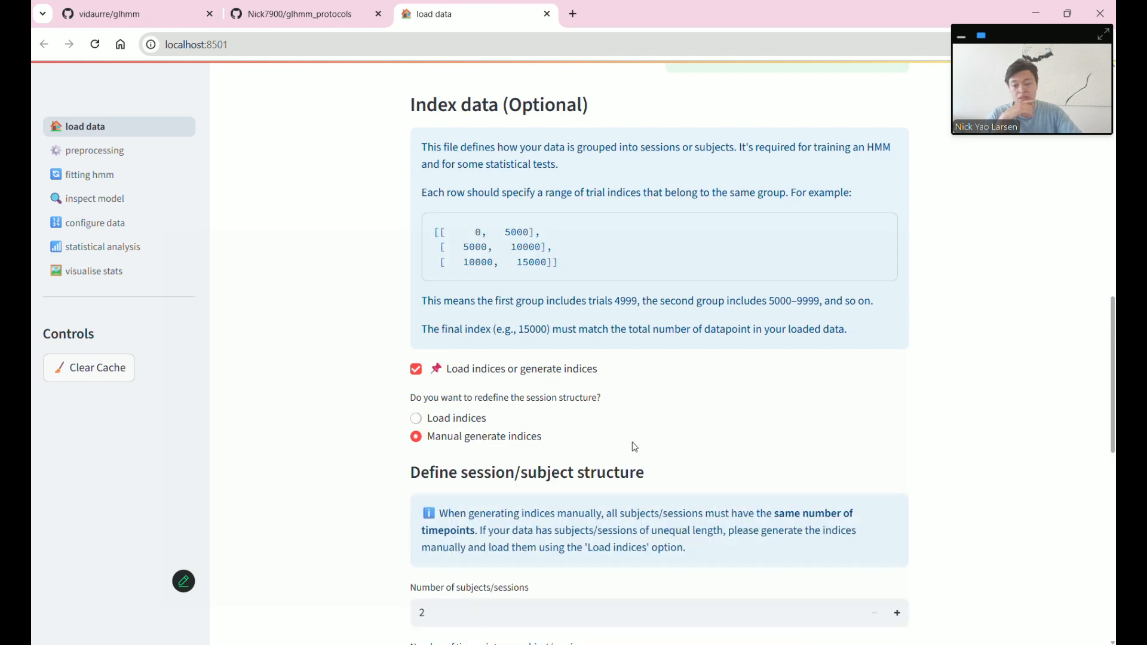
scroll(627, 448, down, 3)
double_click(539, 478)
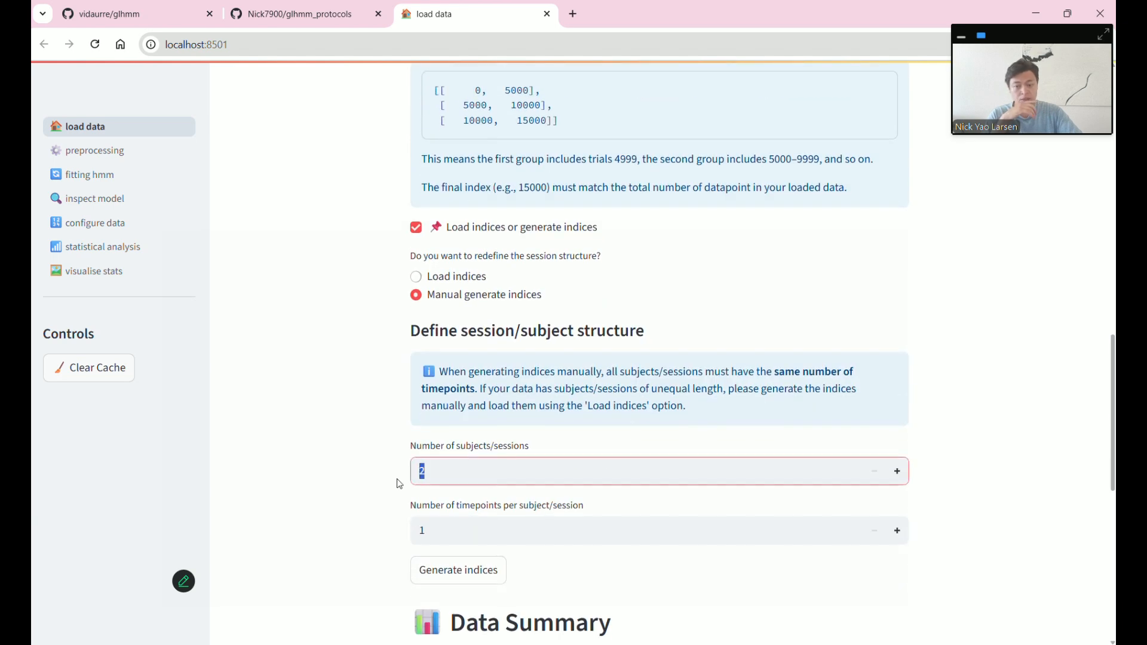
text(100)
click(489, 529)
text(86868)
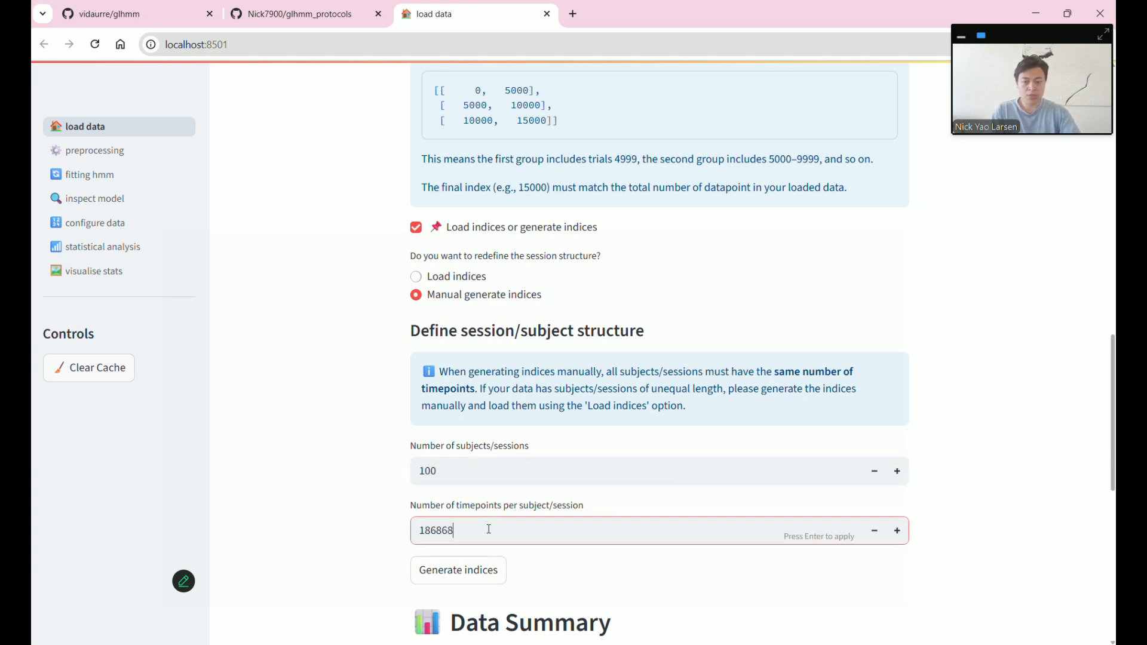
click(458, 570)
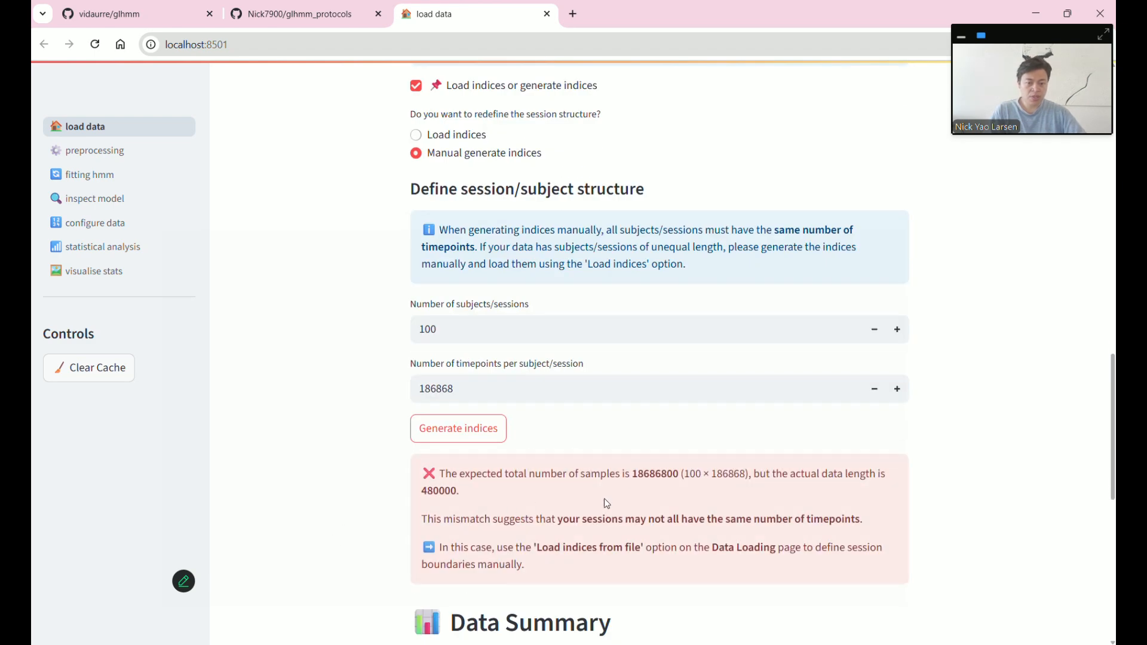
- Check the mismatch (18686800 expected vs 480000 actual) and regenerate with 4800 timepoints per session
double_click(655, 478)
click(585, 499)
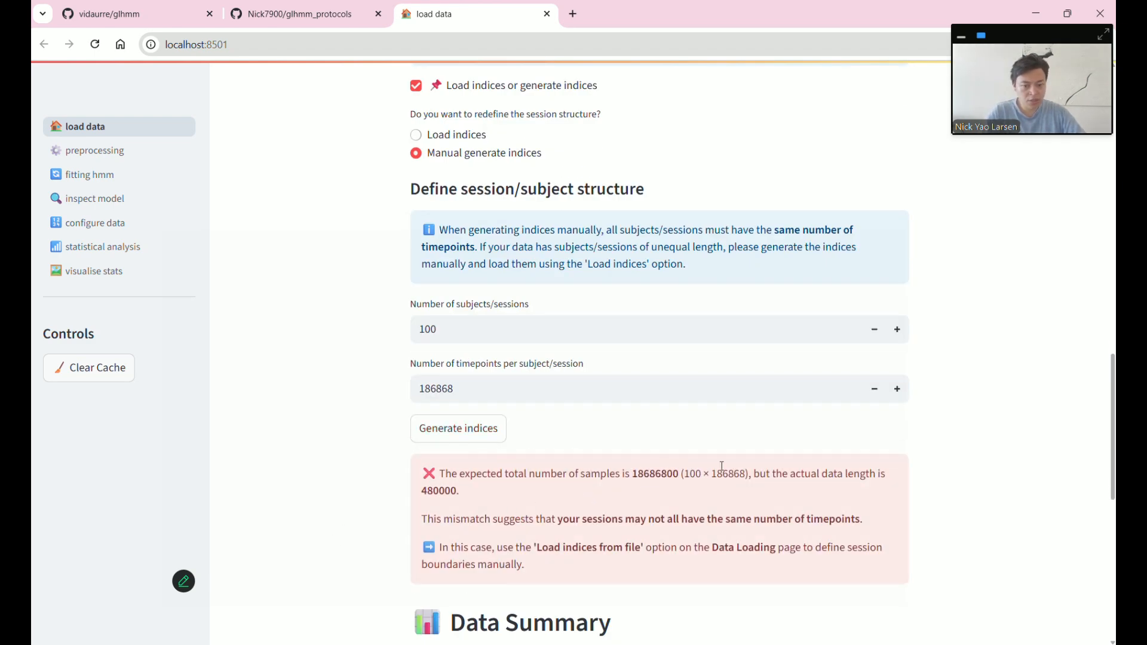
drag(687, 475, 746, 475)
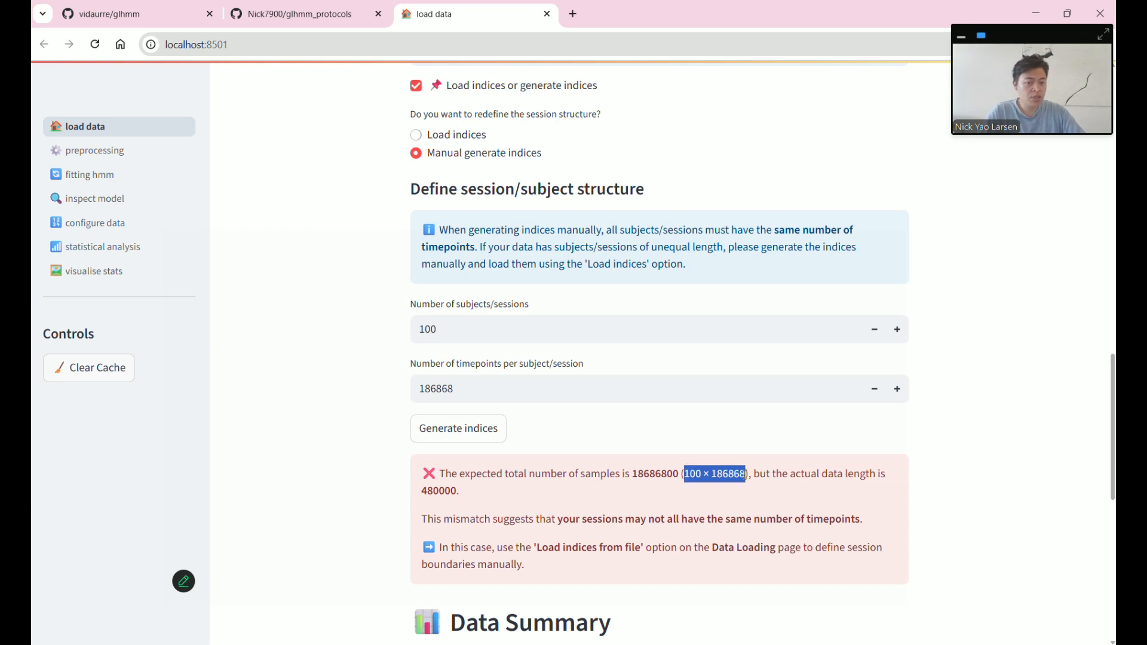
double_click(442, 490)
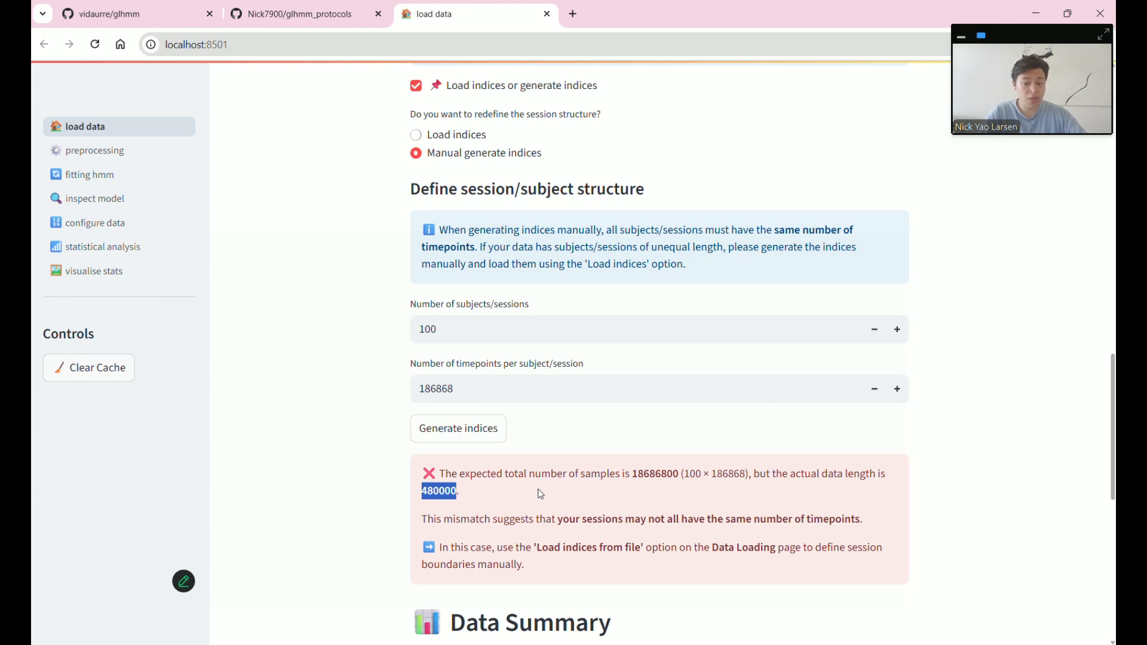
click(486, 398)
key(ctrl+a)
text(480)
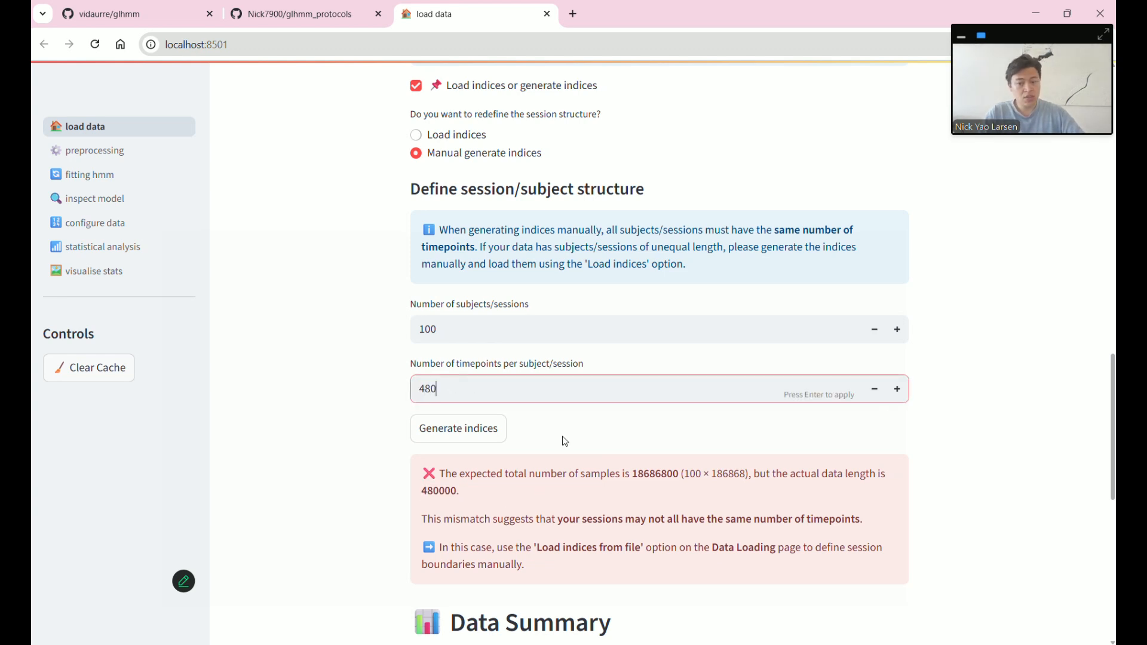
click(421, 431)
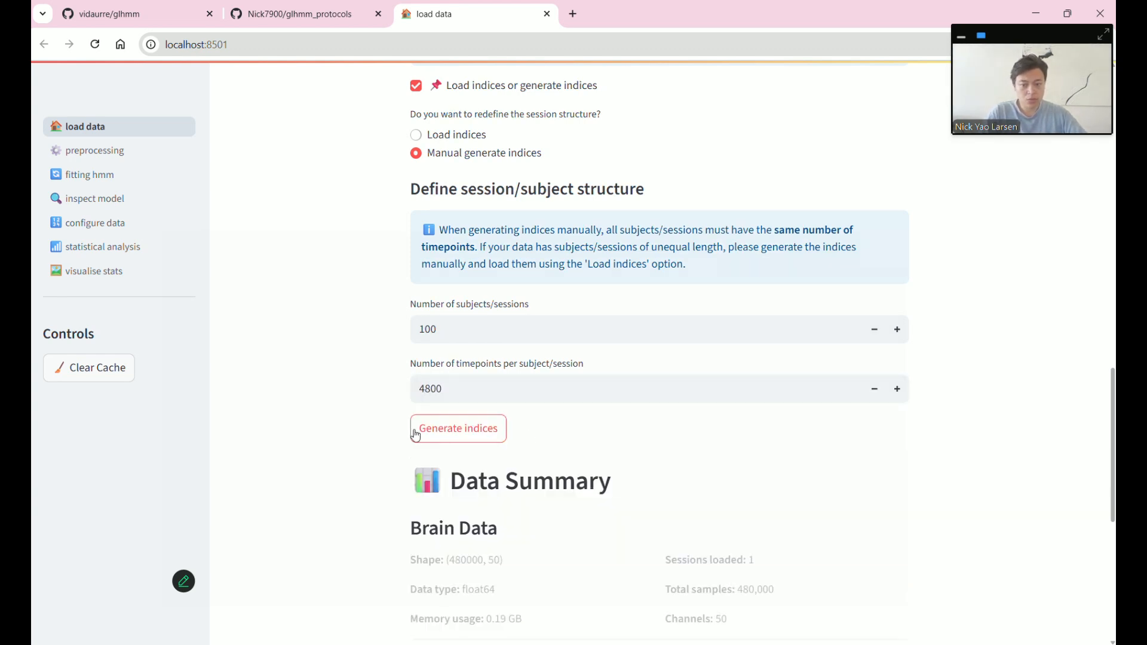
drag(497, 472, 577, 475)
scroll(661, 501, down, 7)
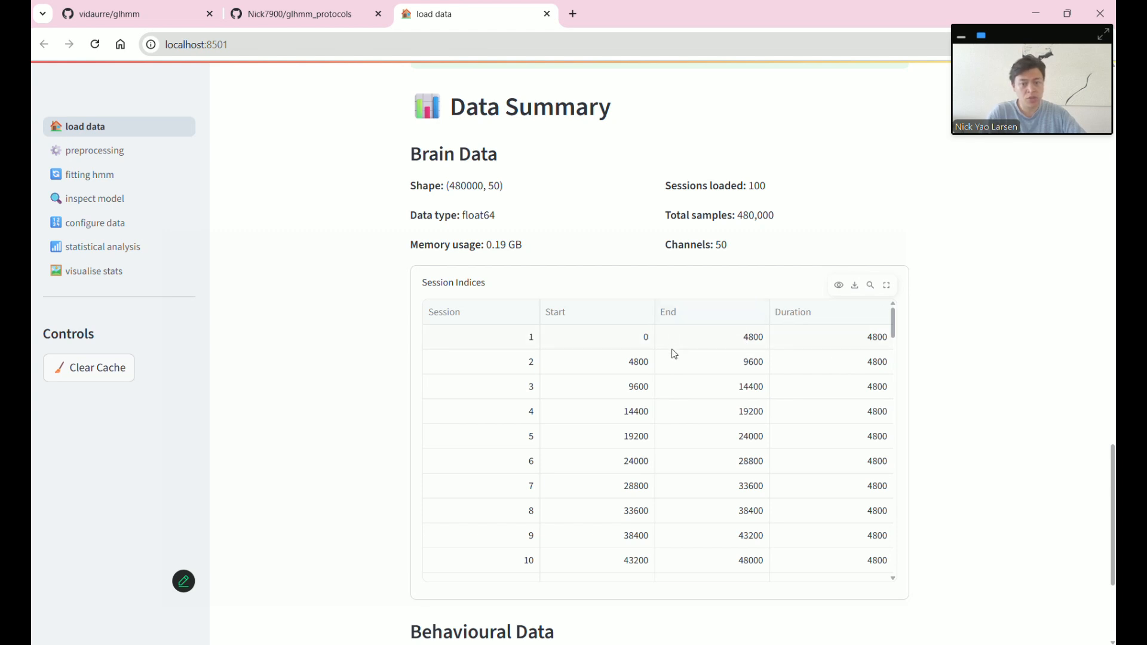
scroll(763, 468, down, 20)
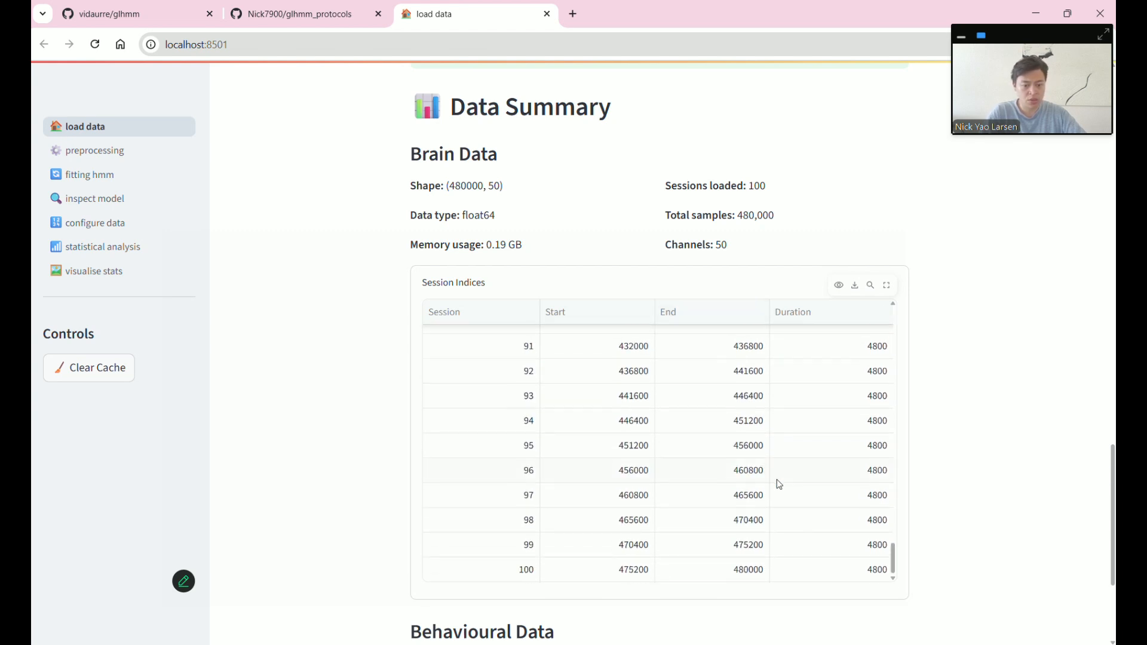
scroll(985, 527, down, 4)
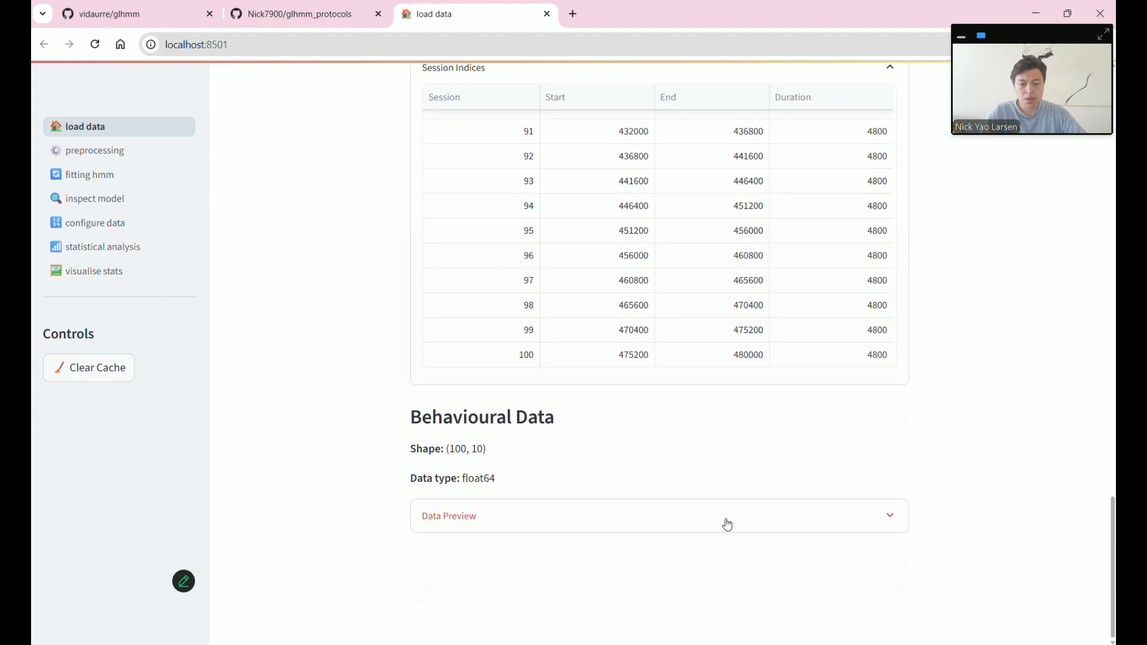
click(726, 523)
scroll(789, 485, down, 3)
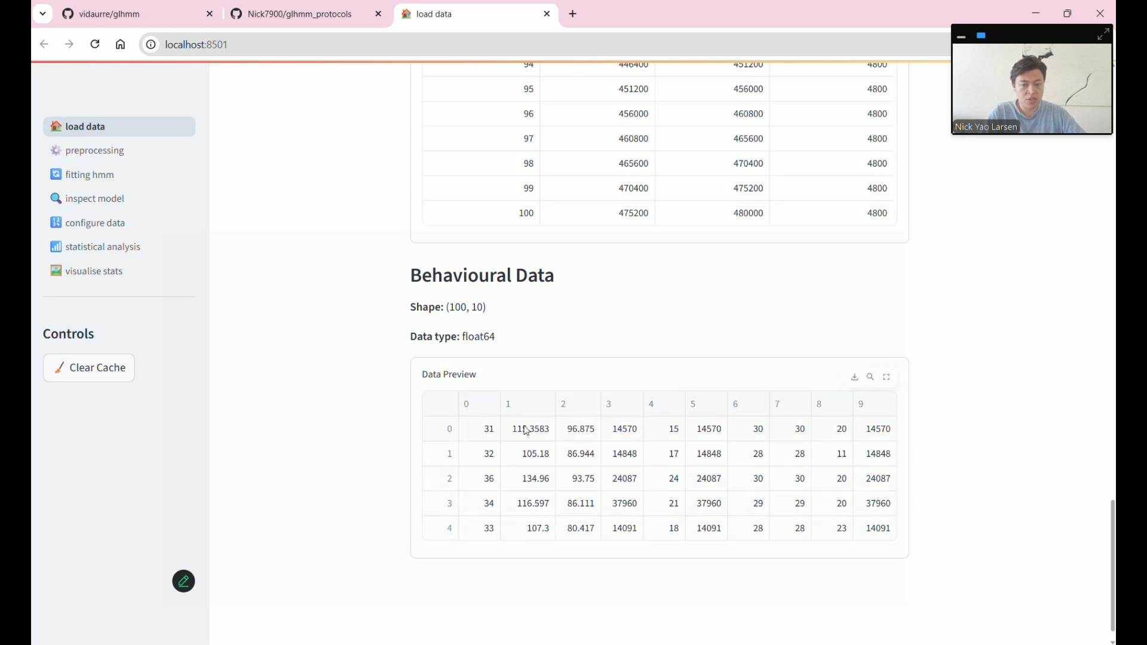
click(900, 383)
scroll(994, 438, up, 6)
scroll(995, 438, up, 8)
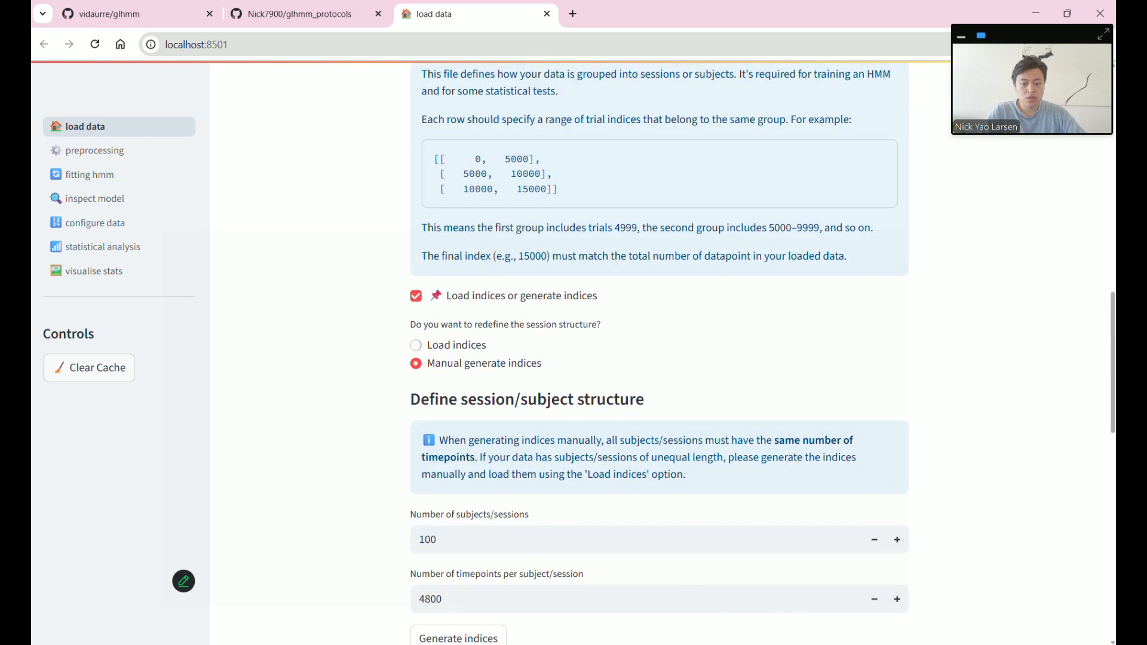
key(alt+Tab)
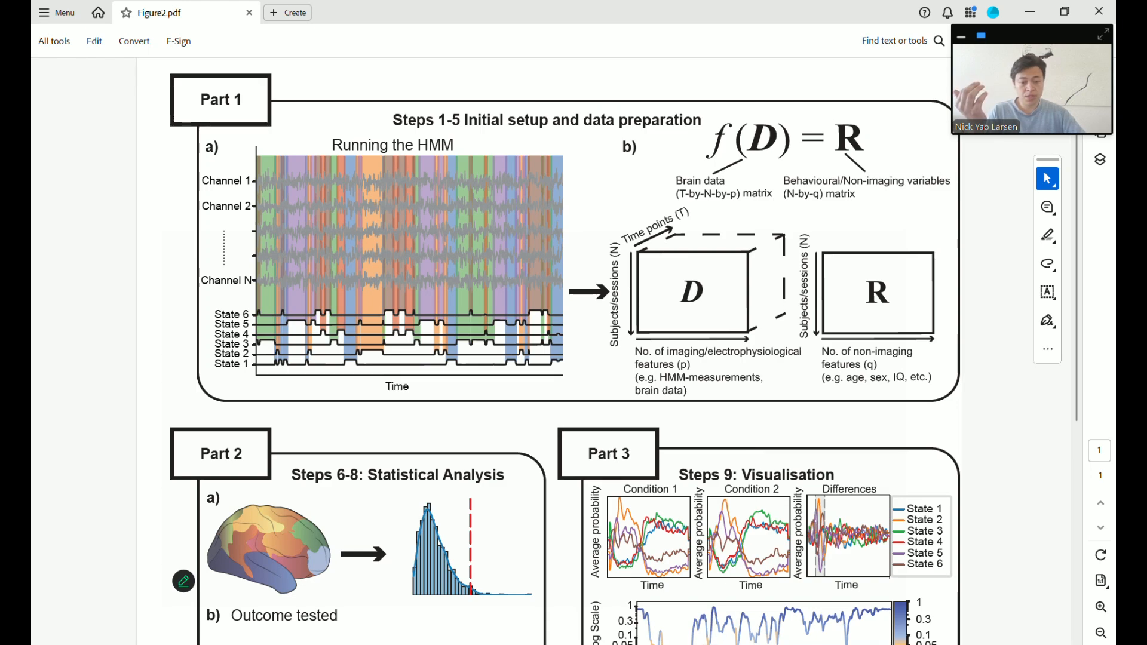
- Scroll through the glhmm_protocols README on GitHub, then bring Figure2.pdf back up in Acrobat
click(741, 601)
key(ctrl+shift+Tab)
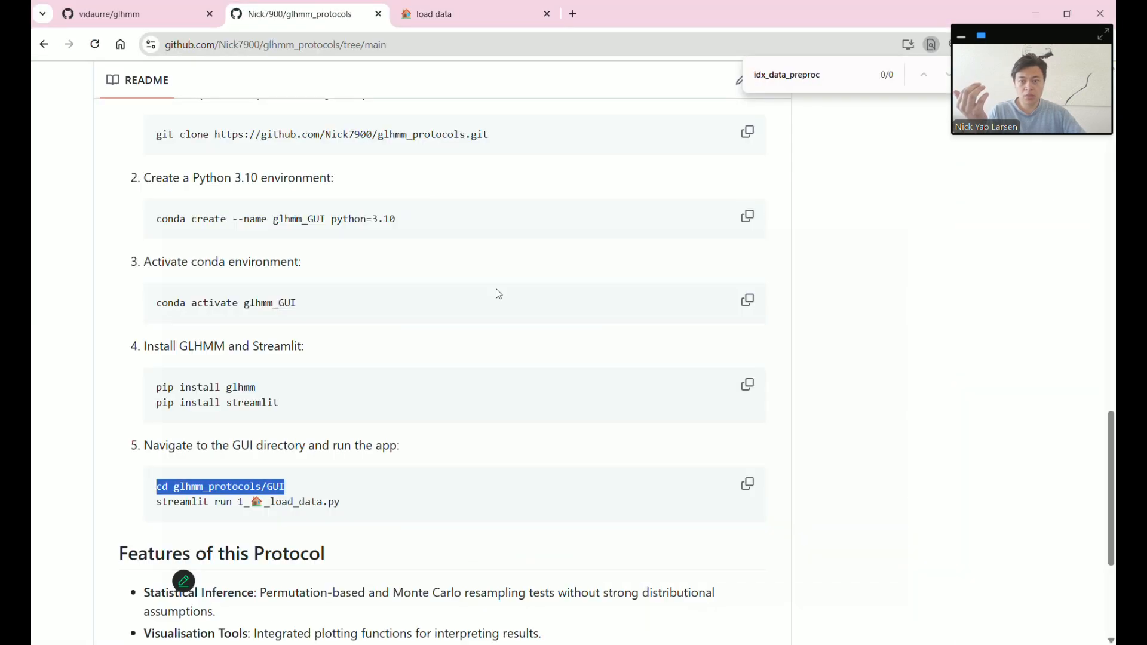
scroll(538, 322, up, 10)
scroll(591, 450, down, 2)
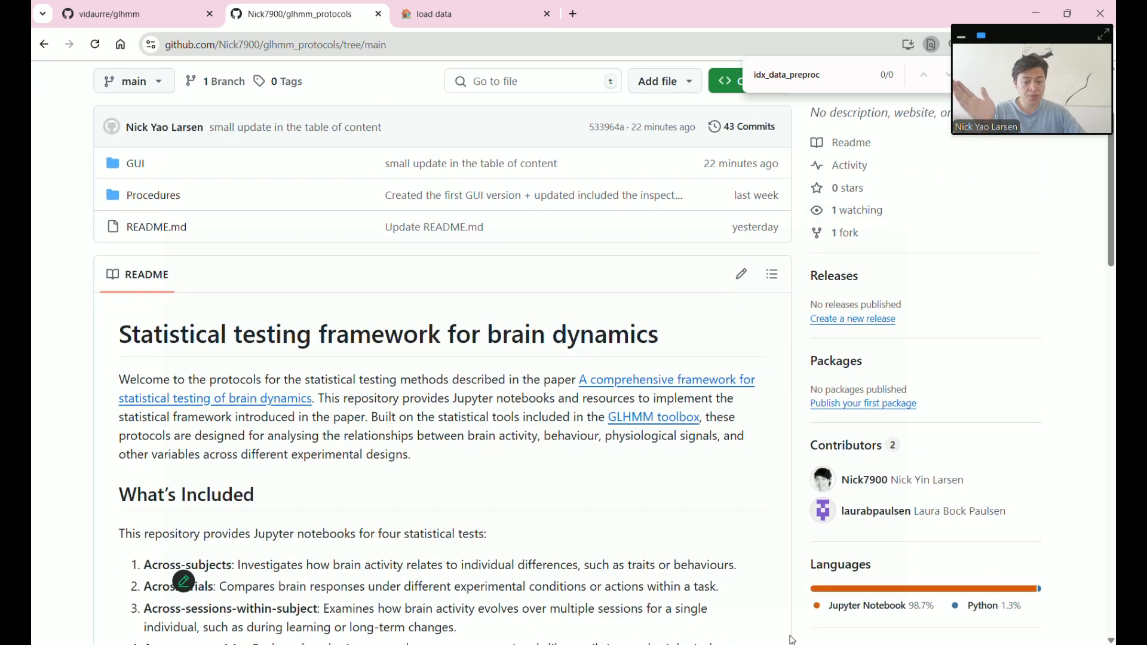
click(759, 644)
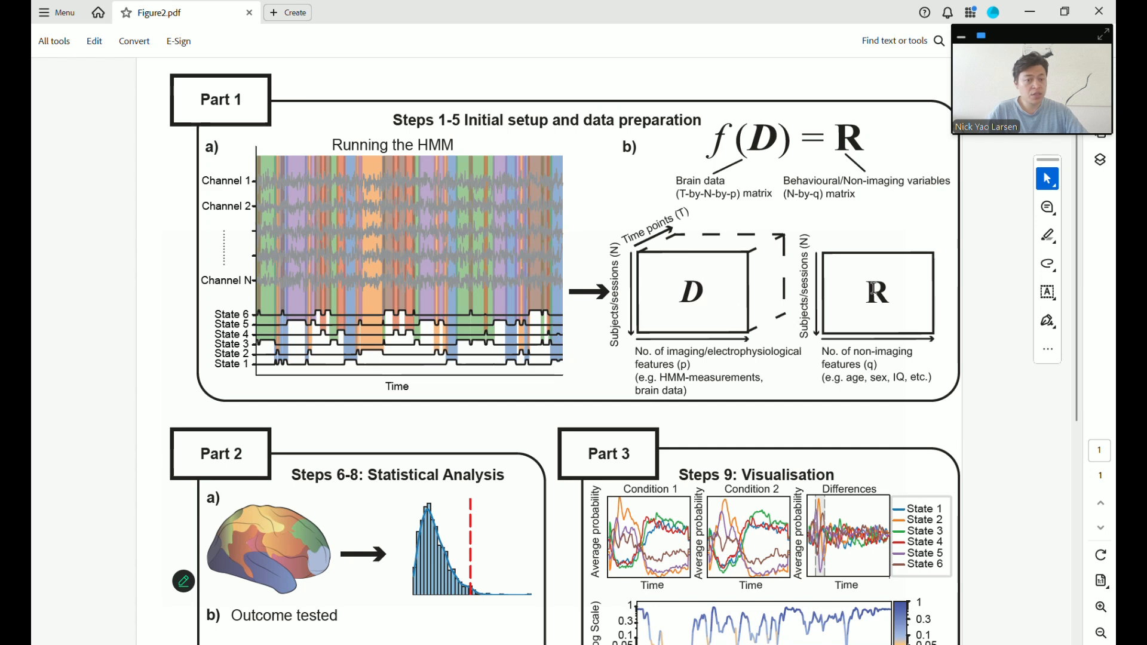
drag(872, 290, 886, 295)
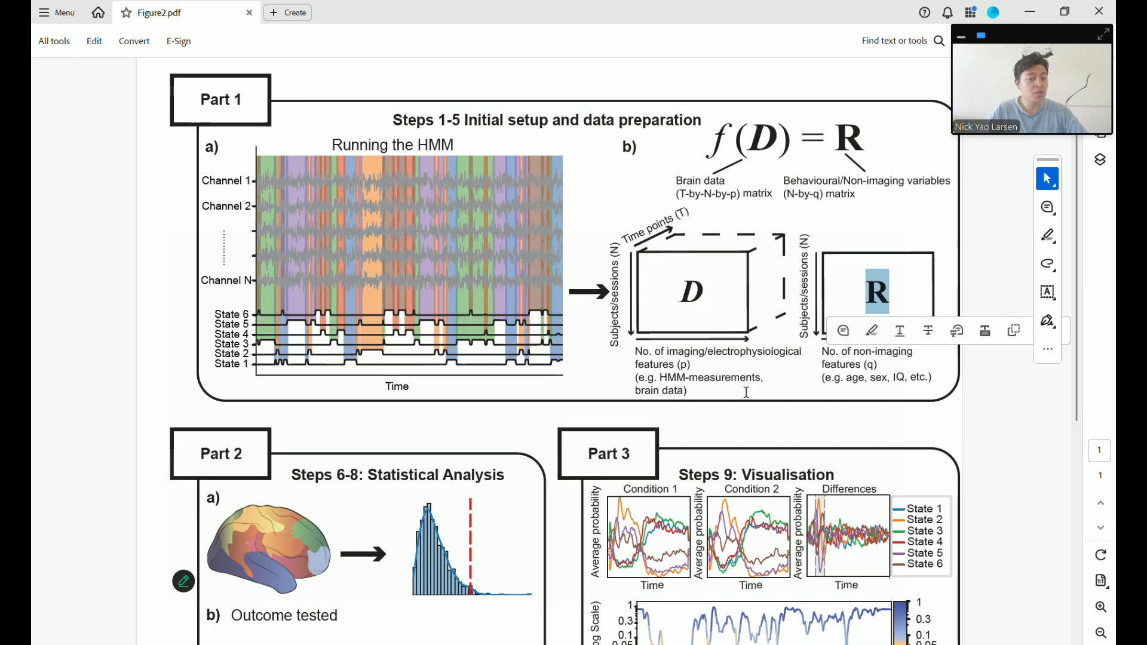
click(762, 418)
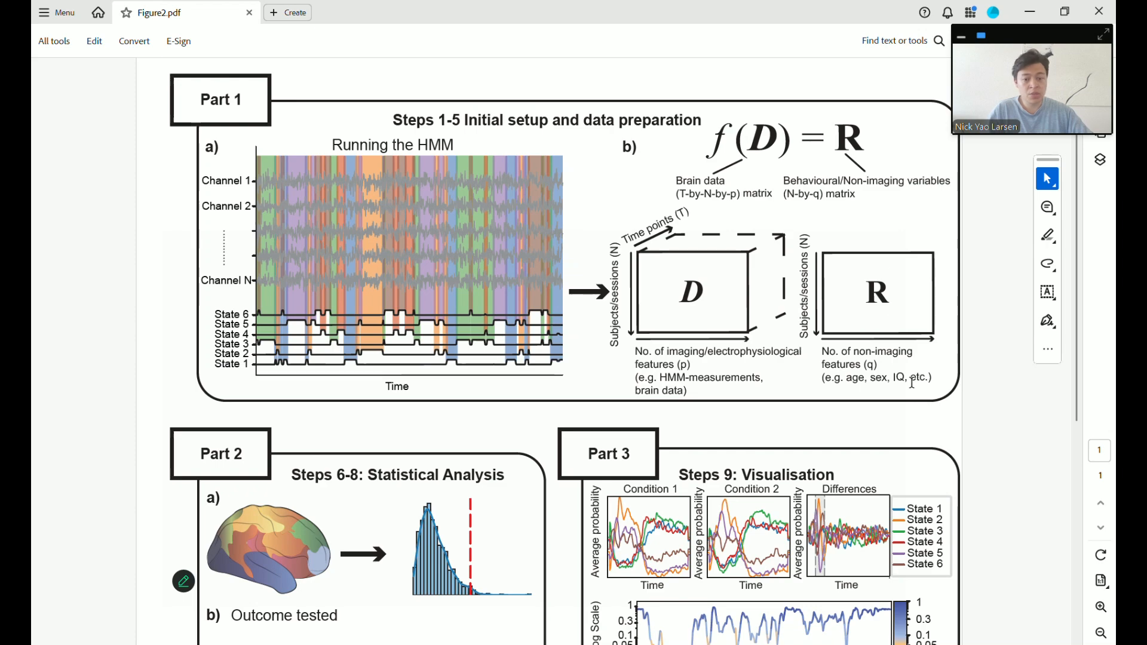
scroll(685, 377, down, 5)
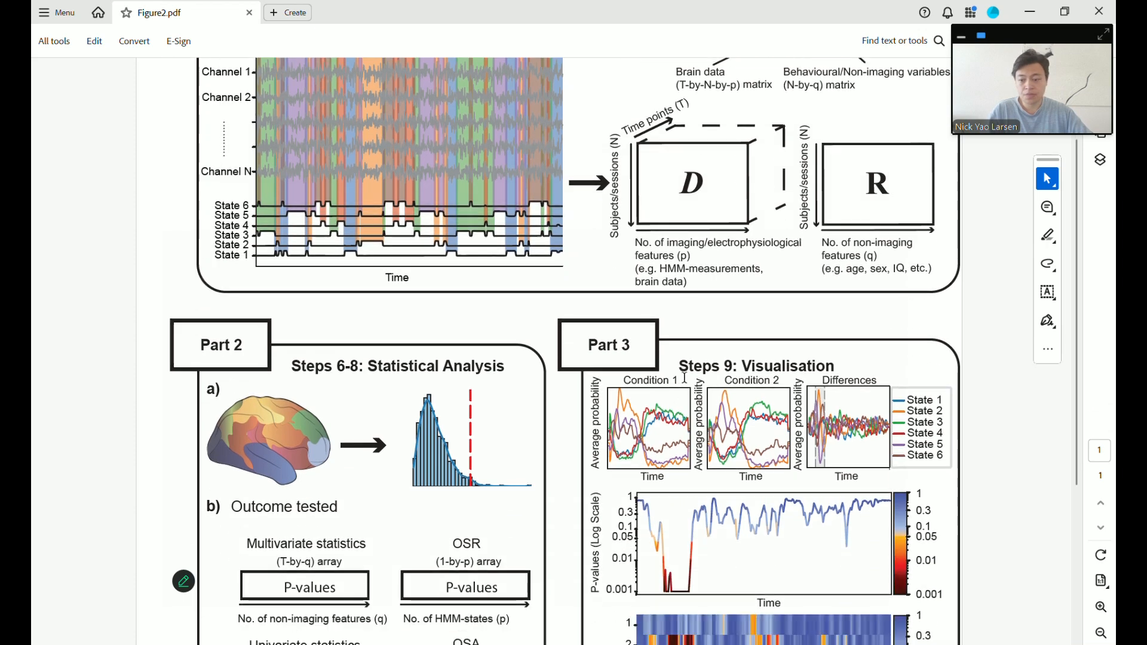
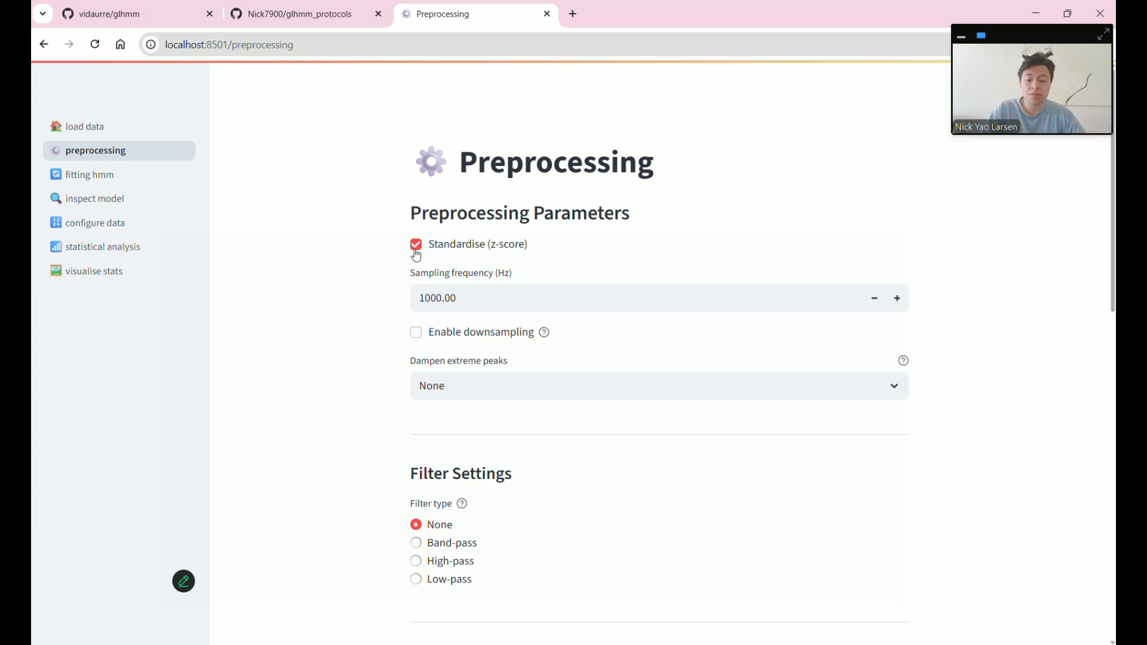
scroll(408, 270, down, 1)
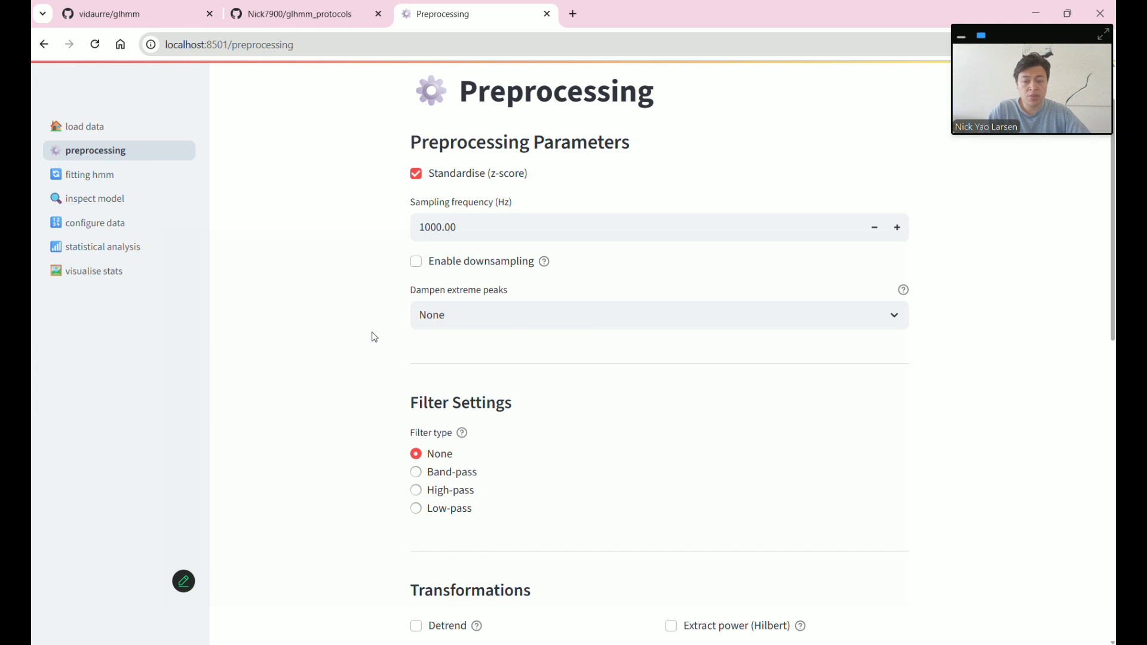
click(421, 263)
drag(420, 203, 454, 206)
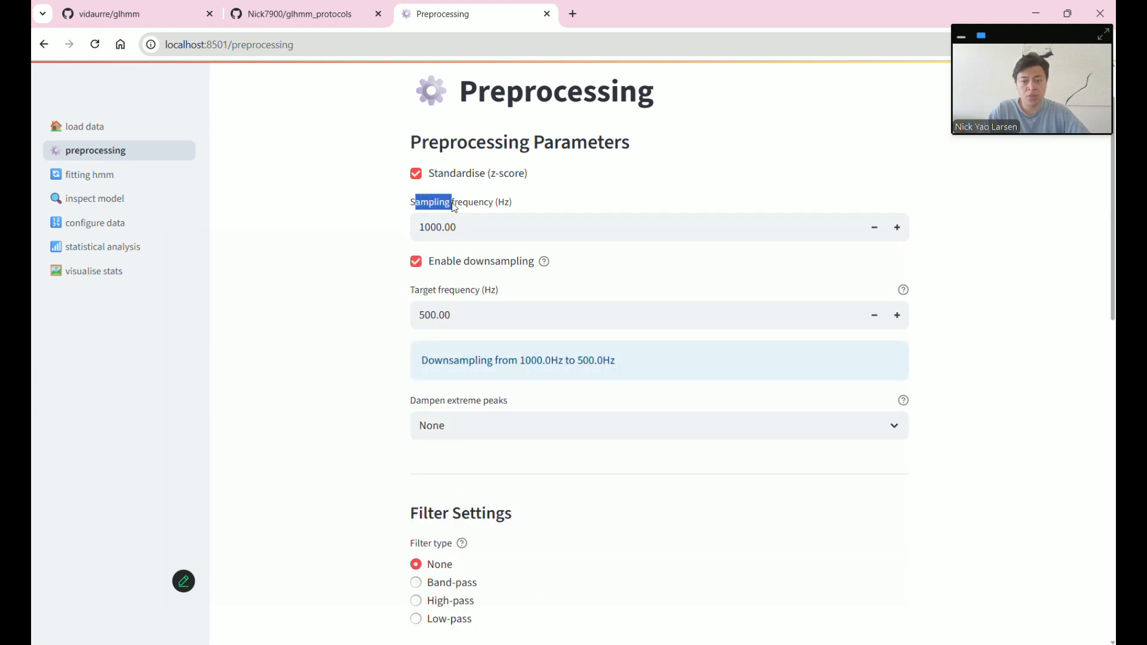
mouse_move(549, 267)
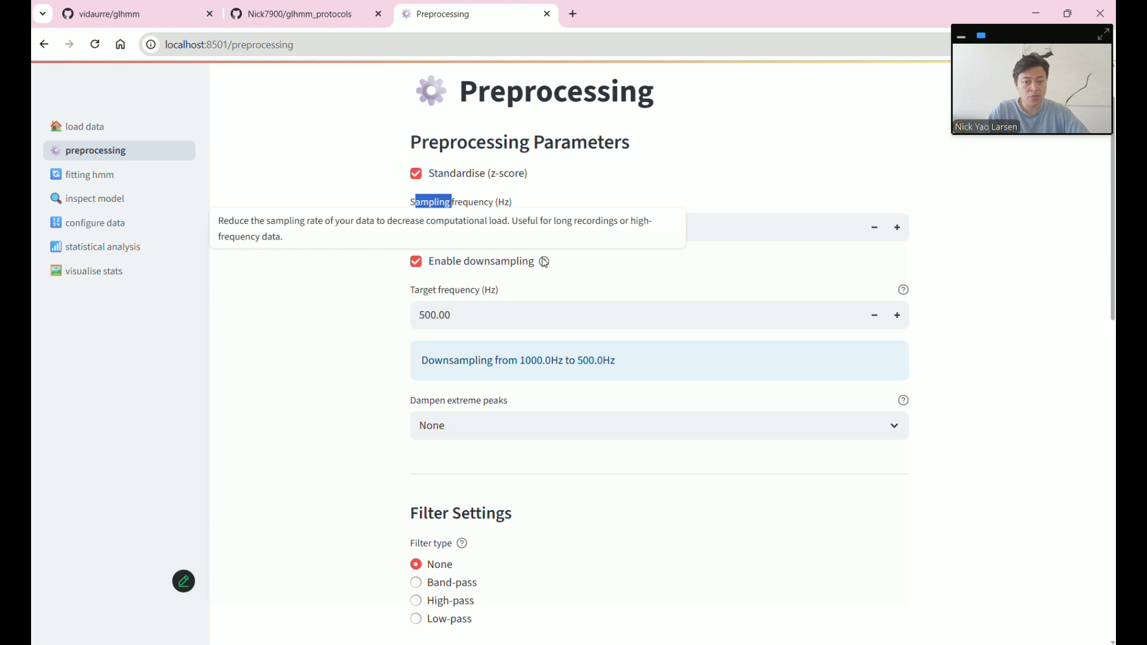
click(417, 263)
scroll(439, 361, down, 1)
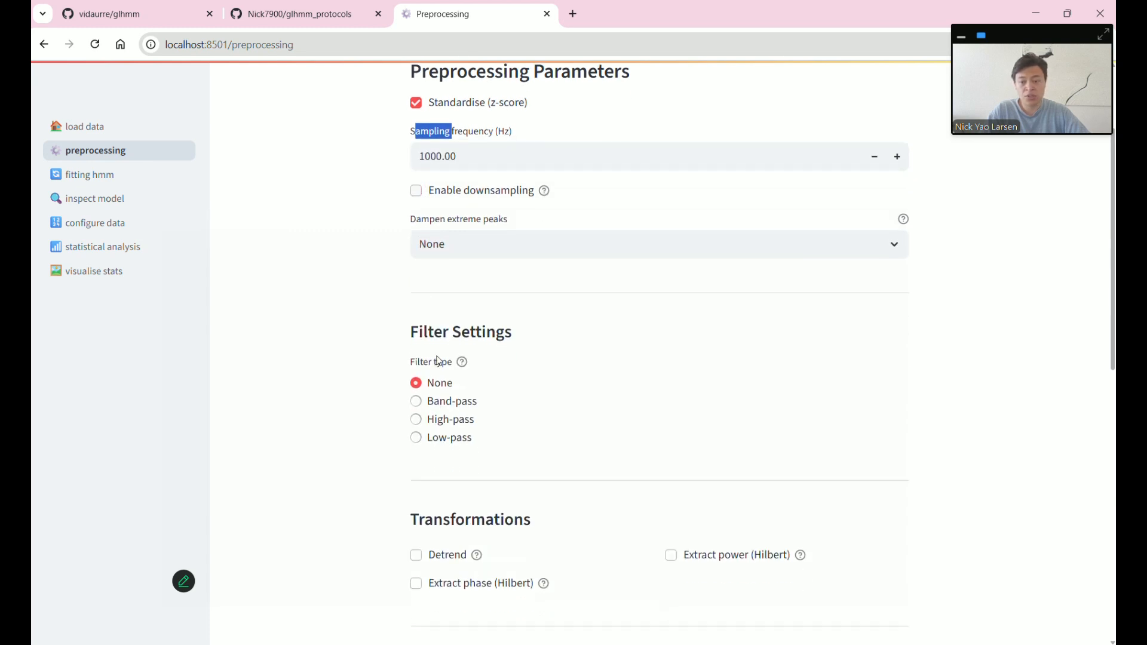
click(417, 401)
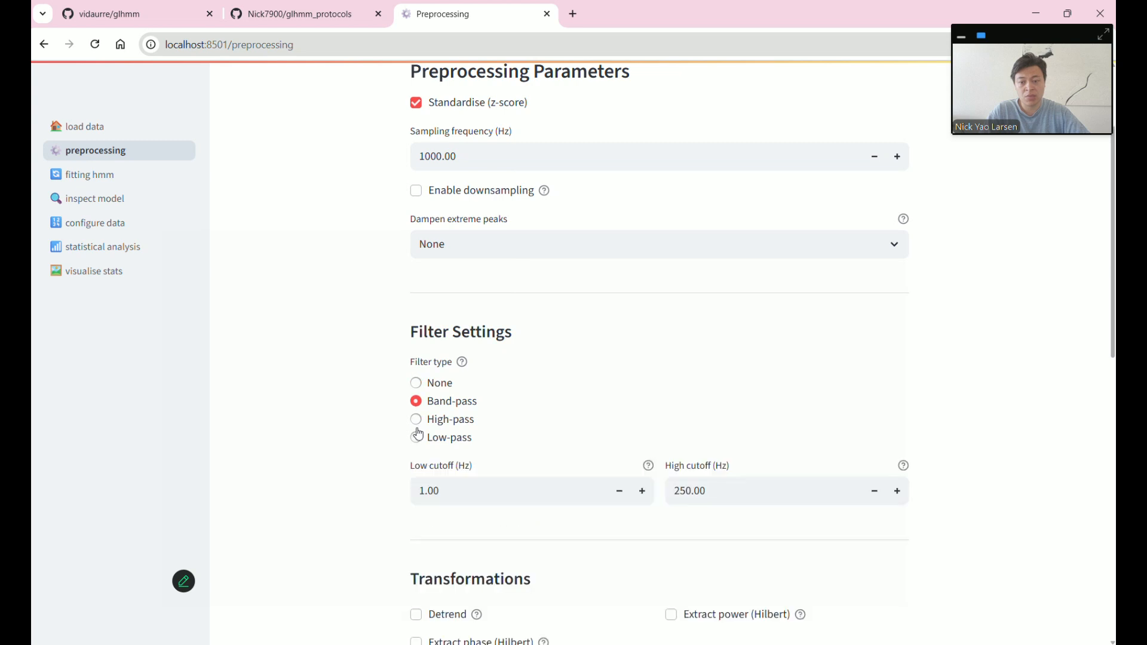
click(416, 419)
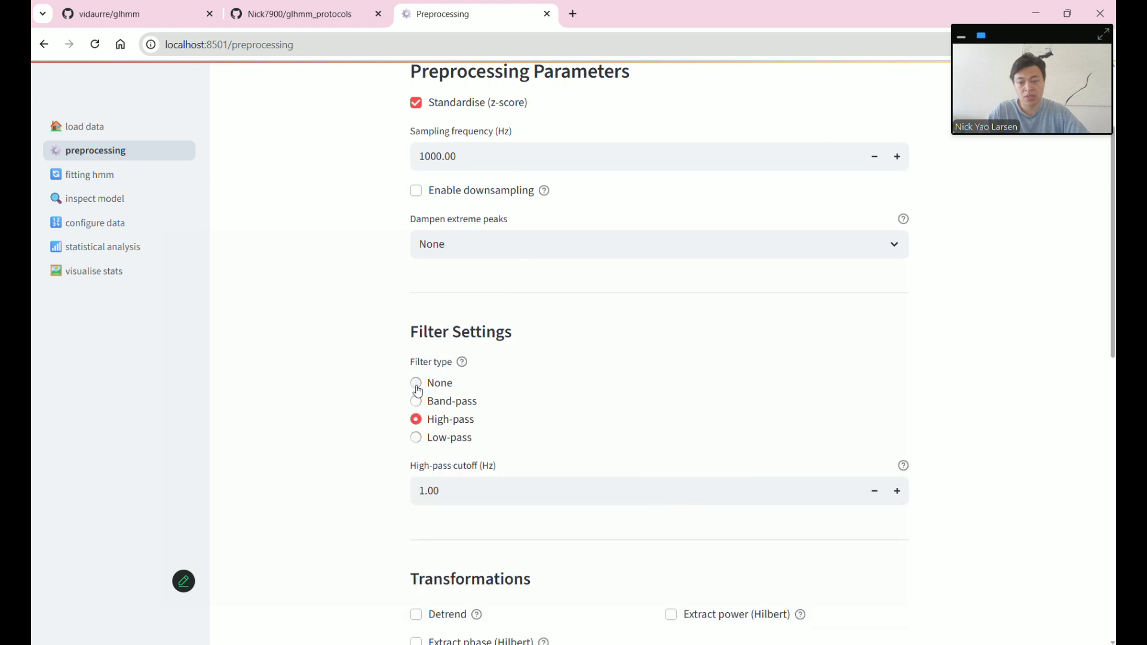
click(418, 438)
click(424, 384)
scroll(601, 379, down, 2)
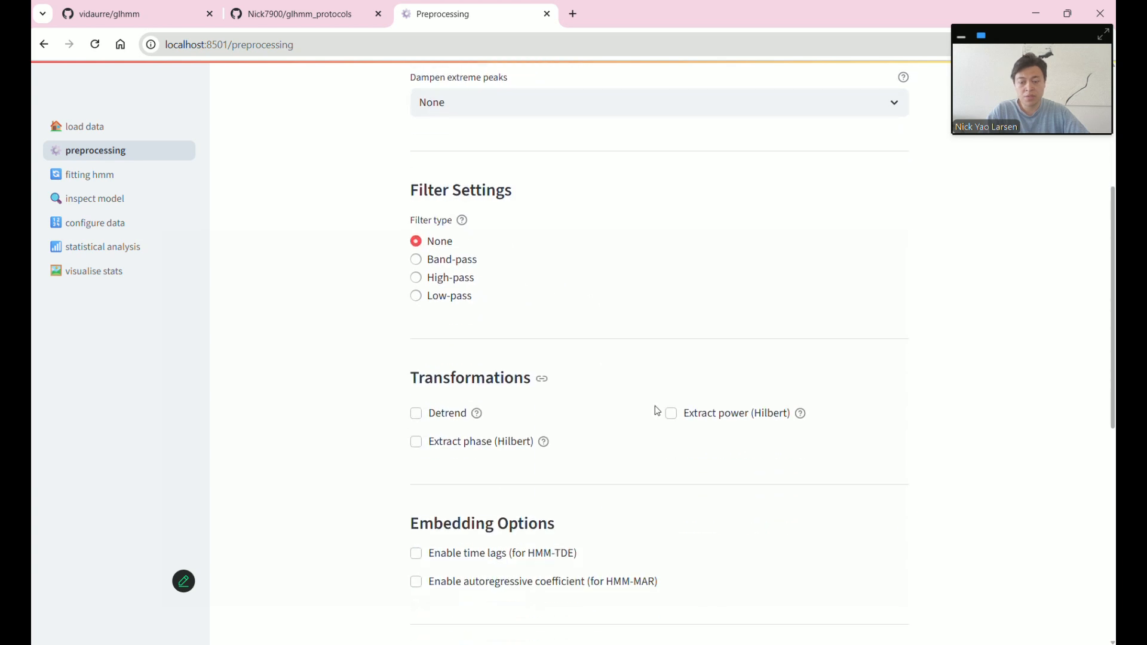
scroll(627, 394, down, 3)
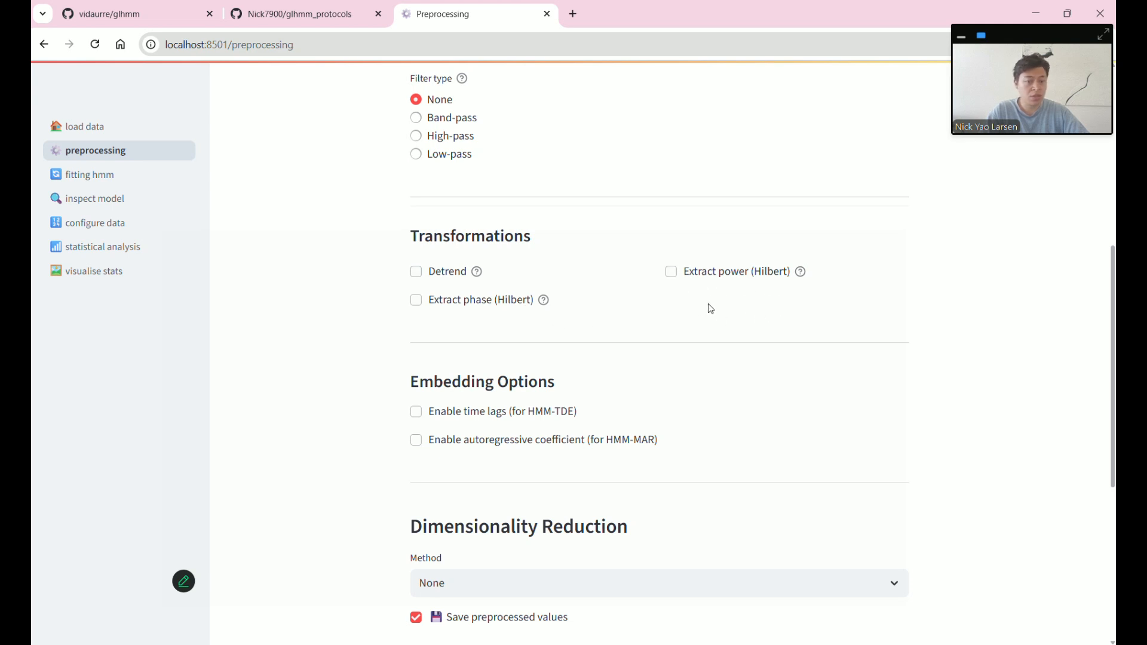
scroll(737, 410, down, 3)
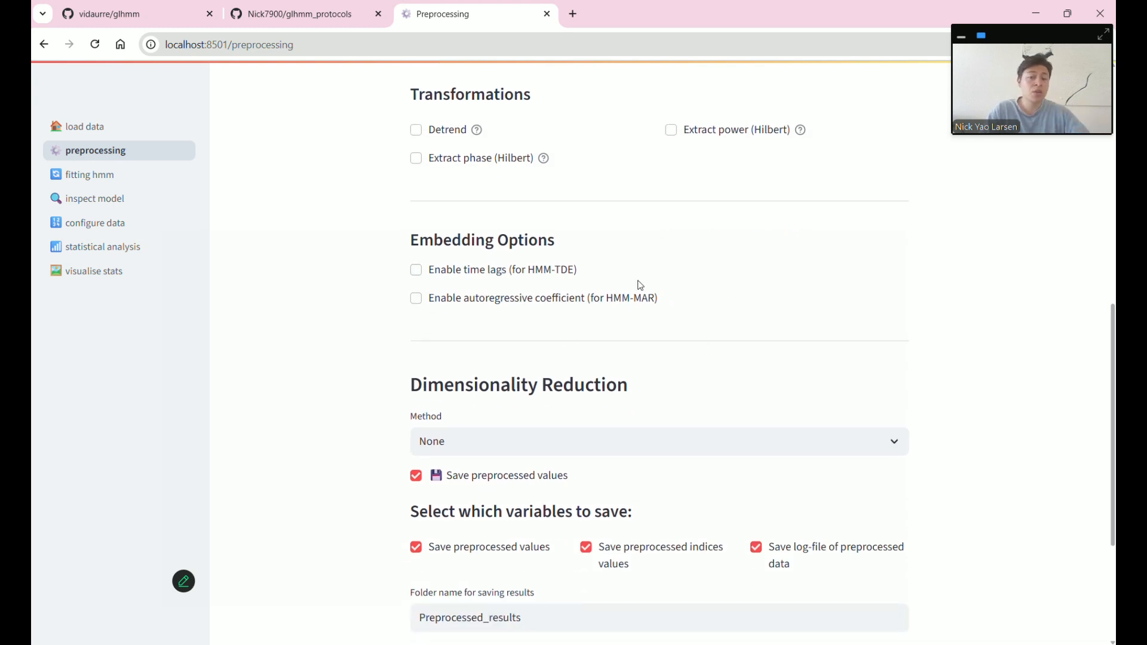
click(472, 274)
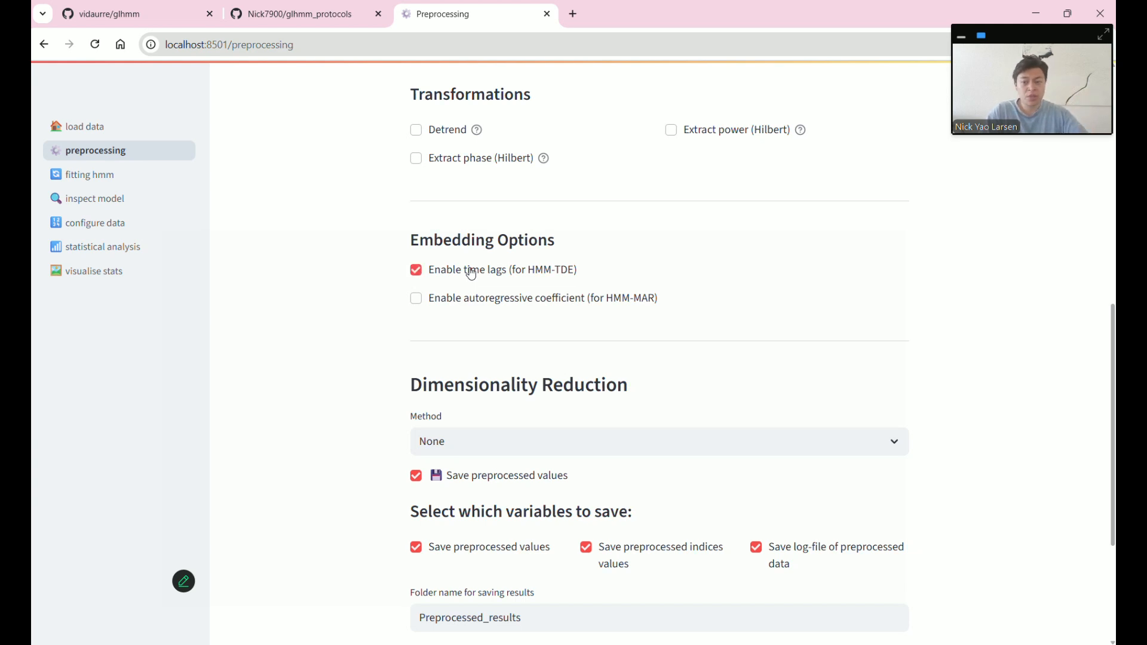
scroll(539, 338, down, 3)
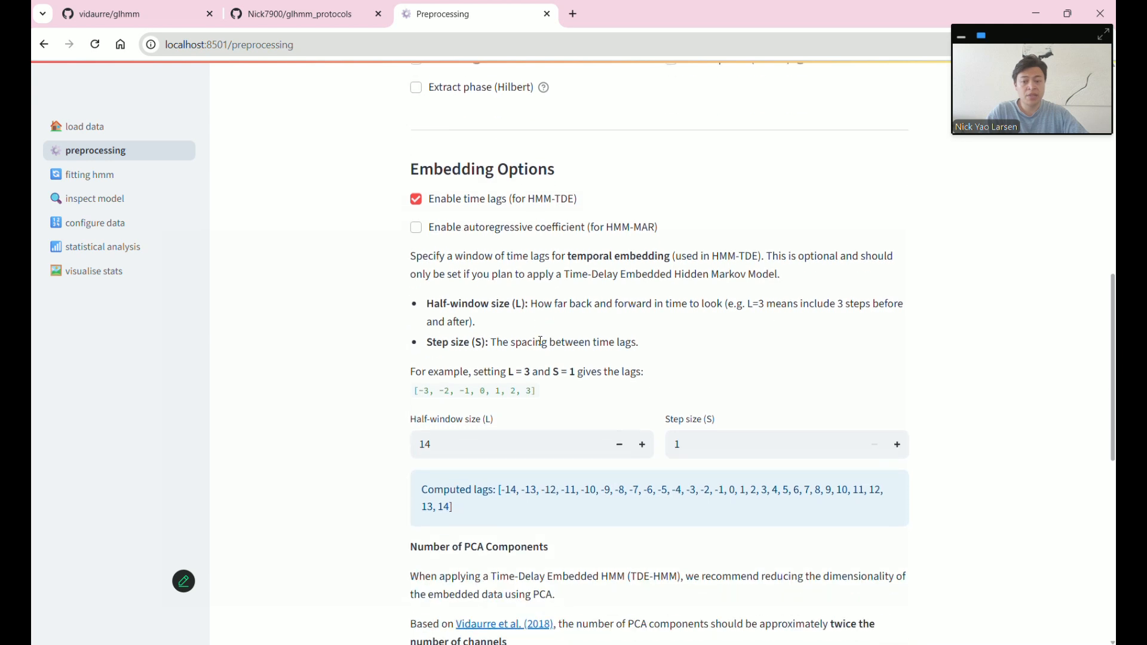
scroll(585, 320, down, 3)
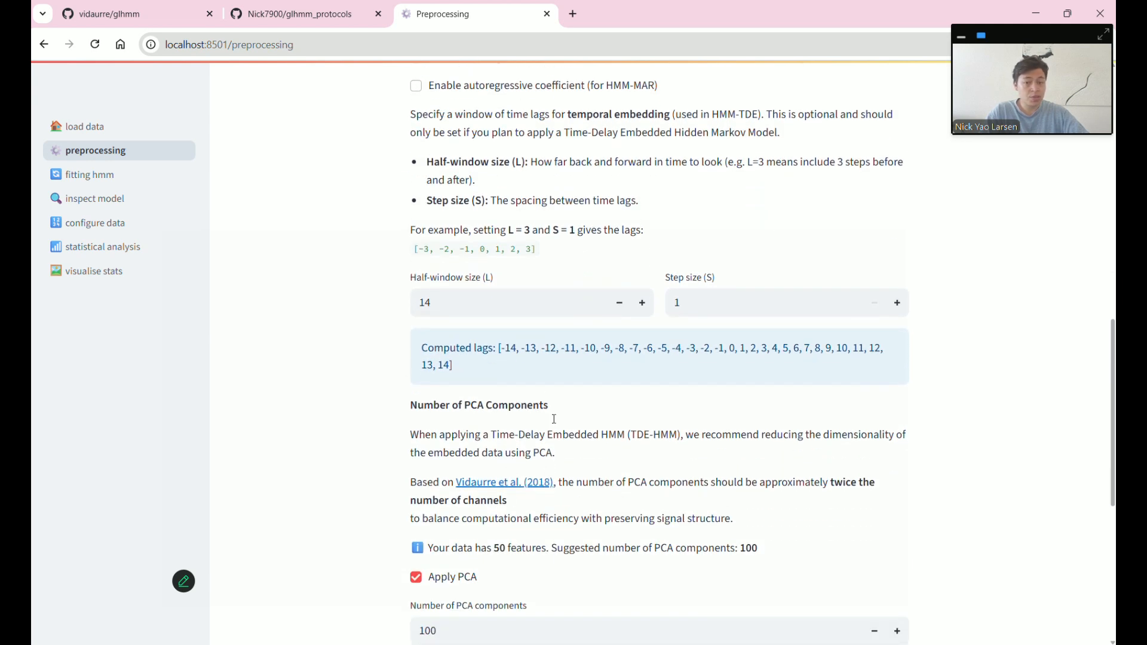
scroll(556, 460, up, 4)
click(417, 199)
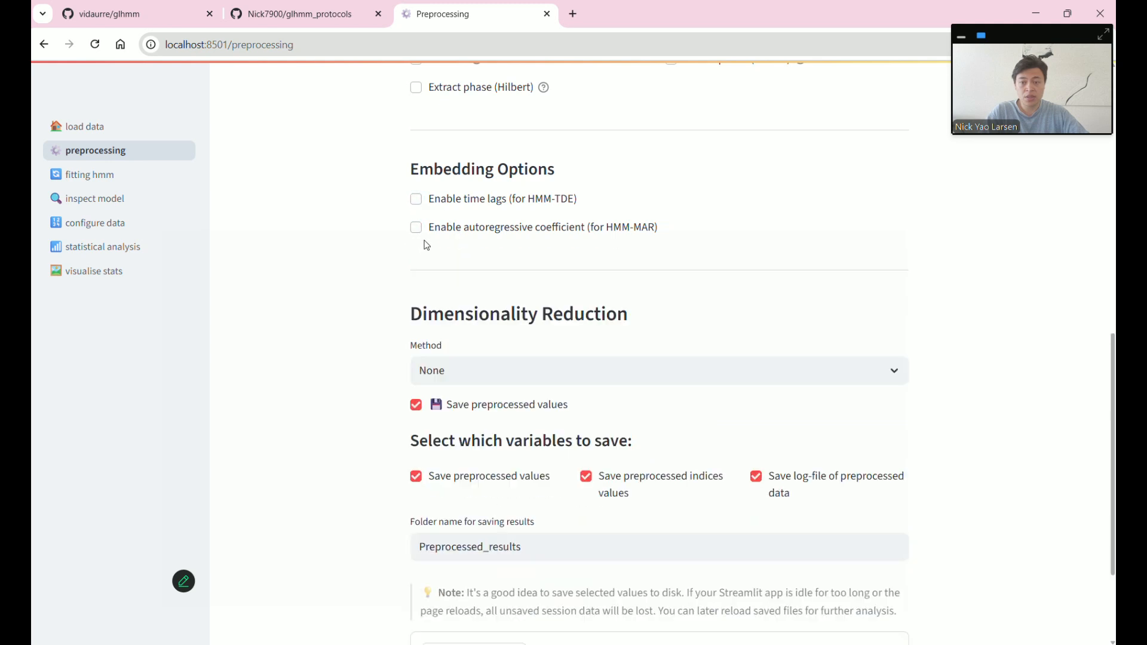
click(420, 237)
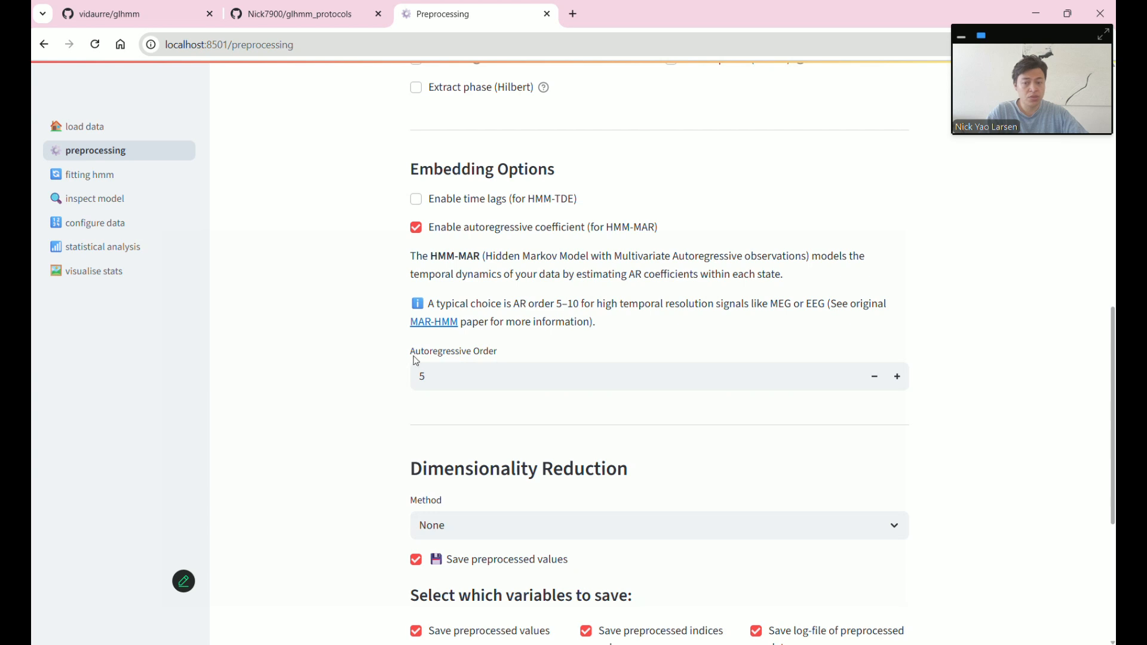
click(441, 378)
click(903, 381)
click(903, 381)
click(903, 381)
click(420, 235)
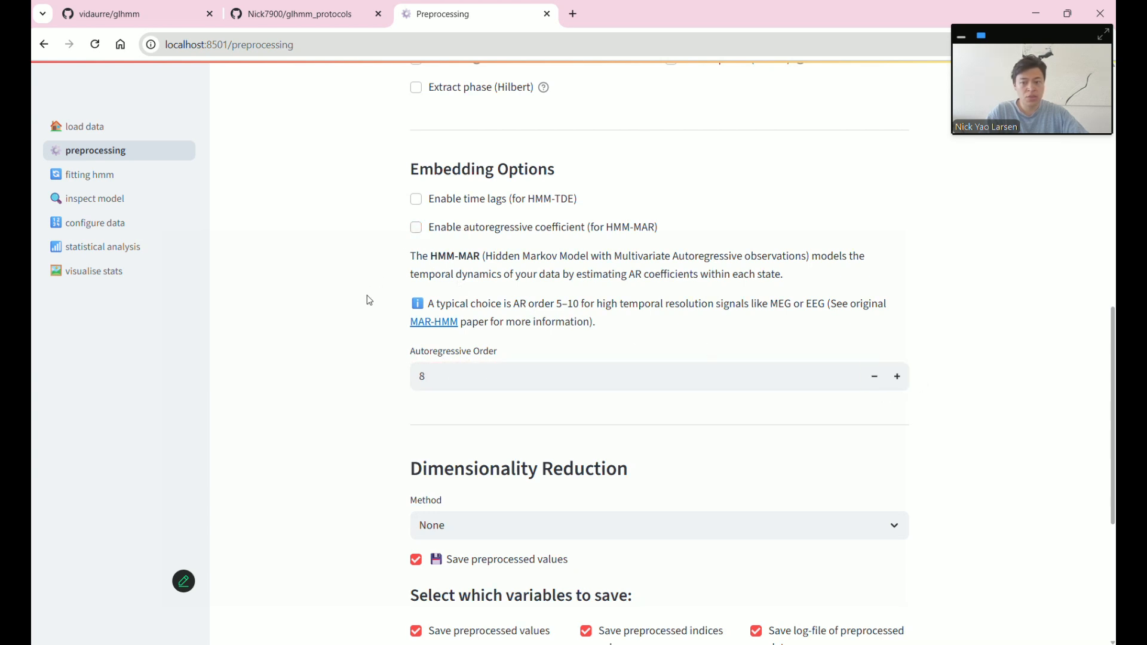
scroll(368, 309, down, 2)
scroll(375, 335, up, 10)
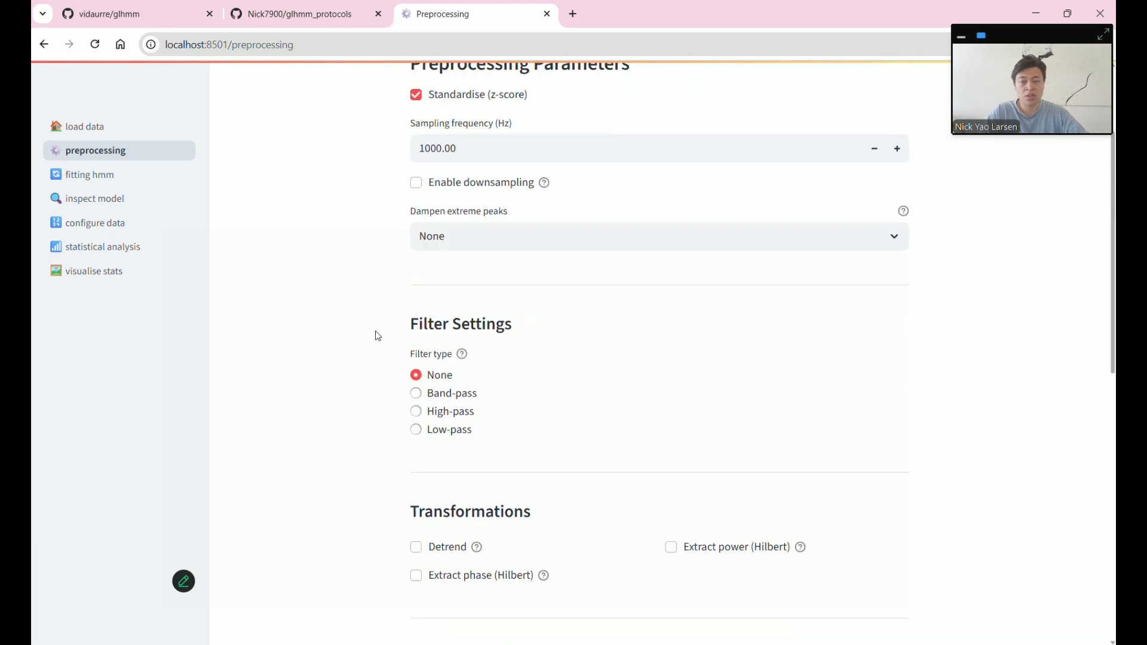
scroll(417, 198, down, 10)
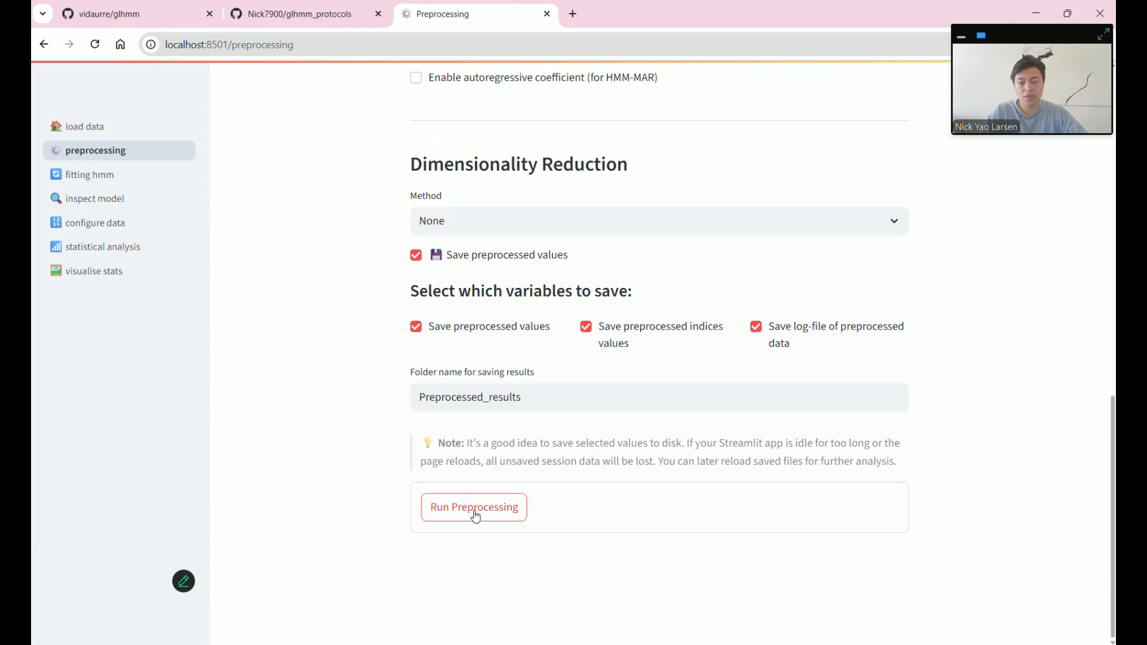
- Run preprocessing into Preprocessed_results, reshaping the data to (480000, 50), then go to HMM training
click(490, 515)
scroll(400, 502, down, 1)
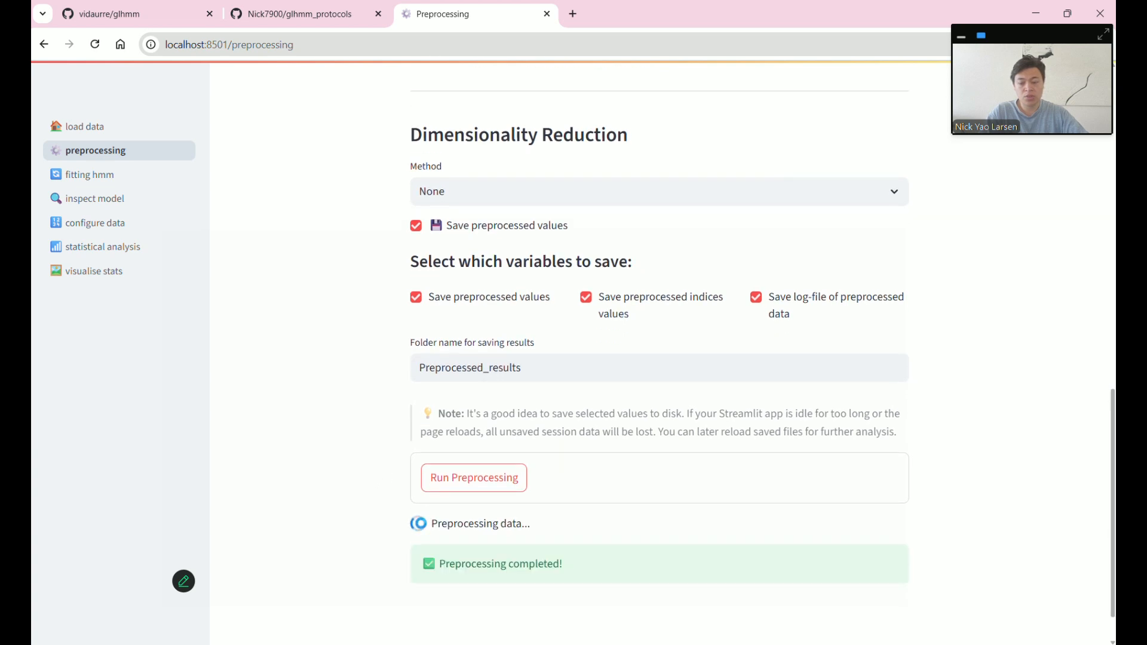
scroll(419, 526, down, 1)
scroll(420, 521, down, 4)
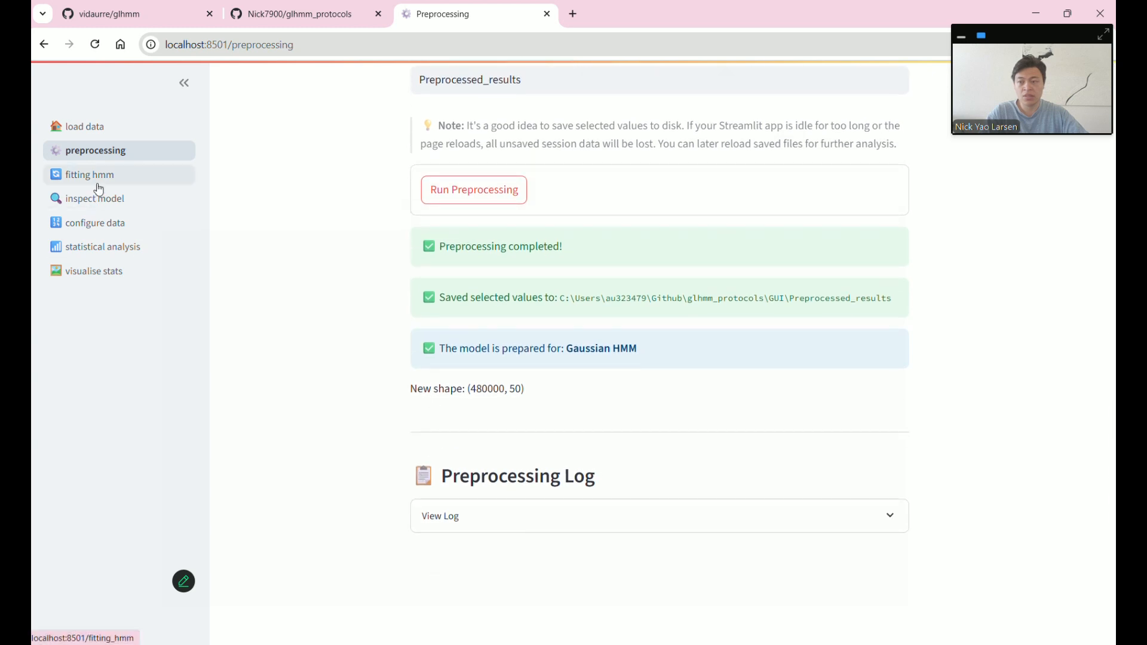
click(96, 179)
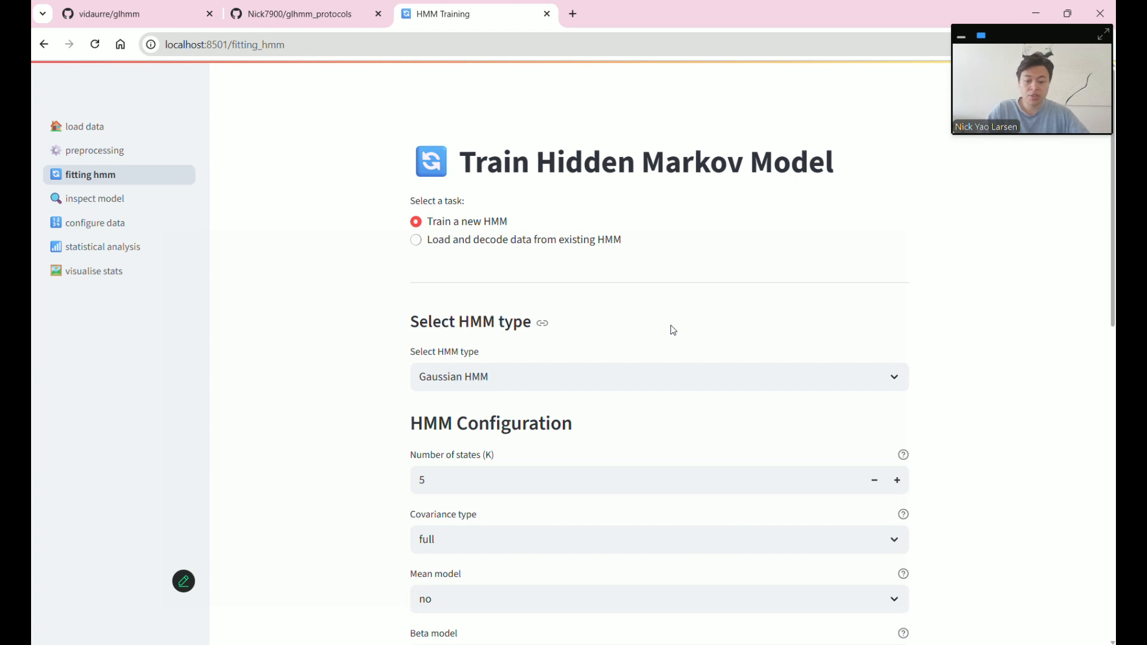
- Look through the HMM type list, leaving Gaussian HMM selected
scroll(669, 328, down, 1)
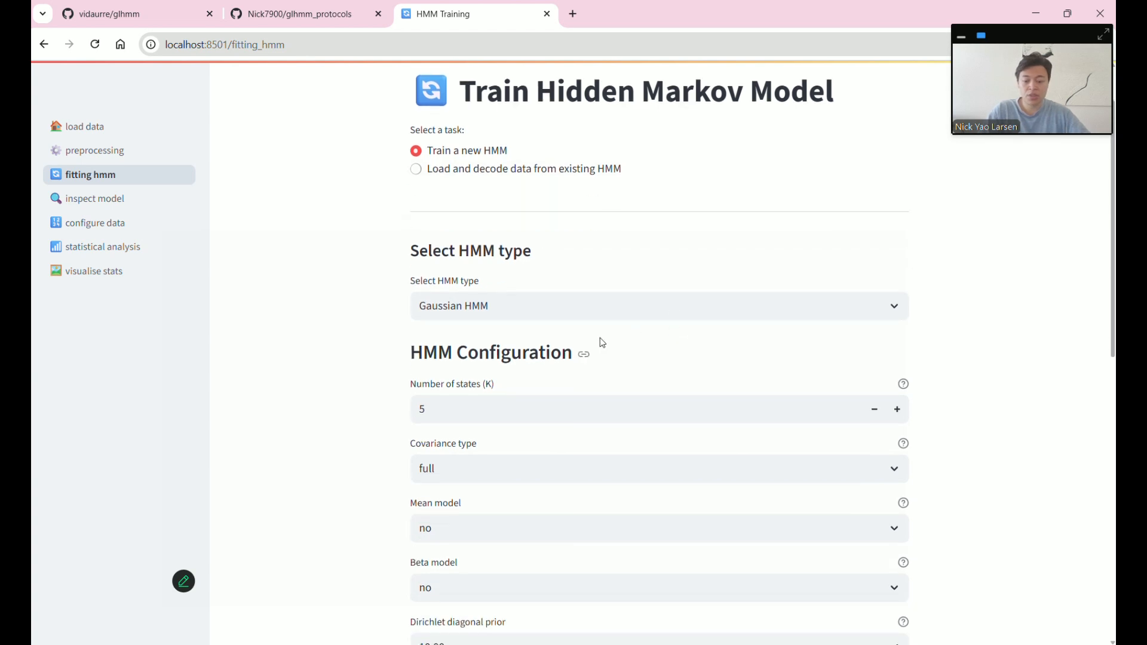
click(681, 304)
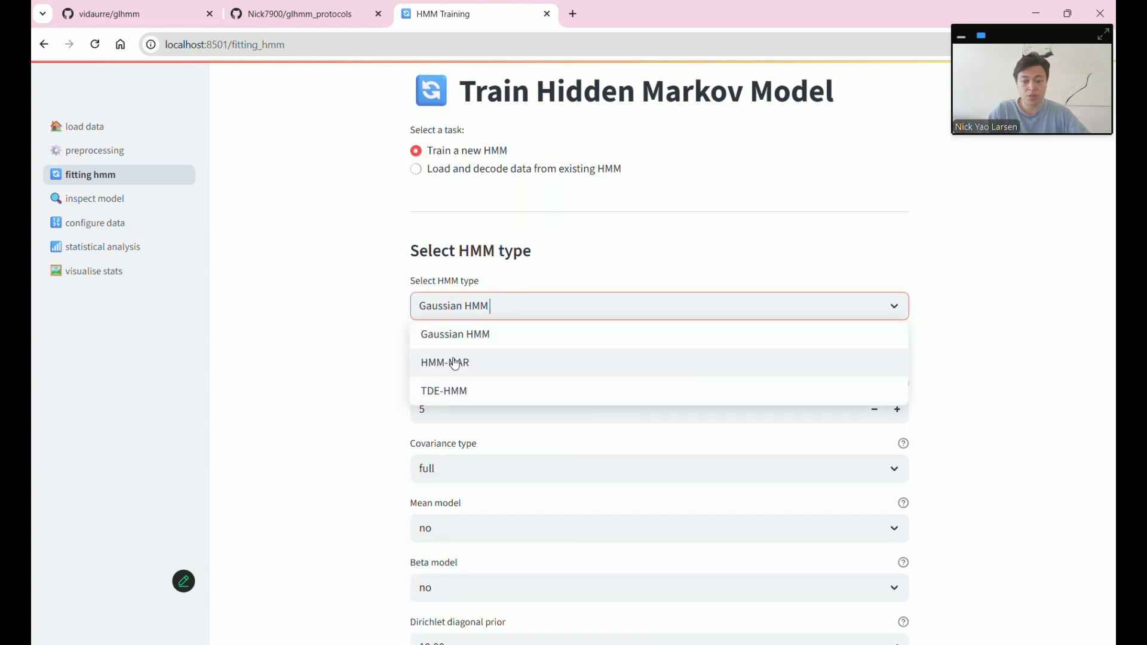
click(353, 374)
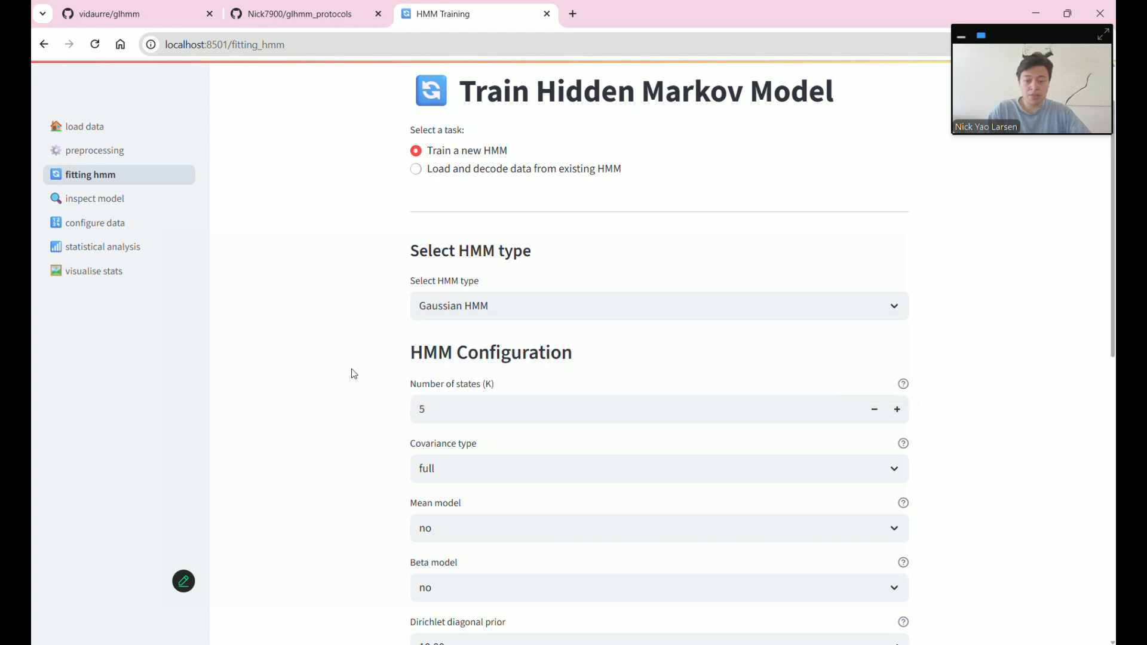
scroll(358, 371, down, 1)
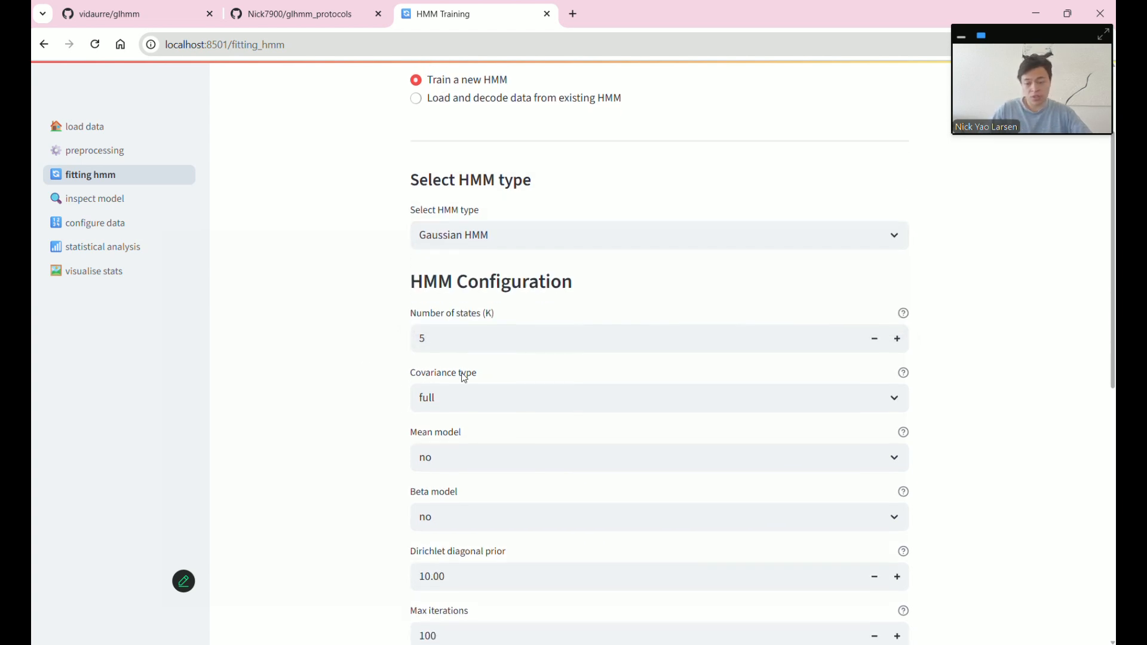
scroll(504, 377, down, 2)
scroll(504, 374, up, 1)
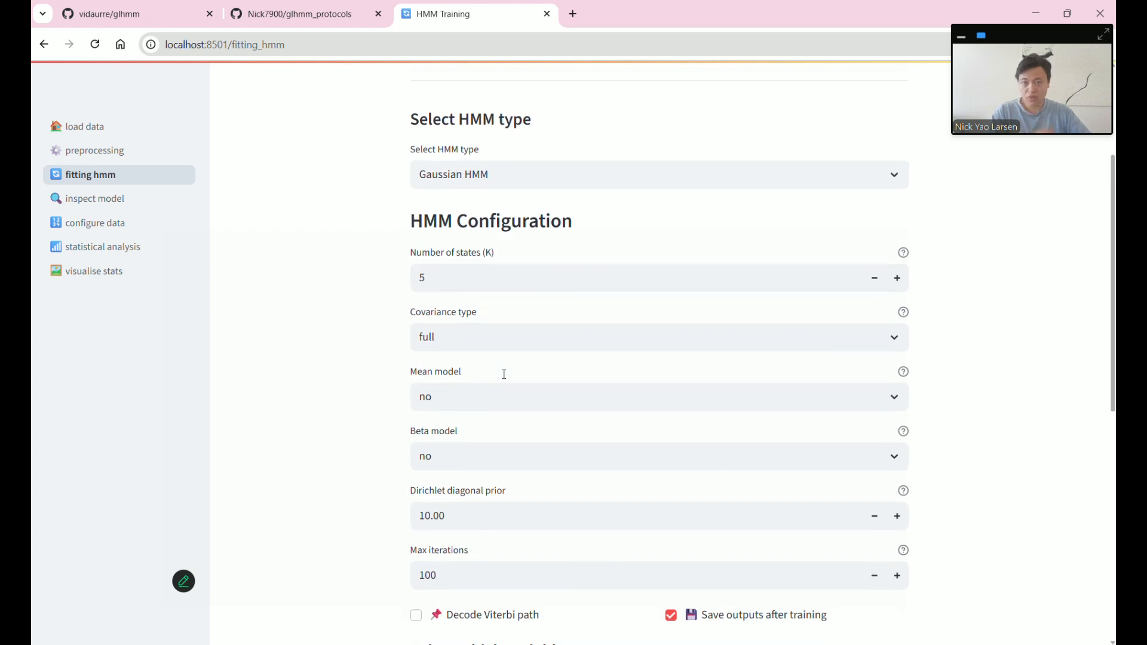
scroll(504, 374, up, 1)
click(514, 229)
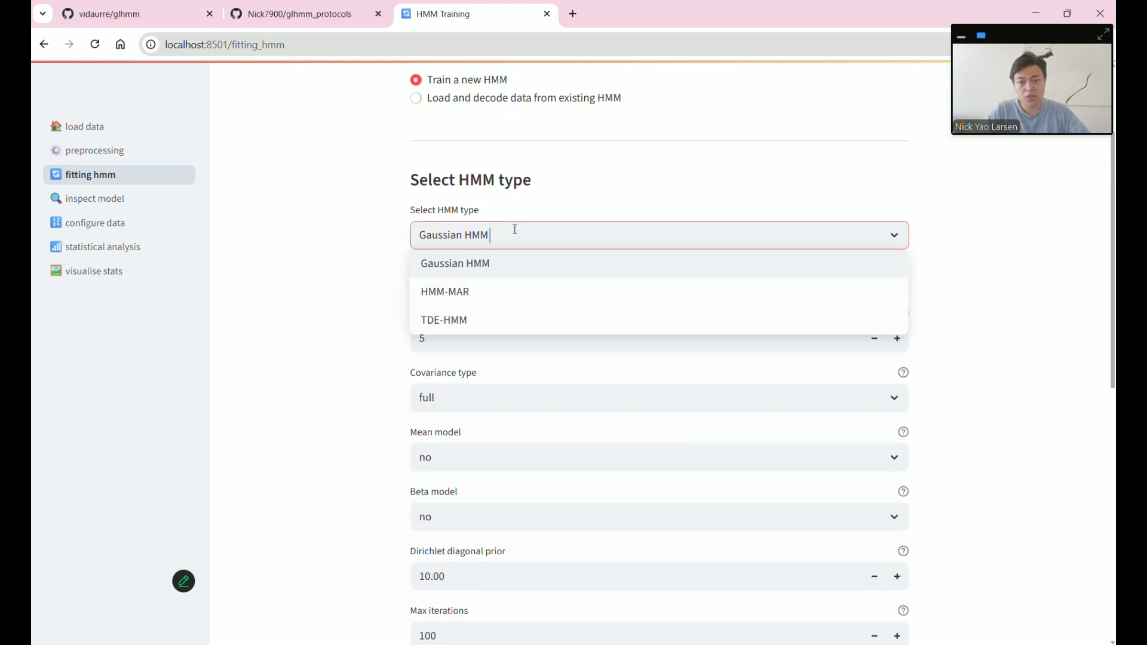
click(338, 282)
- Recheck the preprocessing page, then try HMM-MAR and its autoregressive order setting
click(153, 157)
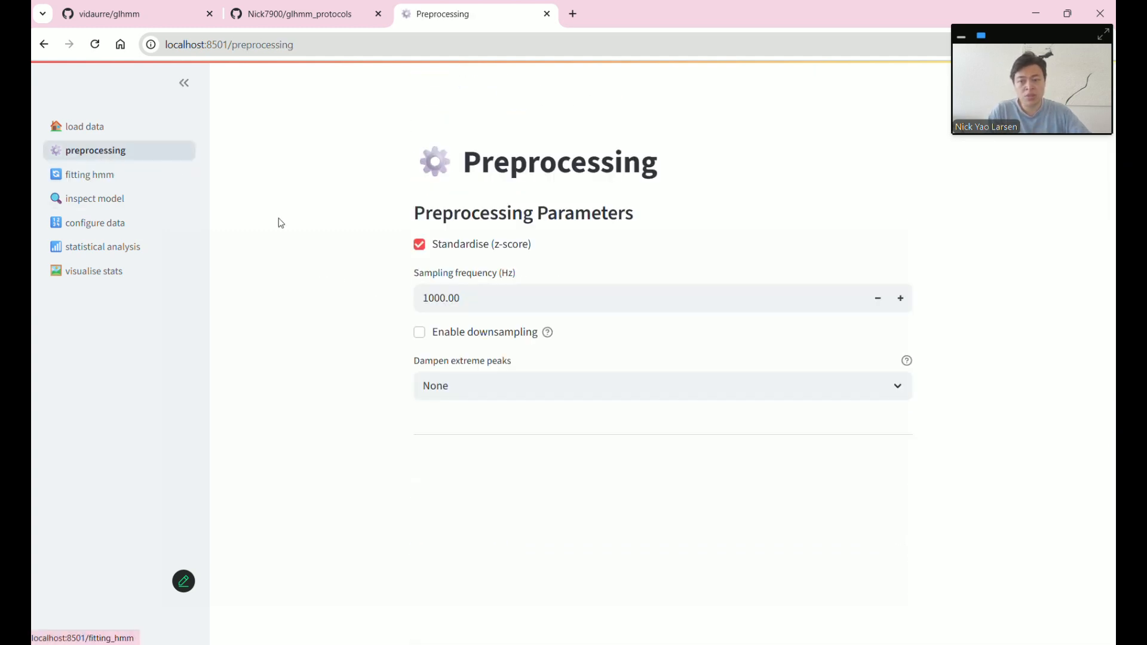
scroll(392, 320, down, 7)
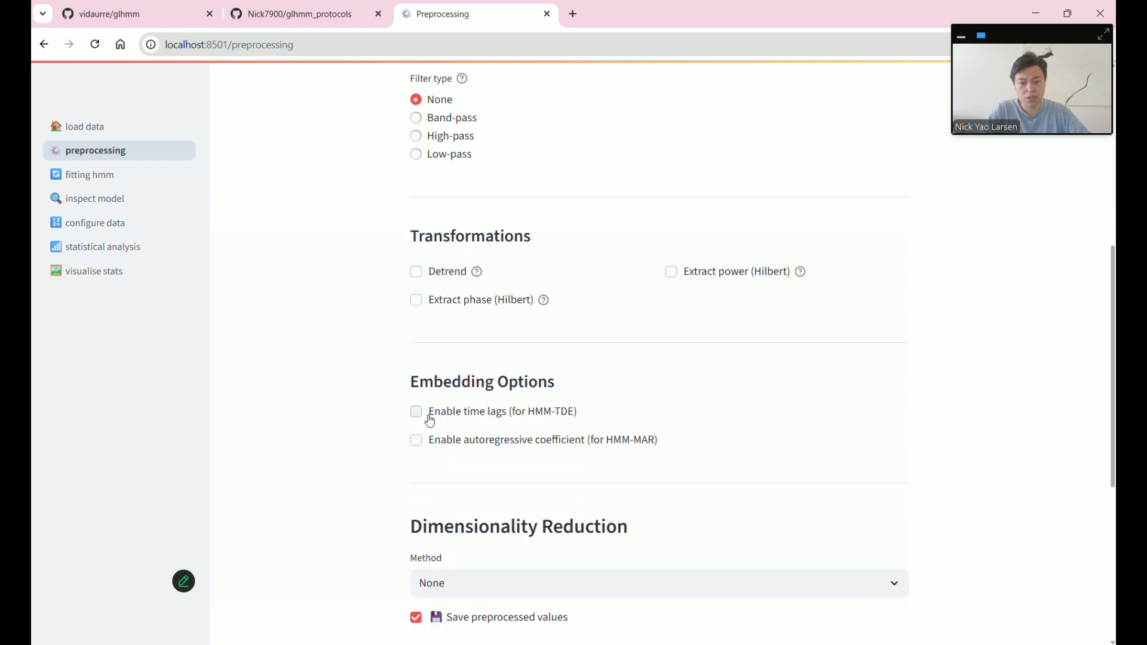
click(105, 174)
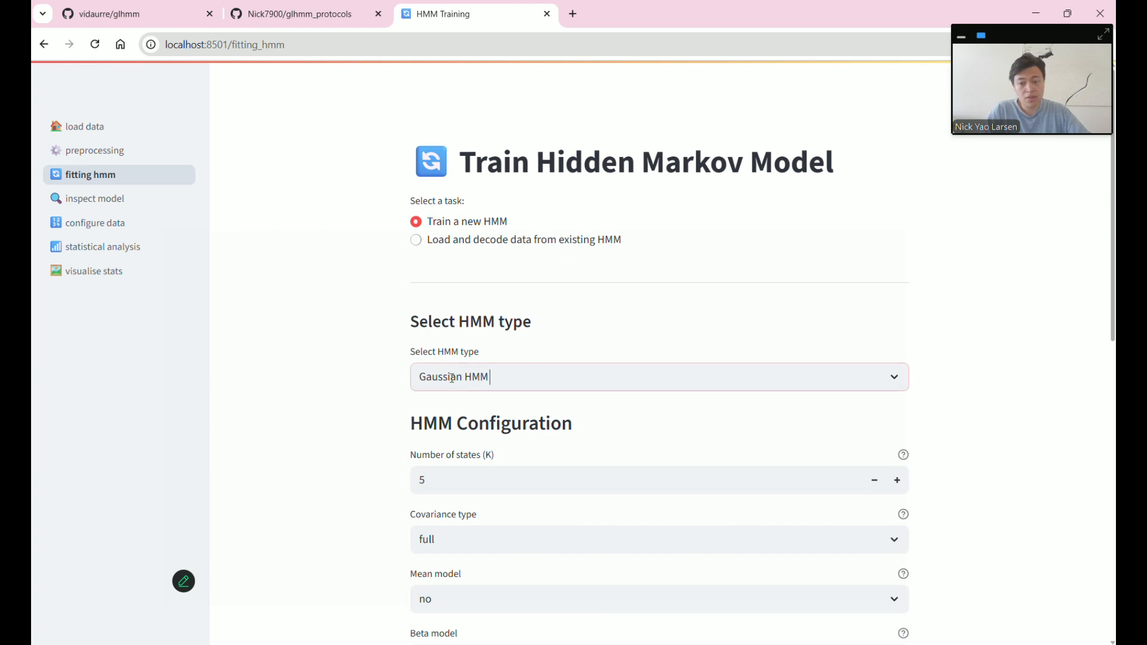
click(452, 377)
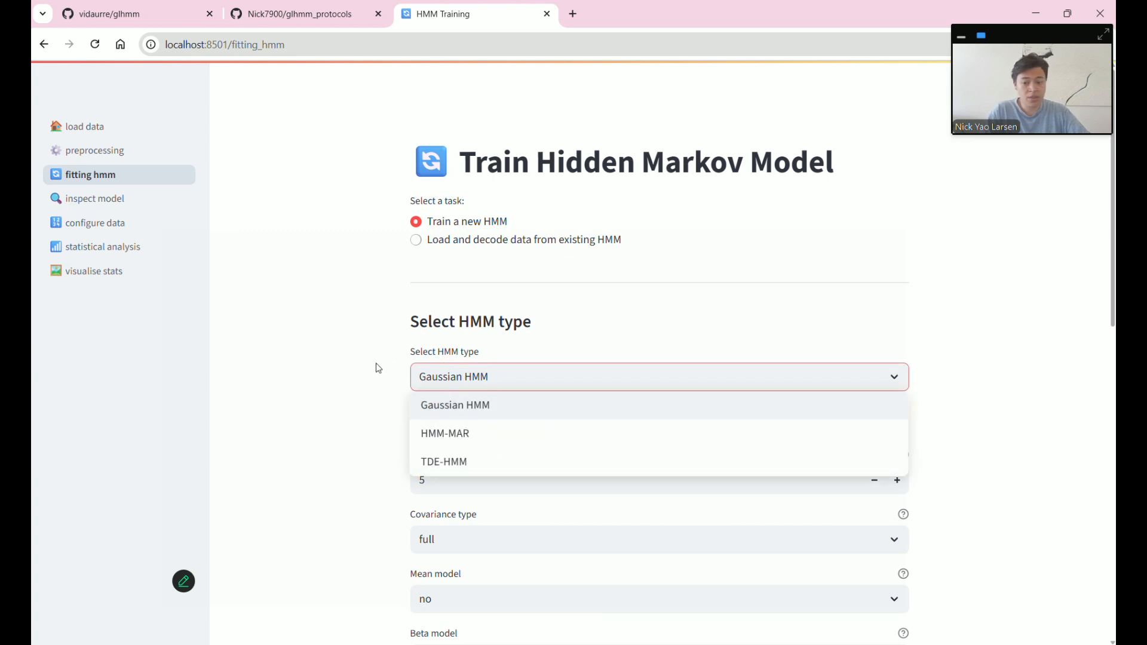
click(442, 433)
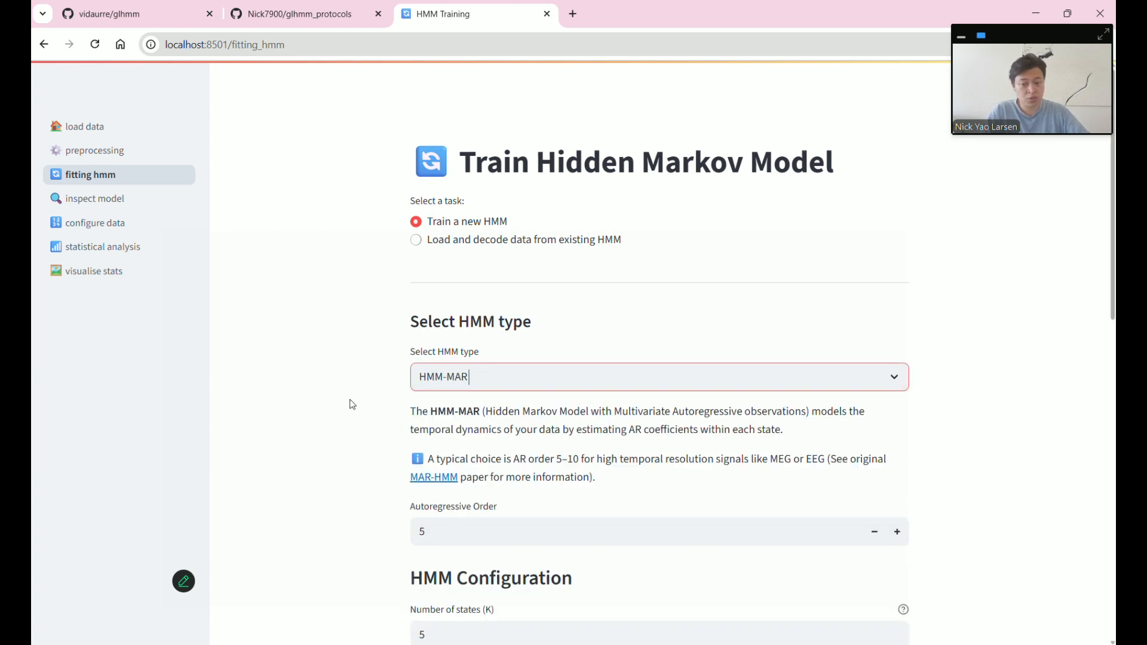
scroll(349, 397, down, 2)
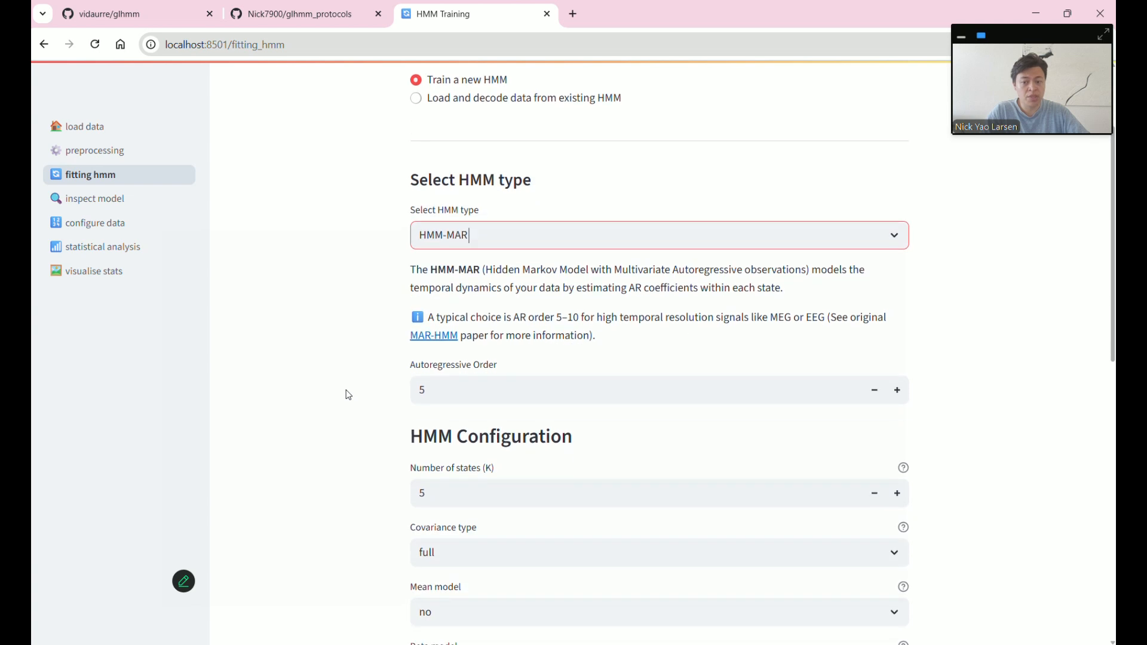
click(436, 390)
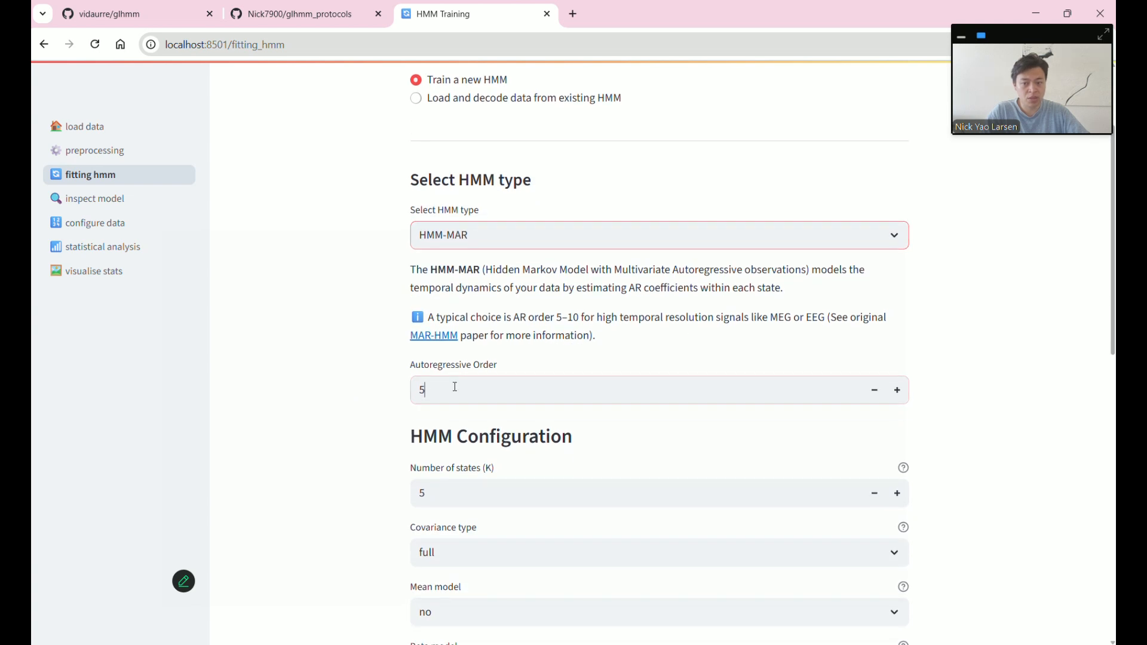
- Try TDE-HMM, return to Gaussian HMM (5 states, full covariance, 100 iterations), and bring up the glhmm GitHub page
click(490, 240)
click(483, 317)
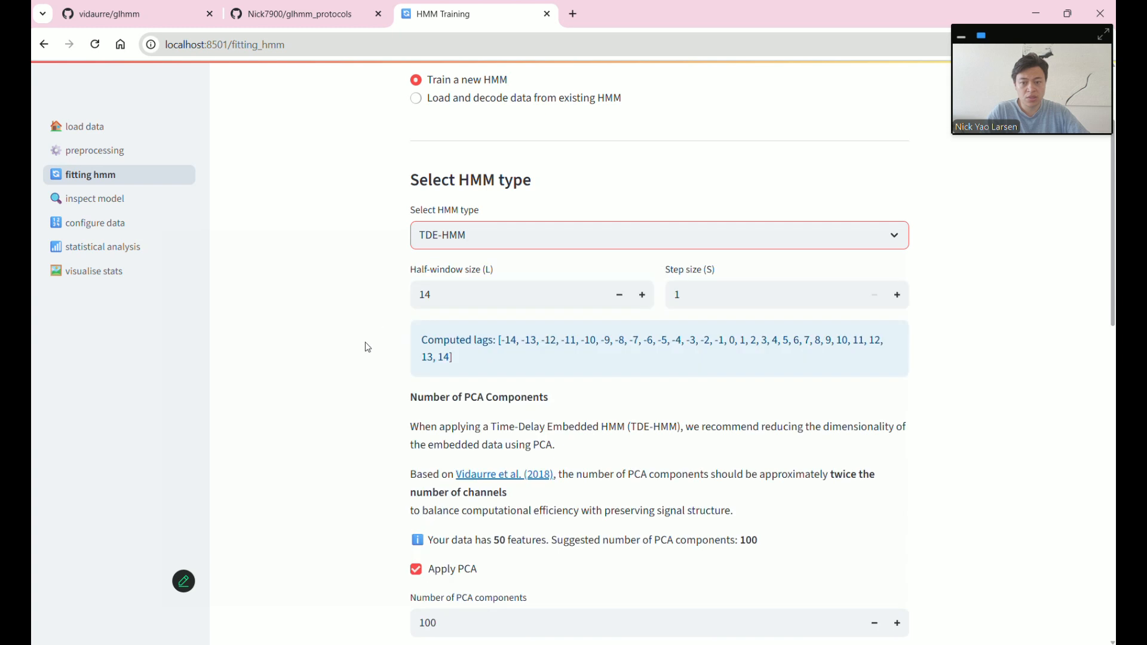
click(445, 246)
click(460, 266)
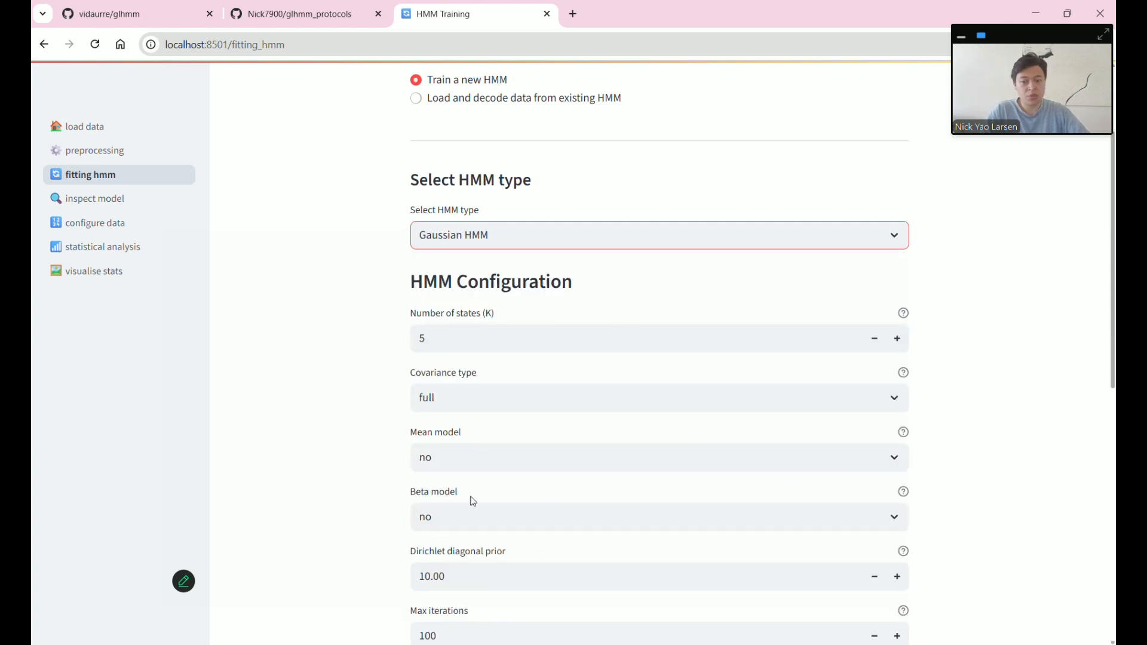
scroll(528, 433, down, 3)
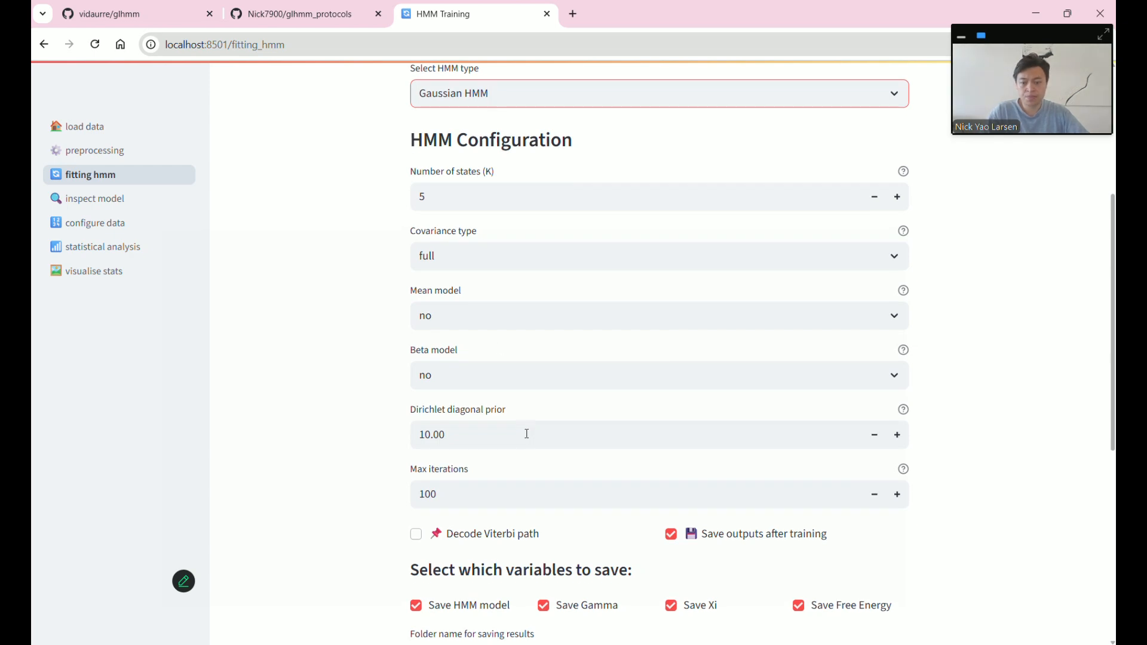
scroll(436, 231, up, 6)
scroll(404, 229, down, 14)
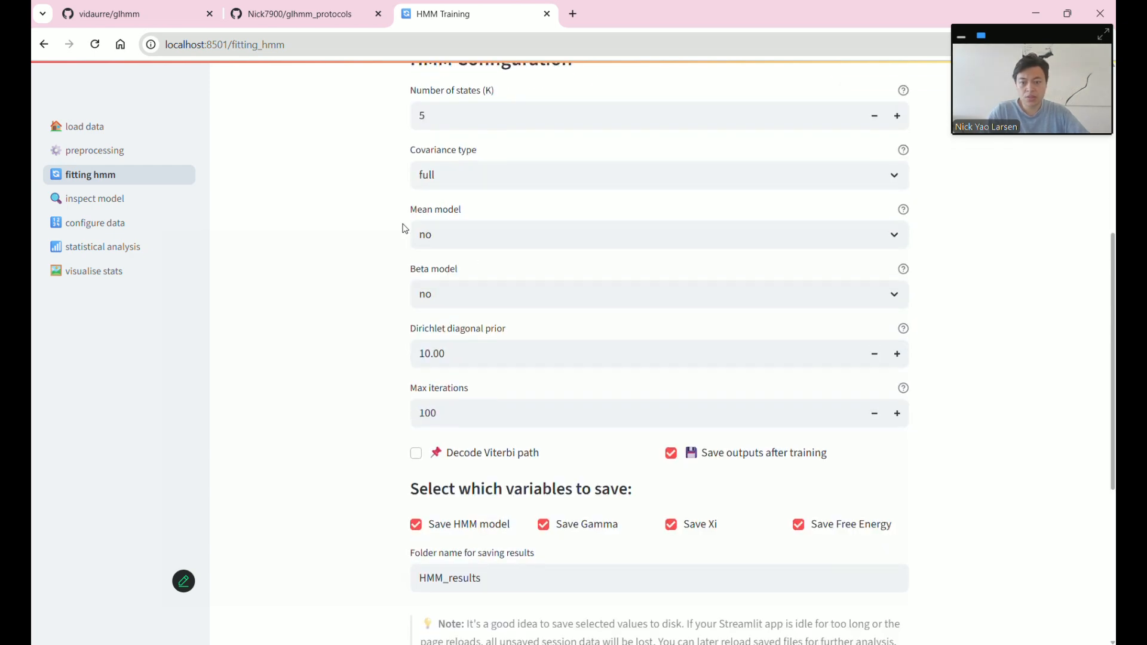
scroll(404, 230, up, 8)
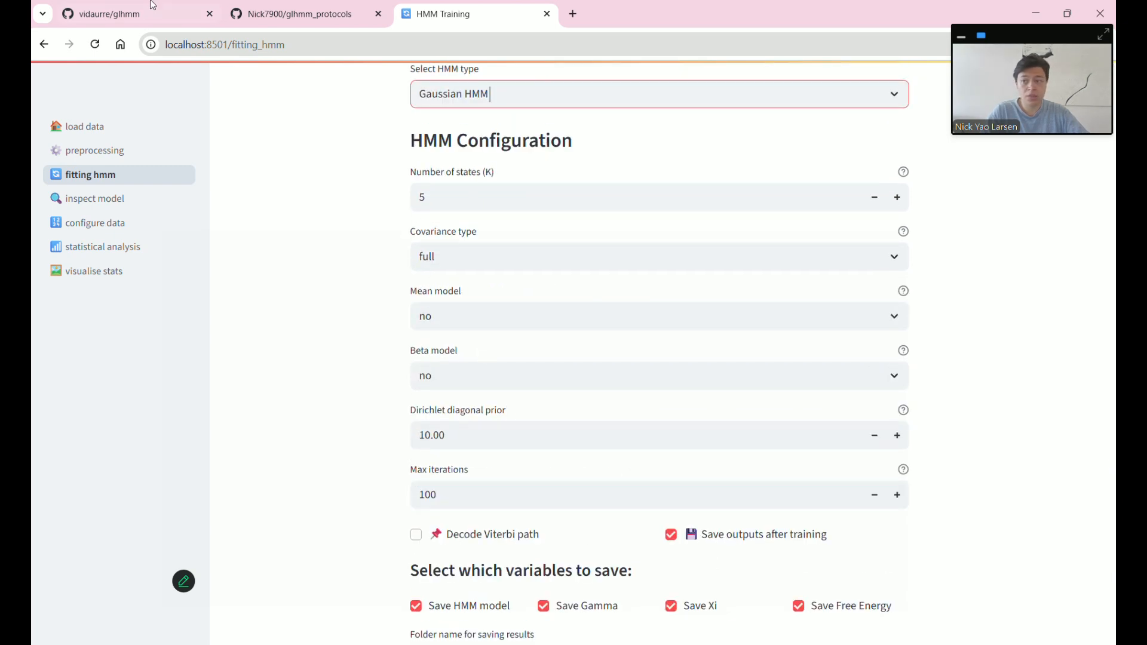
click(175, 14)
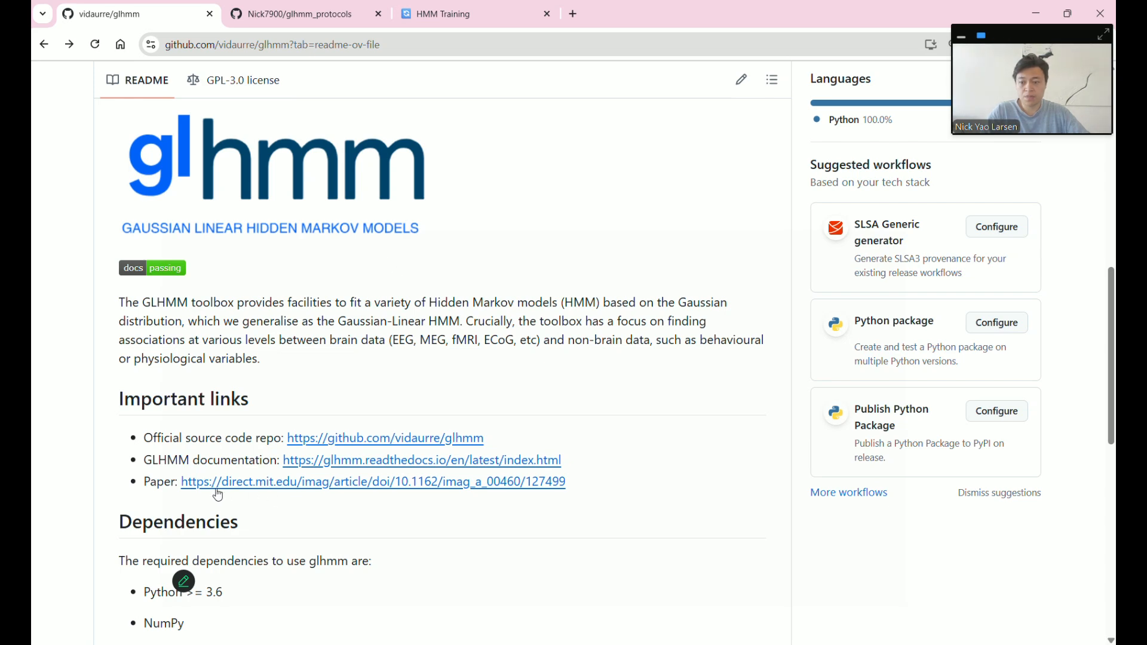
- Open the GLHMM Imaging Neuroscience paper from the README's Paper link, then return to HMM training
click(395, 488)
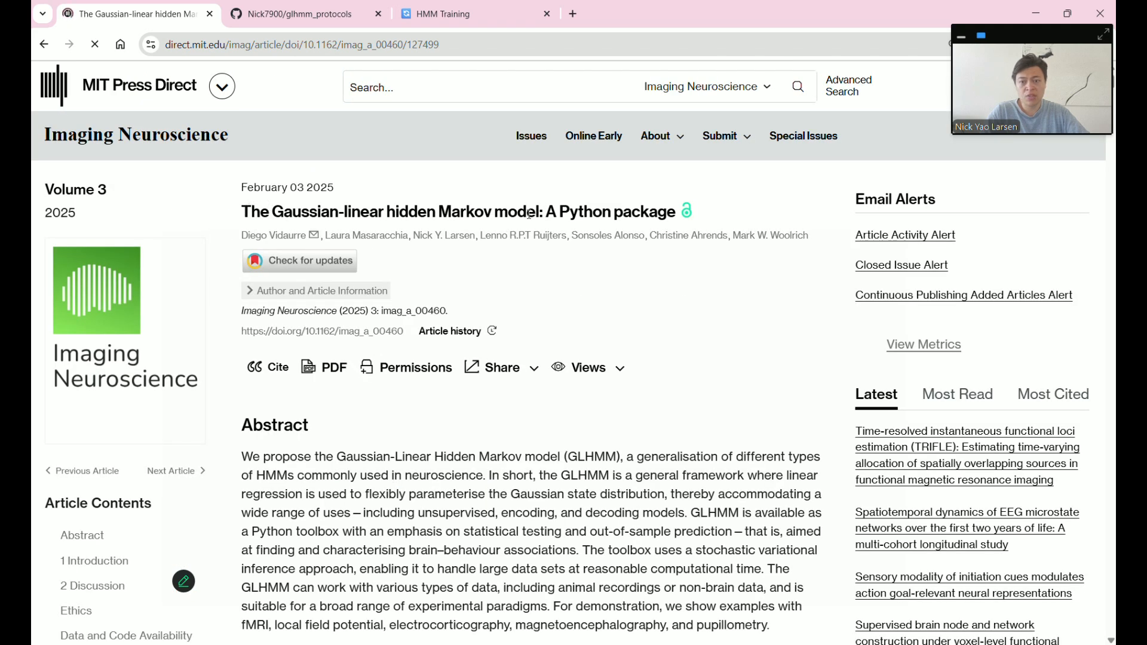
click(507, 15)
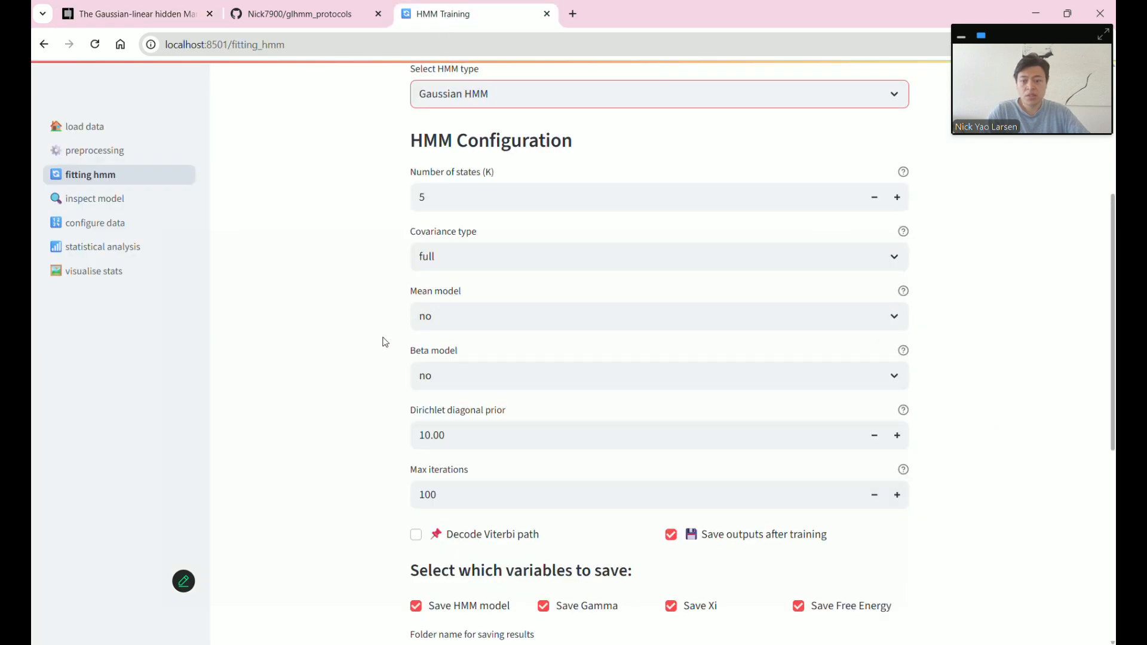
- Choose data_preproc as Y data and indices_preproc as indices, and confirm the selection
scroll(384, 342, down, 6)
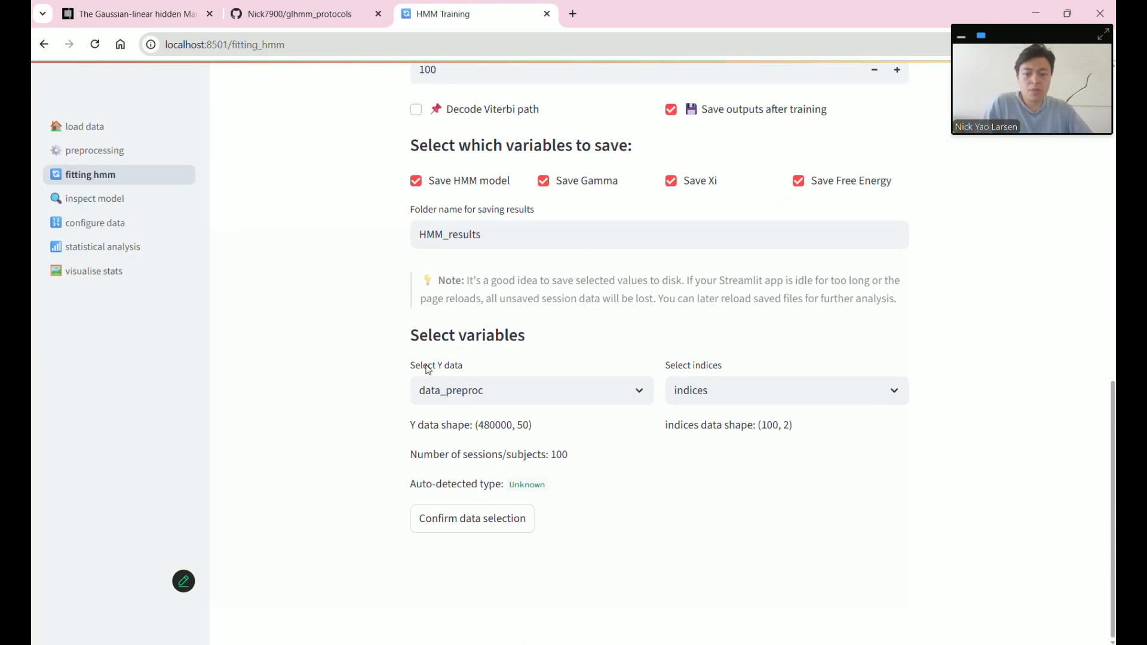
click(522, 392)
click(499, 420)
click(730, 399)
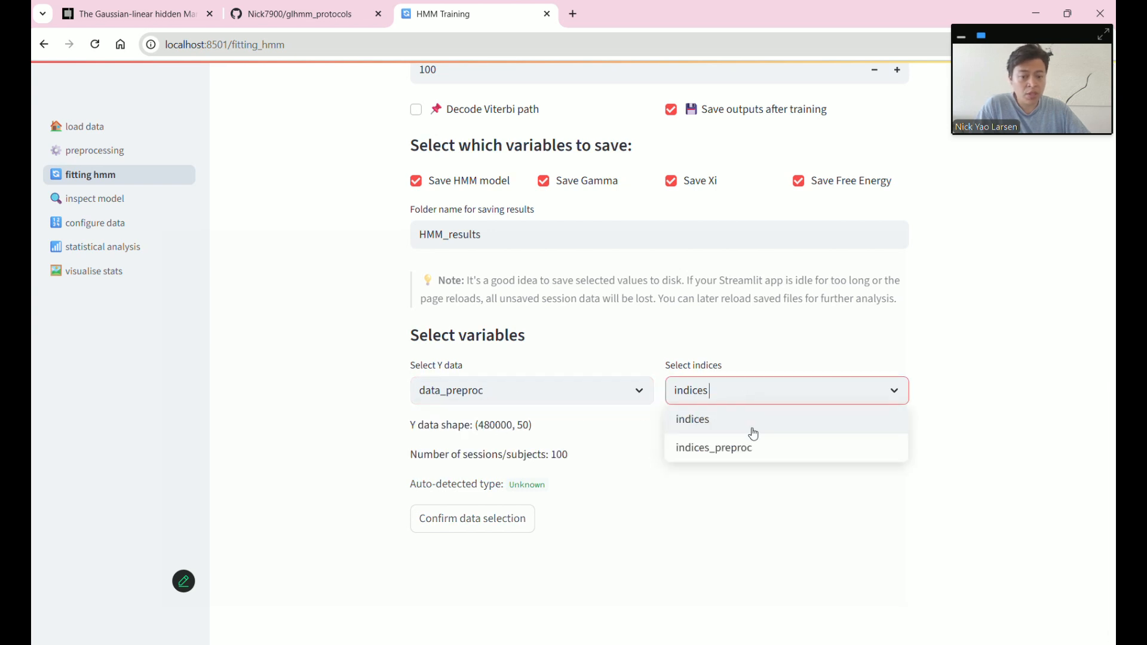
click(751, 448)
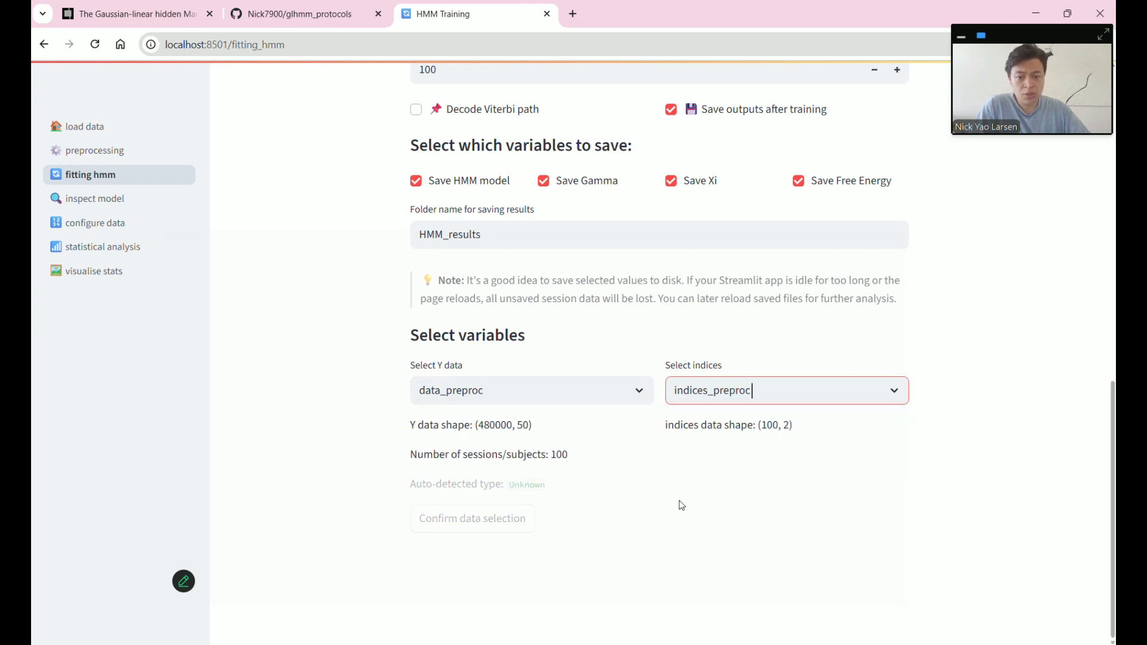
click(504, 525)
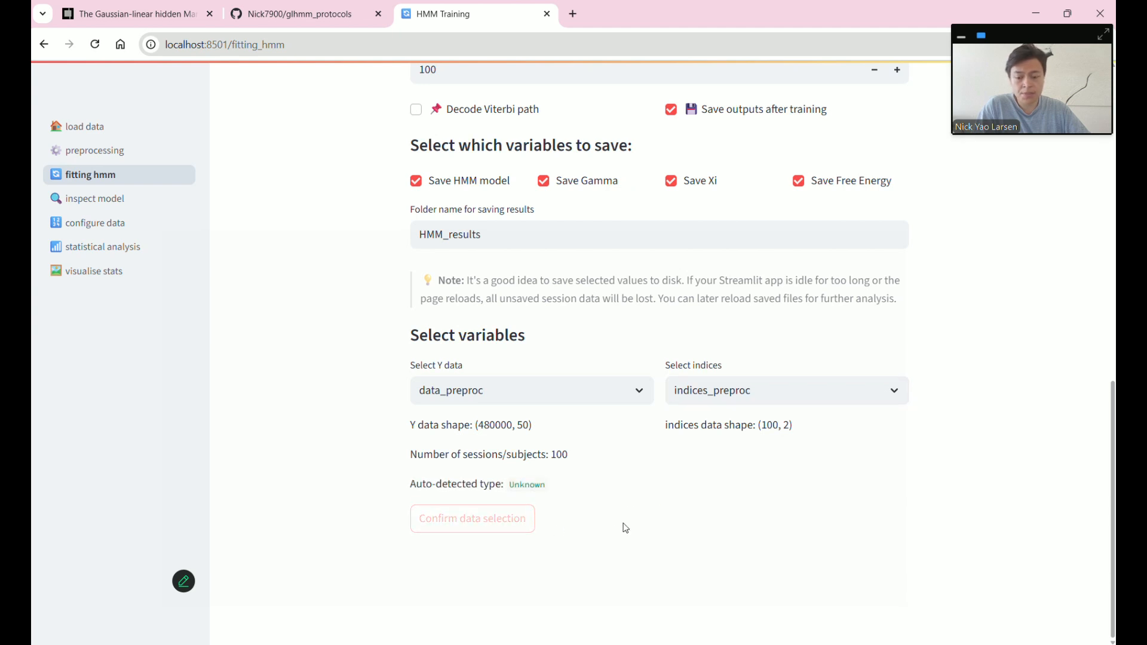
scroll(615, 527, down, 2)
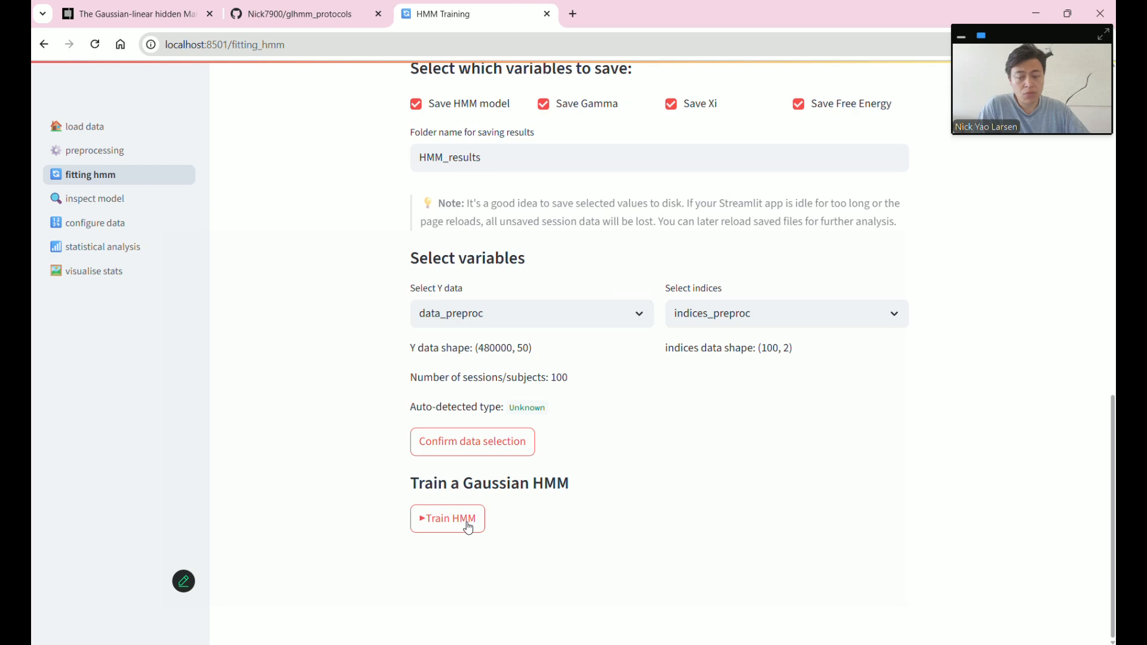
drag(464, 484, 547, 484)
scroll(688, 503, up, 11)
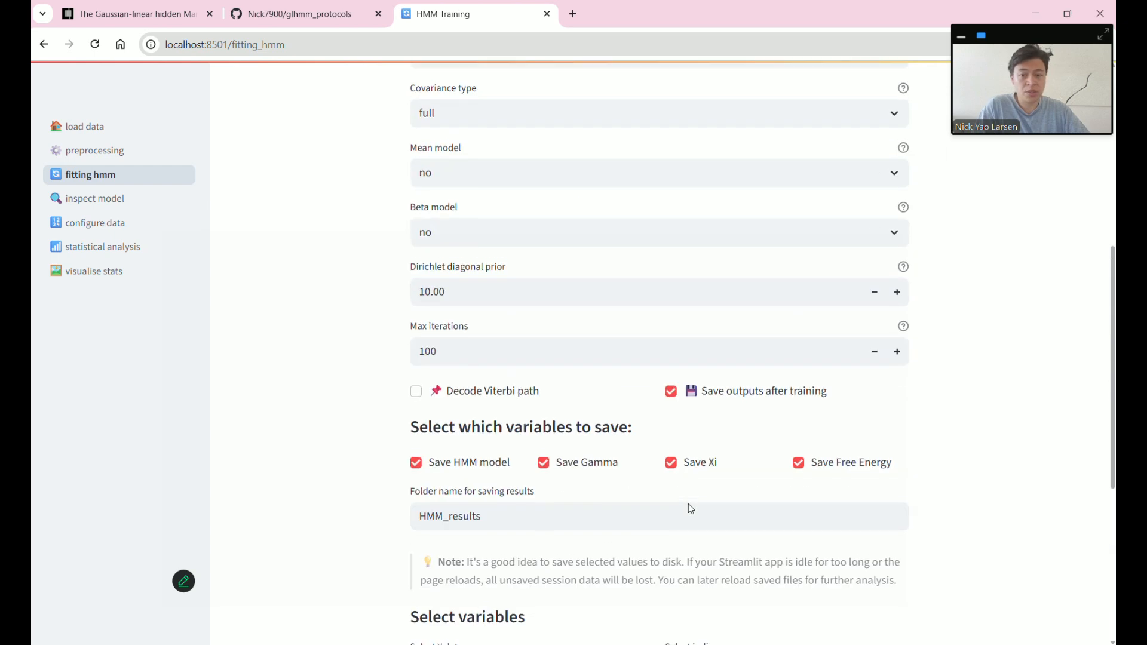
scroll(571, 465, down, 11)
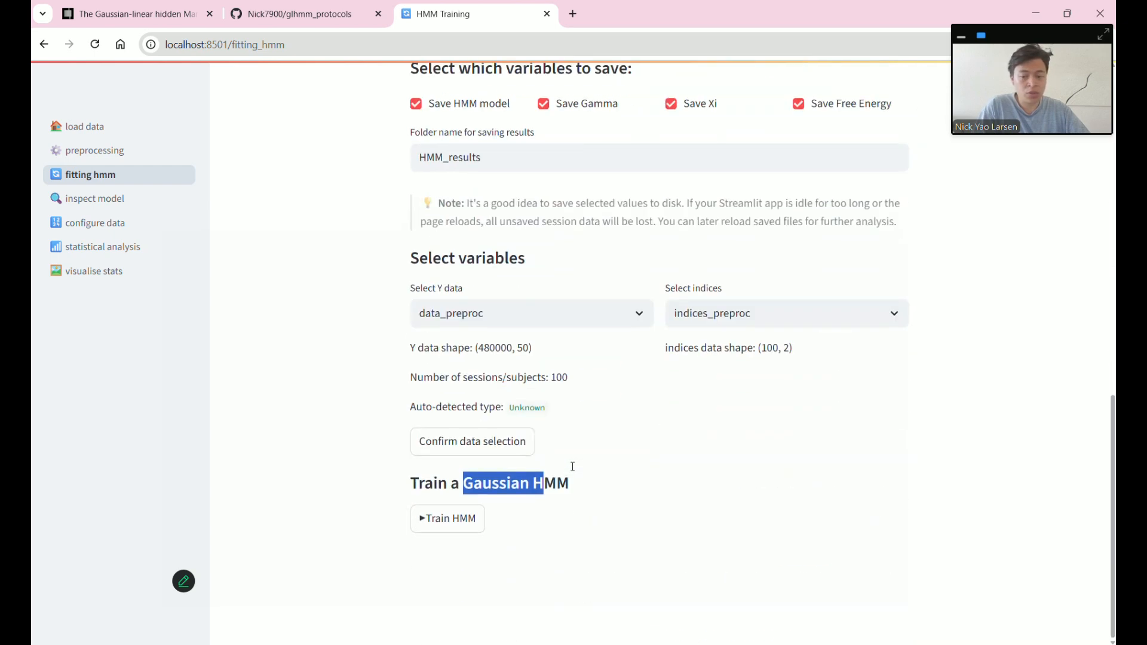
- Launch Gaussian HMM training and check the streamlit console before returning to the browser
click(556, 516)
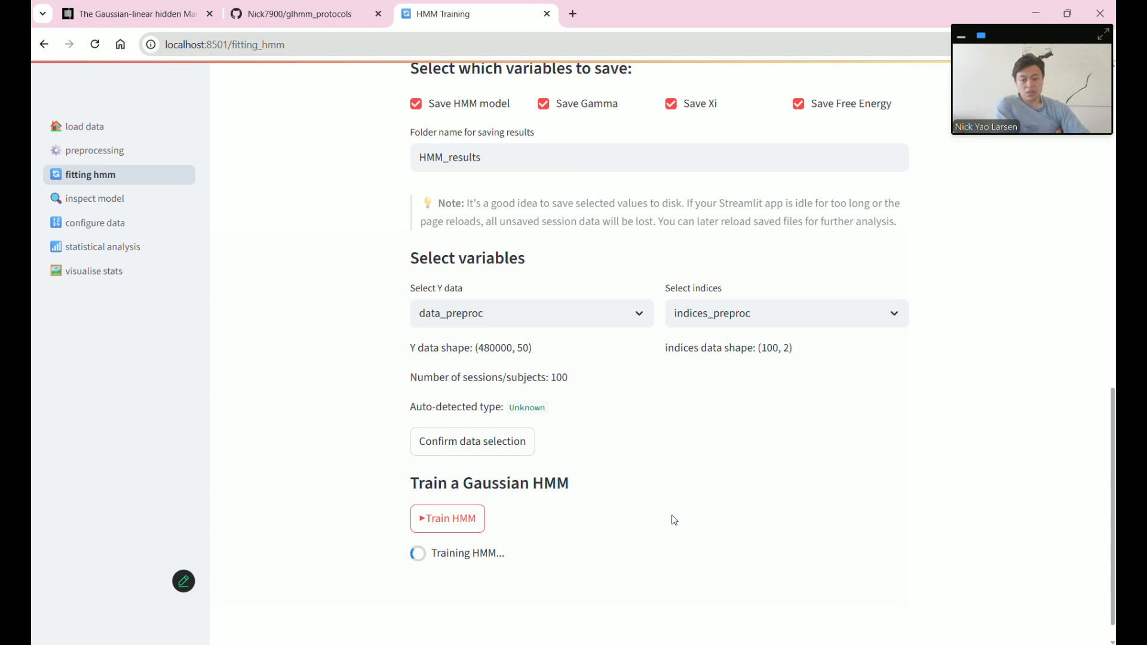
key(alt+Tab)
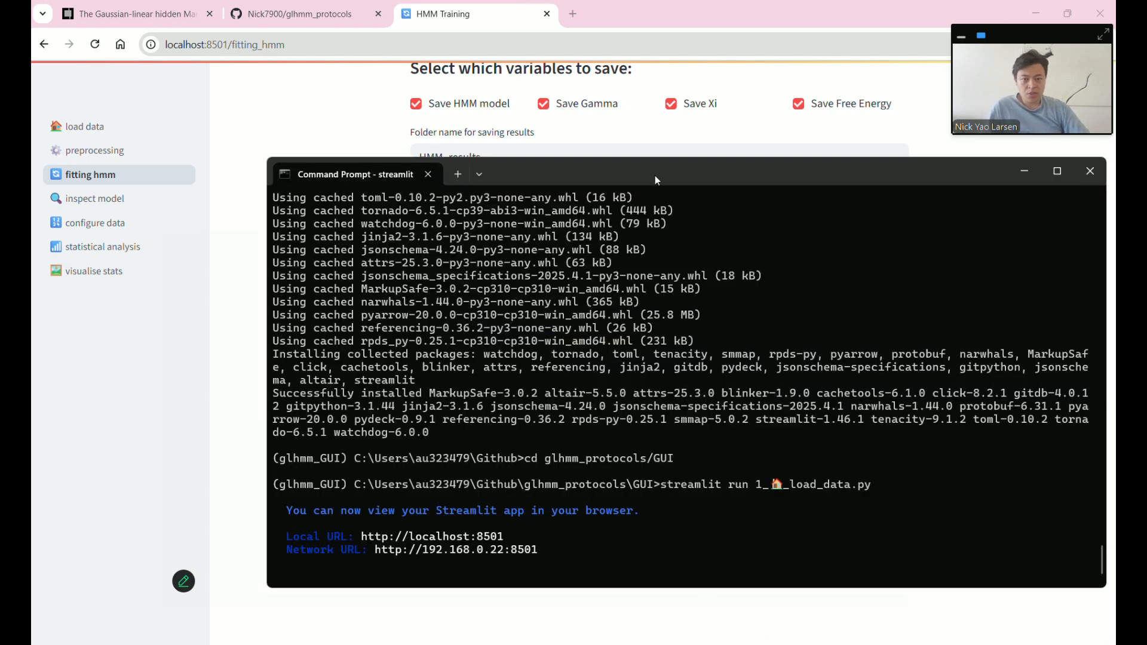
click(572, 152)
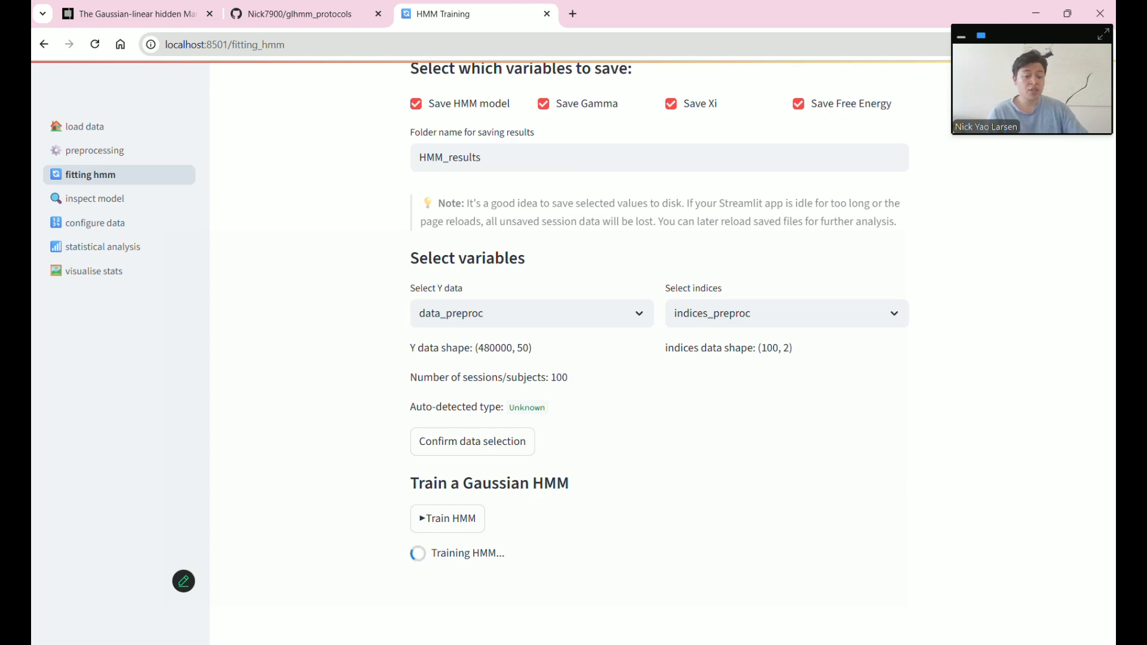
- Follow the streamlit console log while the Gaussian HMM trains on data_preproc across 100 sessions
click(663, 644)
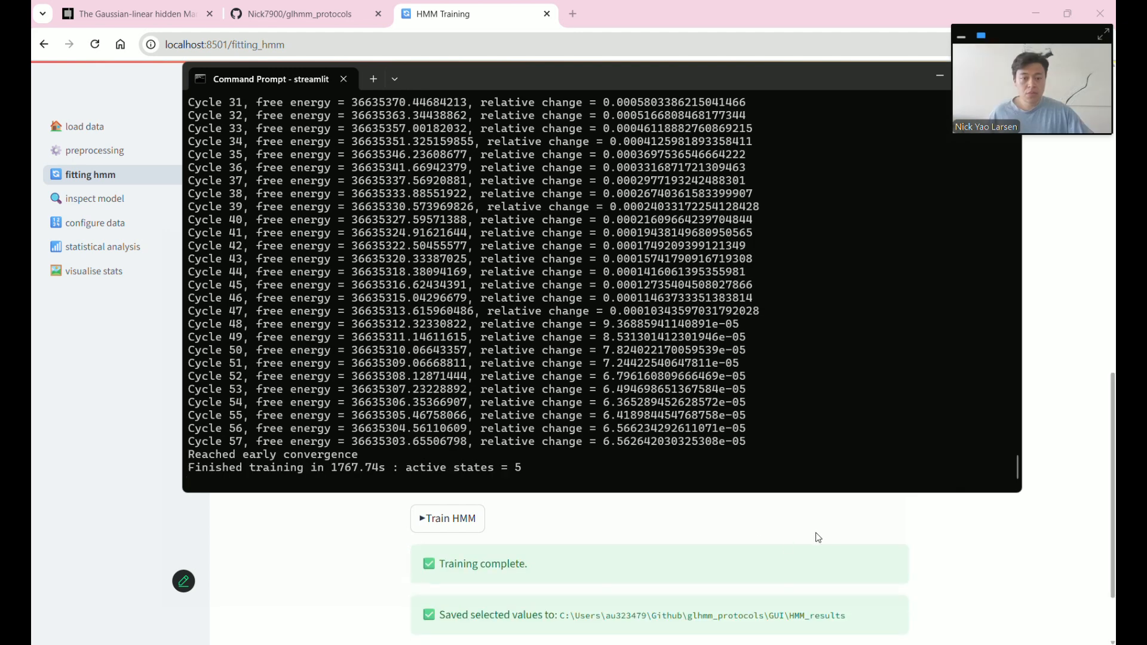
- Open the Inspect HMM Model page and display the initial state probabilities plot
click(835, 530)
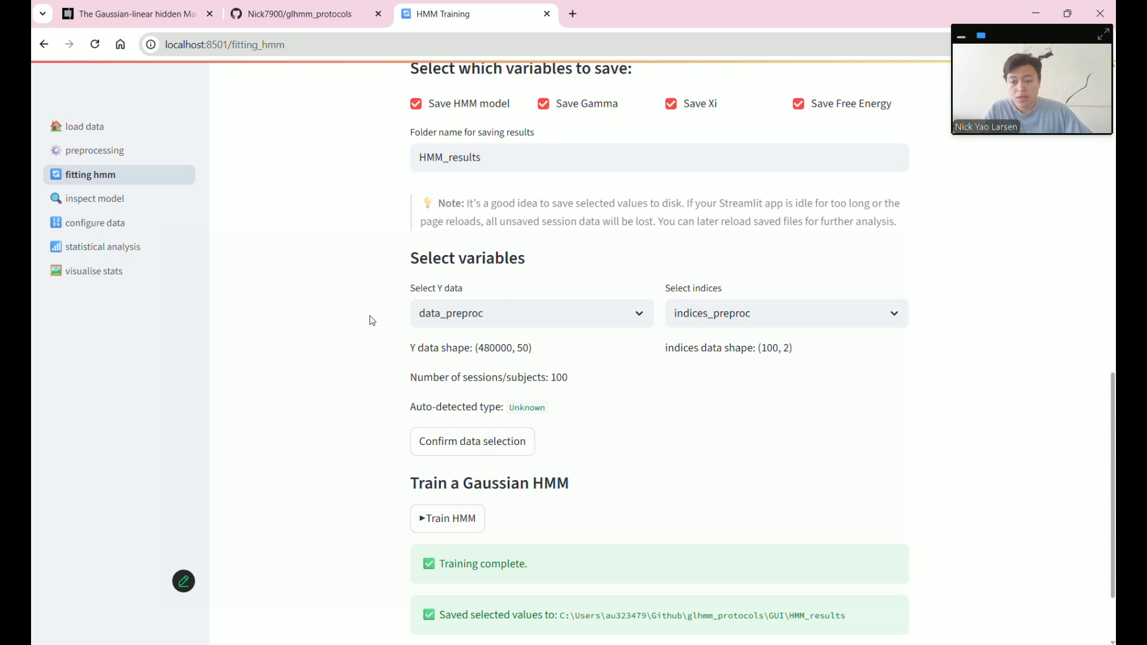
scroll(378, 346, down, 2)
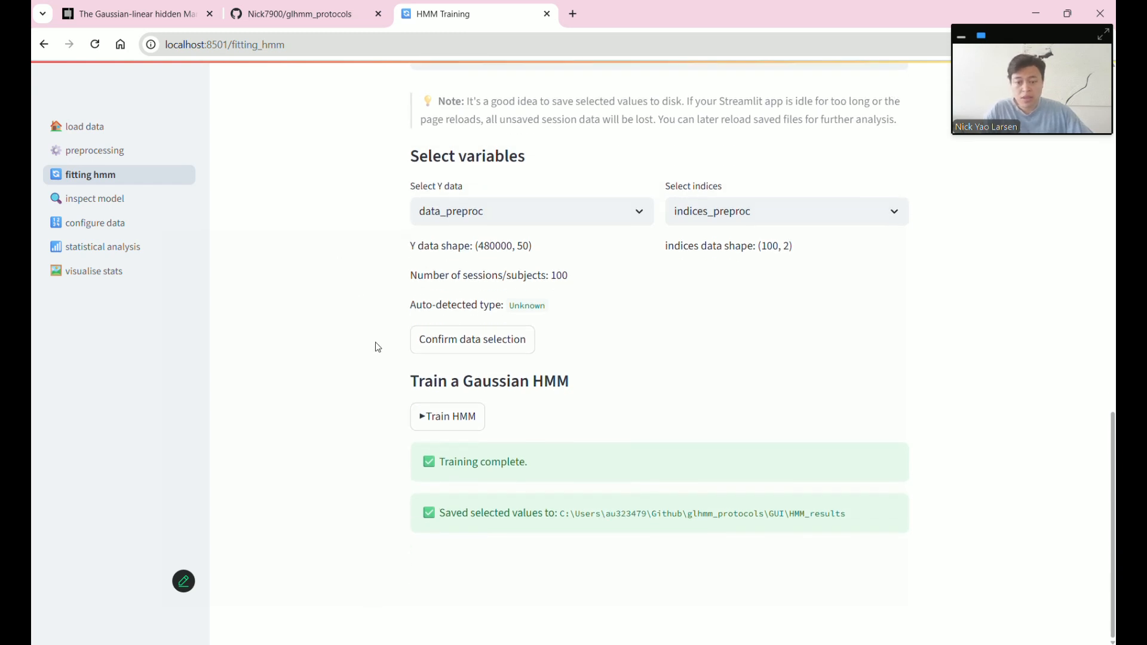
click(139, 202)
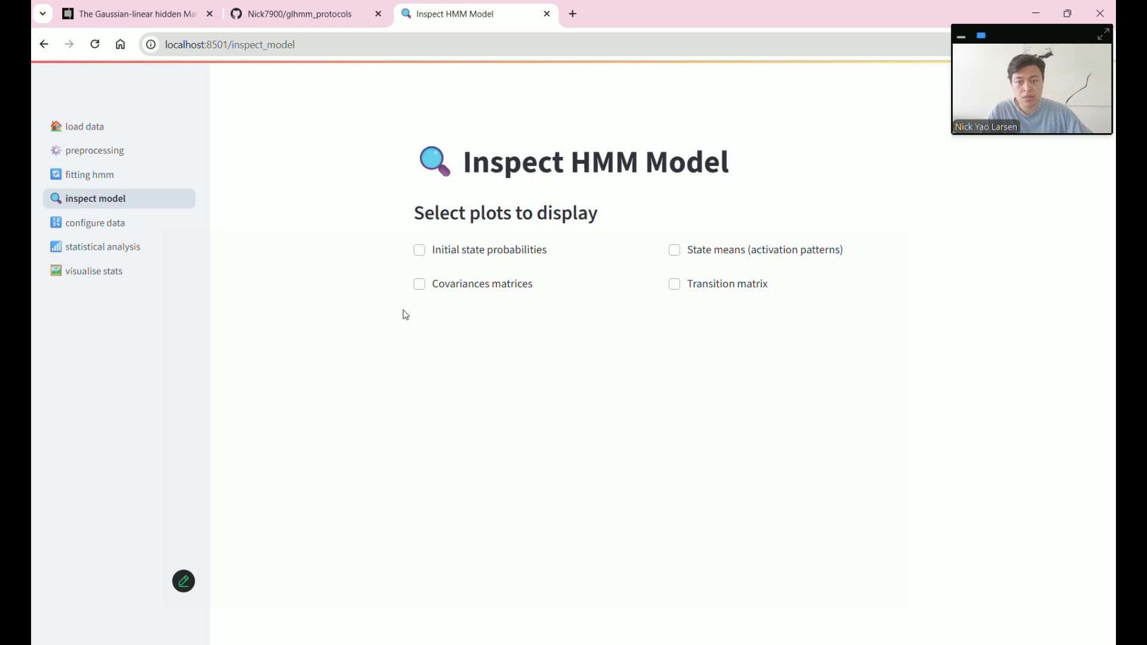
click(421, 251)
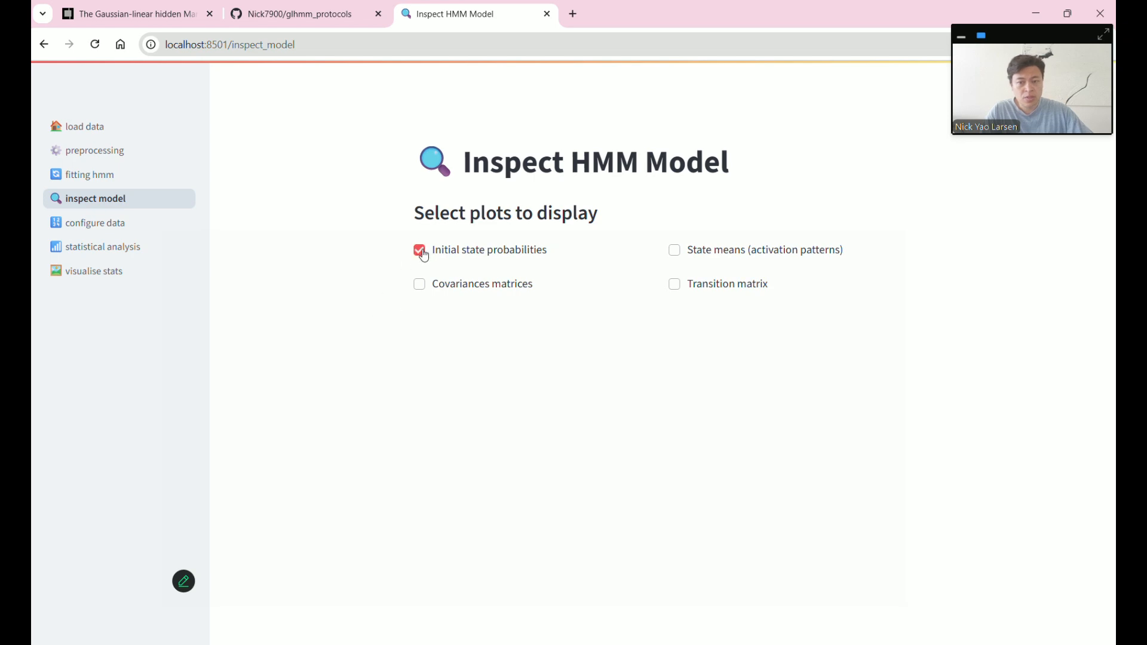
scroll(370, 300, down, 3)
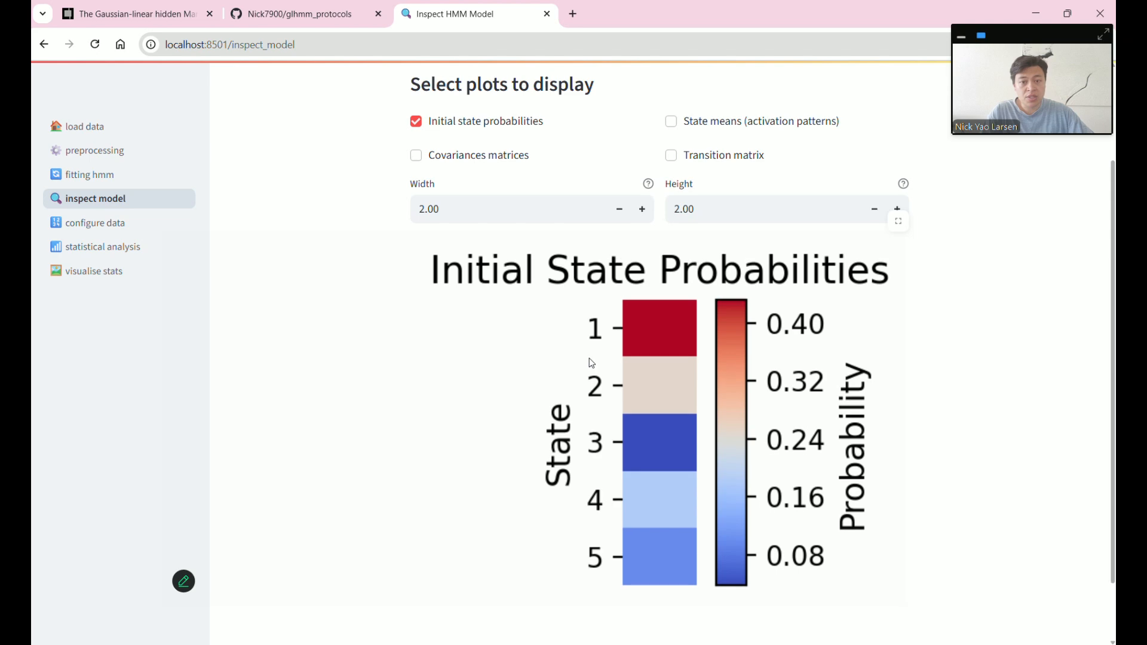
scroll(591, 363, up, 3)
- Request the state means plot, noting the model has no state means, then hide both plots
click(684, 256)
click(417, 249)
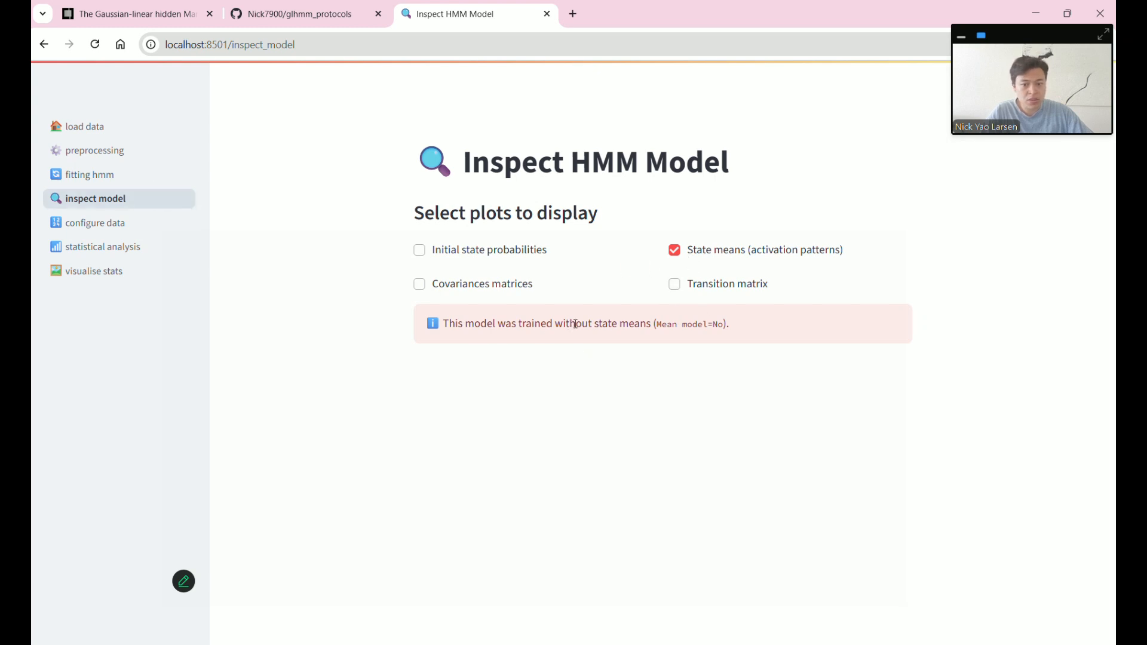
drag(575, 324, 656, 325)
click(674, 250)
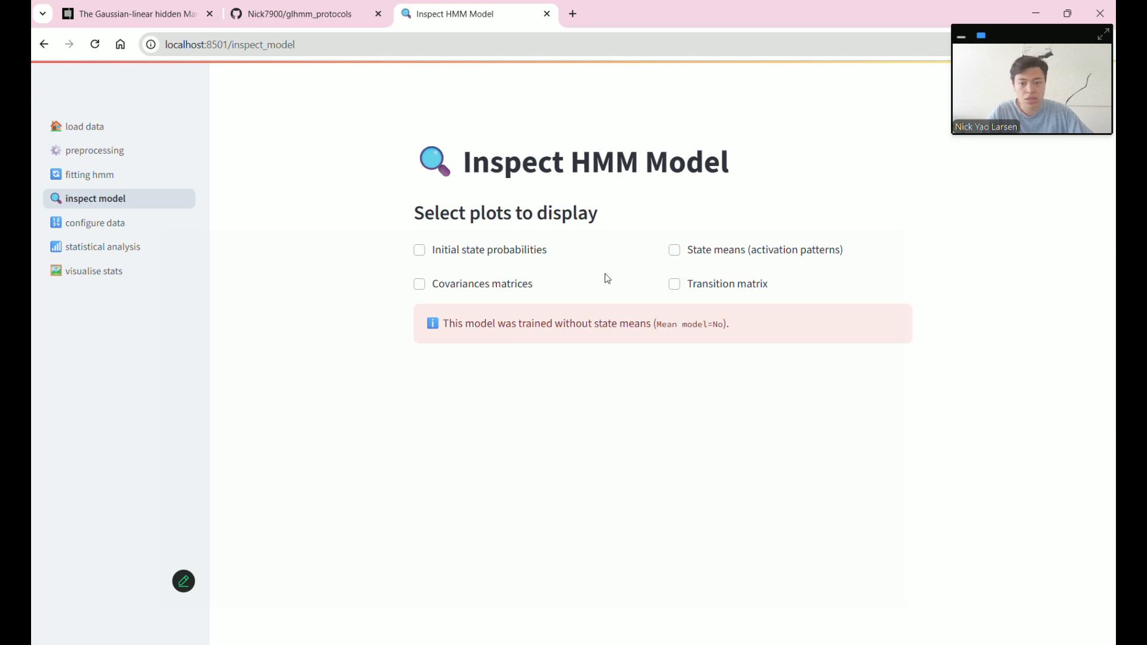
click(461, 287)
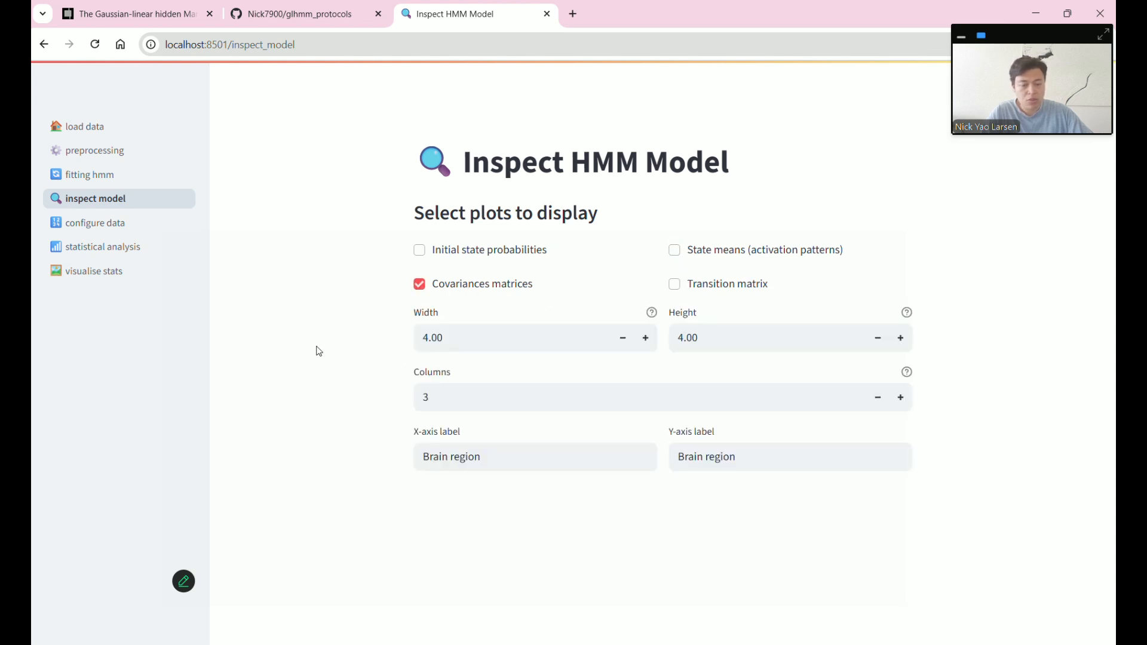
scroll(319, 352, down, 4)
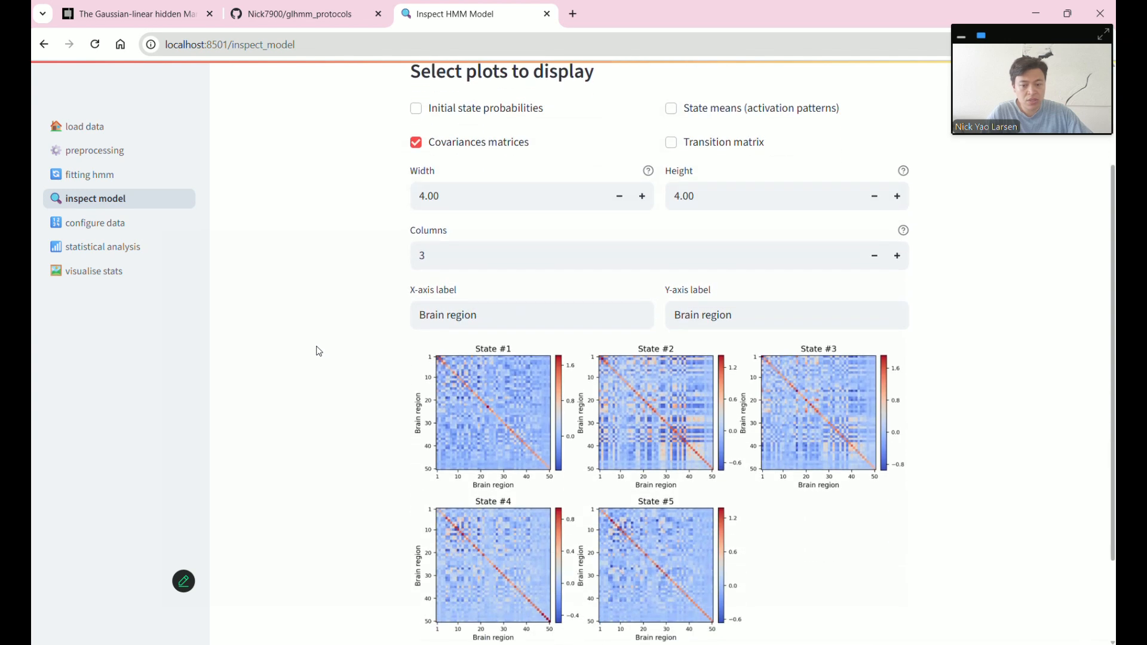
scroll(382, 352, up, 1)
click(645, 200)
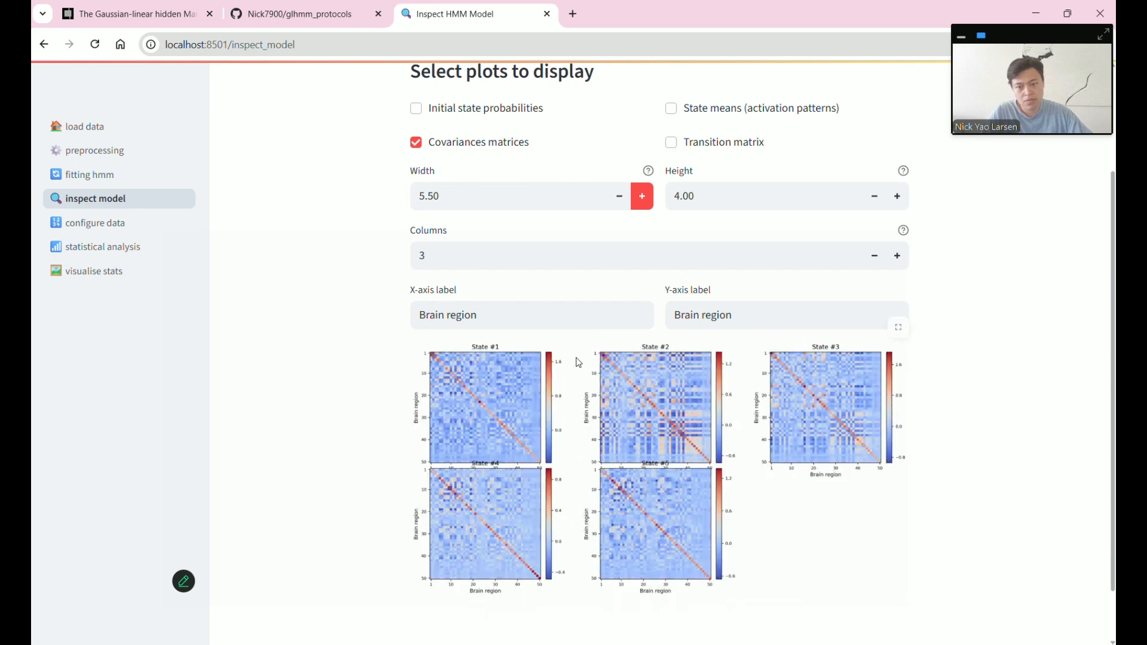
click(622, 205)
click(621, 205)
click(622, 205)
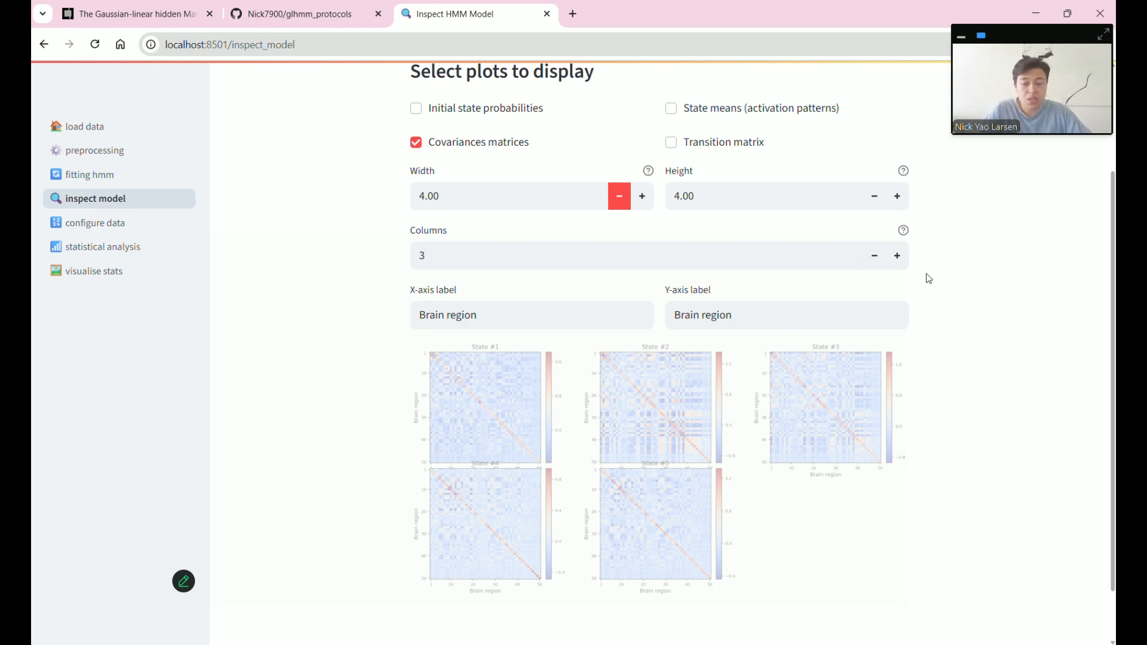
click(882, 266)
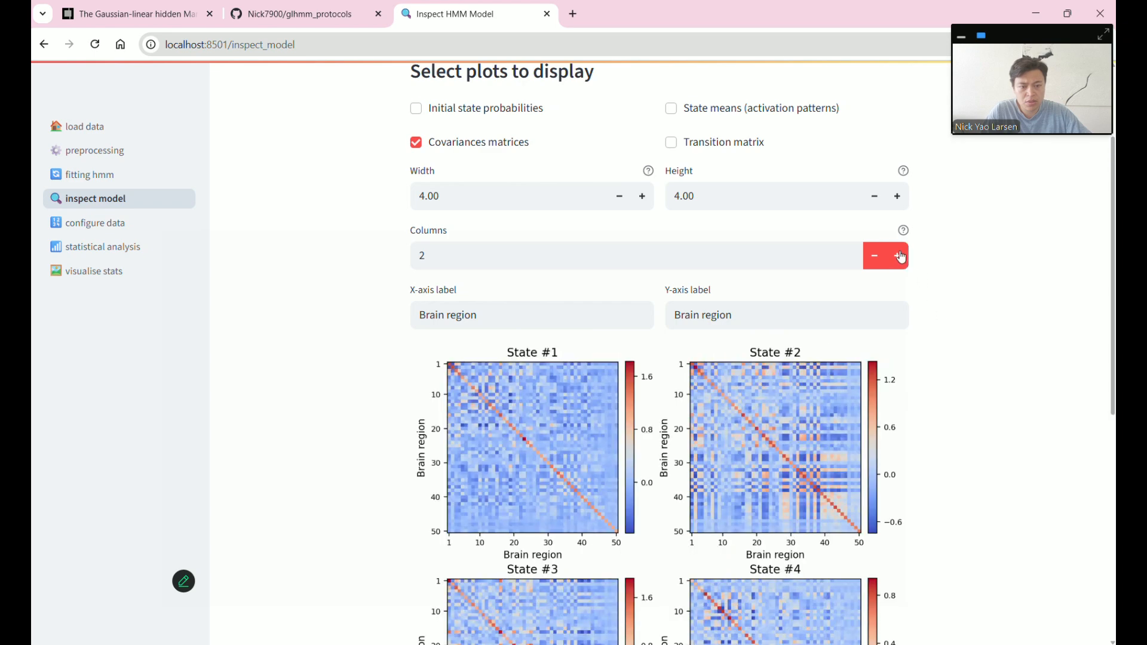
scroll(960, 358, down, 1)
scroll(960, 358, up, 3)
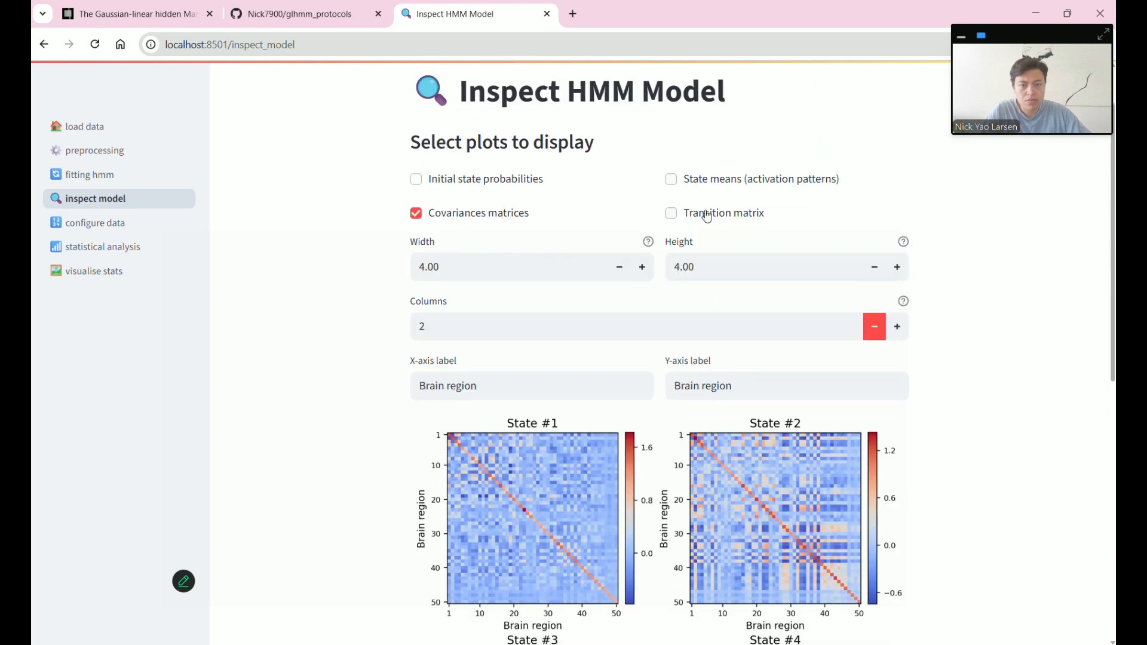
click(455, 217)
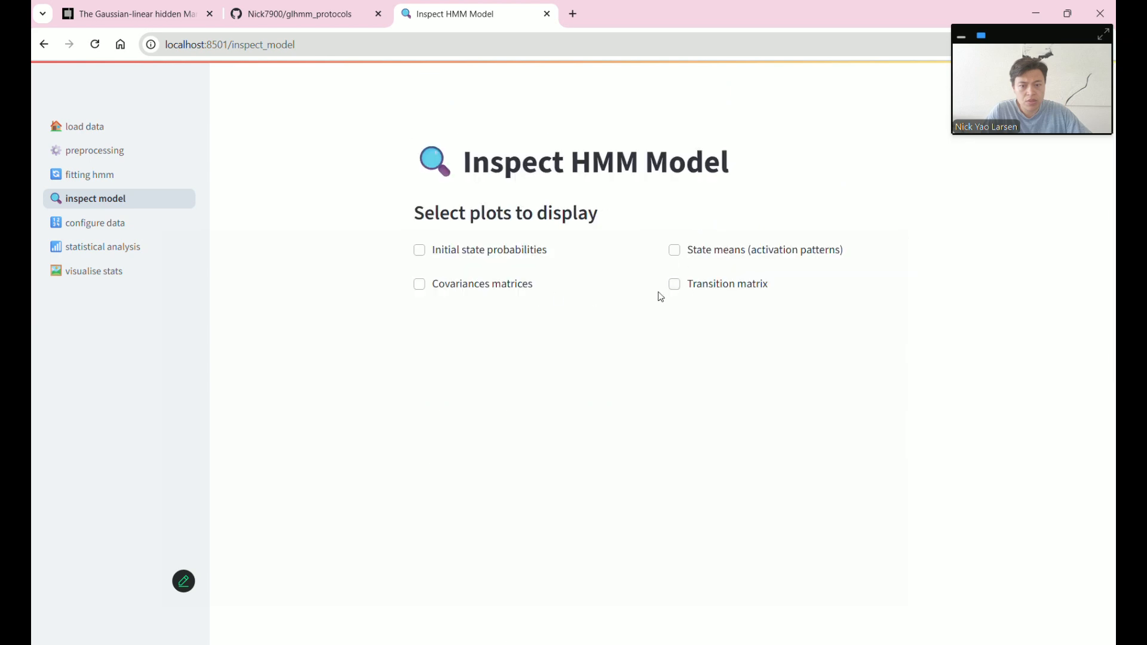
- Show the transition probability heatmap without self-transitions, then hide it again
click(691, 285)
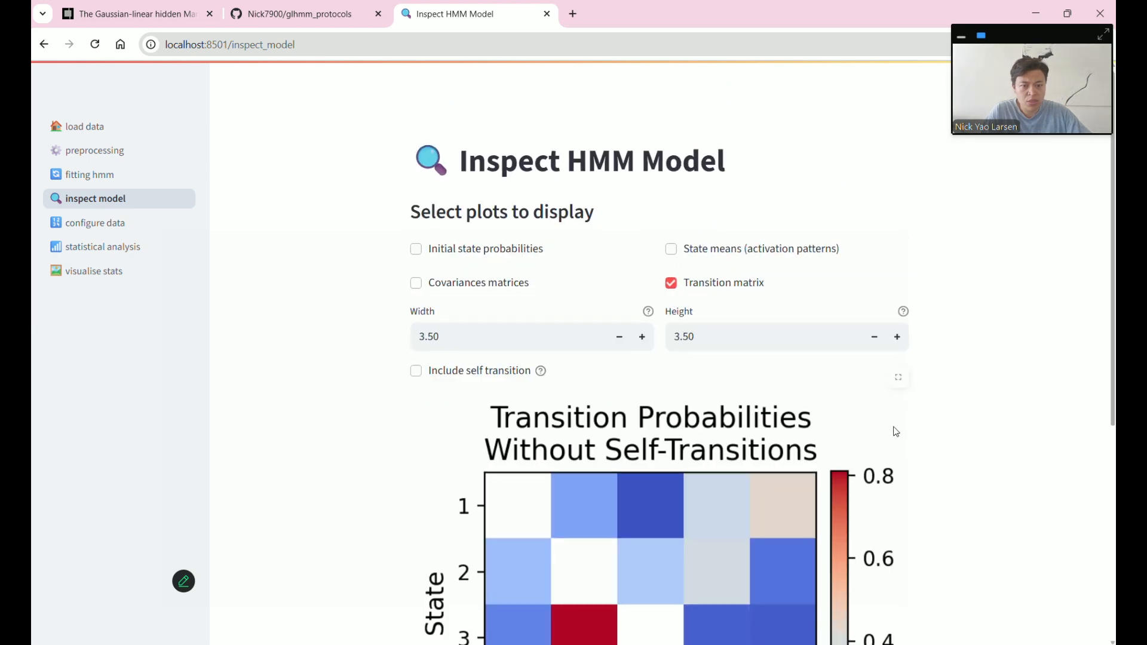
scroll(895, 431, down, 3)
scroll(889, 433, down, 1)
scroll(889, 435, up, 1)
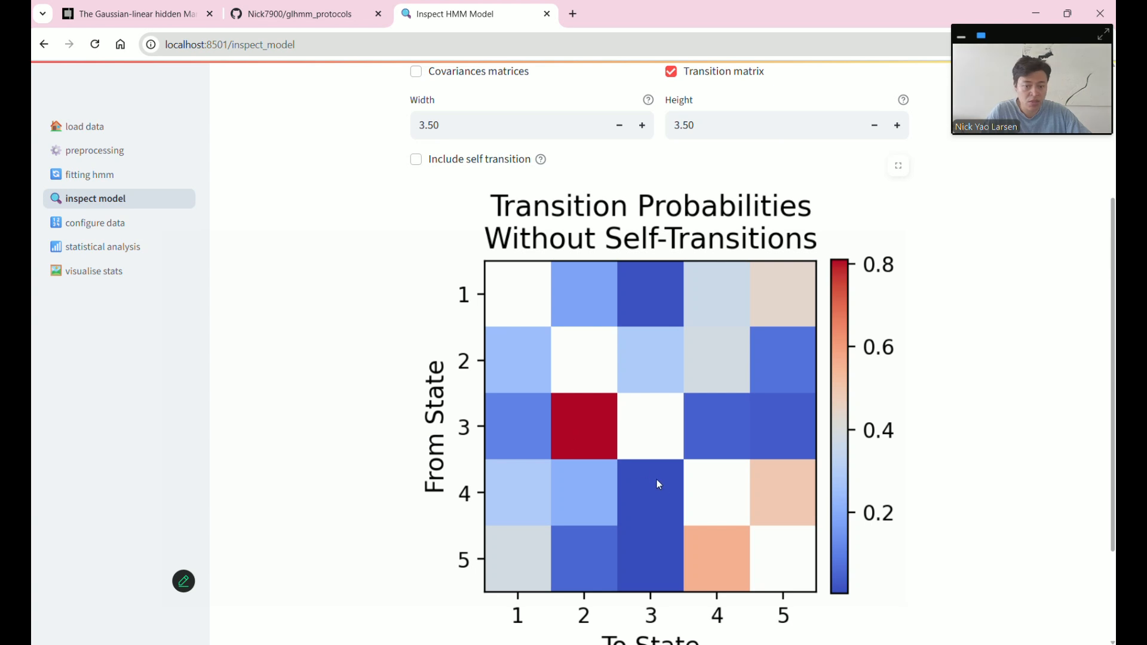
scroll(568, 431, down, 1)
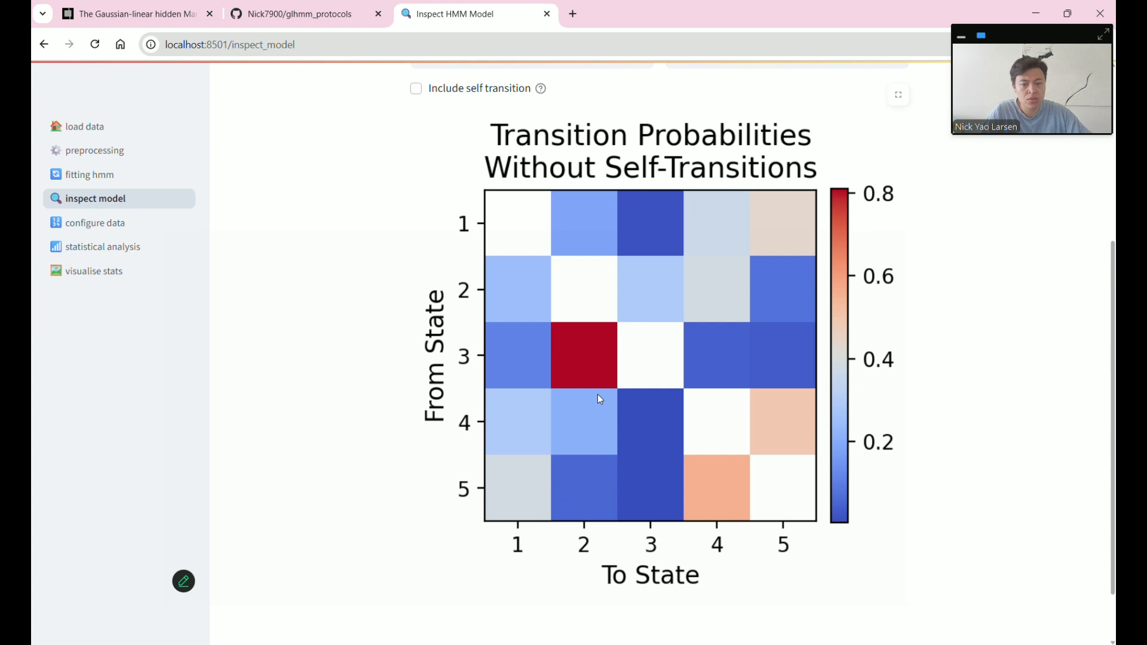
scroll(600, 399, up, 2)
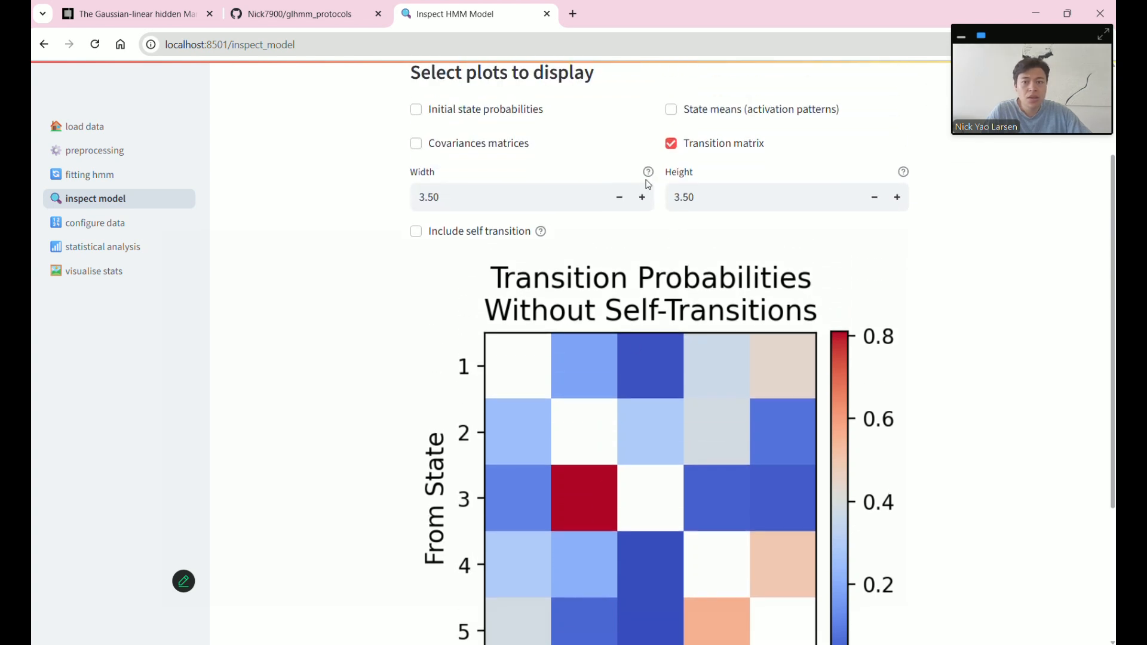
scroll(648, 185, up, 2)
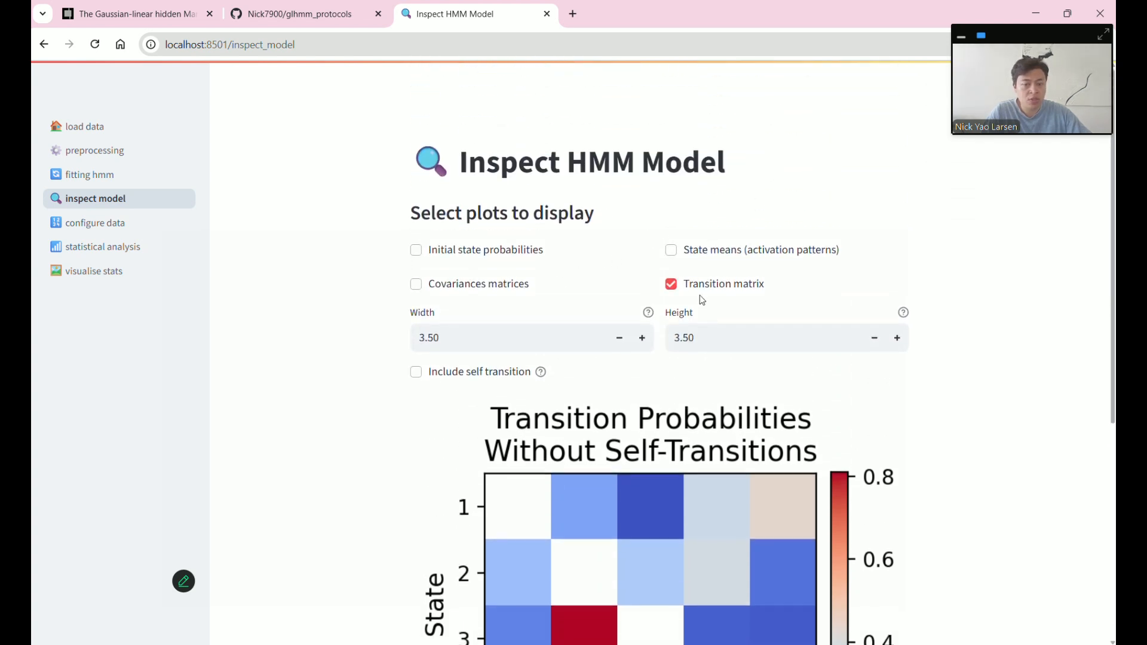
click(671, 284)
- Load gamma as the state probabilities, noting its shape of 480000 time points by 5 states
click(122, 223)
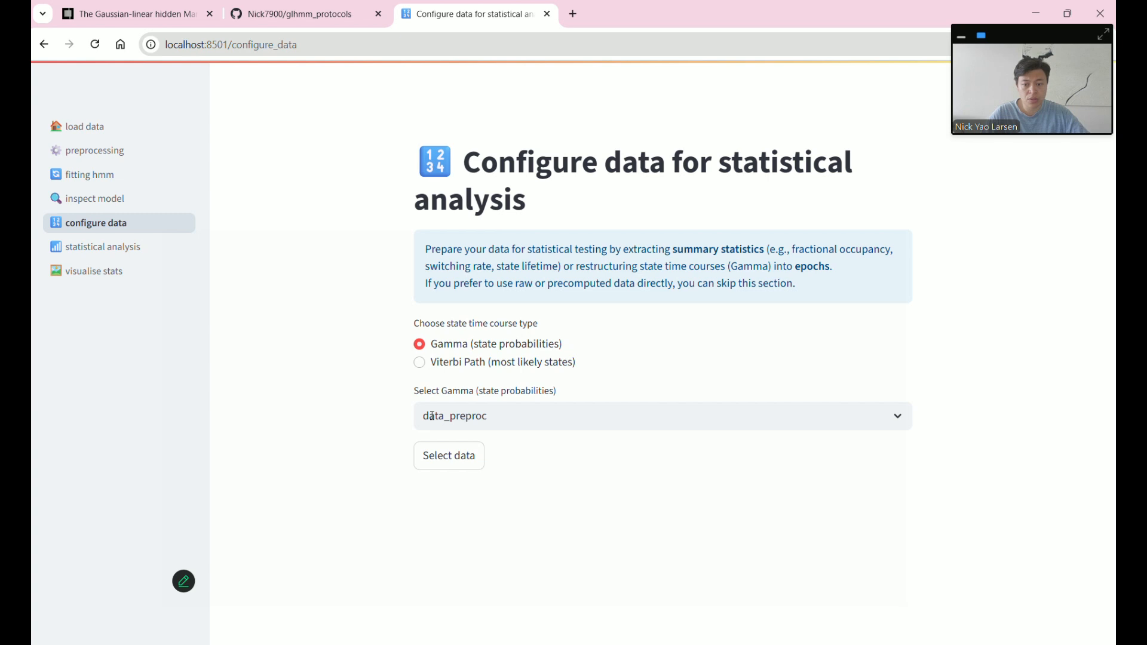
click(495, 416)
click(487, 501)
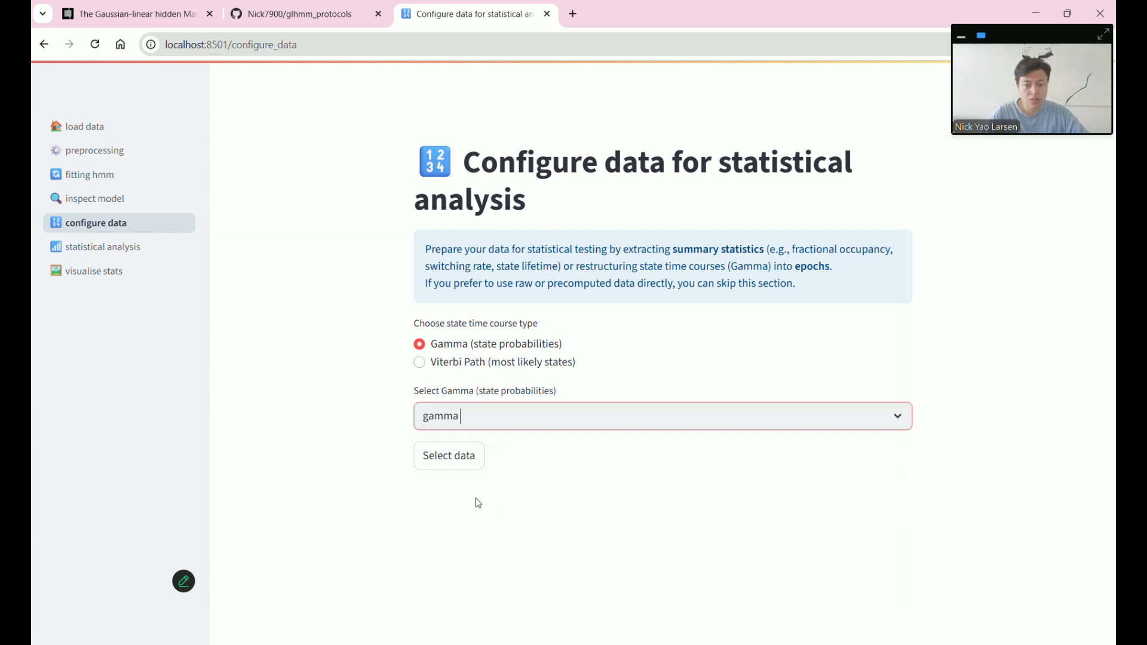
click(463, 461)
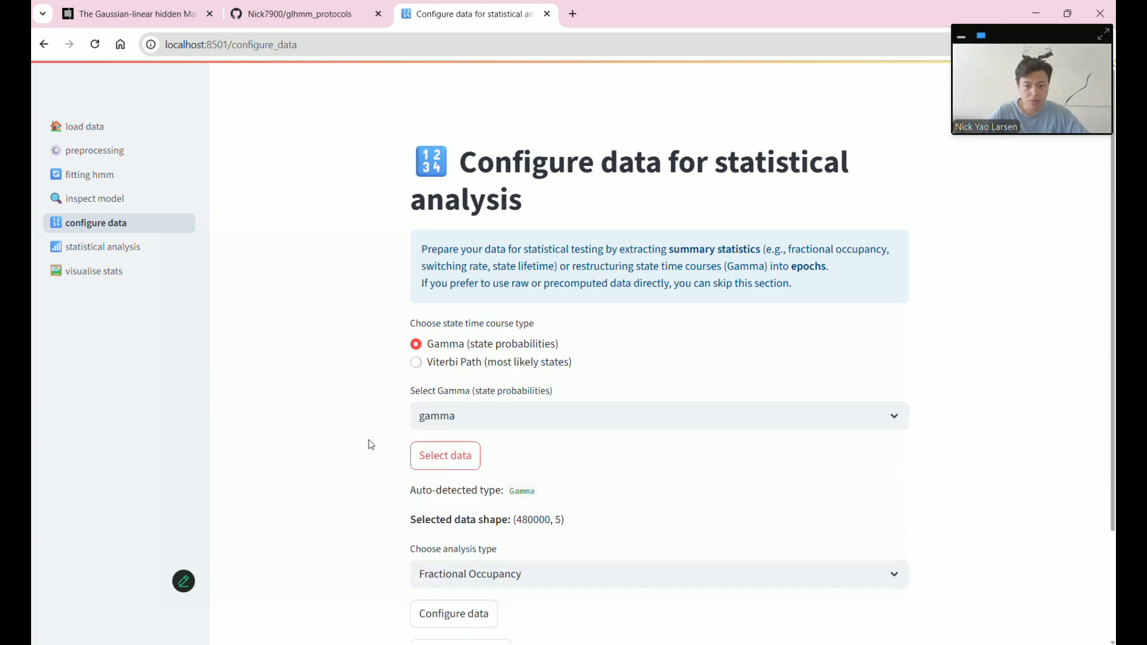
scroll(370, 445, down, 1)
scroll(371, 444, down, 1)
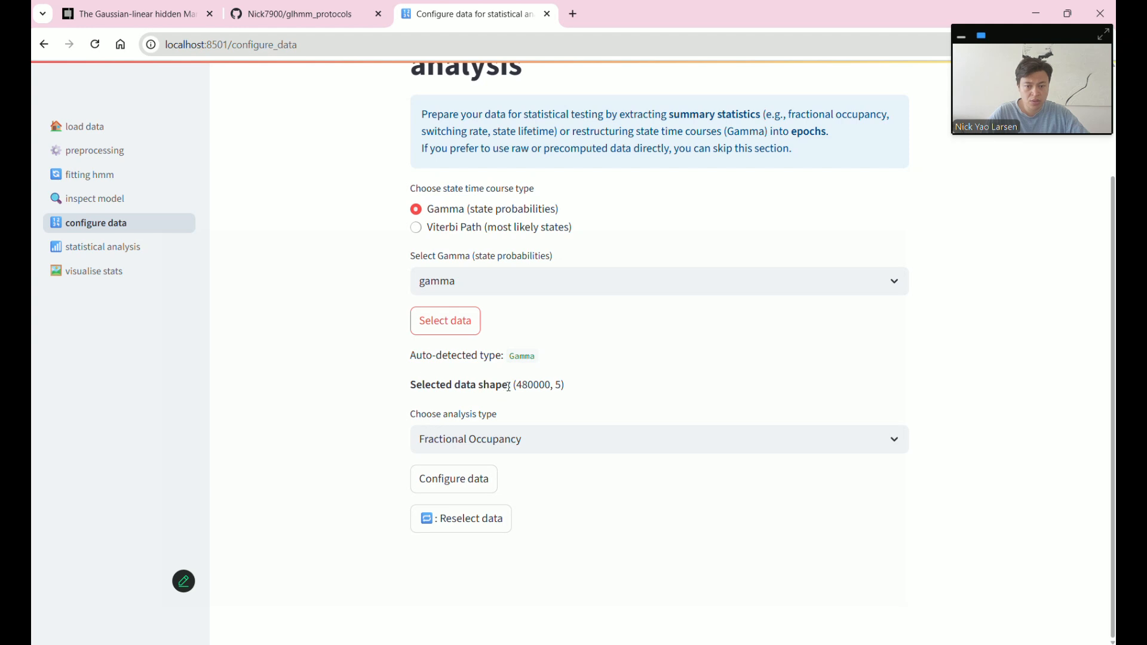
double_click(529, 385)
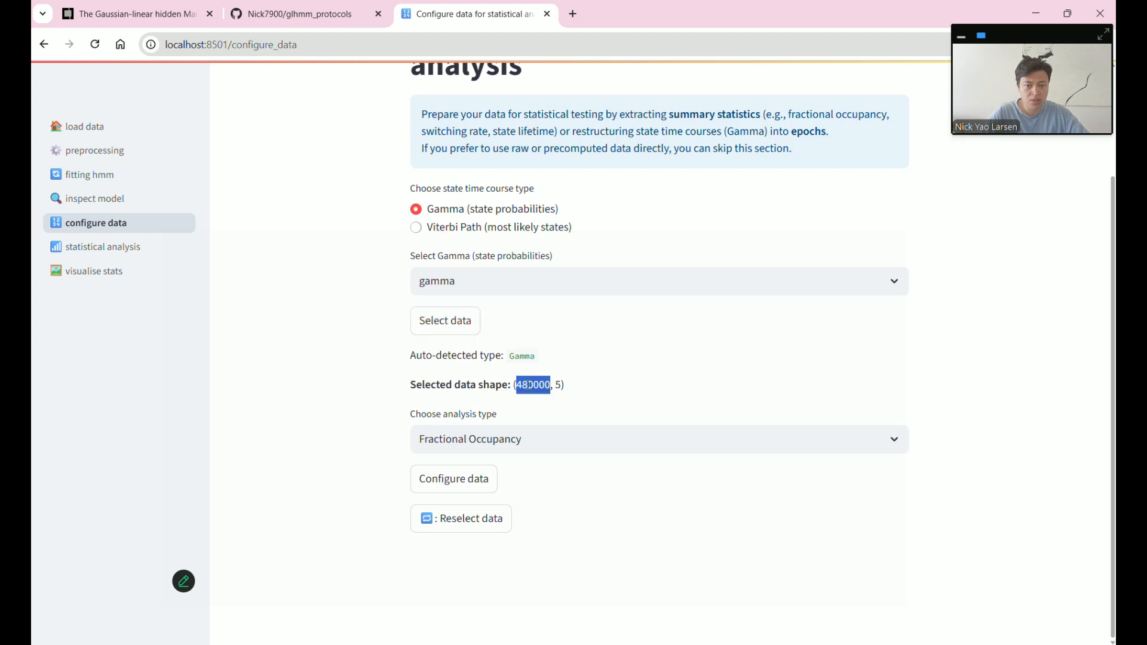
click(559, 384)
double_click(558, 385)
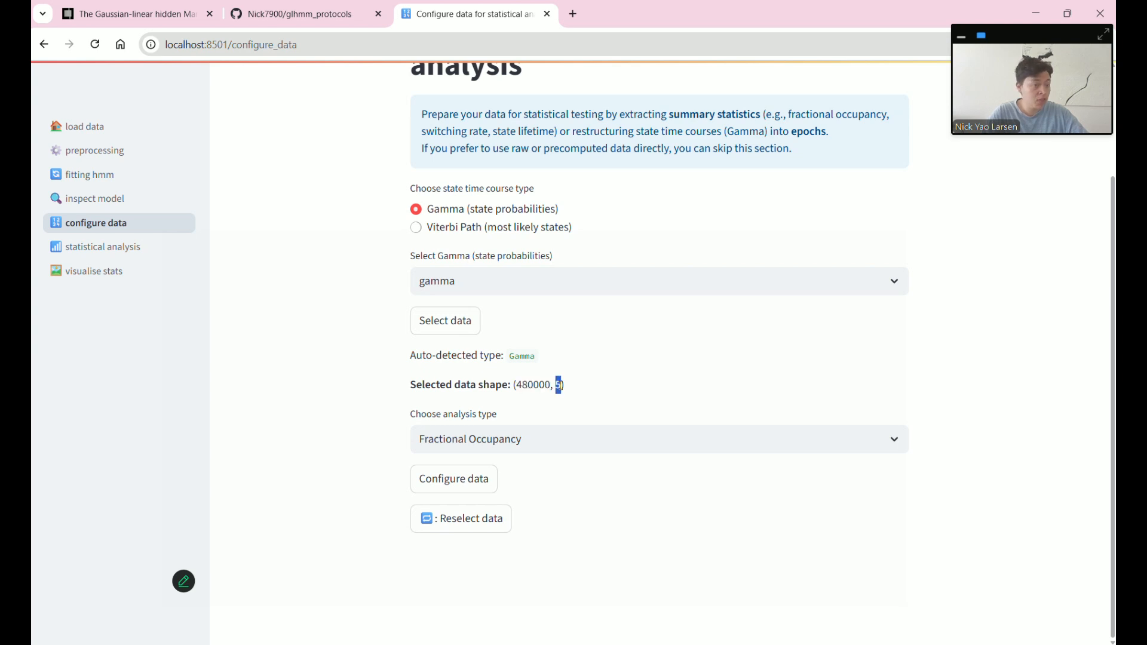
- Compute fractional occupancy from gamma and view the per-session state occupancy plot
click(477, 480)
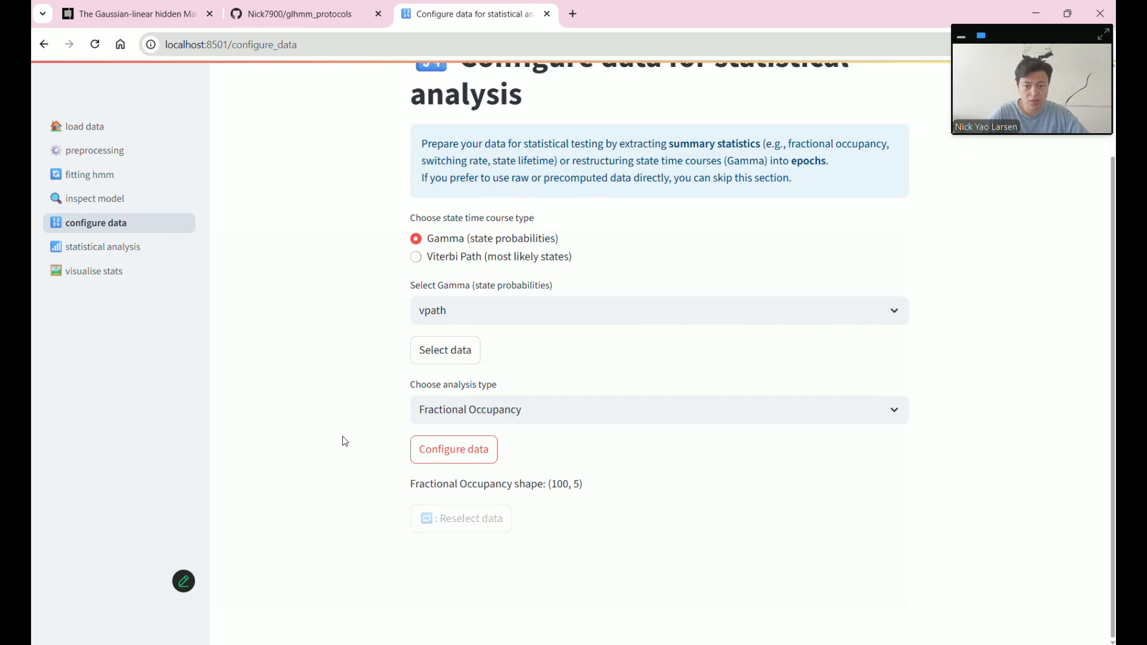
scroll(343, 436, down, 4)
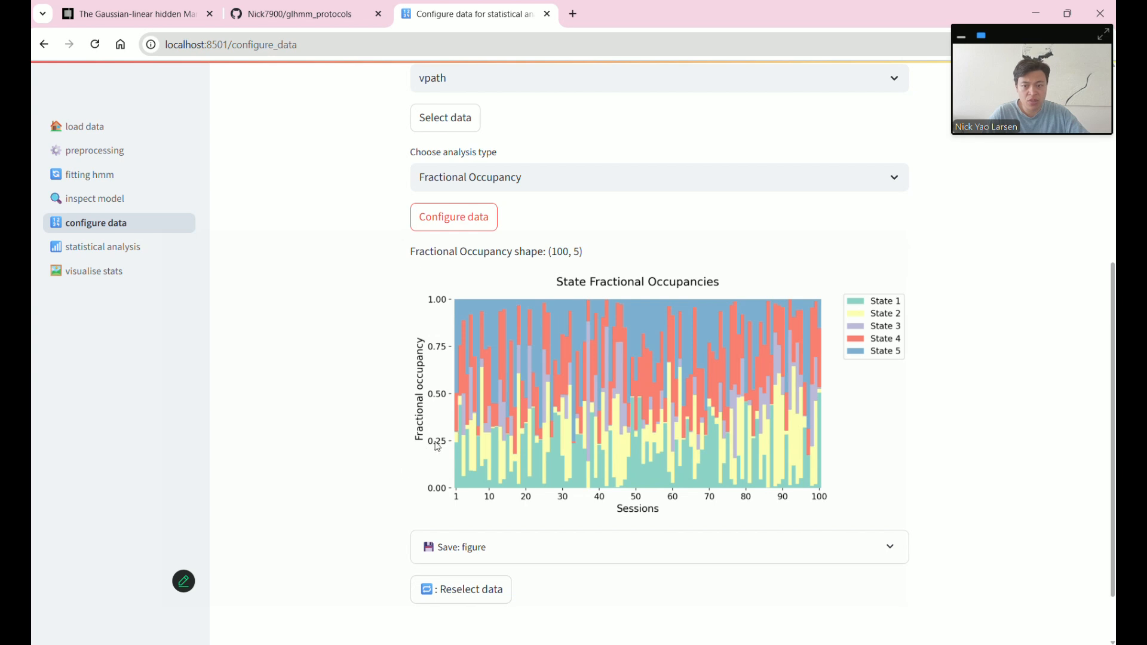
click(108, 261)
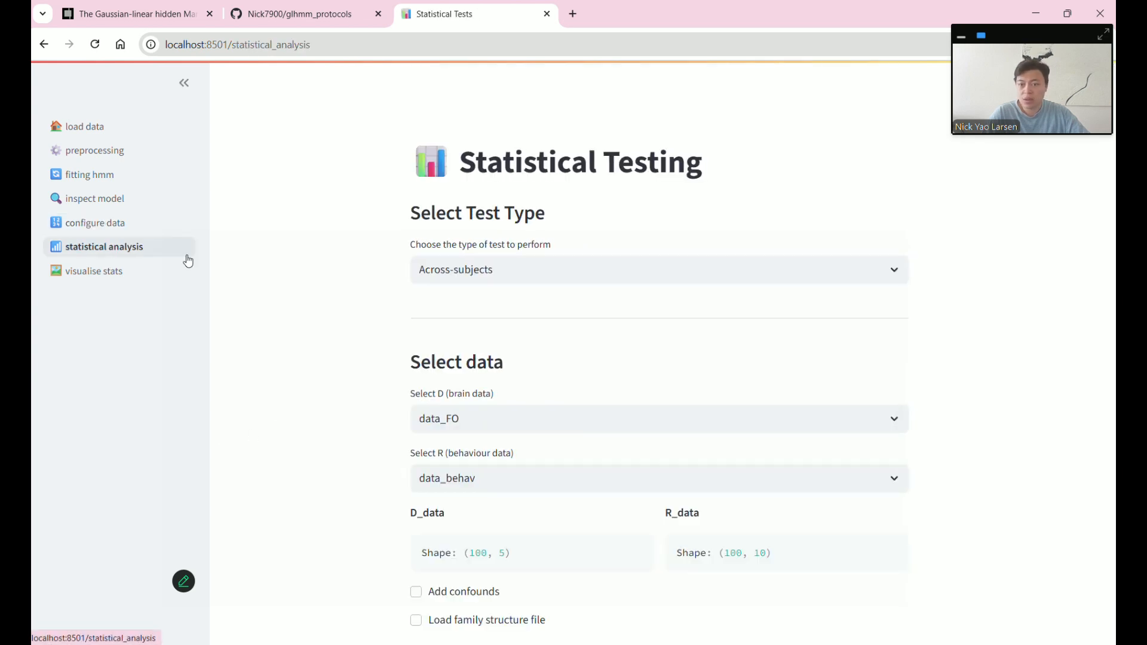
- Try the Across-trials, Across-sessions and Across-state-visits test types, then return to Across-subjects
click(458, 275)
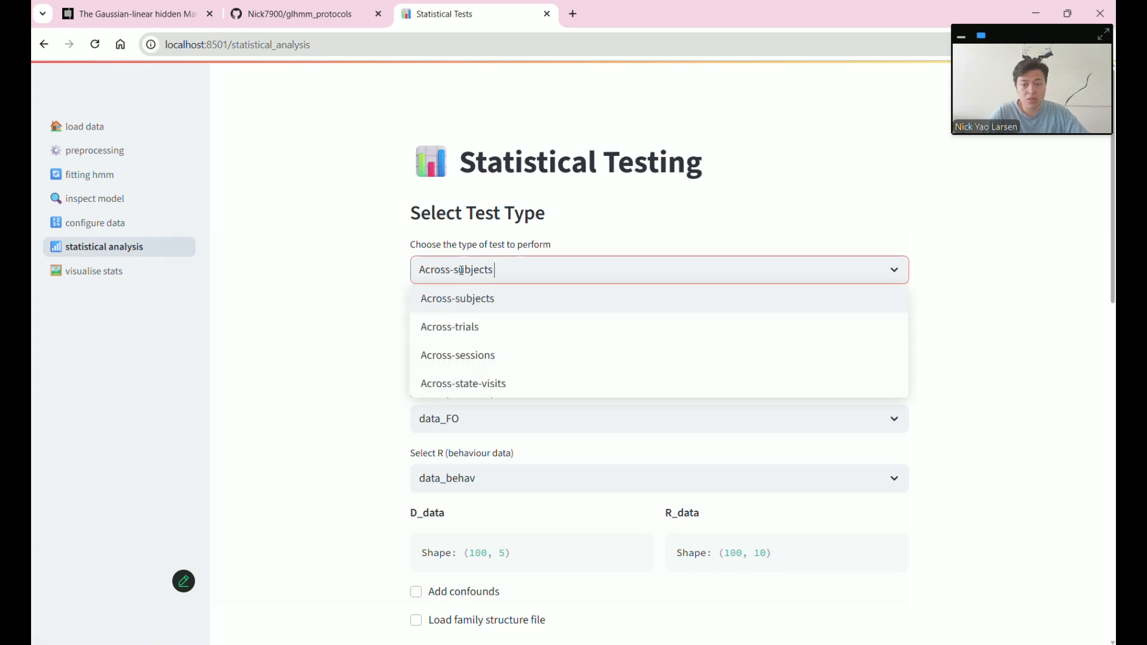
click(475, 332)
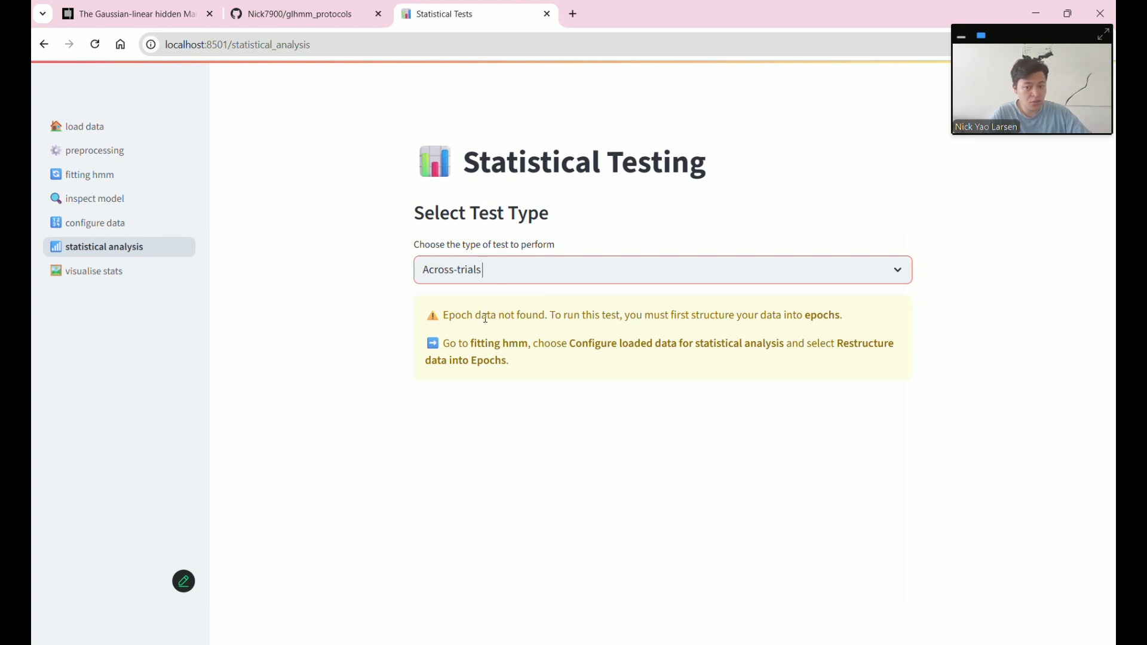
click(541, 277)
click(512, 358)
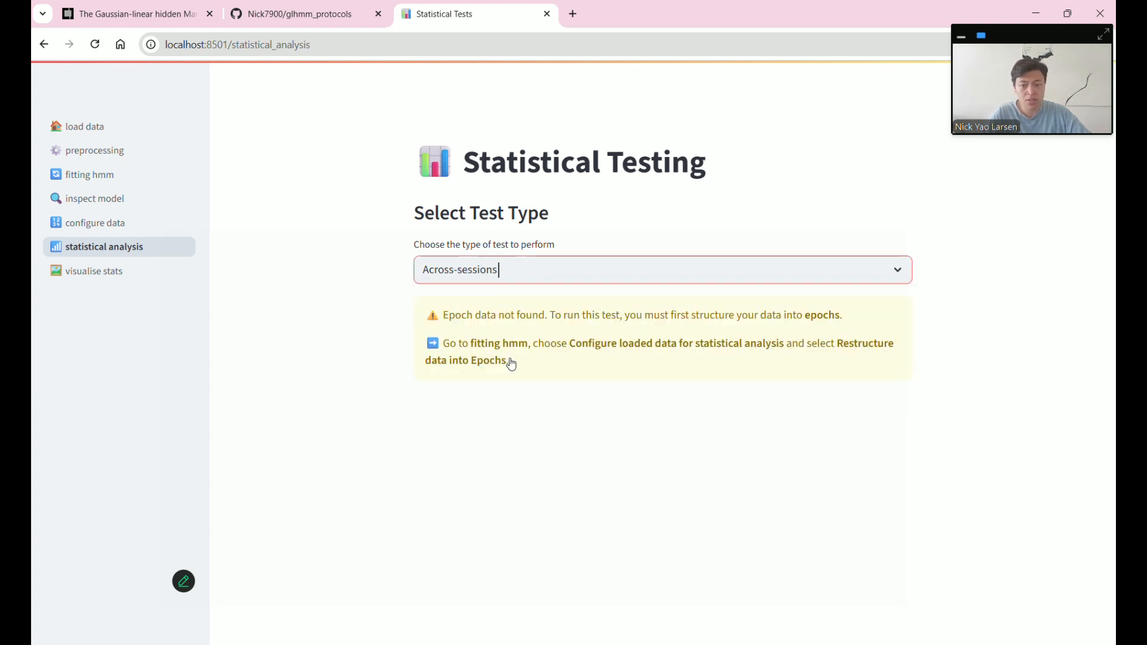
click(535, 271)
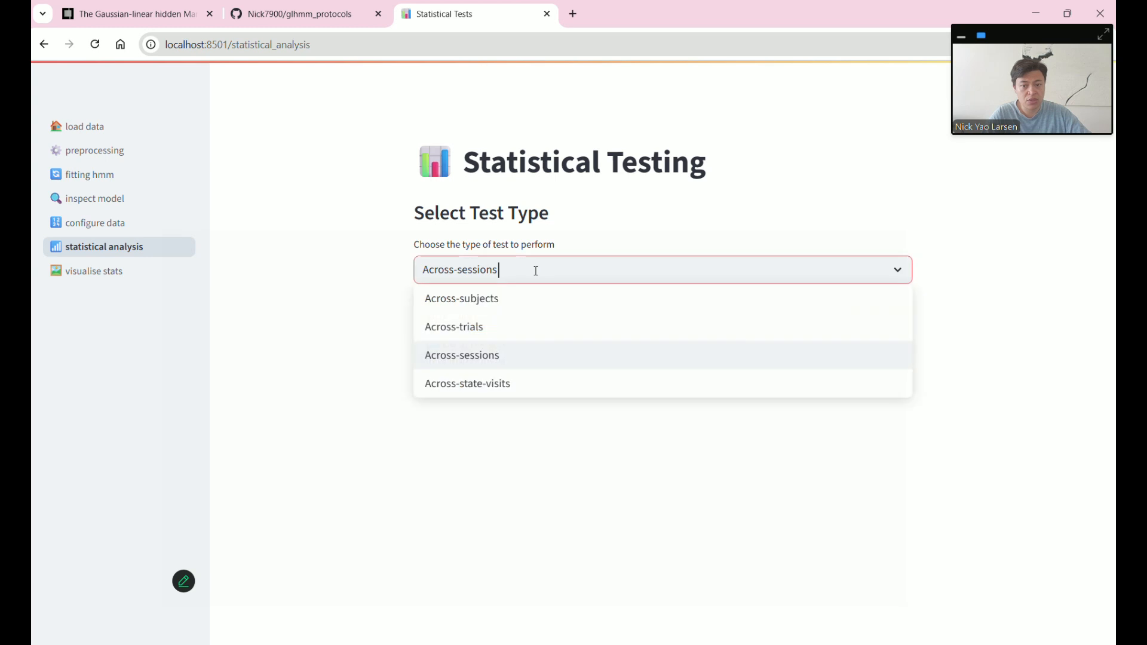
click(521, 393)
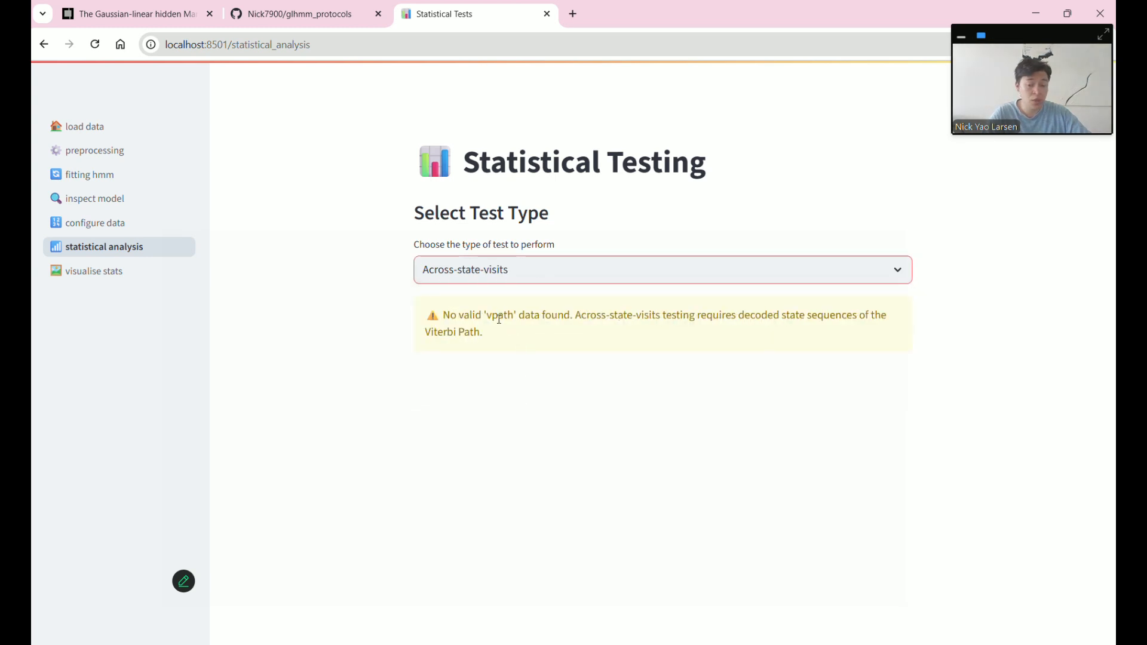
click(517, 264)
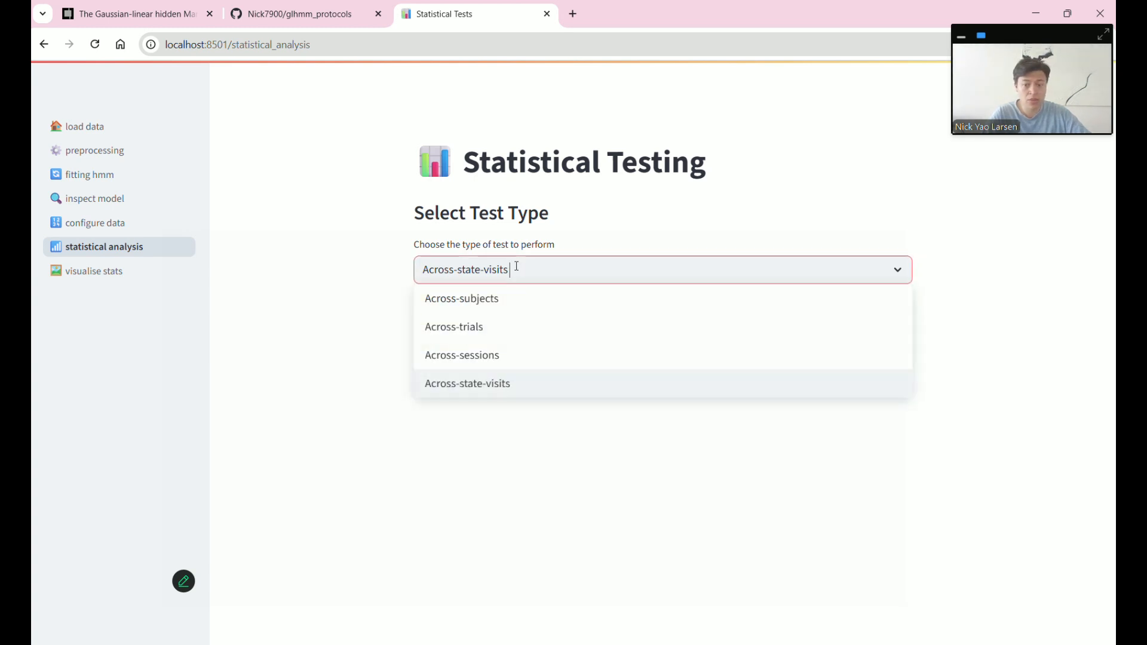
click(510, 303)
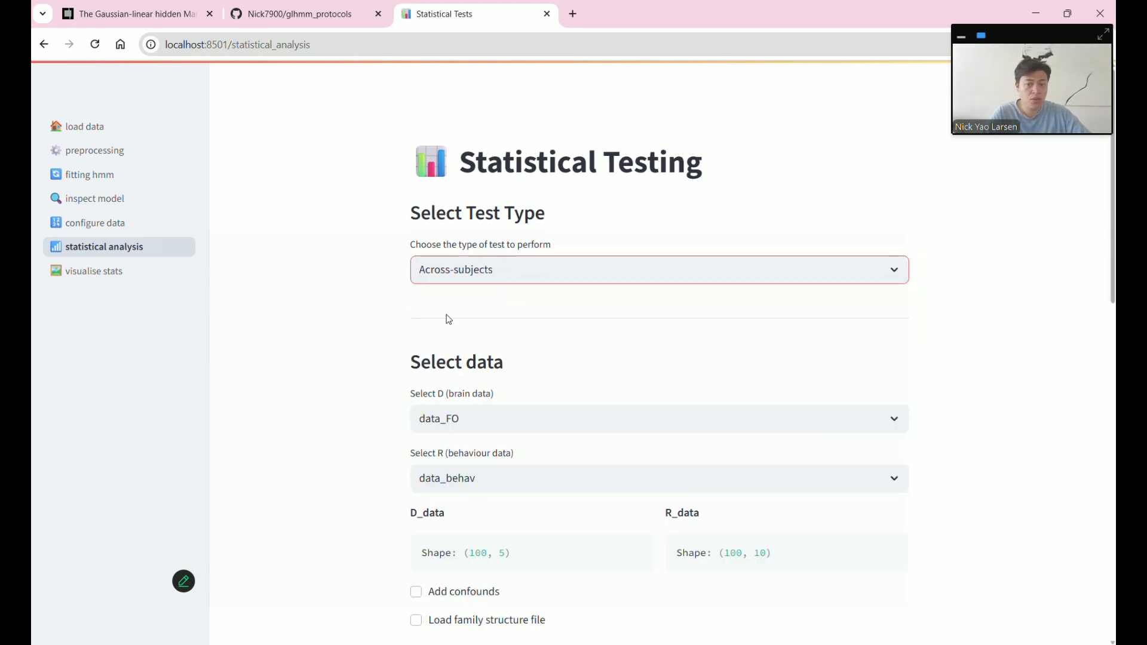
- Check that the brain and behaviour data shapes both have 100 rows
scroll(480, 348, down, 1)
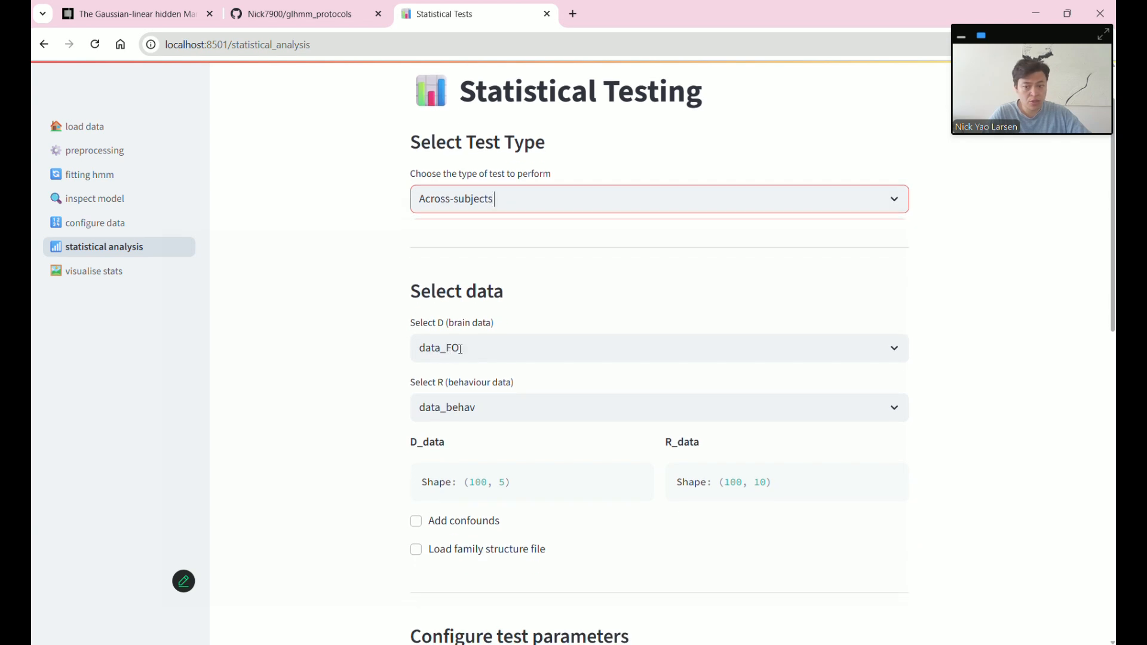
scroll(566, 452, down, 1)
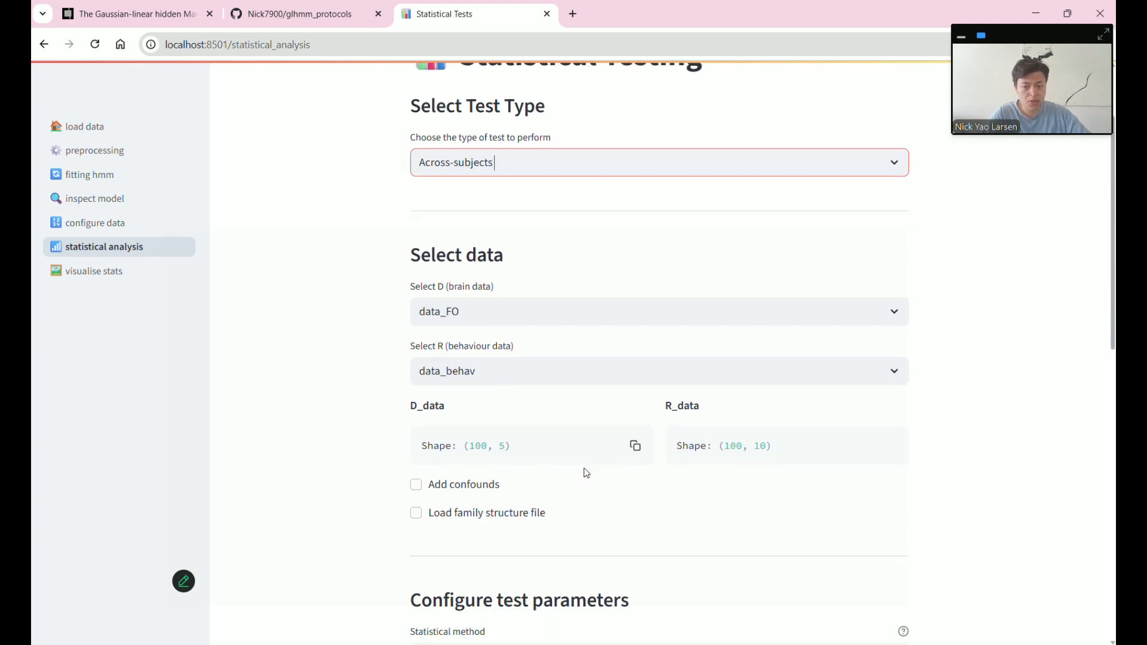
double_click(476, 411)
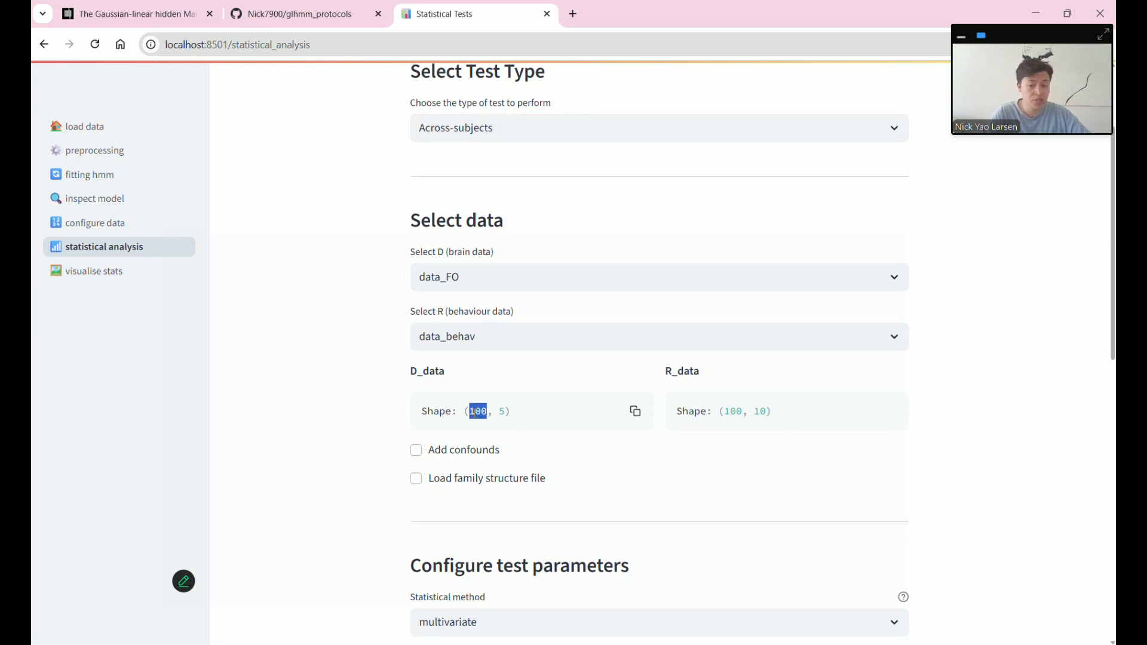
double_click(739, 412)
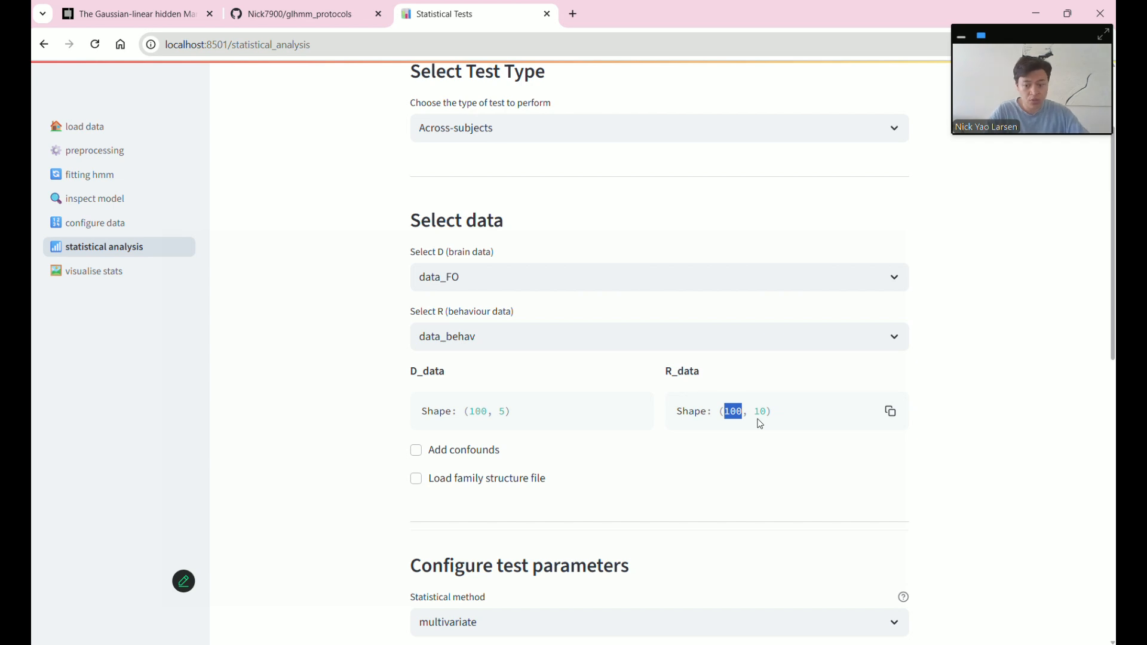
click(727, 479)
- Keep multivariate as the statistical method and scroll down to run the test
scroll(809, 478, down, 3)
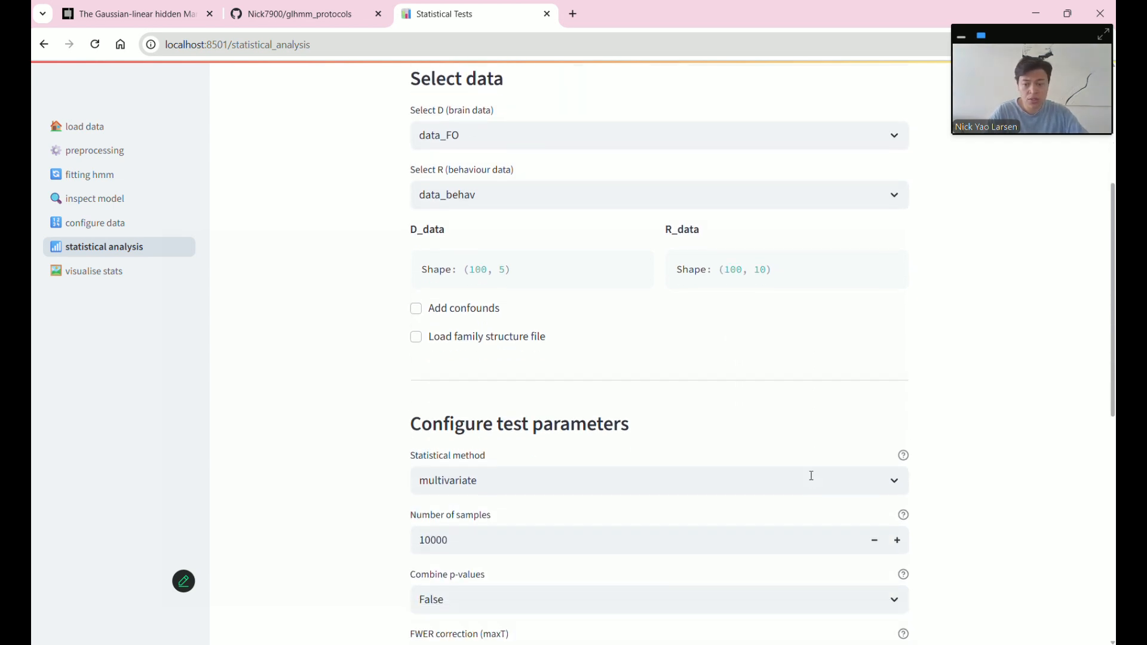
scroll(812, 480, down, 4)
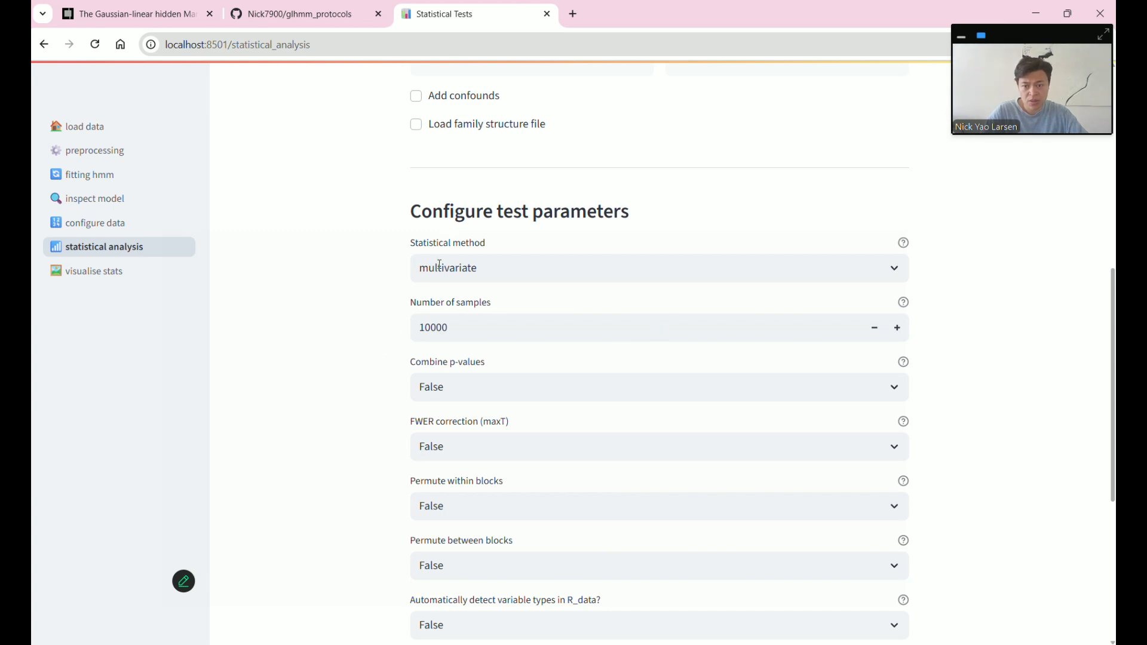
click(464, 270)
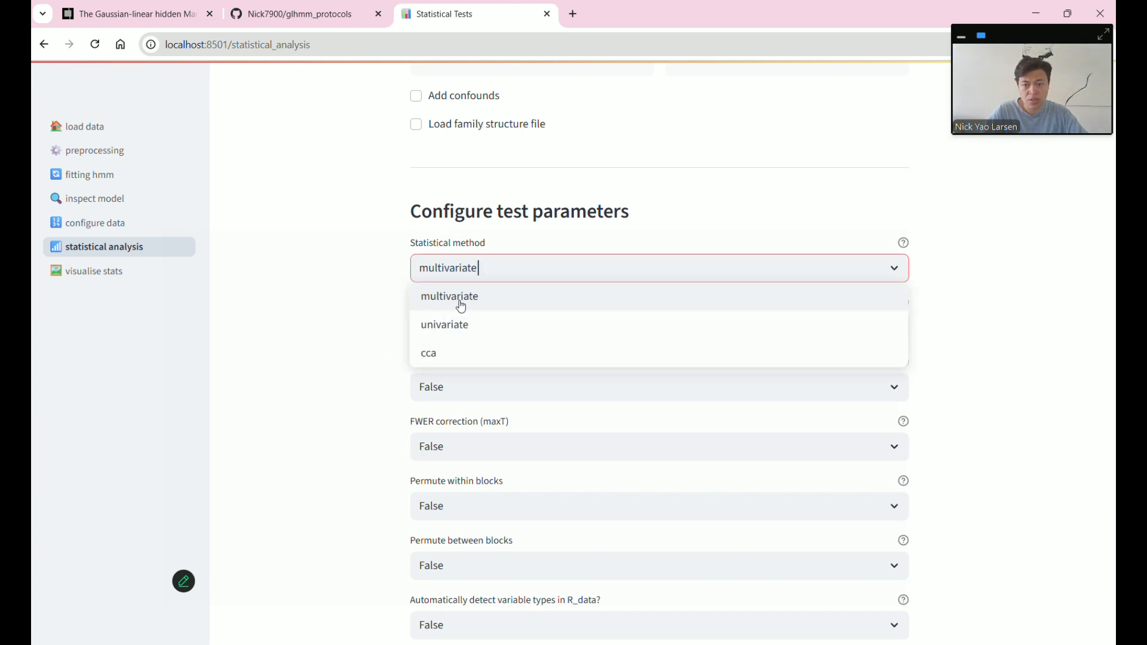
click(326, 332)
scroll(384, 285, down, 3)
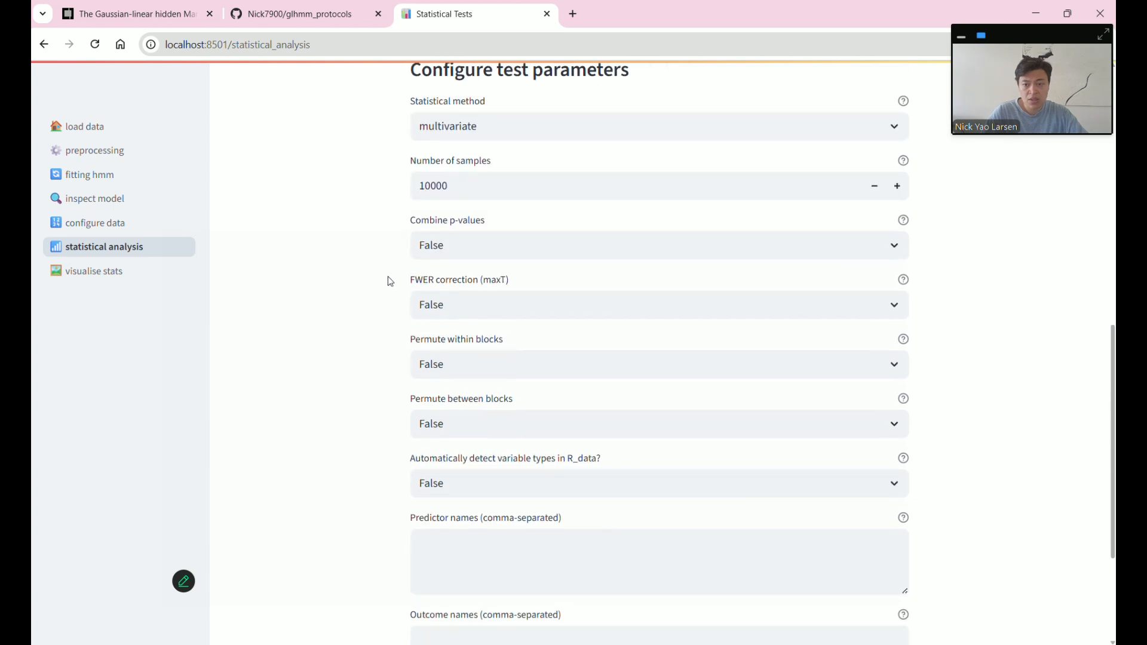
scroll(390, 410, down, 3)
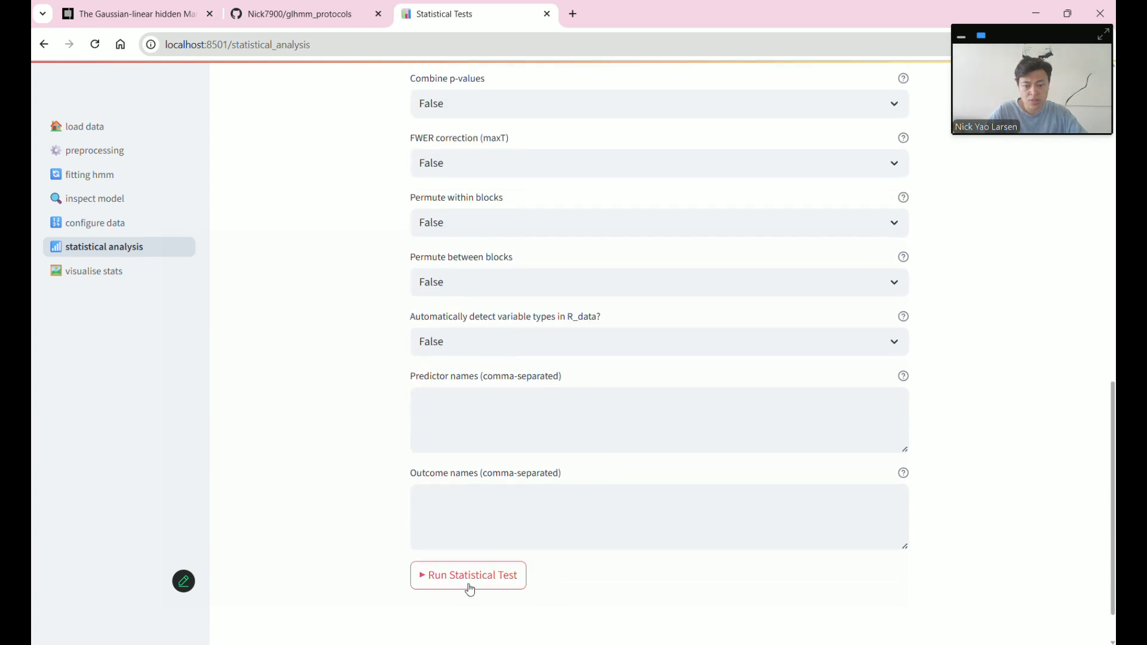
scroll(370, 484, down, 2)
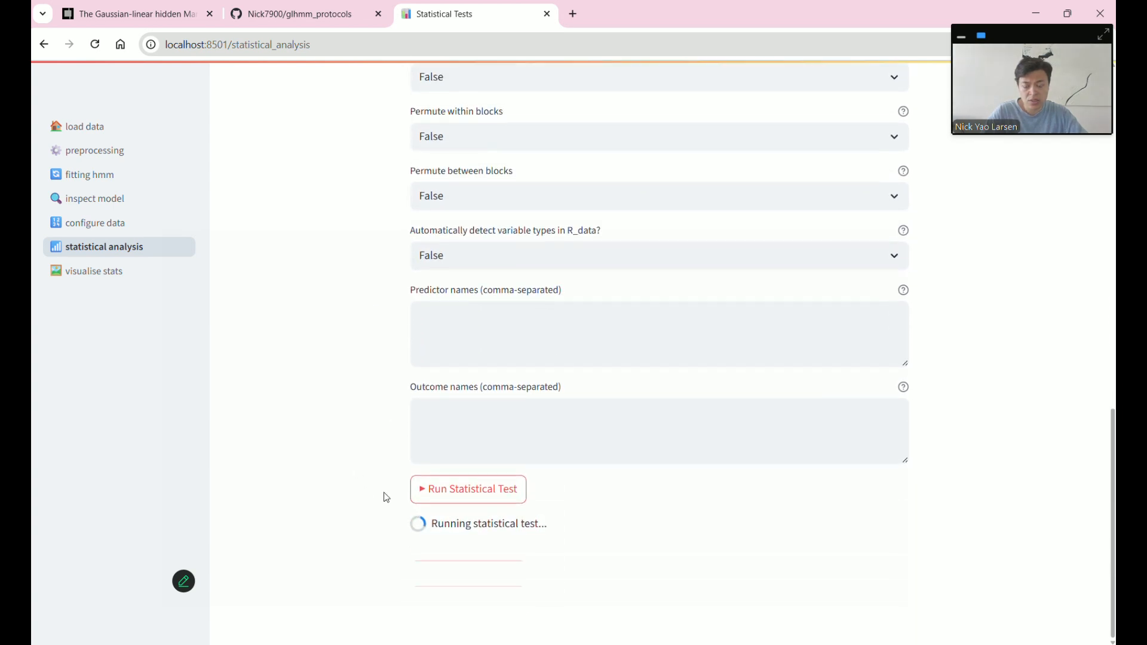
- Watch the test's progress in the console log, then return to the app once it finishes
click(678, 644)
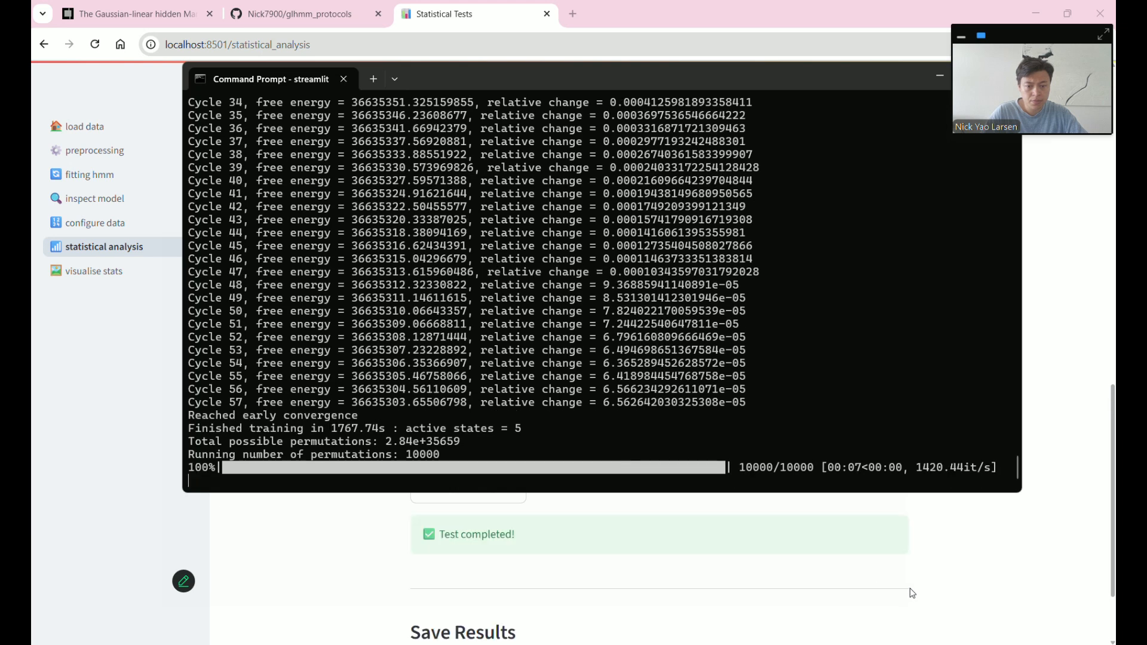
click(975, 596)
scroll(899, 551, down, 5)
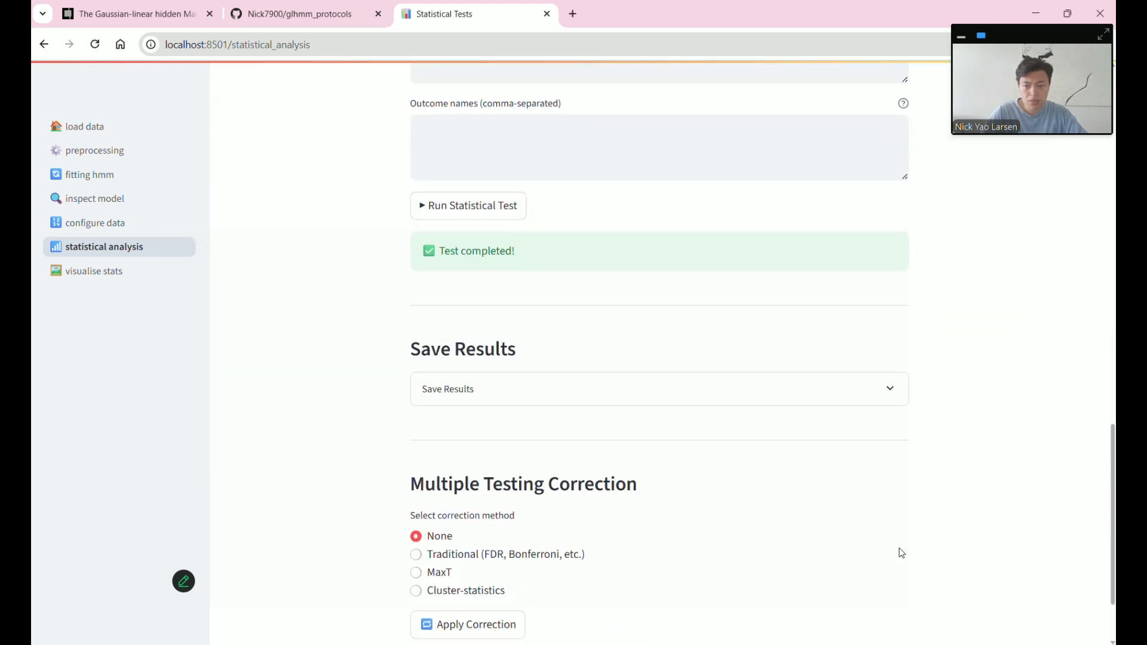
scroll(901, 553, down, 1)
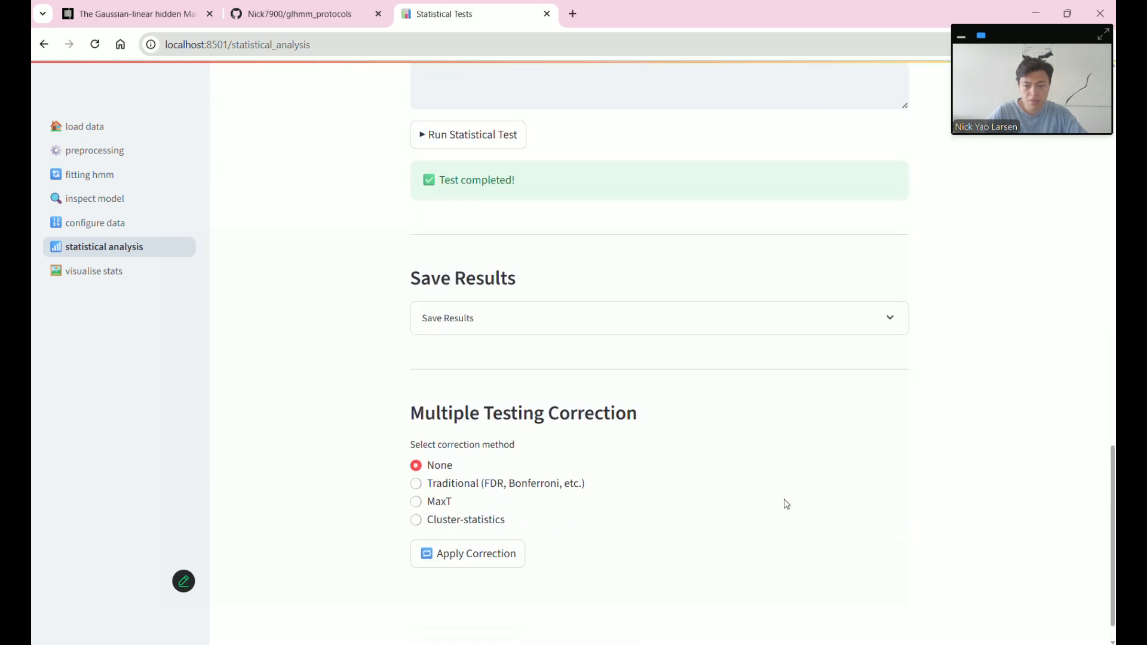
- Select the Traditional multiple-testing correction option
click(531, 485)
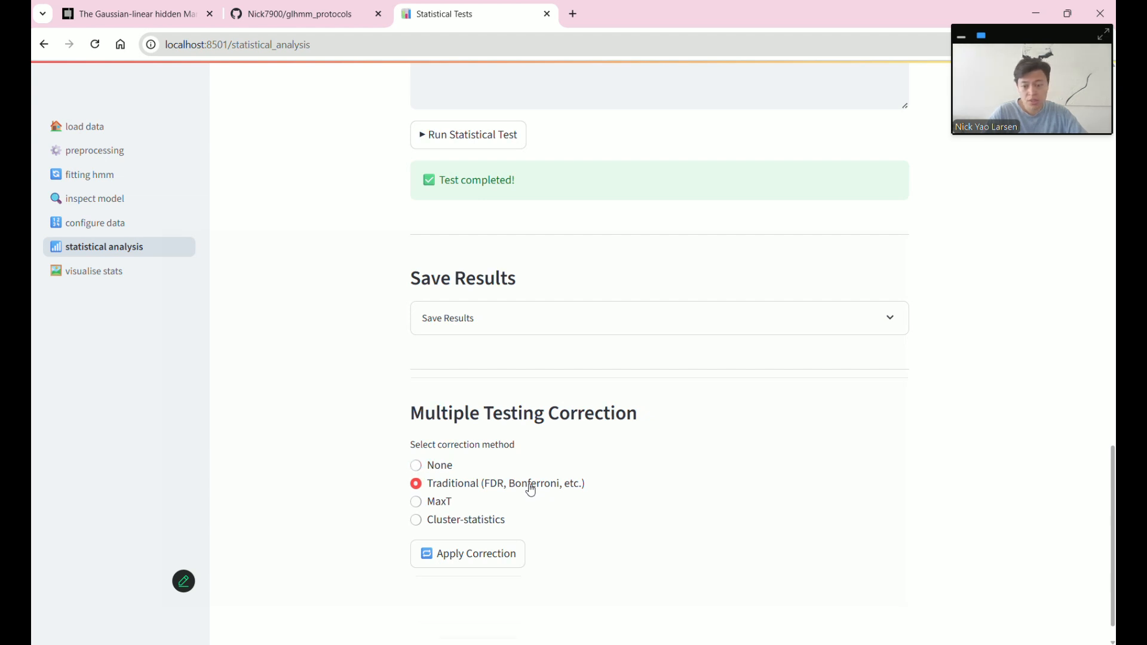
click(515, 529)
click(383, 465)
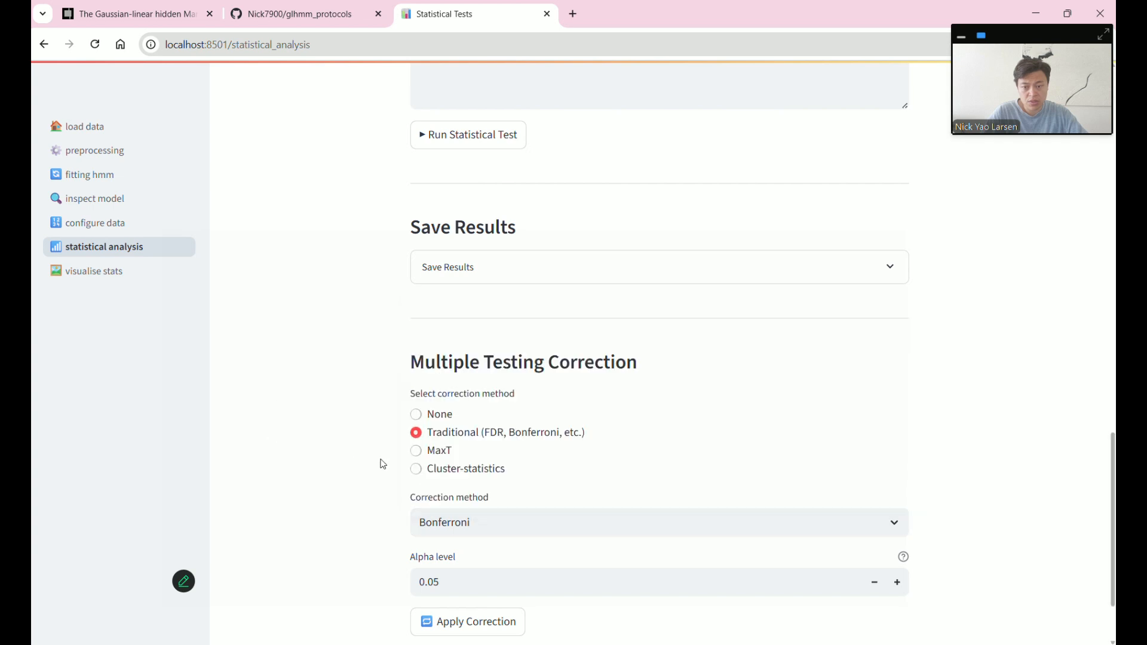
click(445, 420)
click(451, 449)
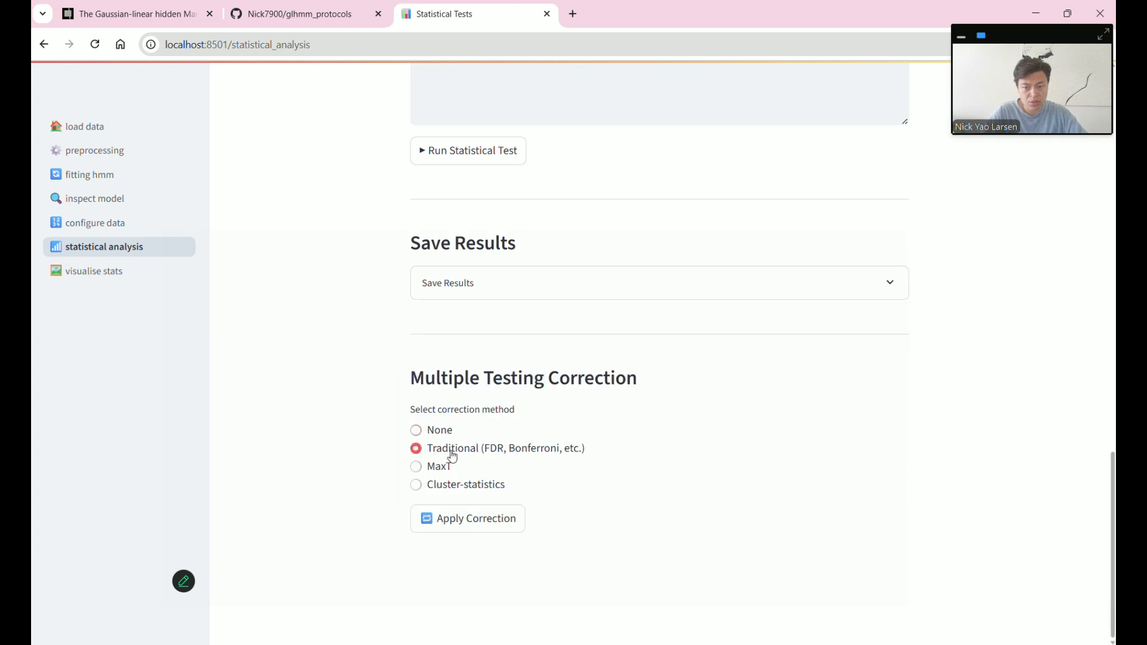
scroll(765, 496, down, 1)
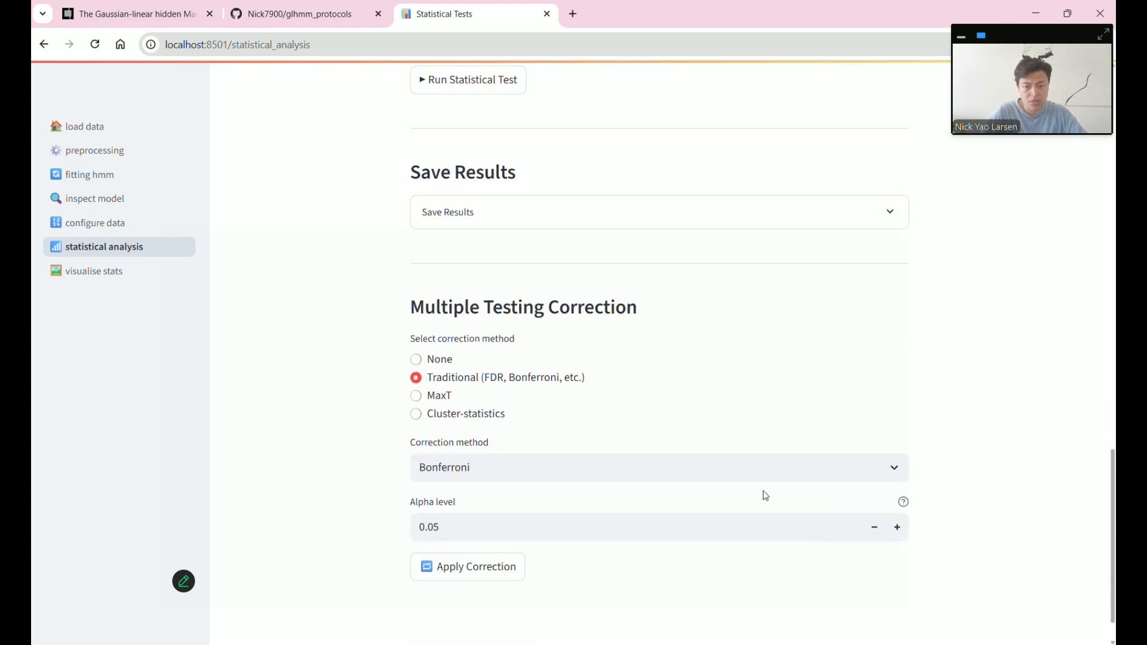
click(681, 479)
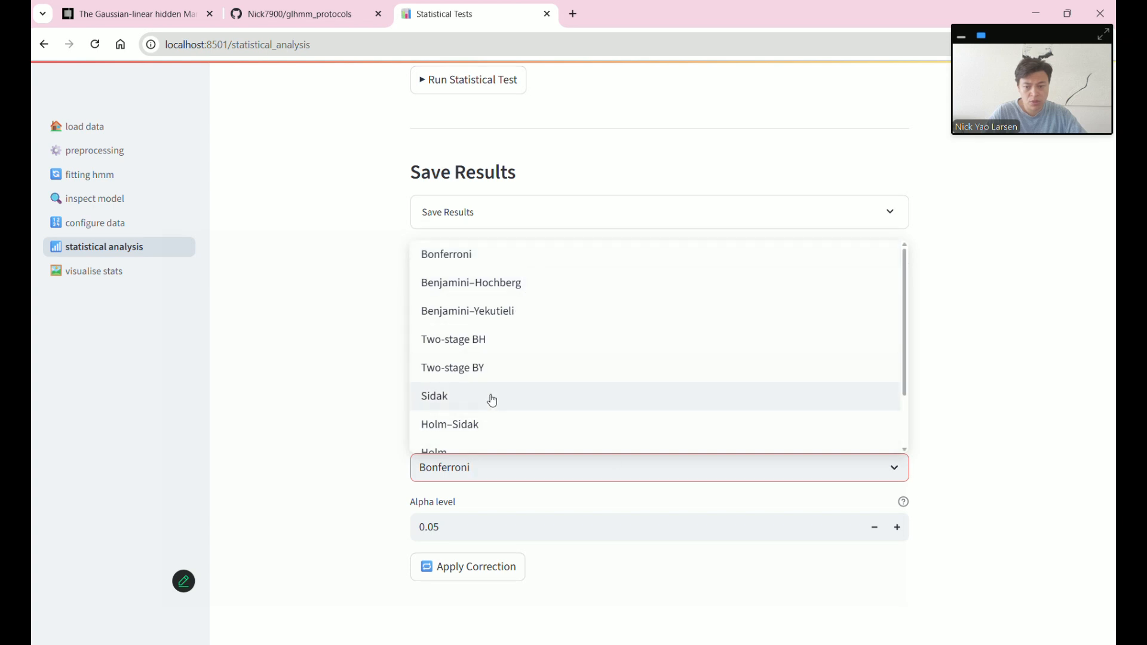
scroll(555, 399, down, 2)
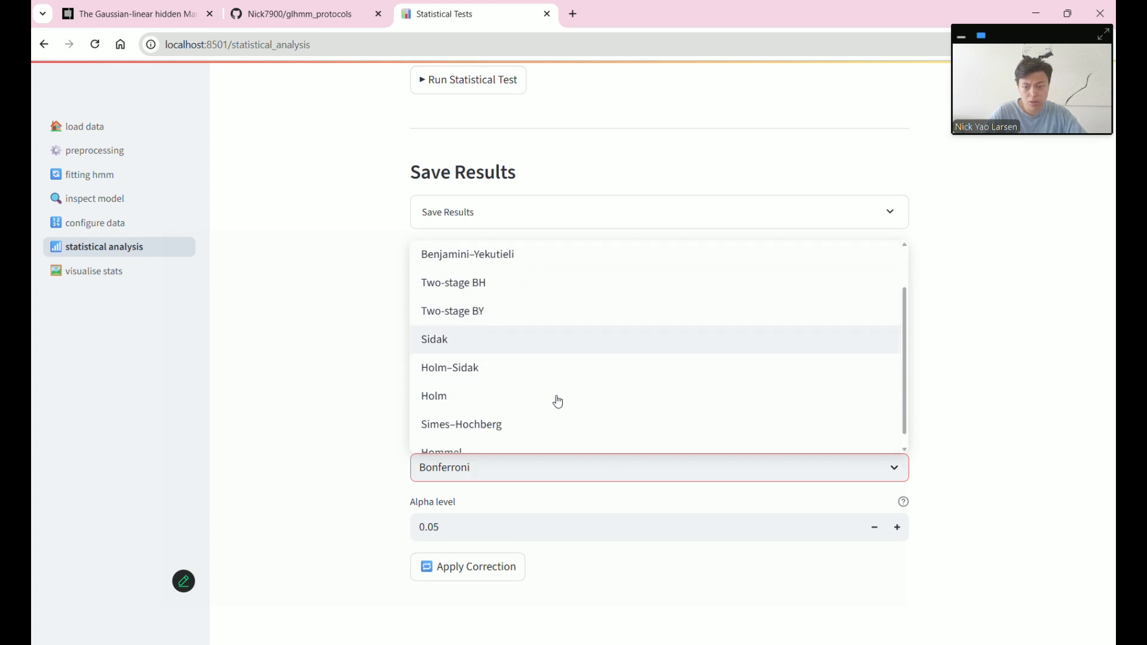
click(355, 470)
- Apply a Benjamini–Hochberg correction and go to the Visualize Test Results page
click(500, 464)
click(483, 289)
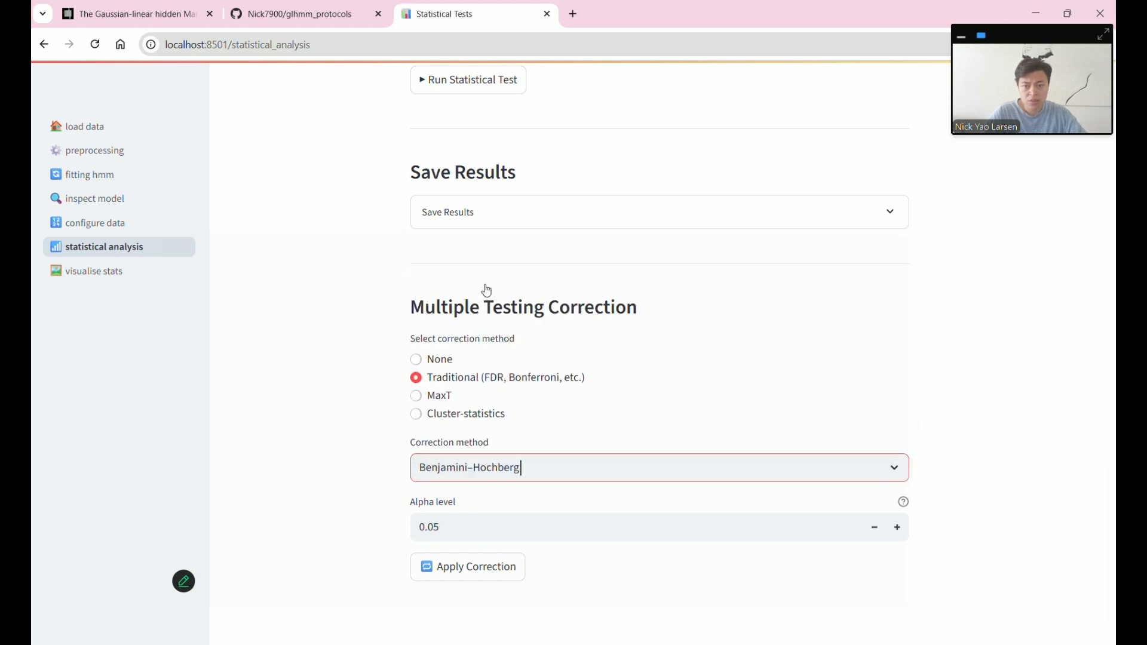
click(470, 523)
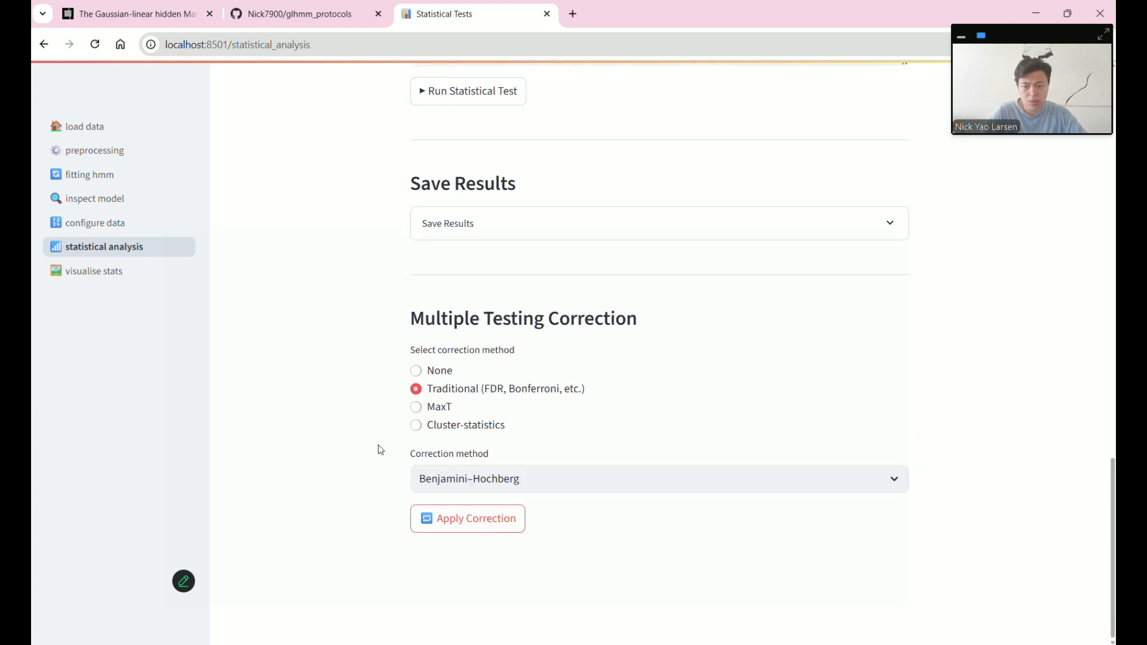
click(138, 276)
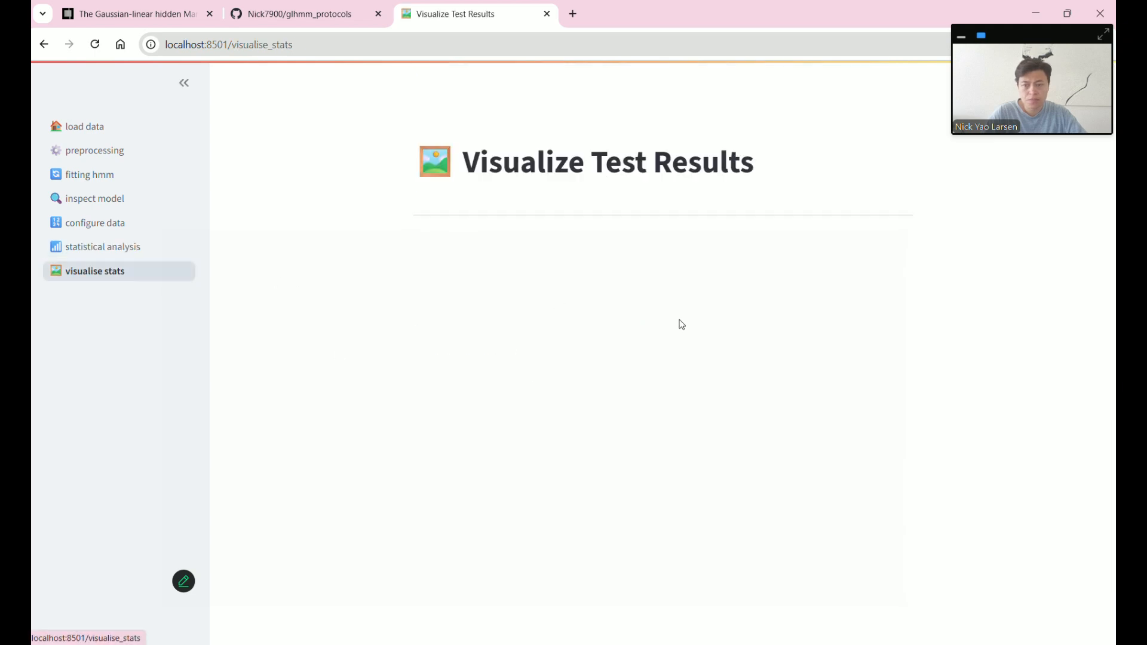
- Try alpha 0.01 on the uncorrected p-value plot, then set it back to 0.05
scroll(706, 356, down, 7)
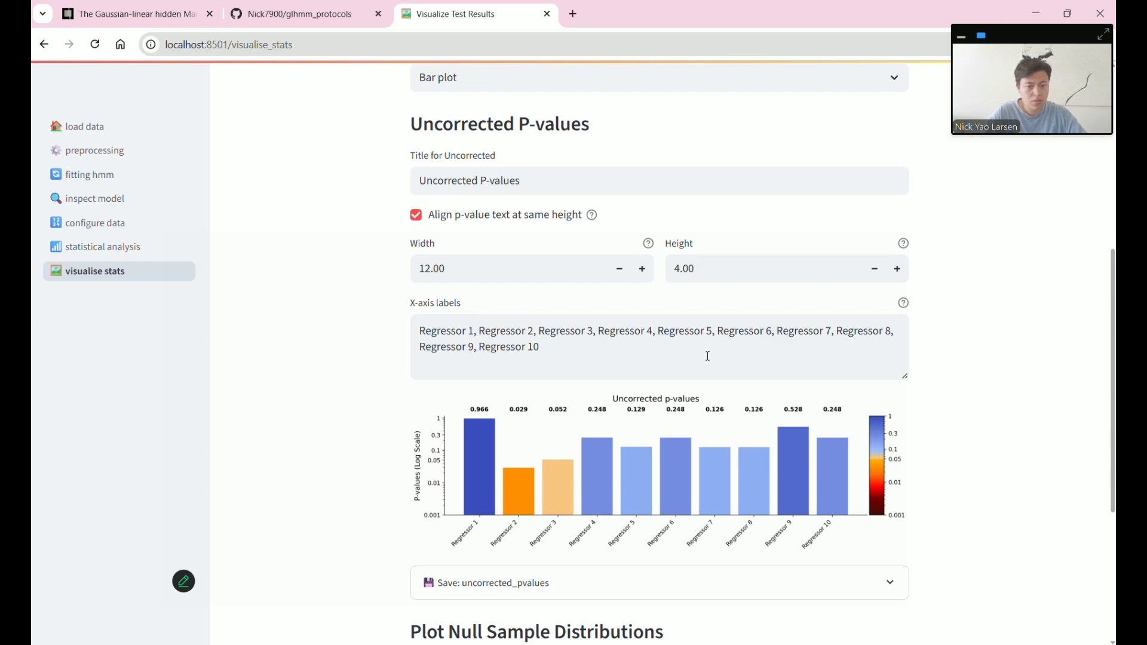
scroll(708, 356, up, 6)
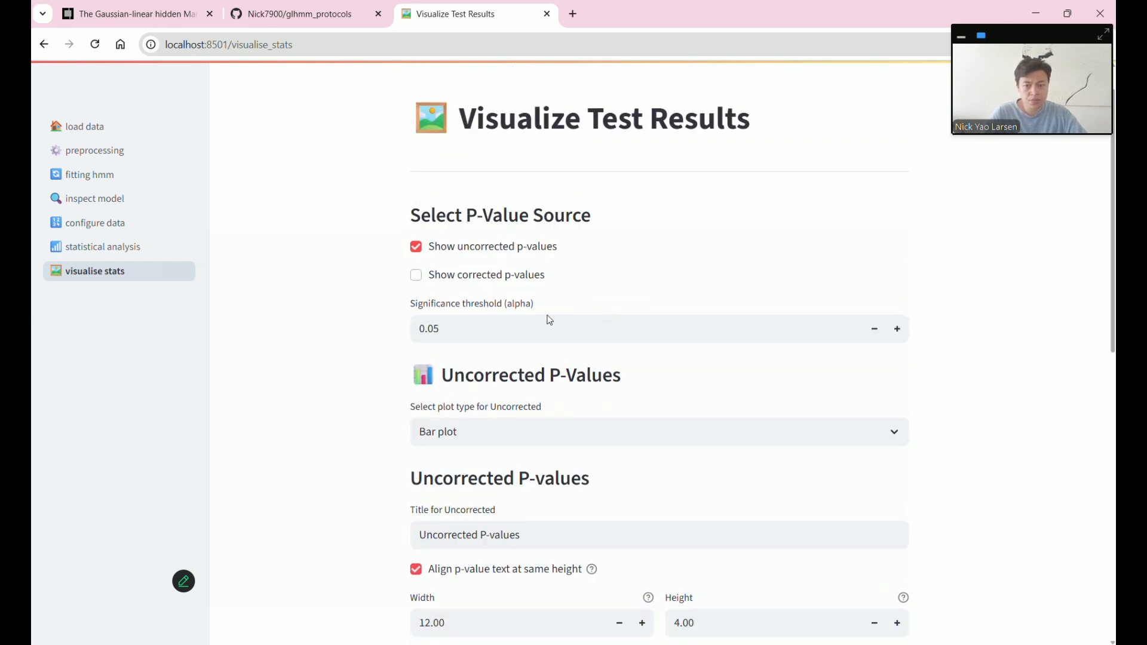
scroll(968, 384, down, 5)
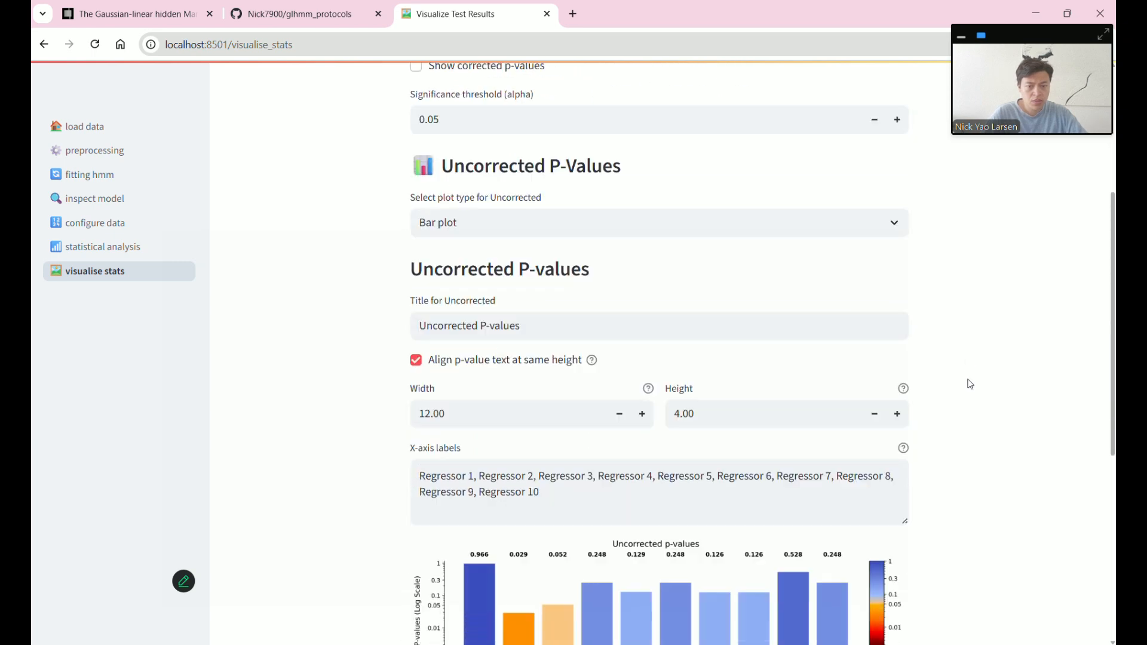
scroll(623, 271, up, 1)
click(442, 116)
key(BackSpace)
text(1)
key(Return)
scroll(600, 487, down, 2)
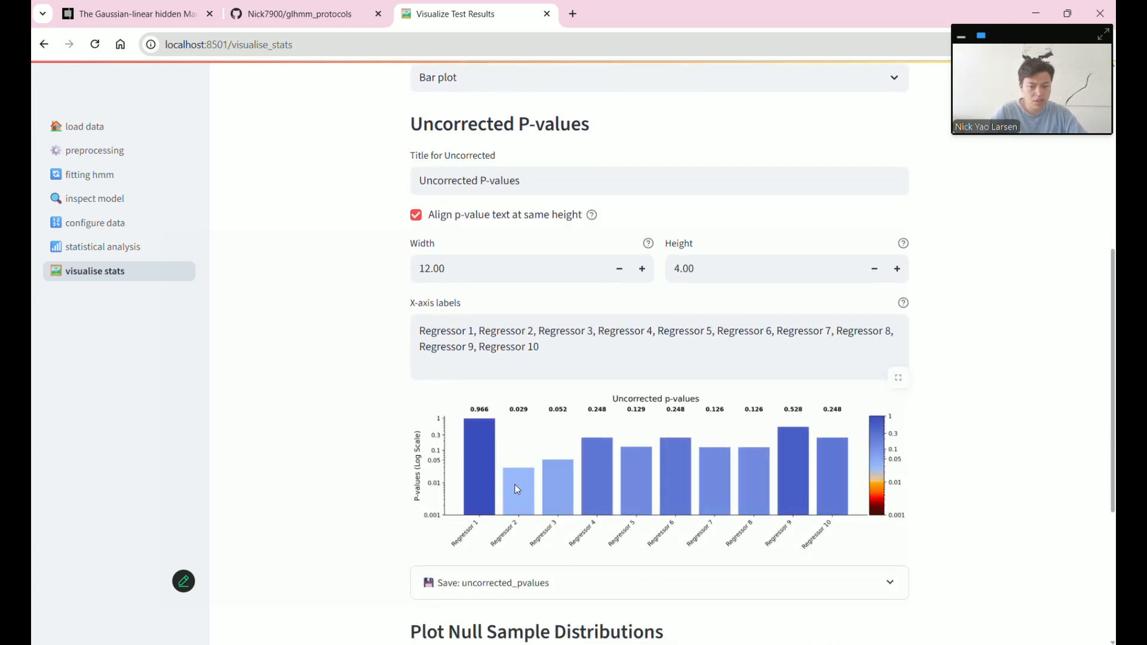
scroll(734, 423, up, 2)
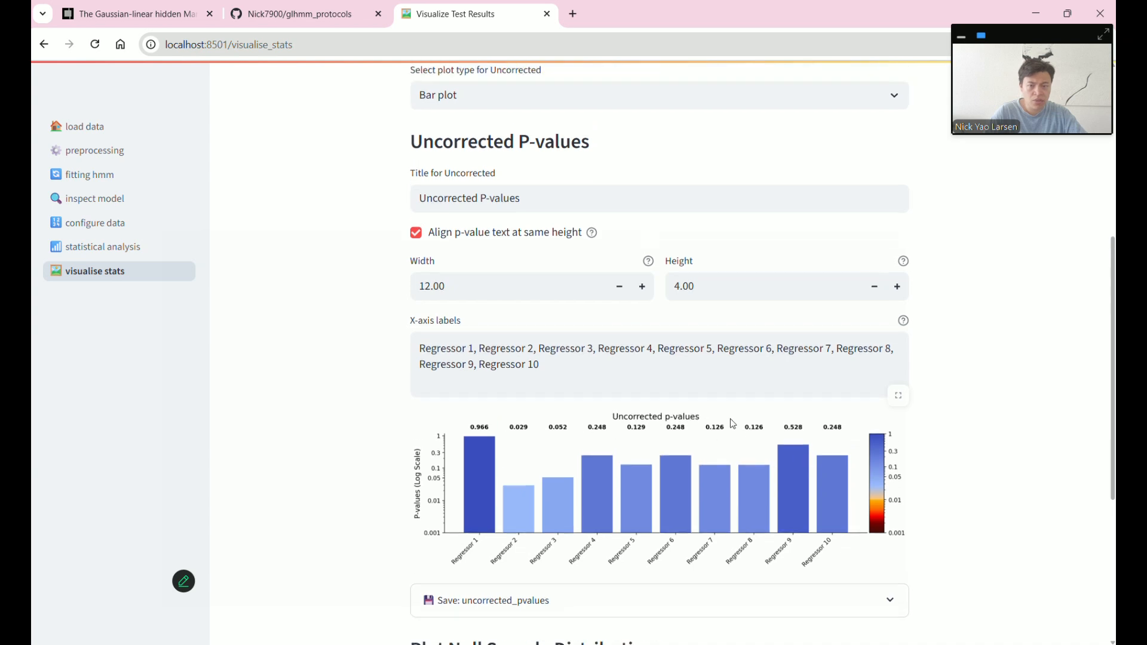
key(BackSpace)
text(5)
key(Return)
- Append ' - TEst' to the uncorrected plot's title
scroll(361, 285, down, 2)
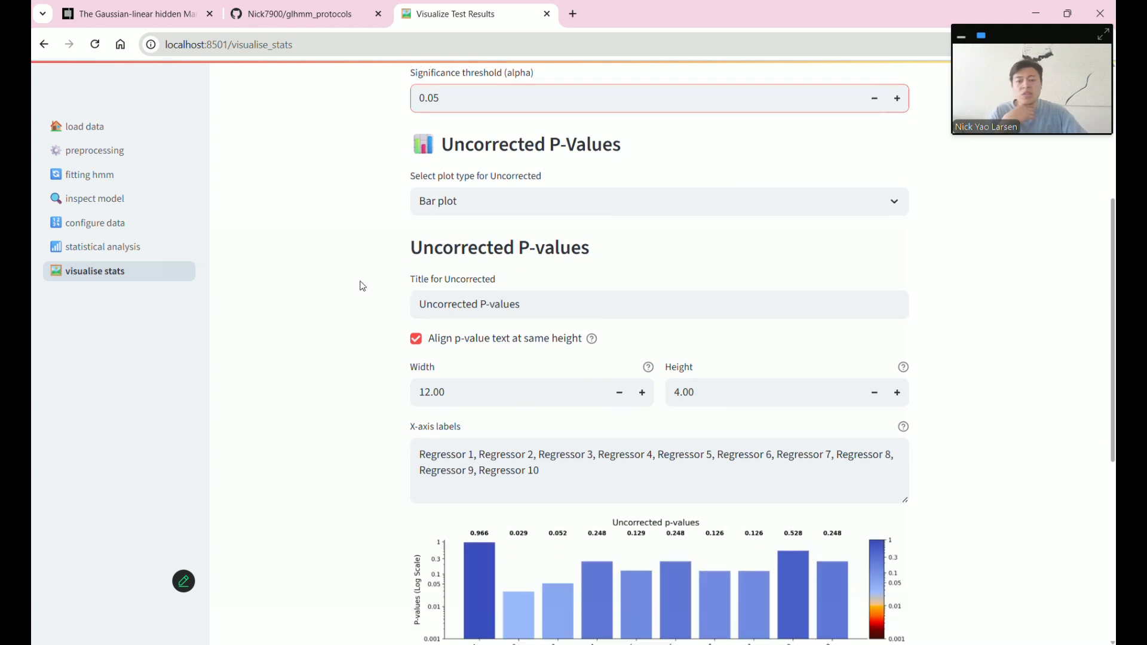
scroll(520, 424, up, 1)
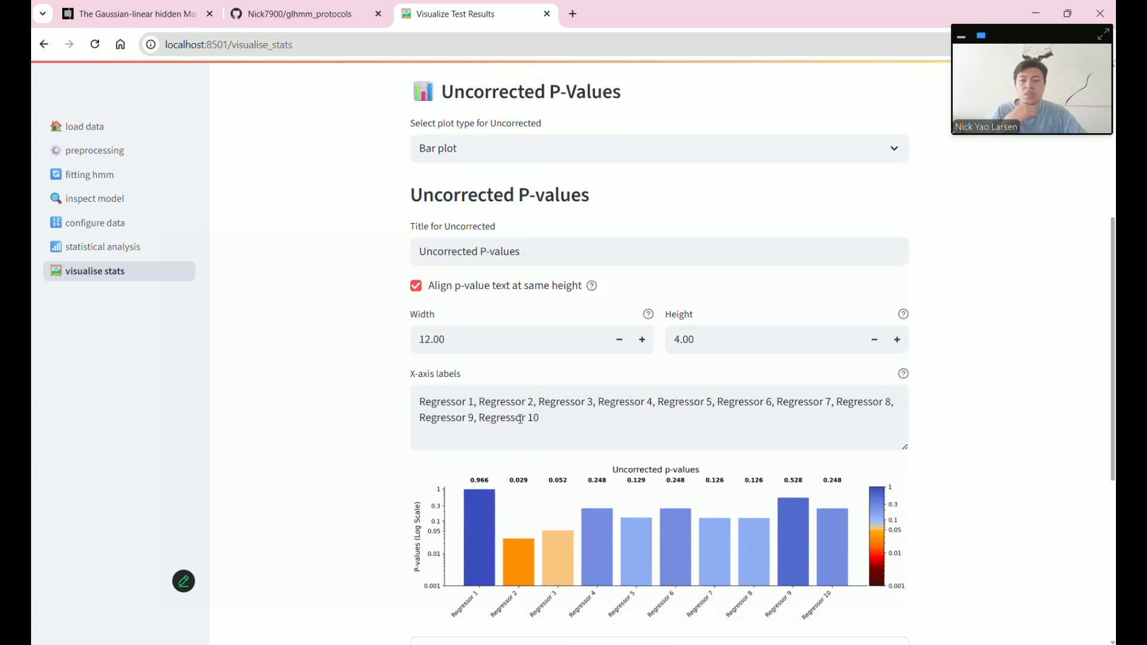
click(548, 250)
text(- TEst)
key(Return)
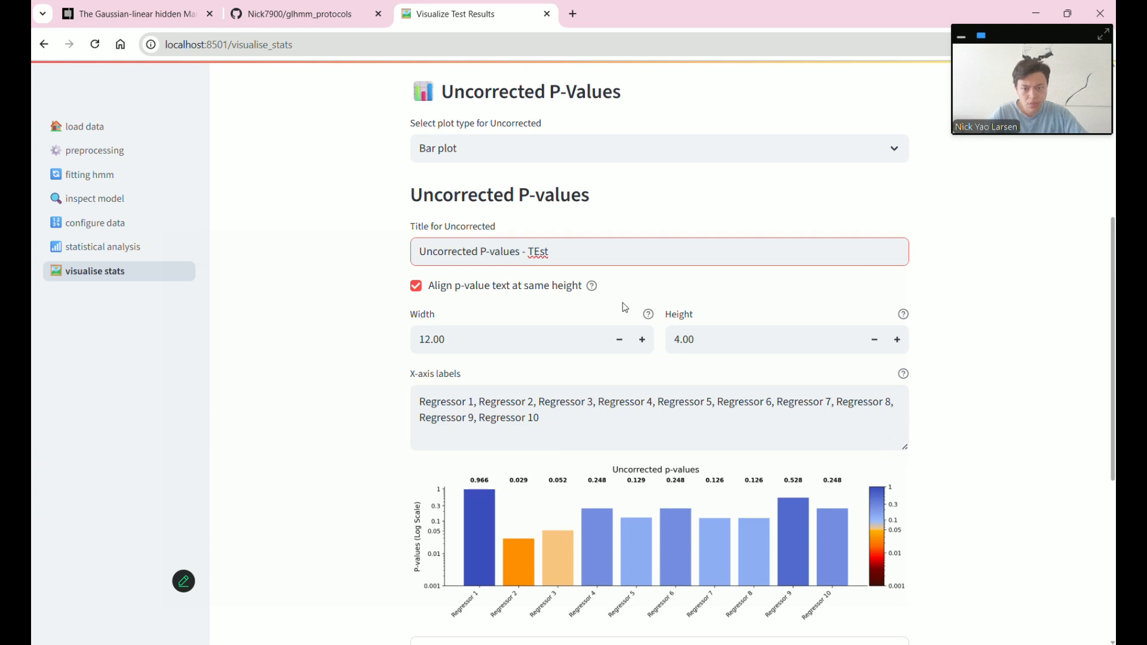
- Remove ' - TEst' to restore the title 'Uncorrected P-values'
key(BackSpace)
key(BackSpace)
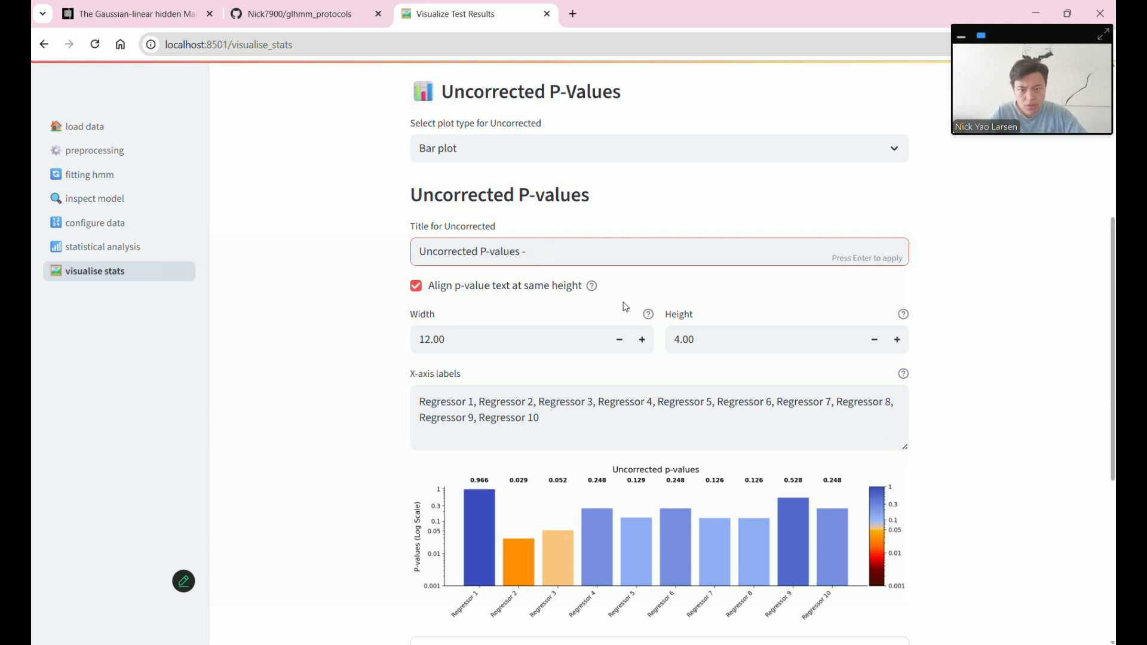
key(Return)
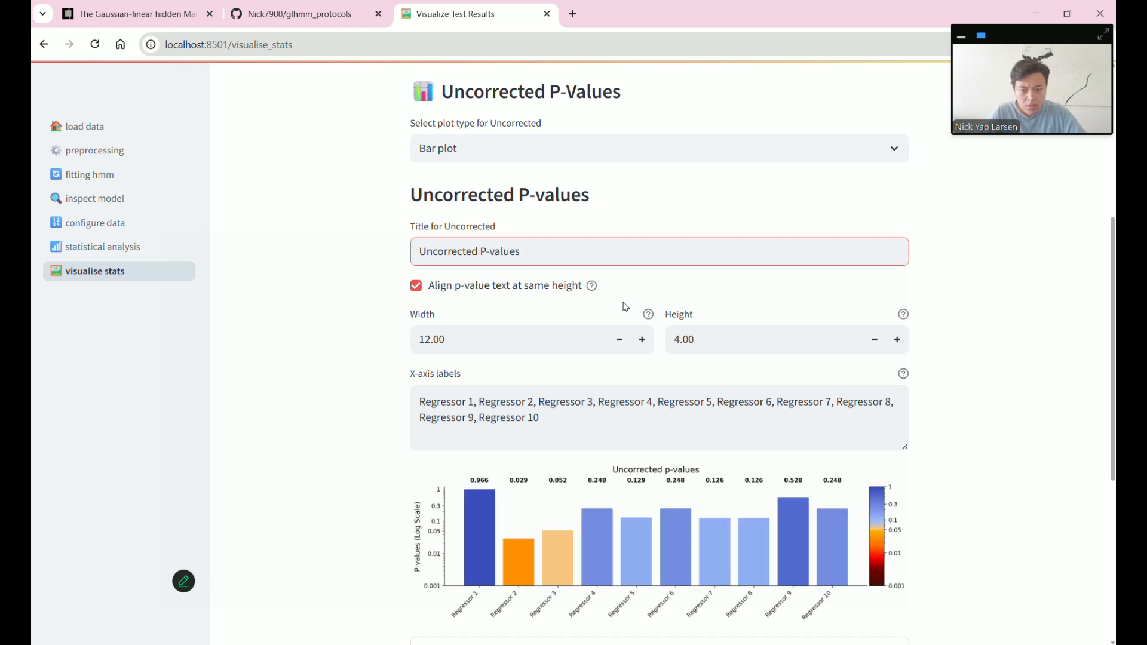
scroll(625, 307, down, 1)
scroll(625, 307, down, 1)
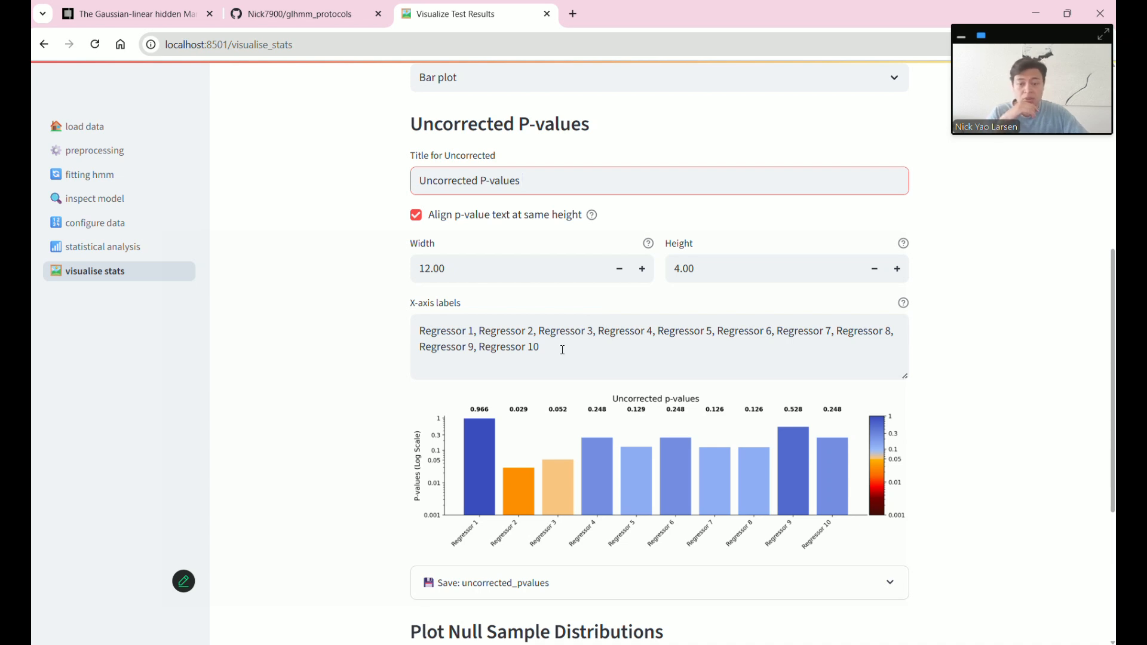
- Rename the first x-axis label from Regressor 1 to Age and turn off same-height p-value text
click(435, 345)
double_click(460, 333)
text(Age)
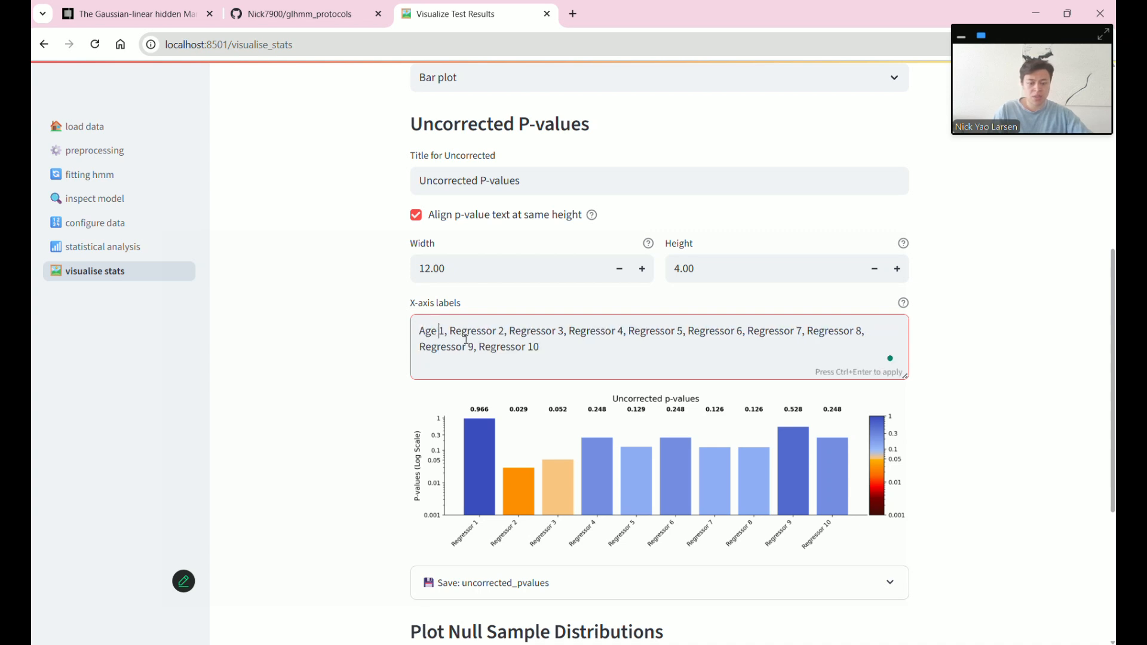
key(Delete)
key(Return)
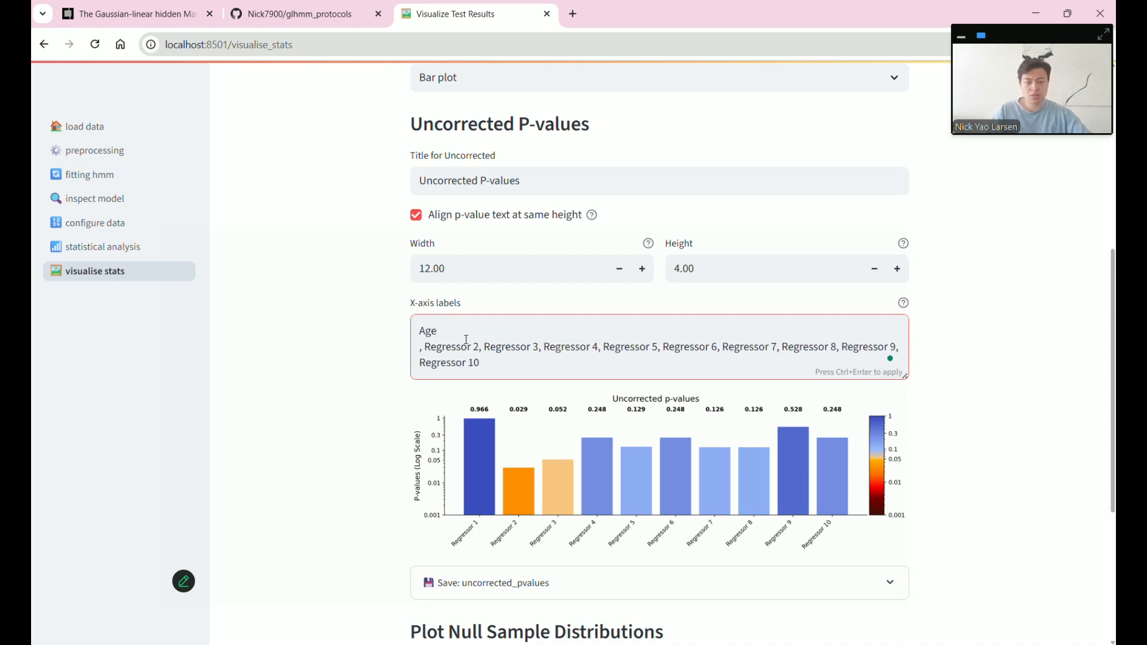
key(BackSpace)
click(593, 350)
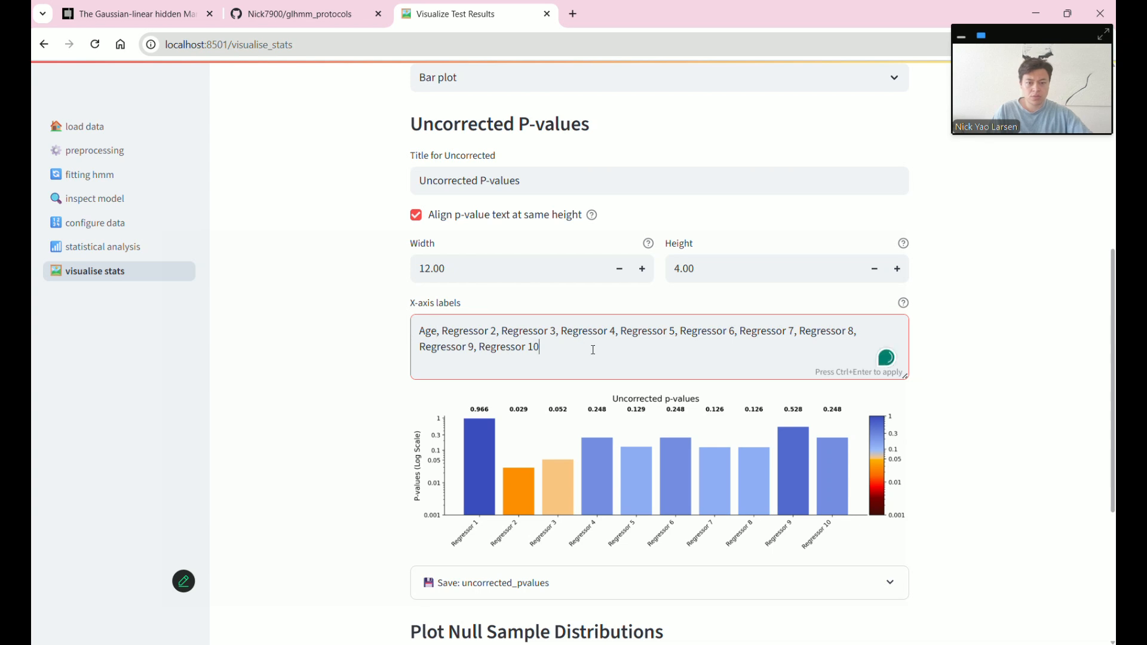
key(ctrl+Return)
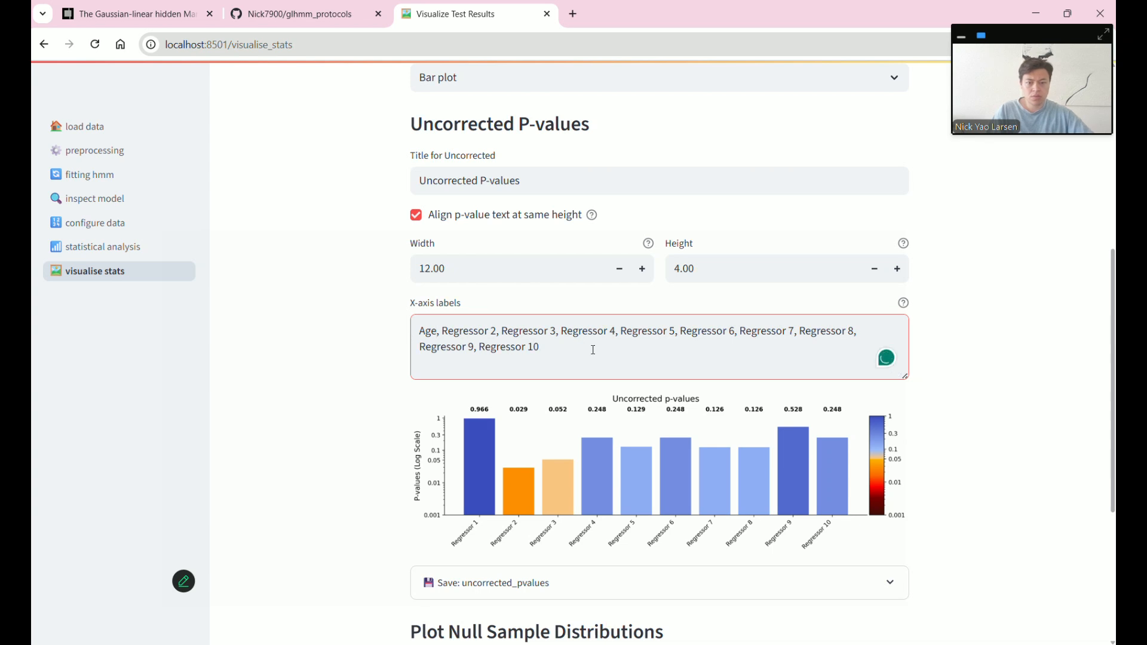
key(BackSpace)
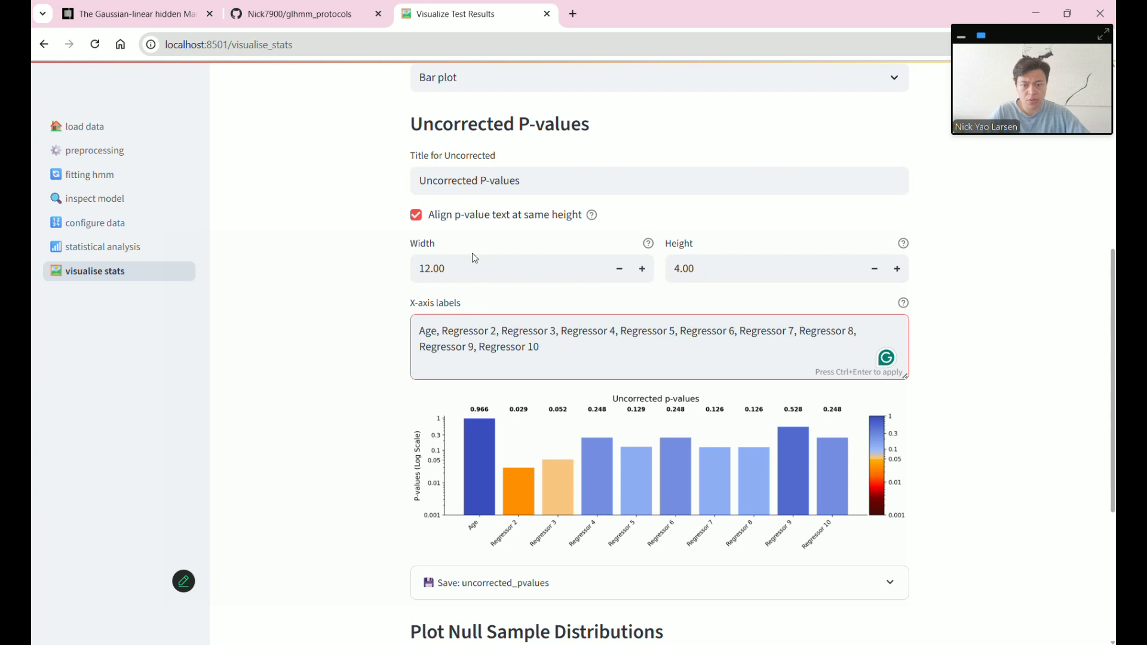
click(415, 215)
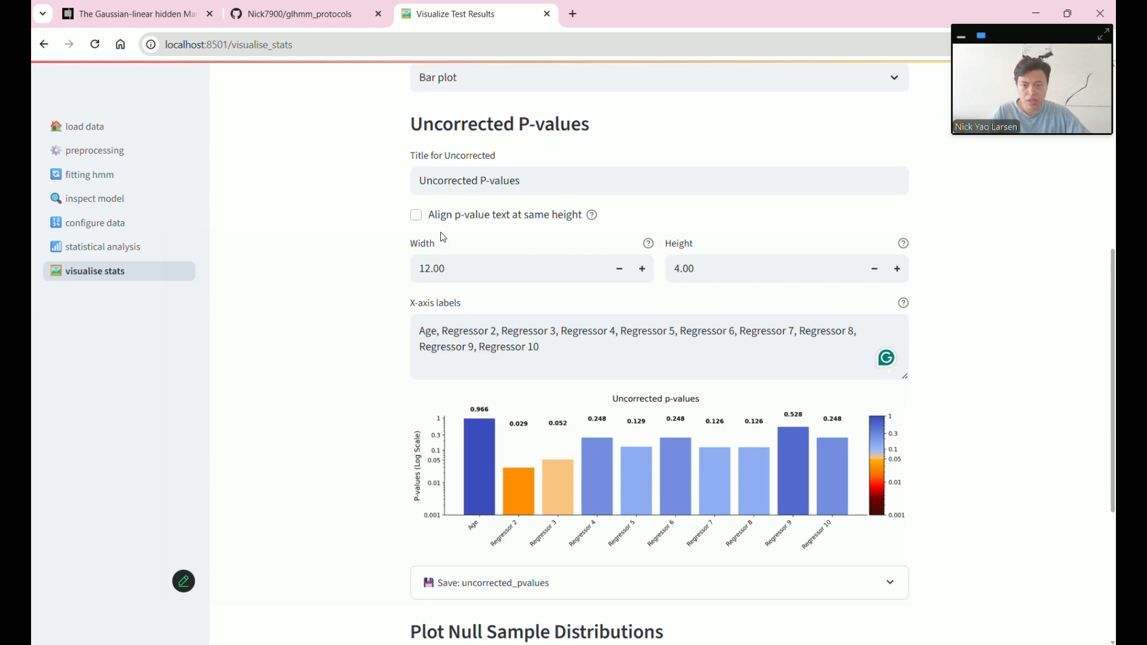
- Plot null permutation distributions for All features and scroll through the resulting plots
scroll(377, 420, down, 3)
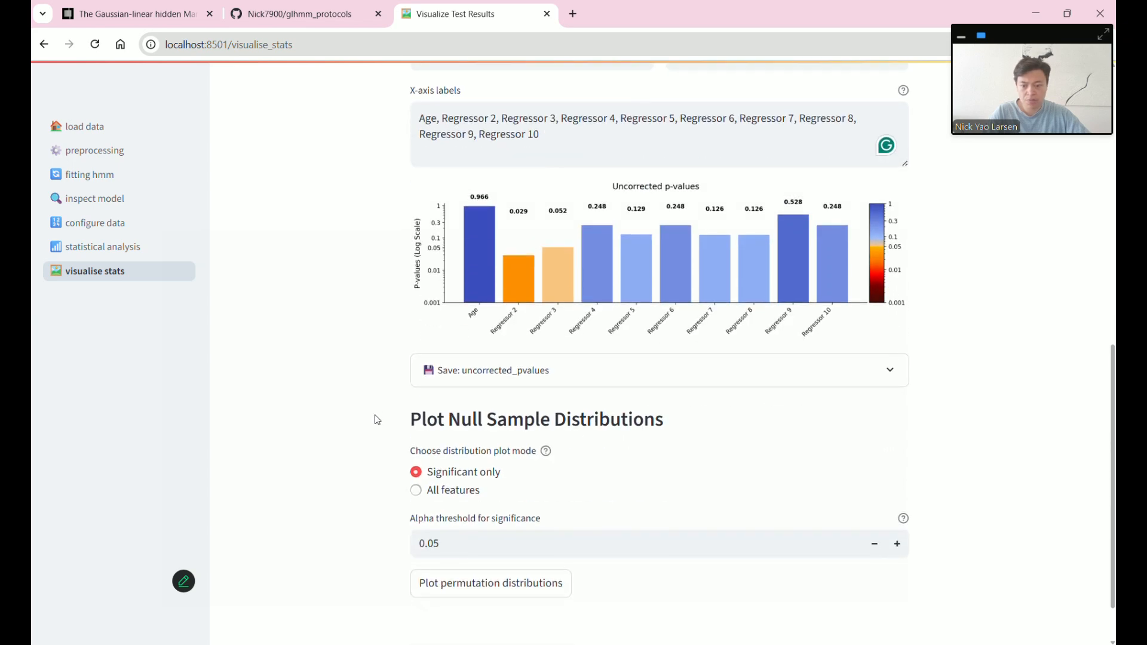
scroll(377, 420, down, 1)
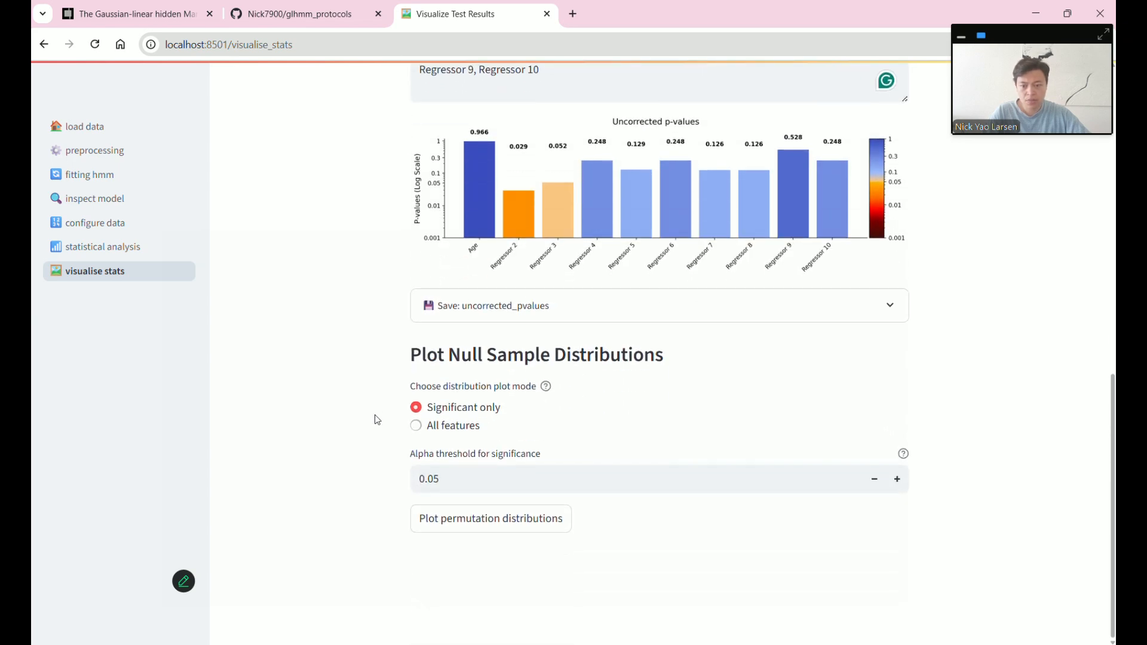
click(416, 425)
click(468, 525)
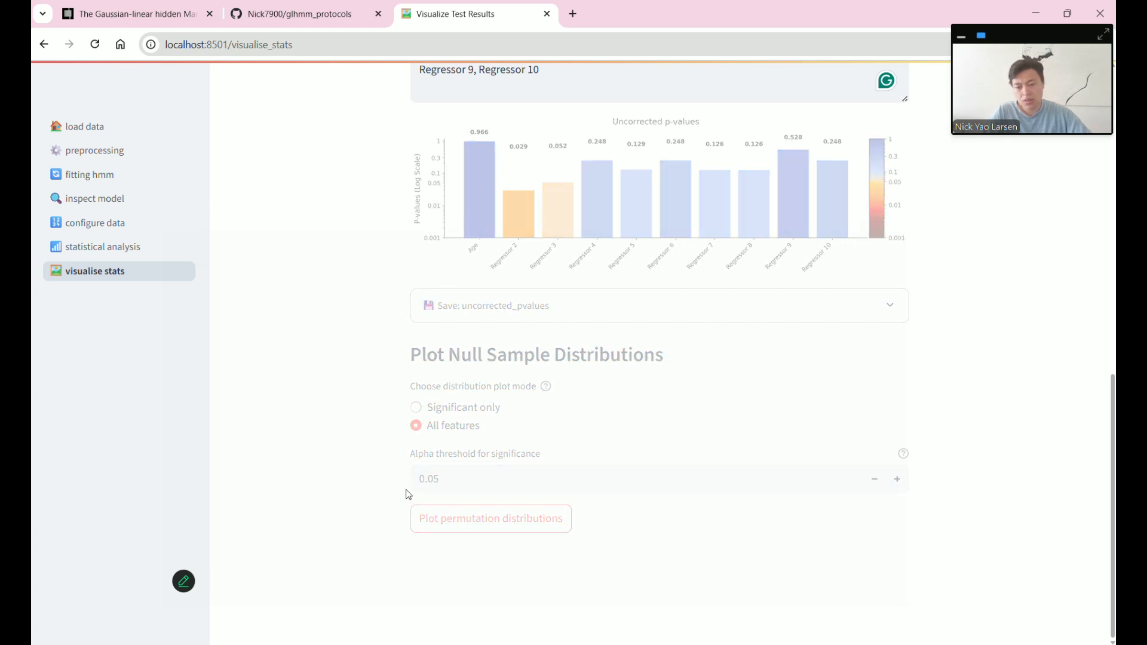
scroll(434, 509, down, 8)
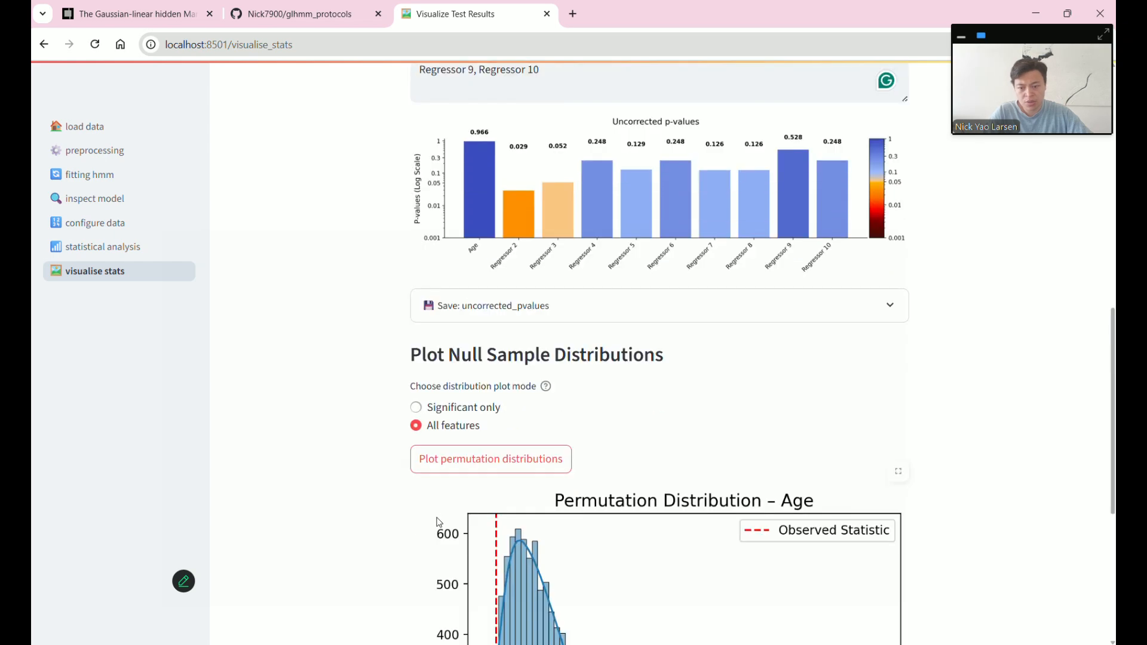
scroll(612, 520, down, 10)
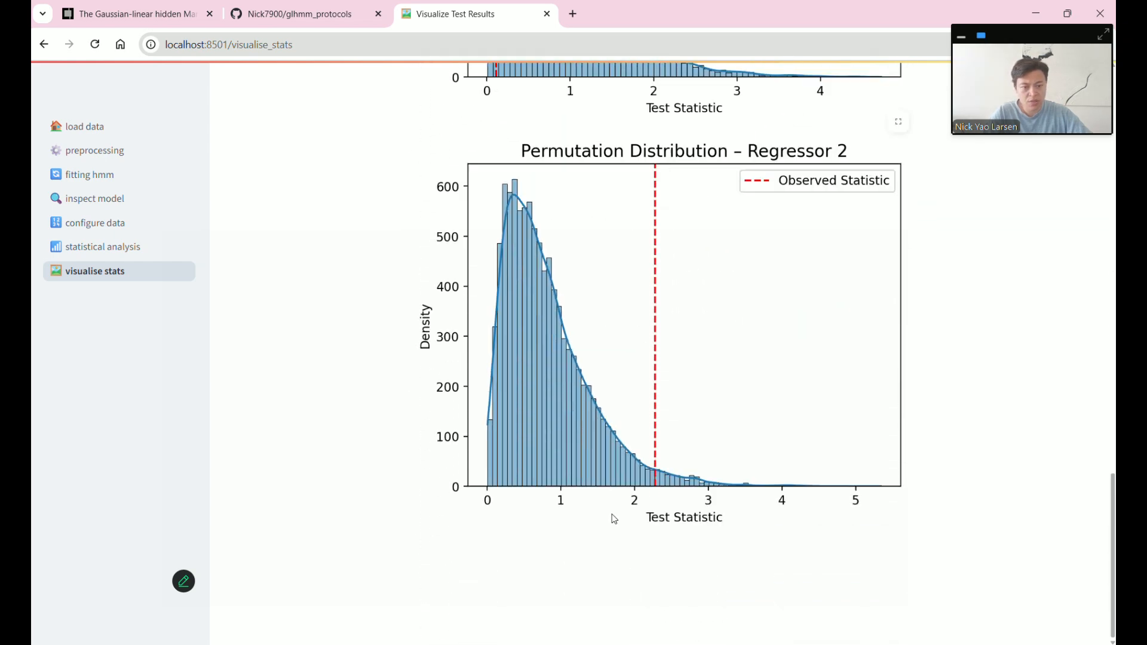
scroll(680, 508, up, 20)
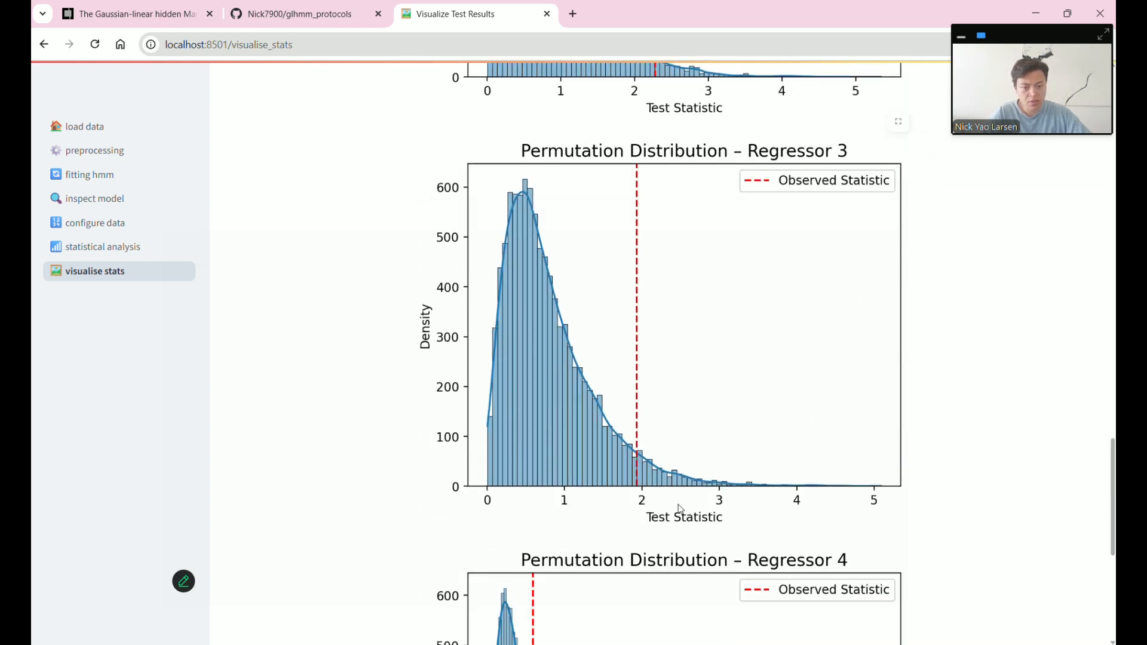
scroll(679, 508, down, 2)
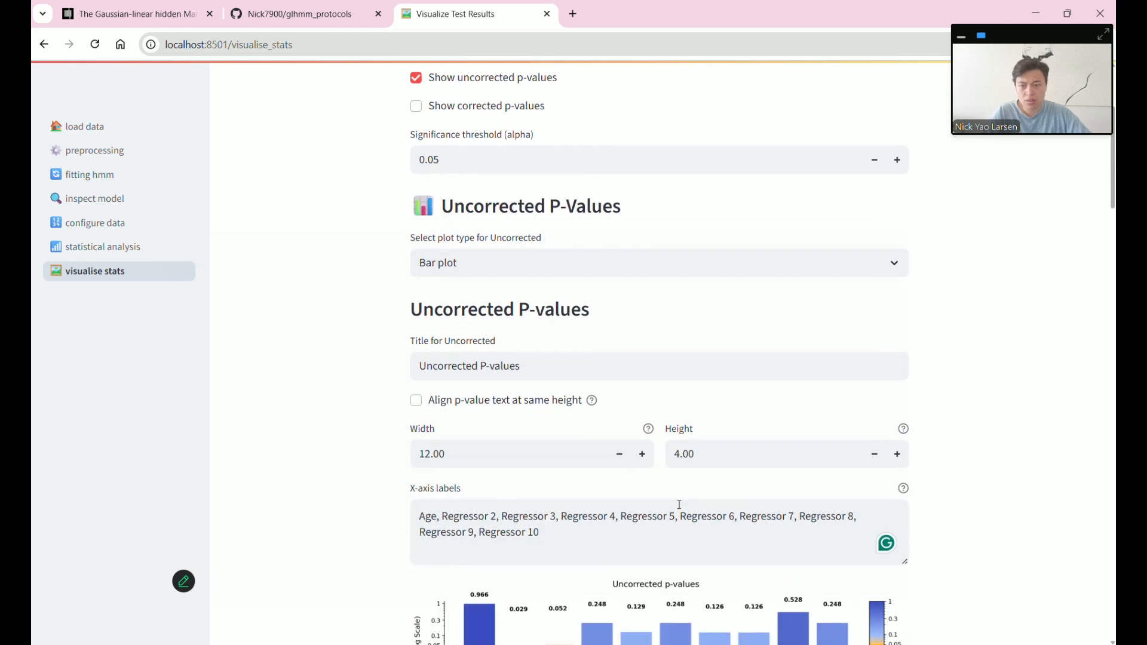
scroll(679, 505, up, 3)
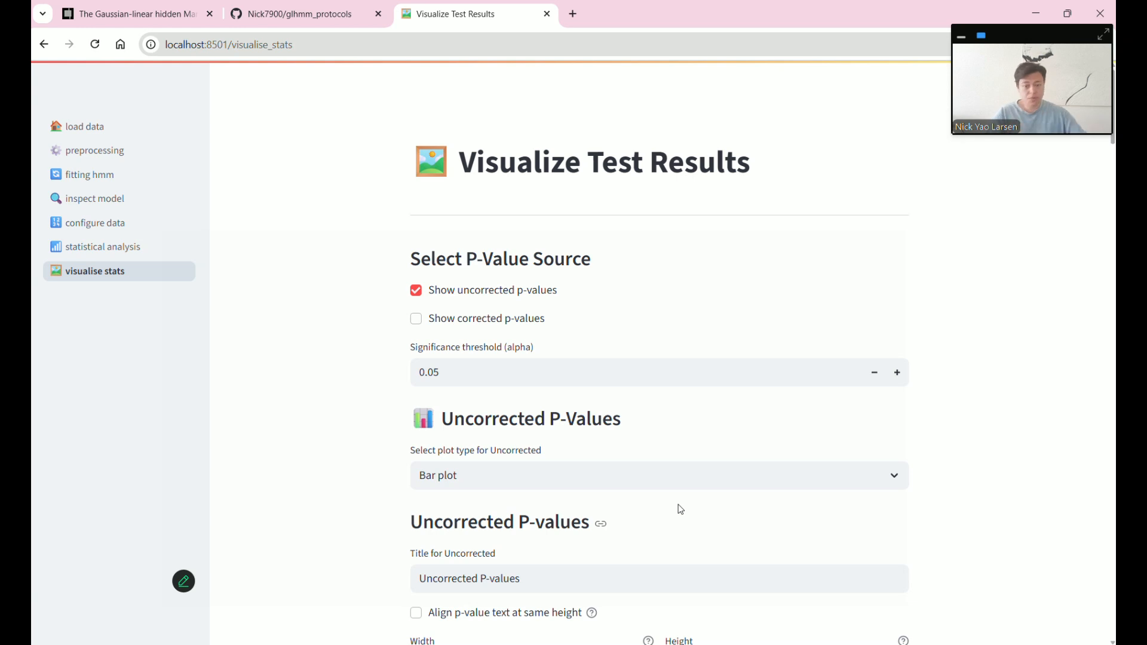
- Review the files in the glhmm GUI data folder, then return to the load data page
mouse_move(573, 644)
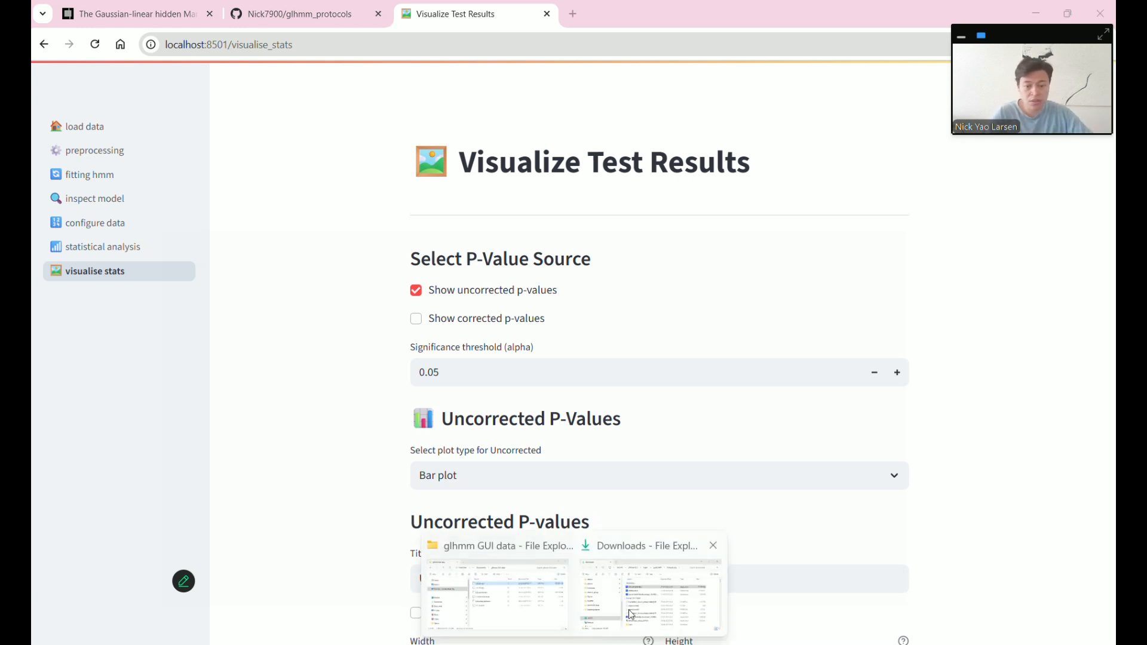
click(539, 608)
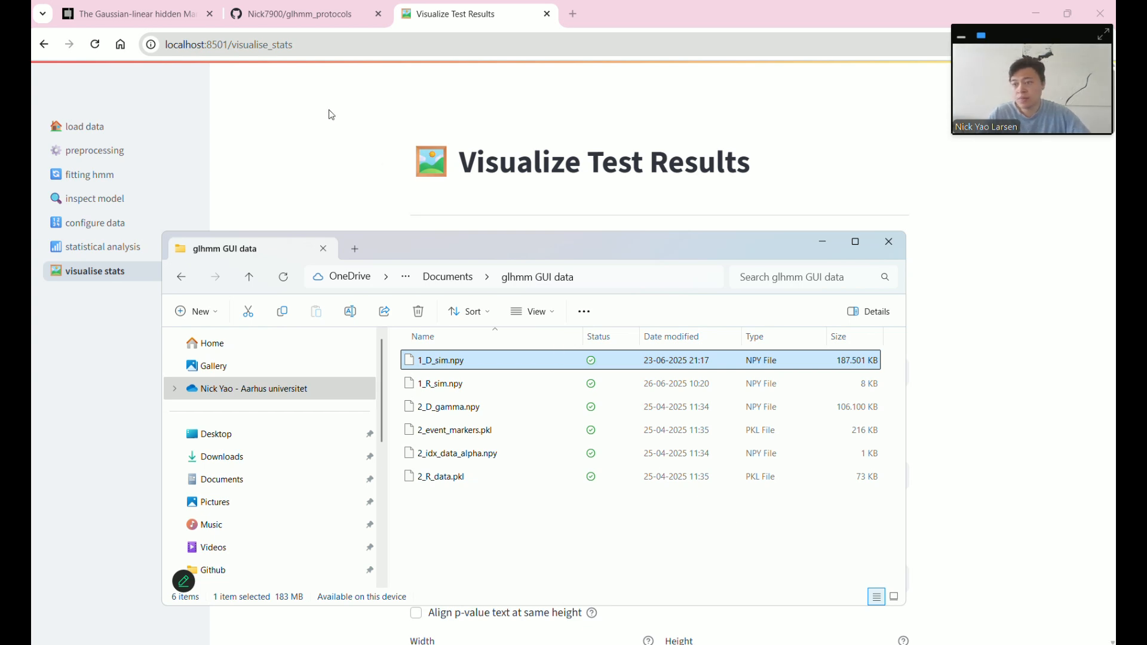
click(136, 127)
scroll(289, 294, down, 4)
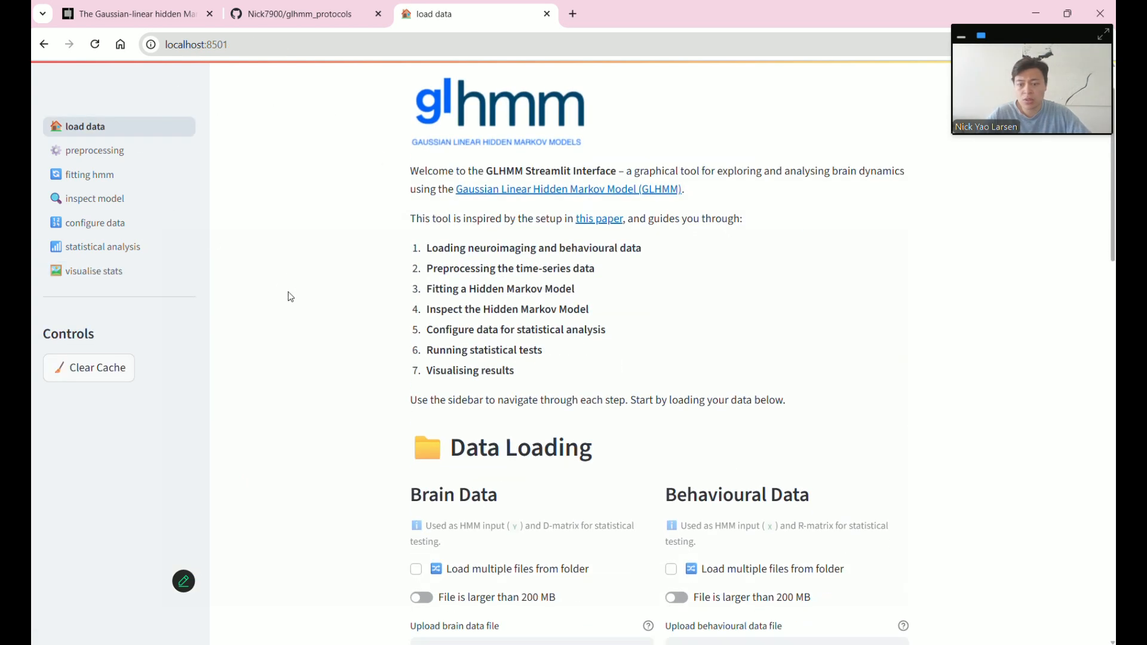
- Clear the cache and load 2_D_gamma.npy as brain data
click(112, 372)
scroll(358, 394, down, 3)
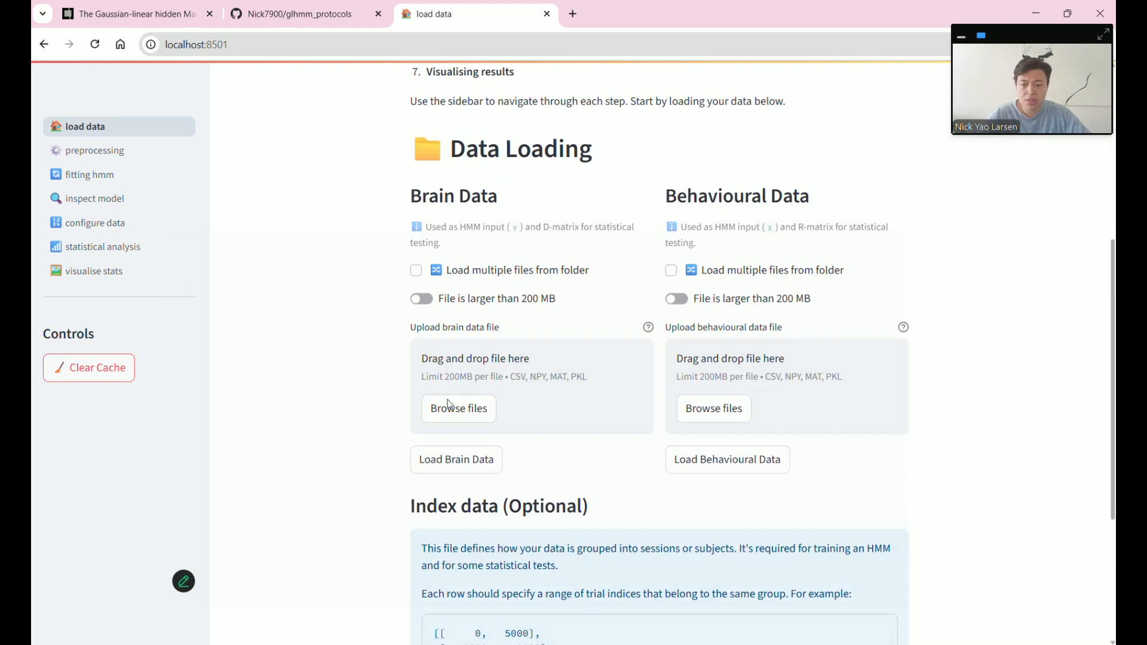
click(471, 412)
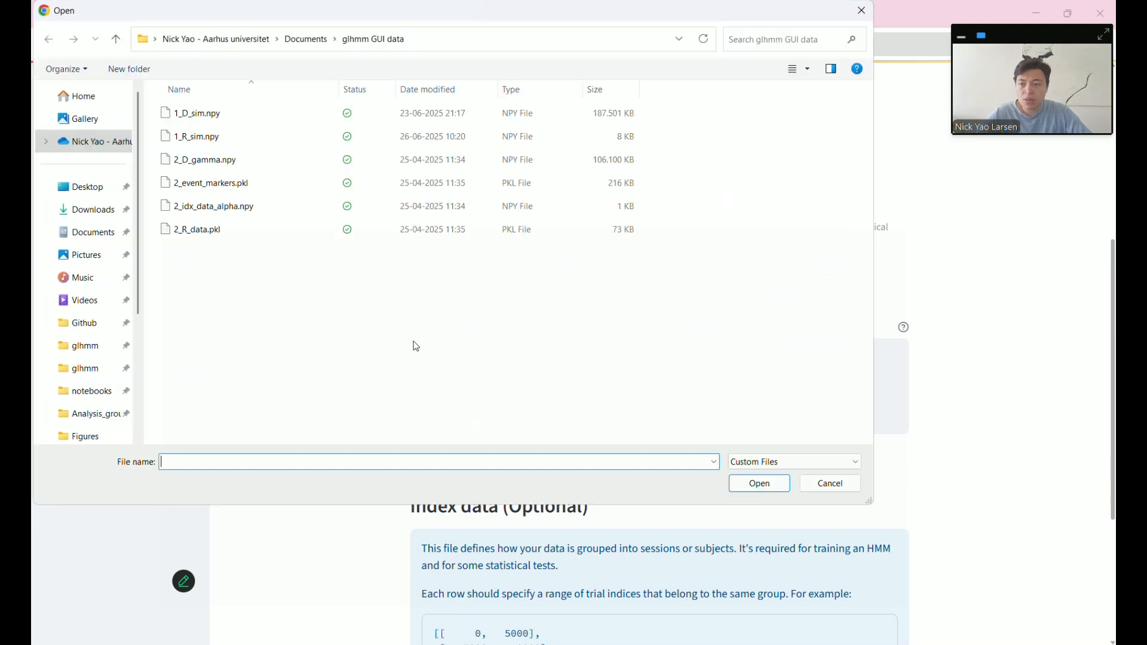
double_click(228, 166)
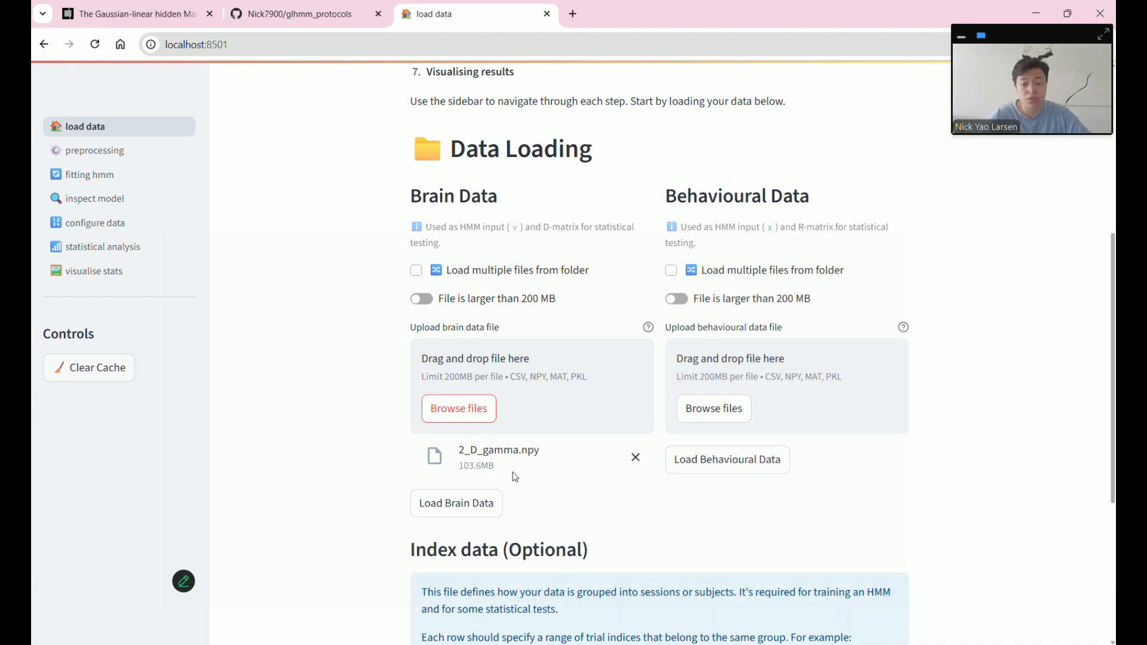
click(484, 512)
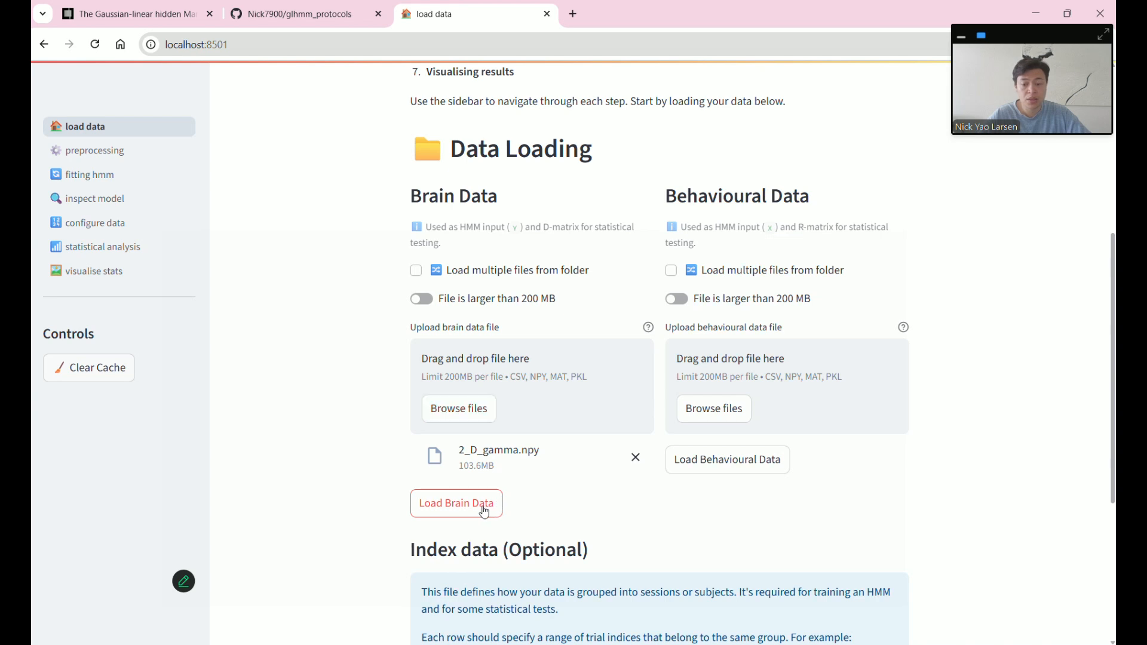
- Load 2_R_data.pkl as behavioural data
click(727, 409)
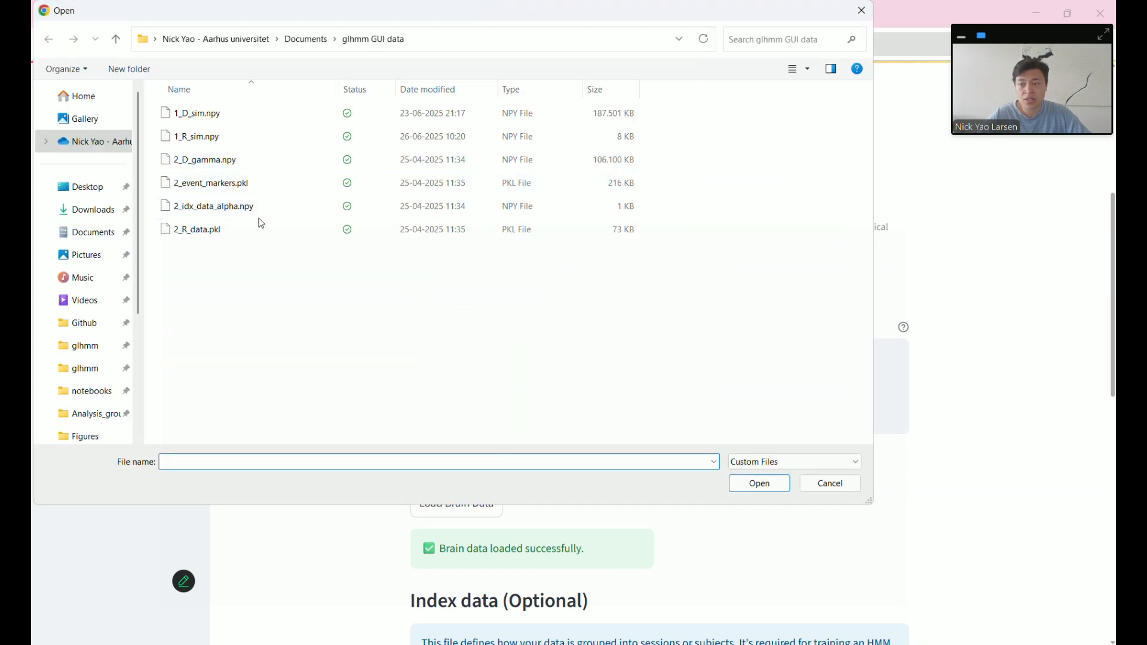
double_click(248, 233)
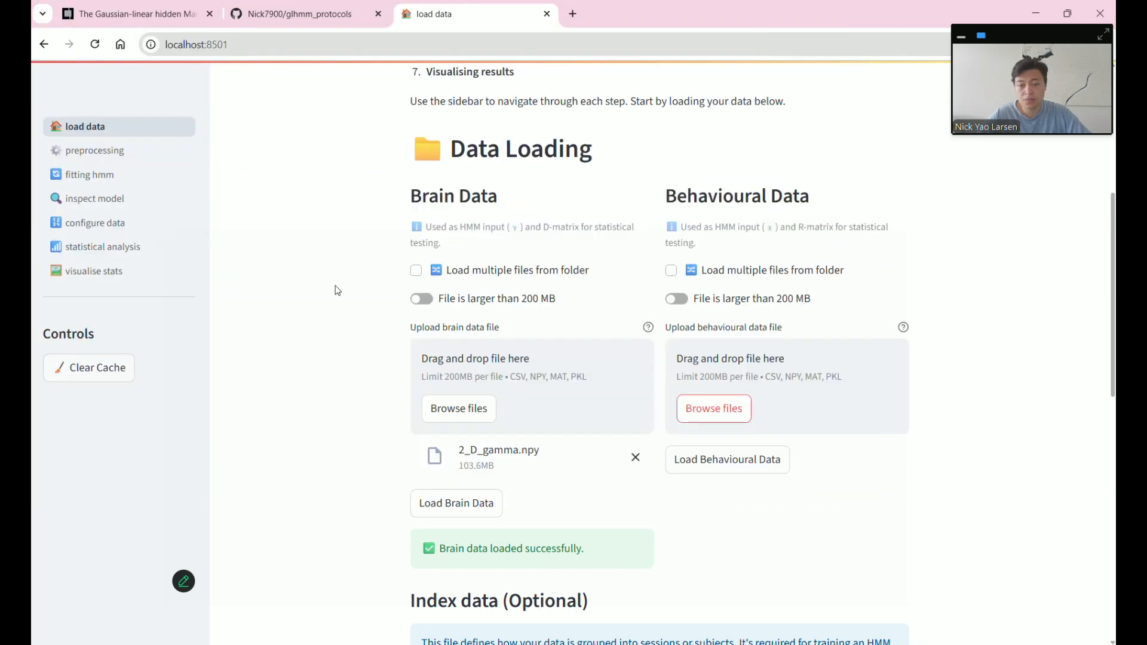
click(716, 509)
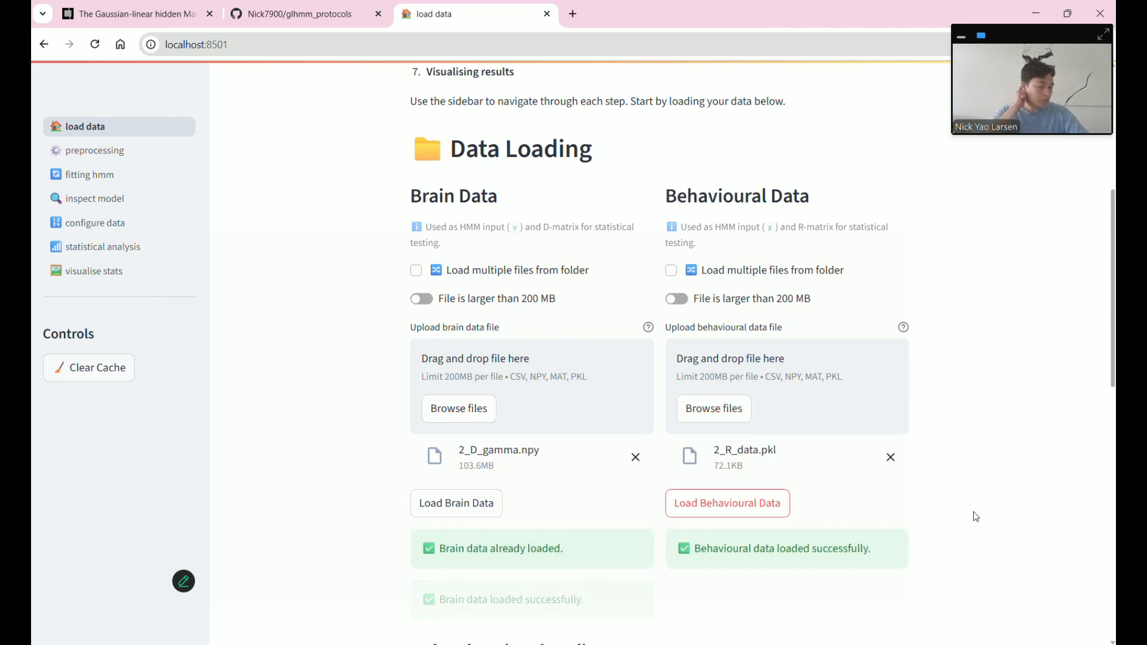
scroll(975, 516, down, 6)
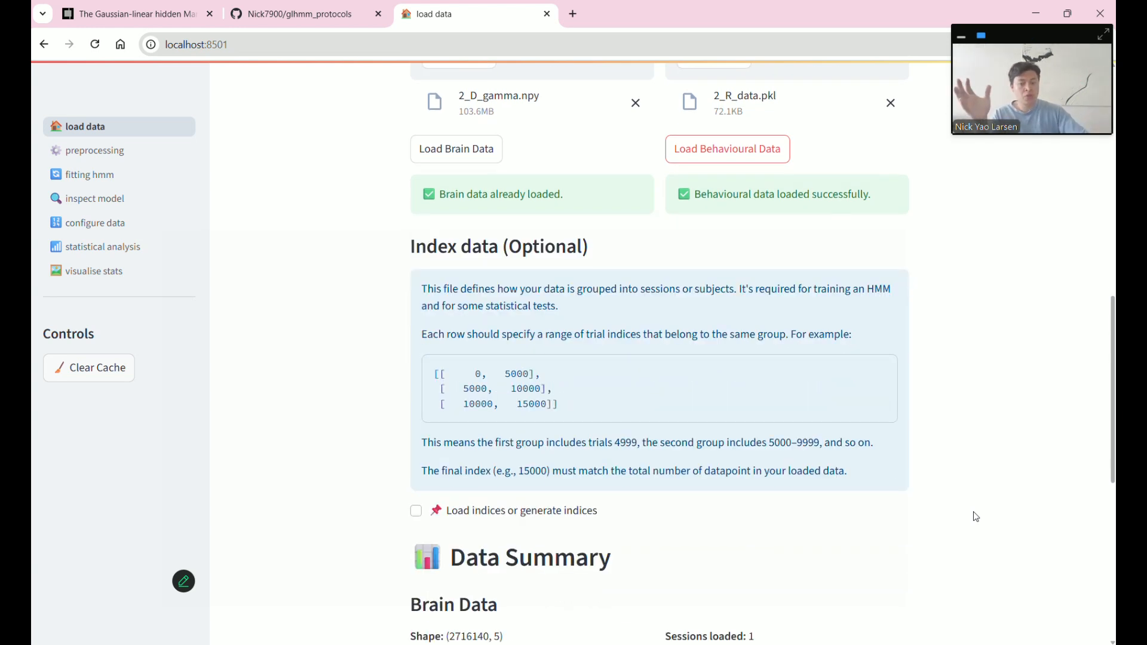
- Upload and load the session indices file 2_idx_data_alpha.npy
scroll(975, 517, down, 6)
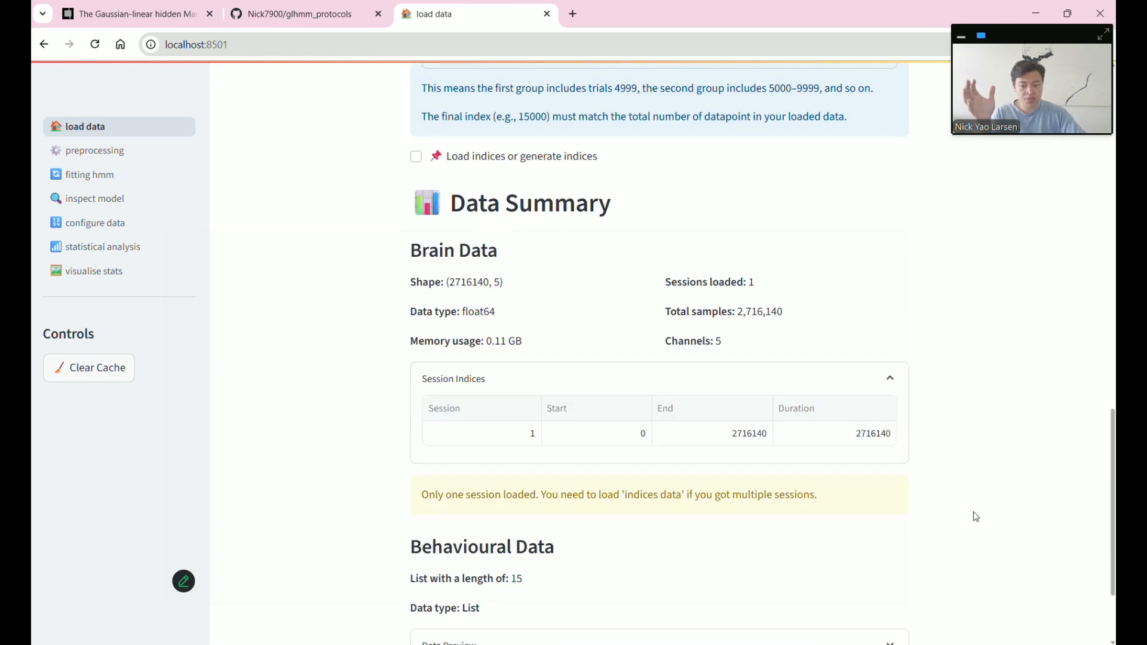
scroll(975, 517, up, 3)
scroll(975, 517, up, 3)
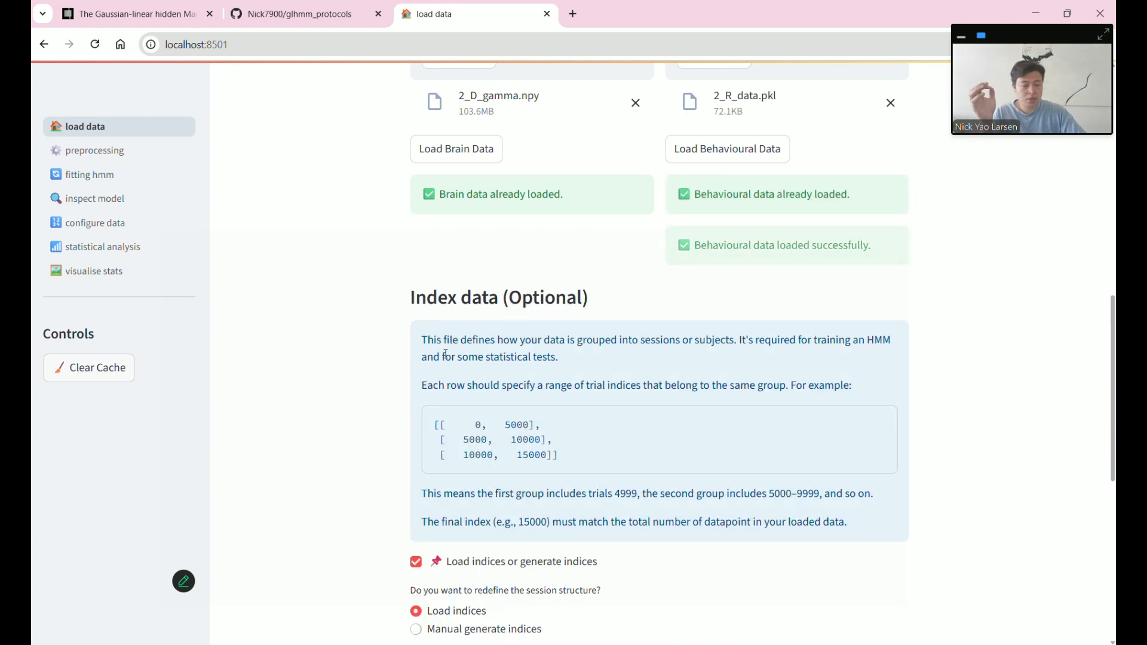
scroll(487, 504, down, 1)
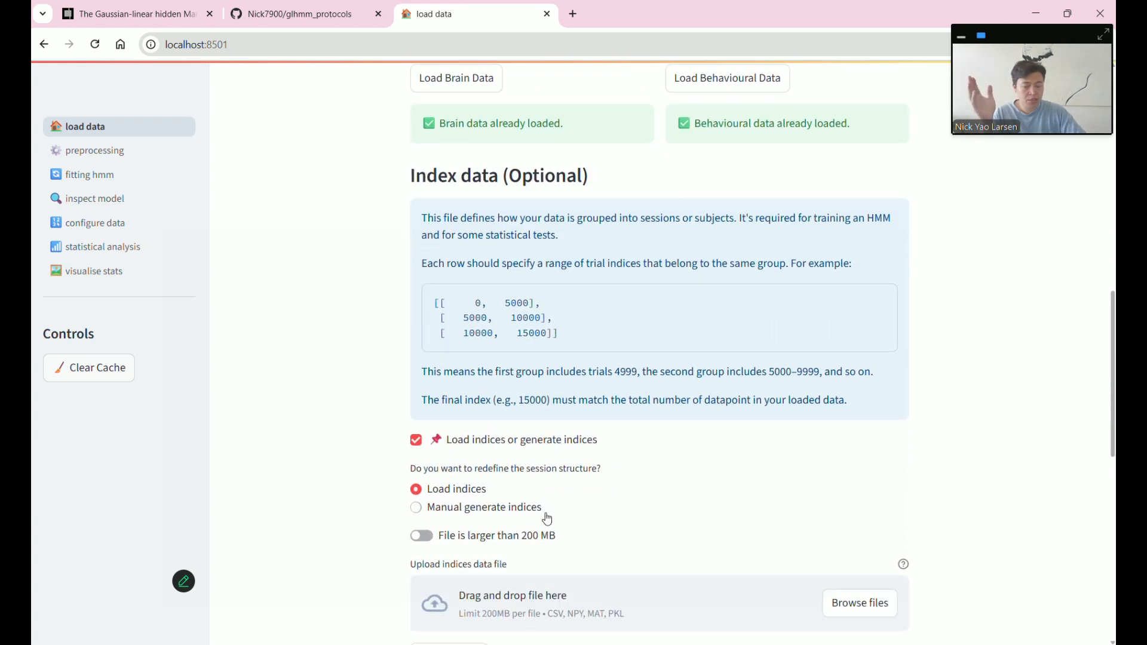
scroll(532, 513, down, 1)
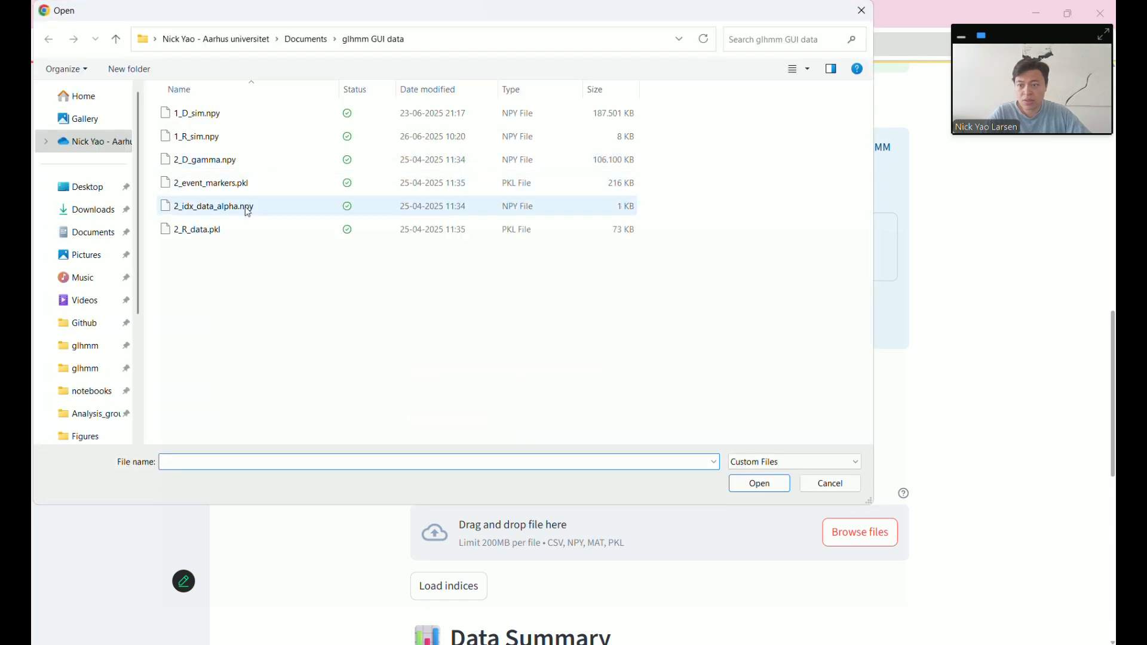
double_click(247, 207)
click(459, 624)
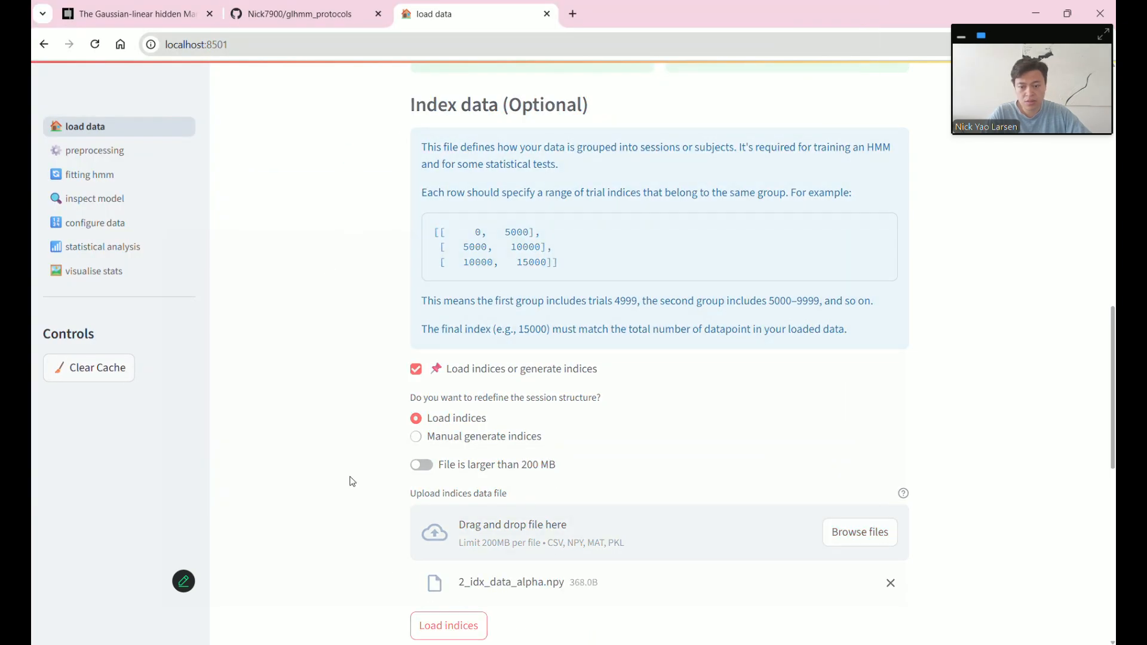
- Review the Data Summary, including the 2716140-sample brain data shape
scroll(351, 481, down, 7)
scroll(352, 481, down, 5)
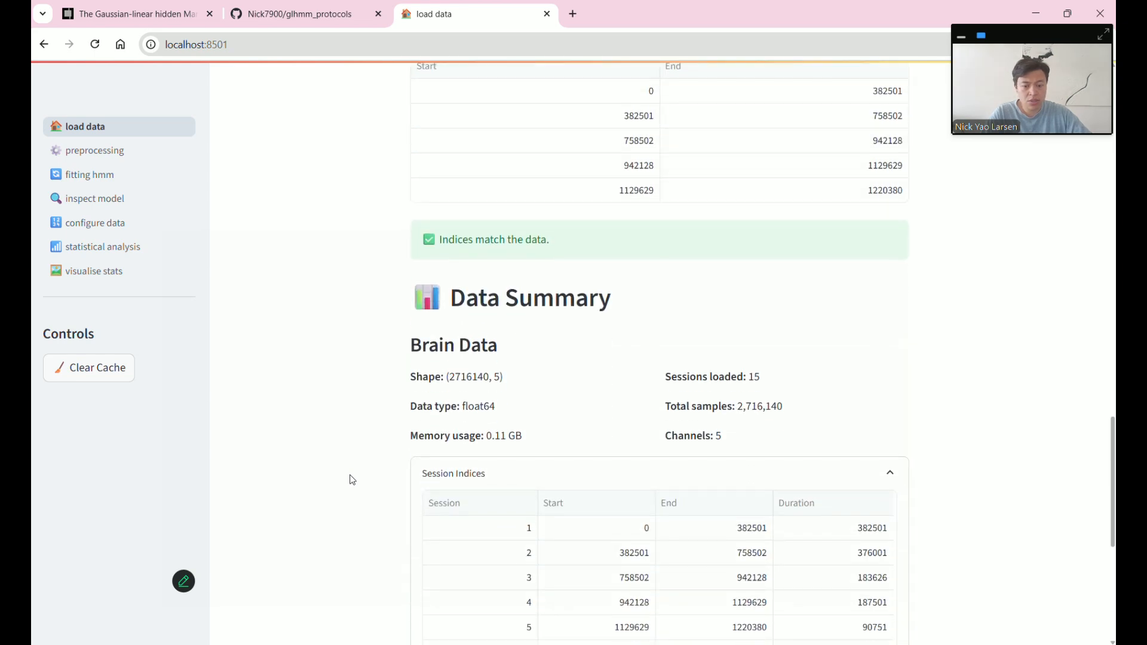
scroll(352, 481, up, 2)
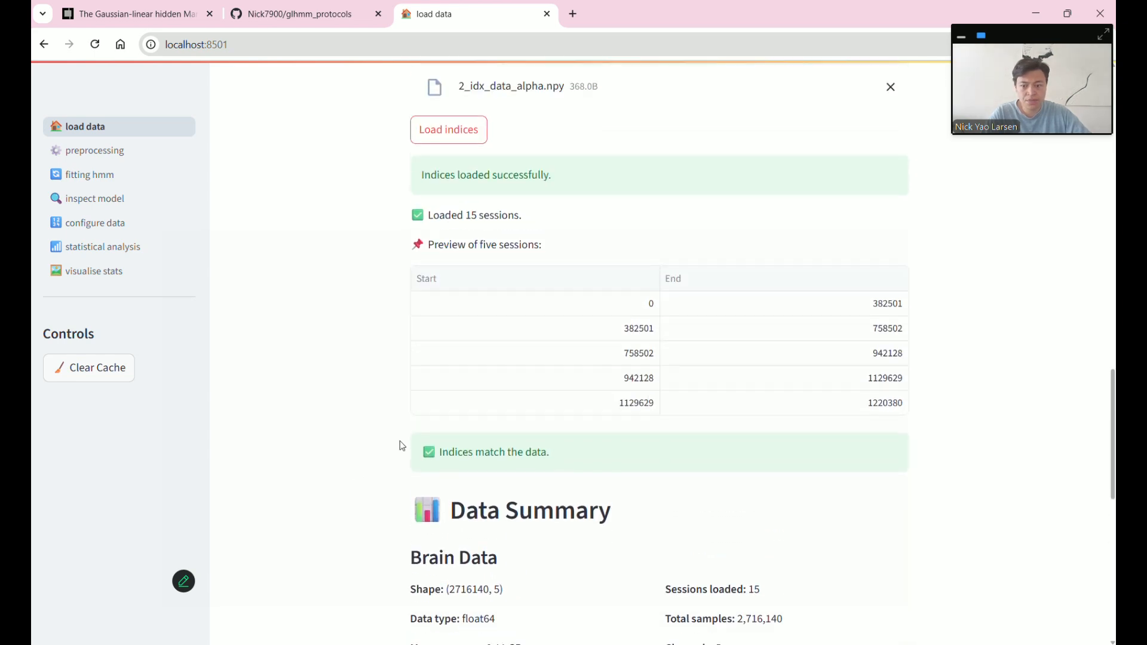
scroll(400, 446, down, 3)
drag(447, 377, 485, 378)
click(545, 410)
scroll(545, 410, down, 1)
double_click(476, 306)
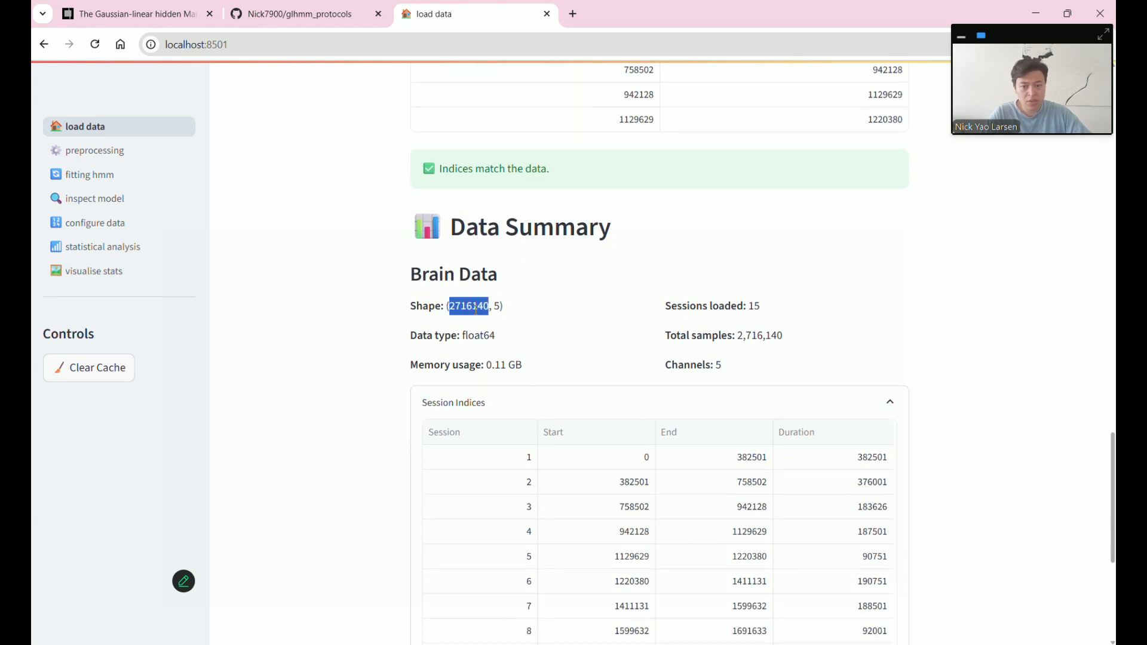
click(496, 307)
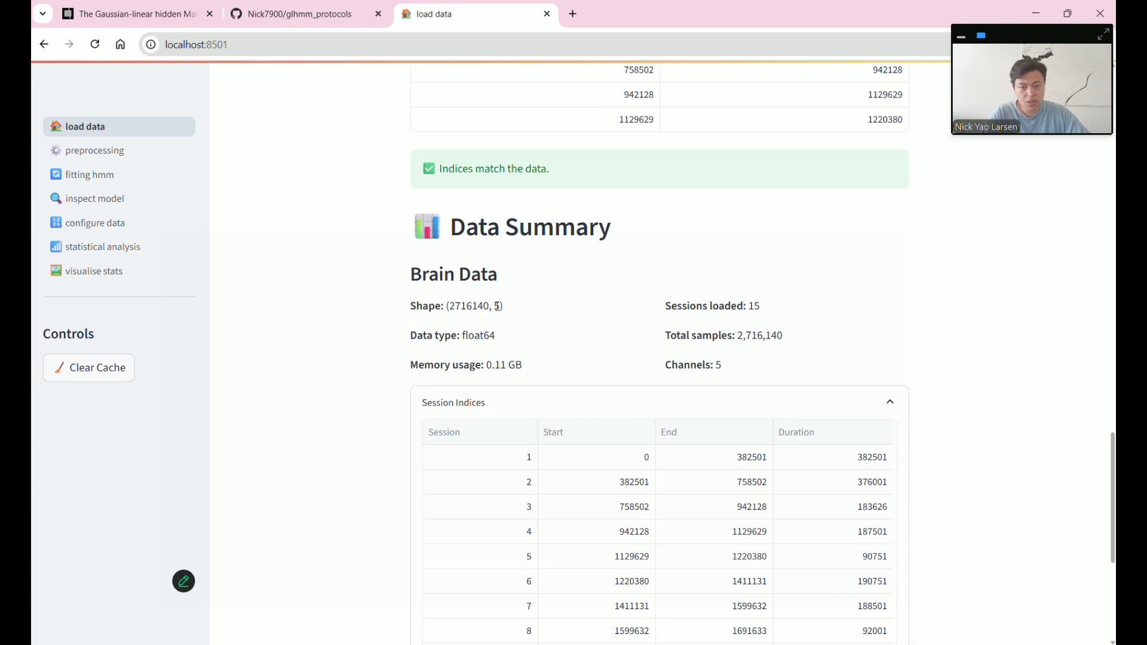
scroll(537, 355, down, 1)
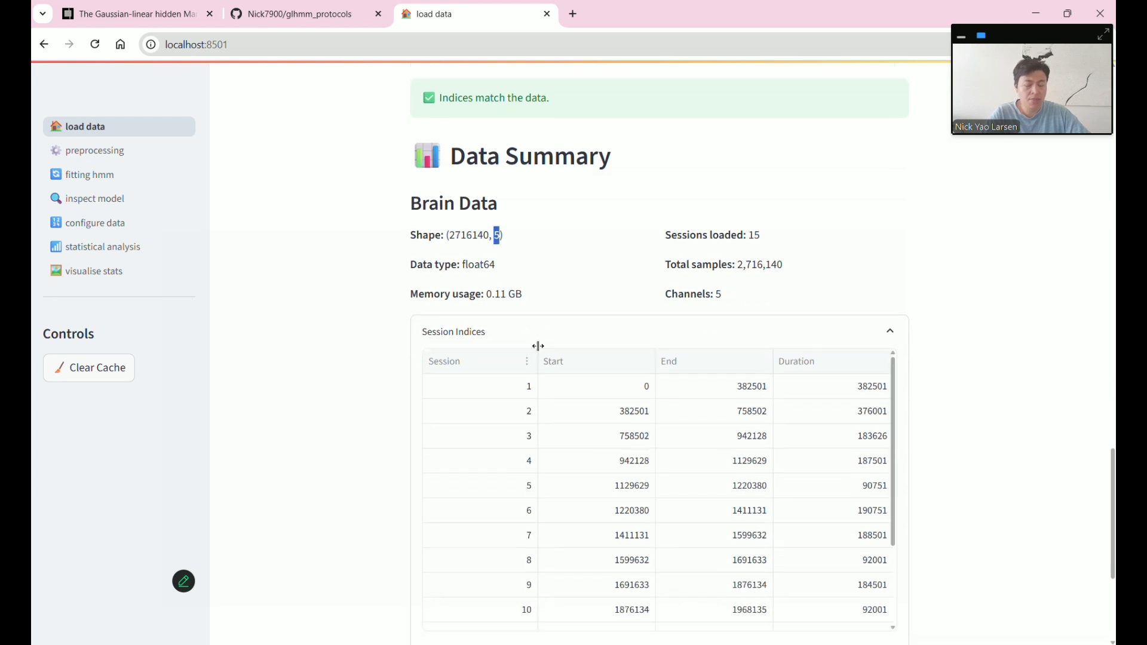
scroll(973, 400, down, 1)
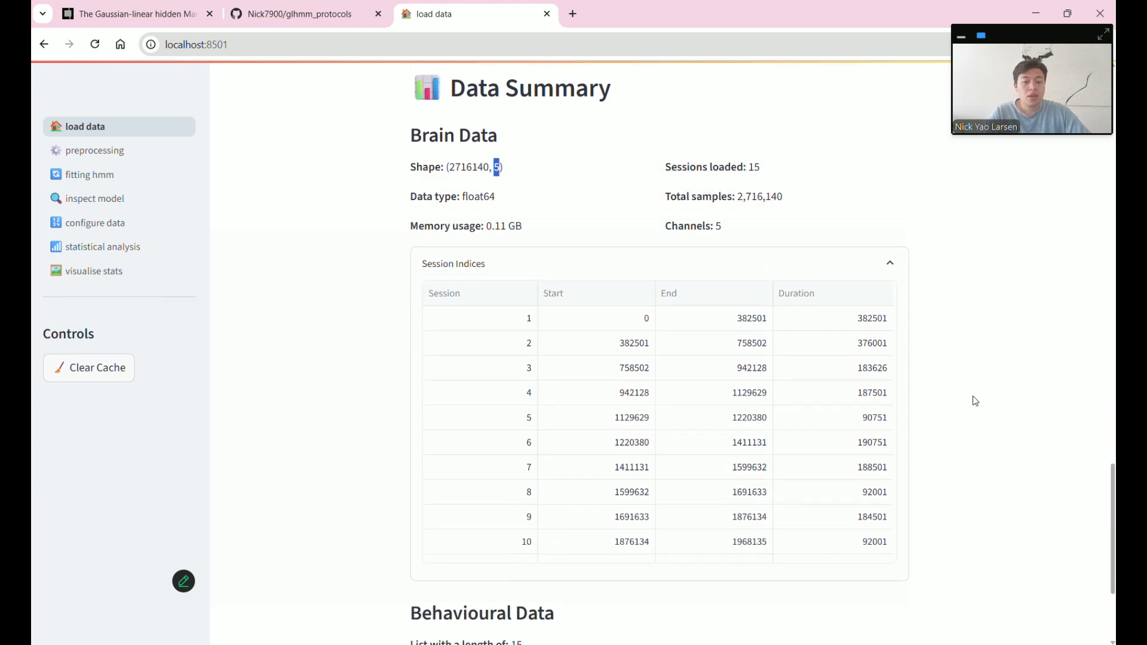
scroll(797, 445, down, 1)
scroll(797, 445, down, 2)
scroll(853, 410, up, 4)
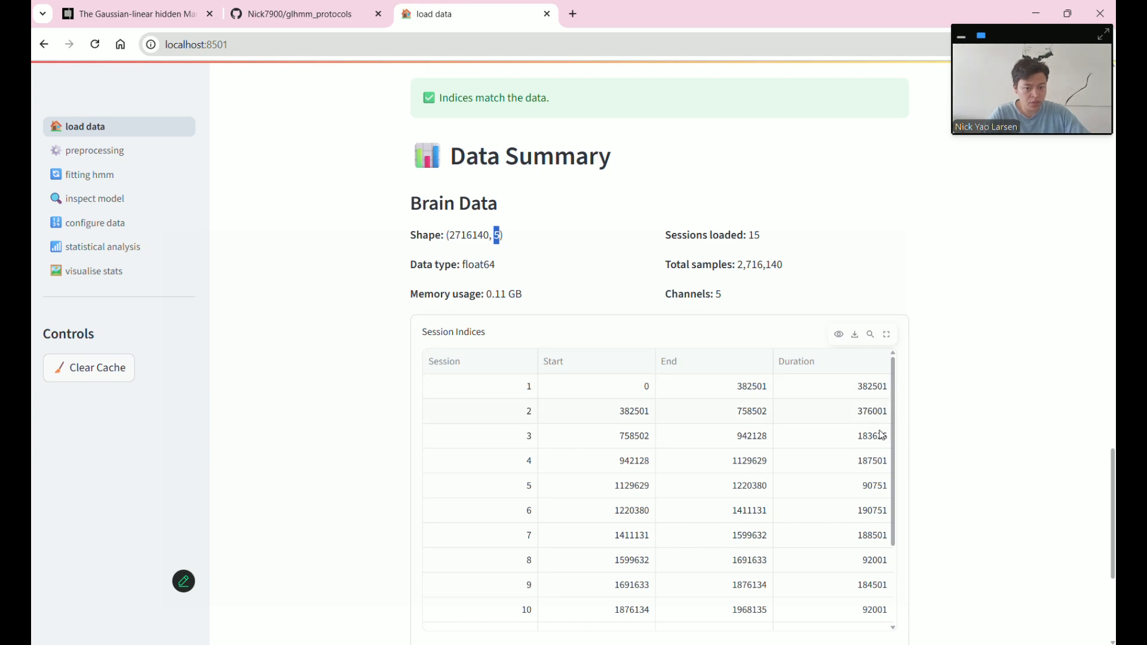
scroll(868, 475, down, 2)
scroll(1007, 546, down, 1)
scroll(1008, 545, down, 3)
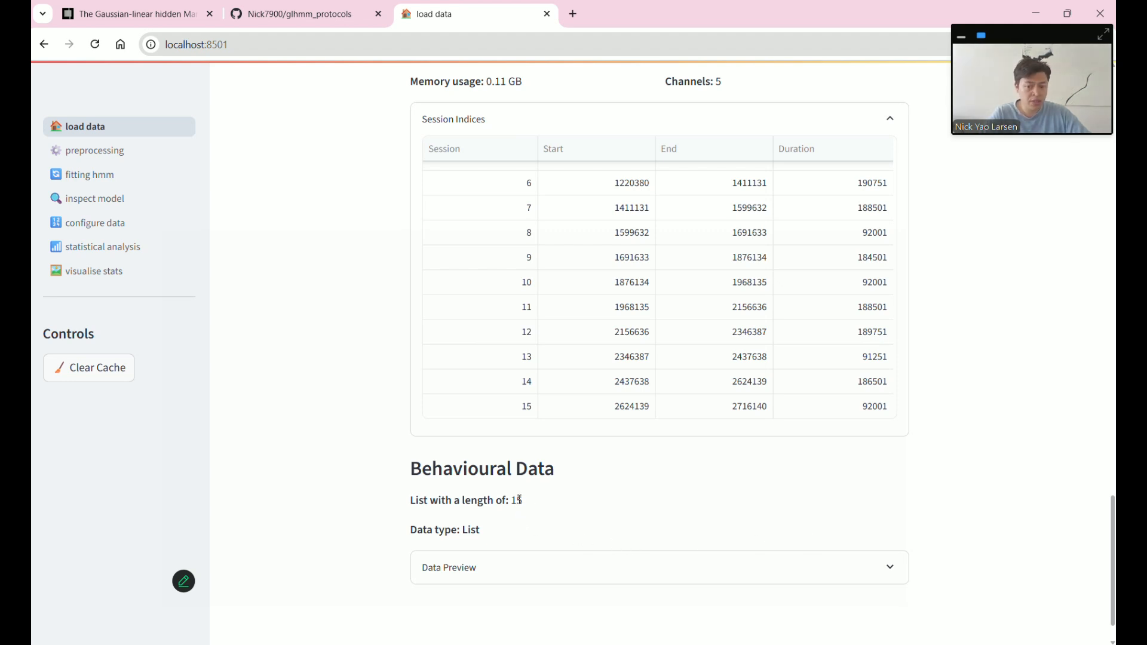
- Inspect the behavioural data preview's array values and trial counts, then open Preprocessing
click(499, 575)
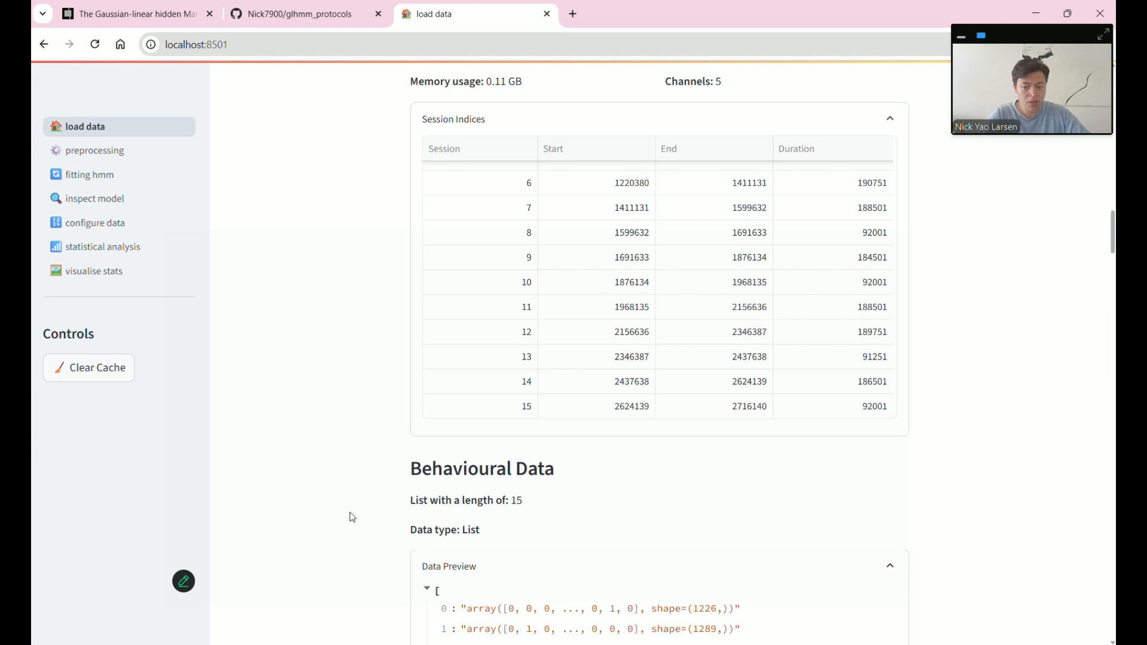
scroll(358, 497, down, 4)
drag(510, 398, 635, 398)
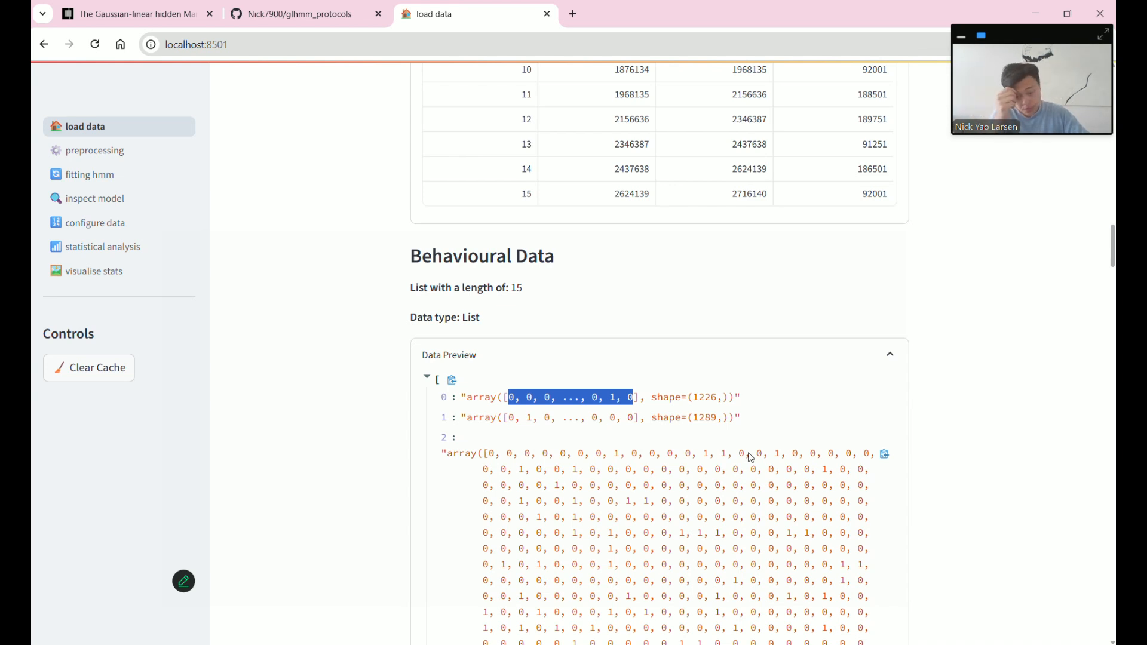
scroll(747, 460, up, 2)
drag(693, 539, 719, 565)
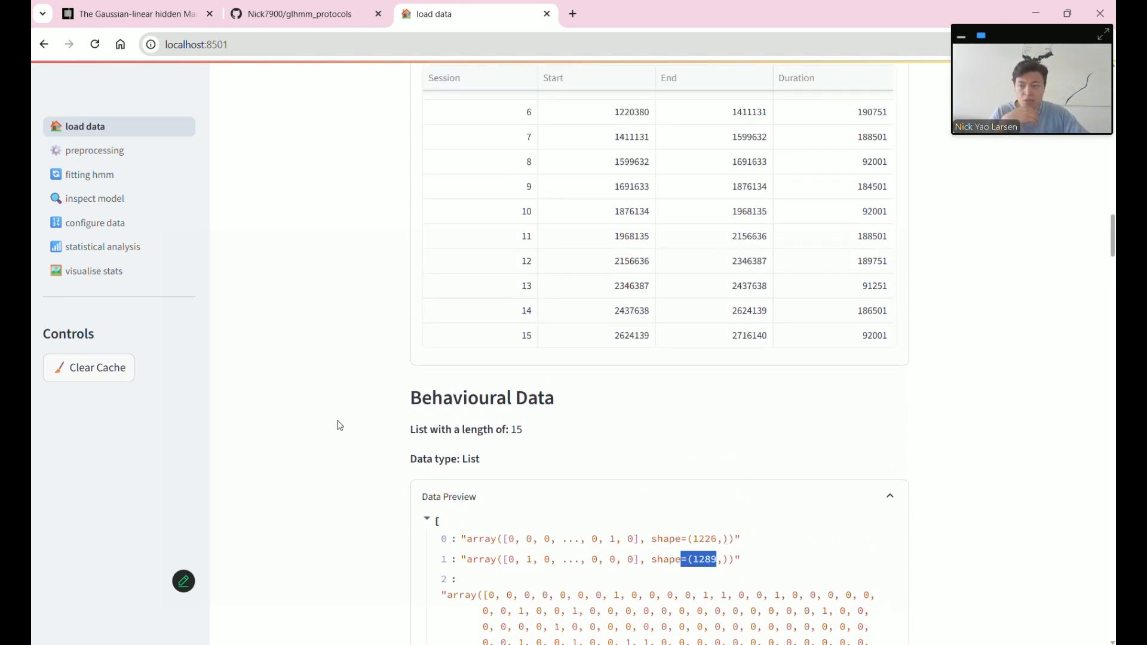
click(114, 154)
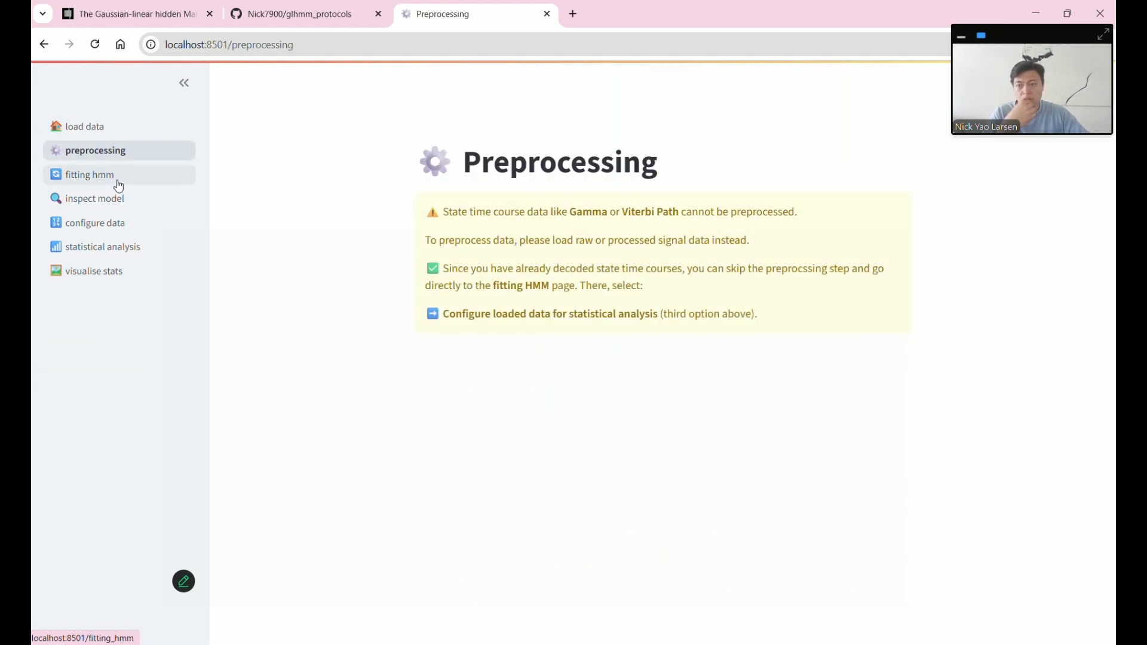
- Pass through the fitting HMM and inspect model pages to reach Configure data
click(117, 183)
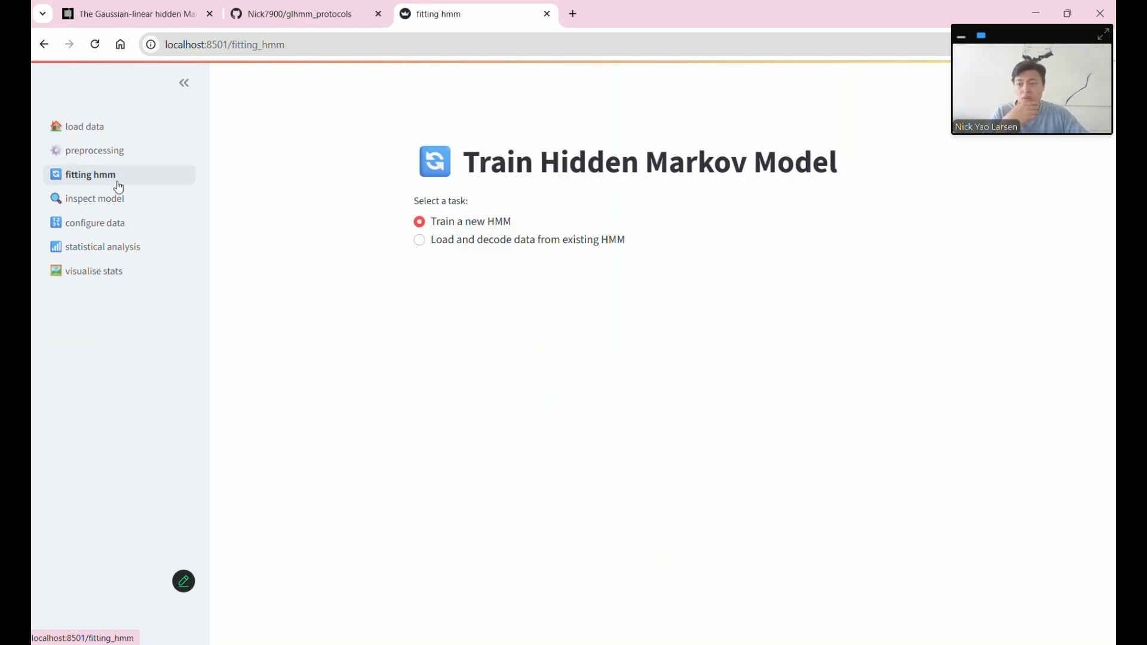
scroll(299, 335, down, 5)
scroll(297, 333, up, 2)
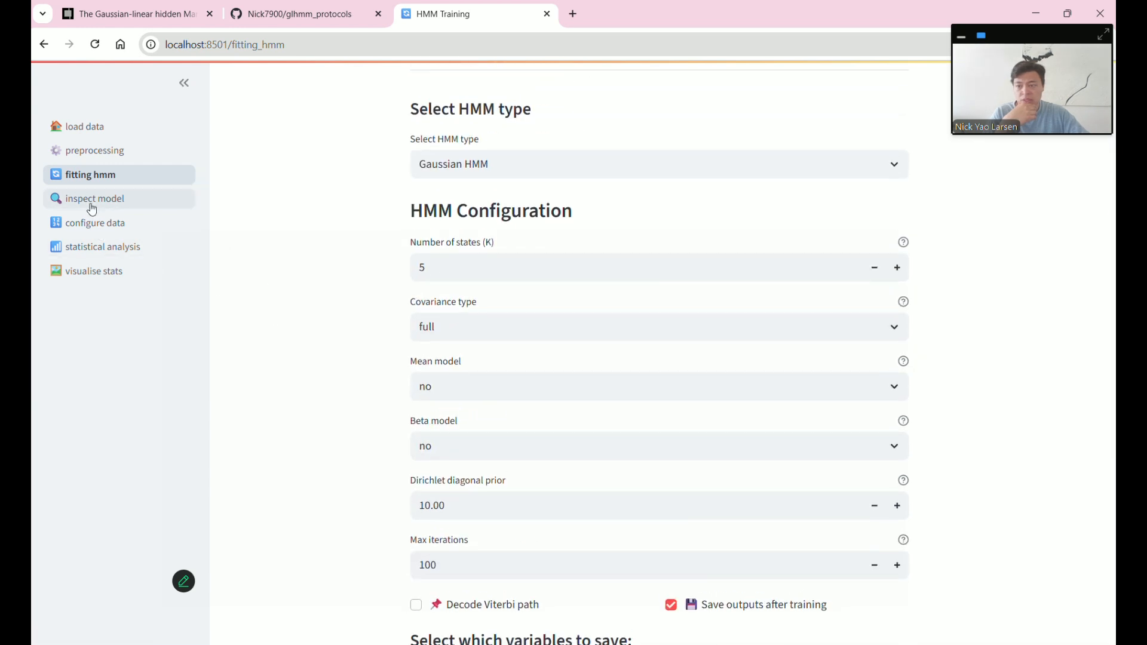
click(104, 206)
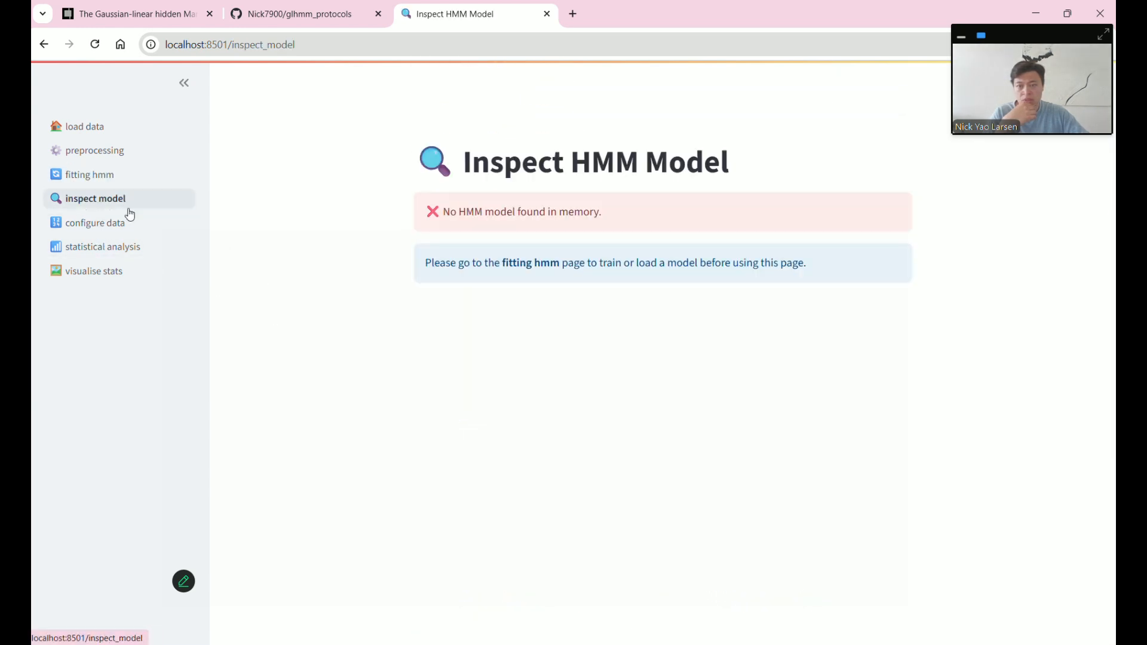
click(161, 229)
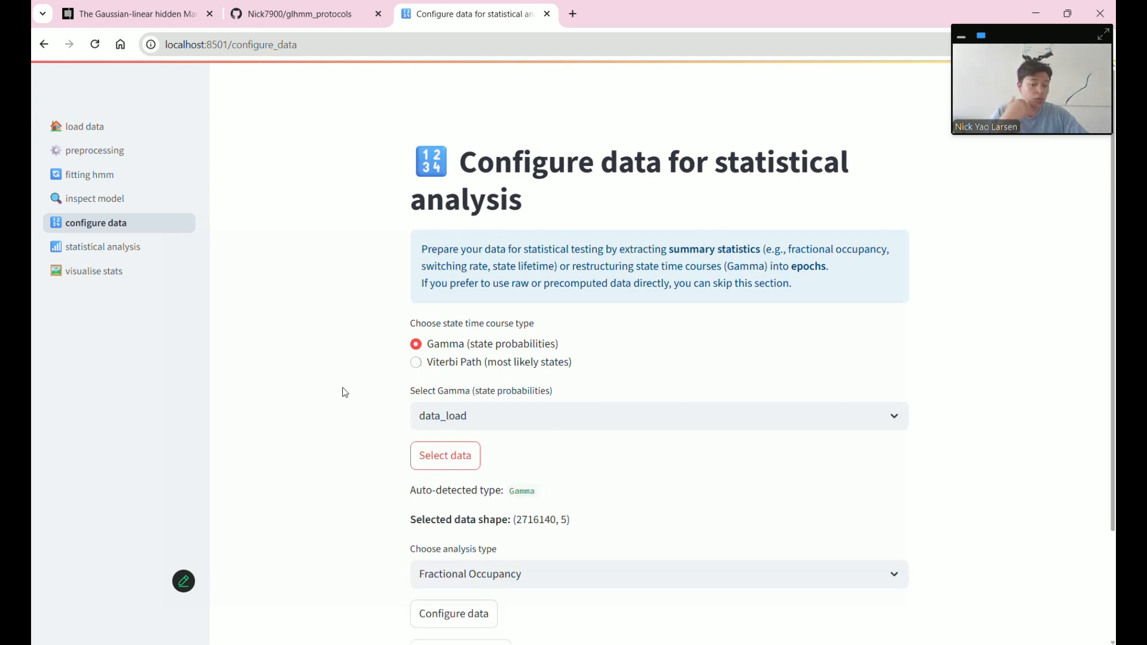
- Set the analysis type to Restructure data into Epochs and show the epoching options
scroll(344, 392, down, 2)
click(468, 431)
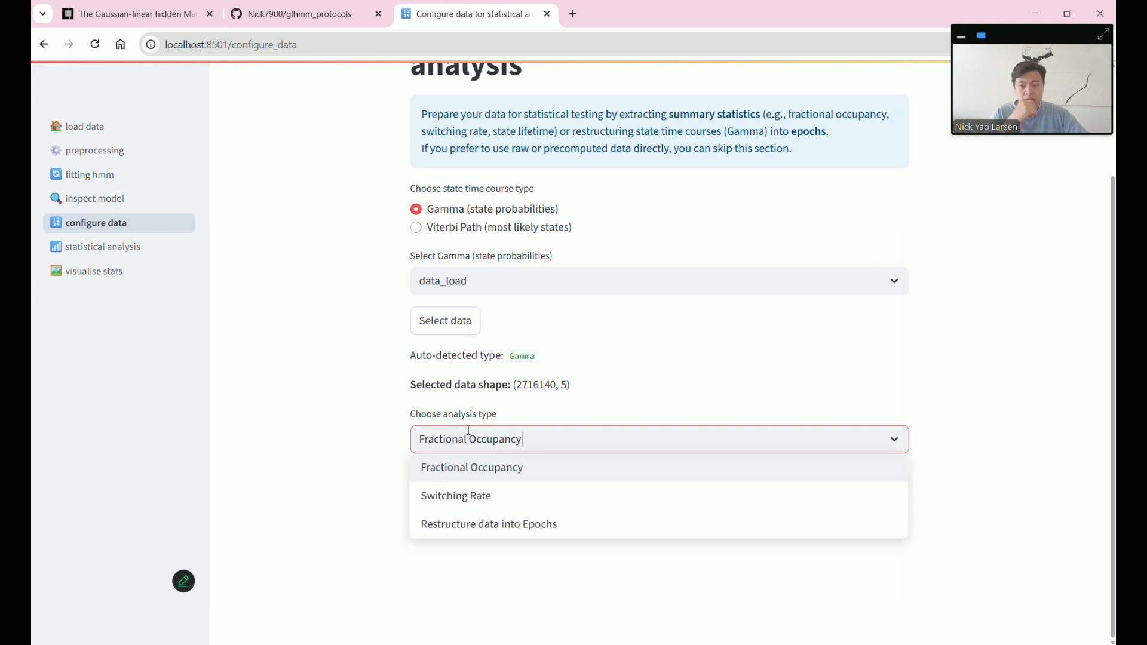
click(479, 526)
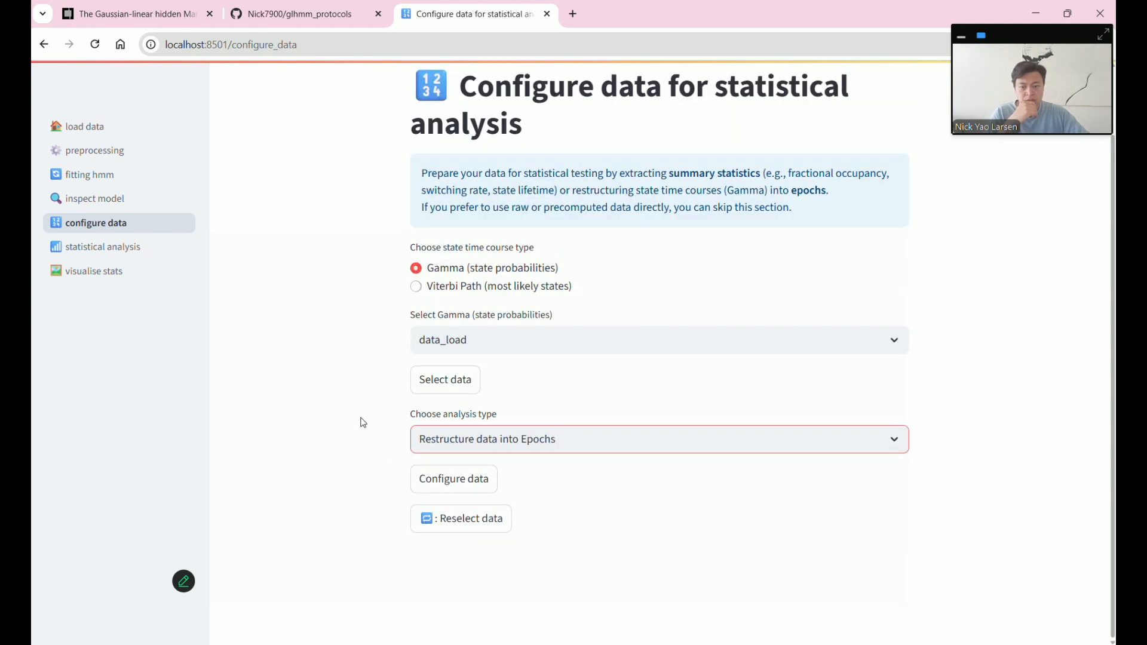
click(467, 488)
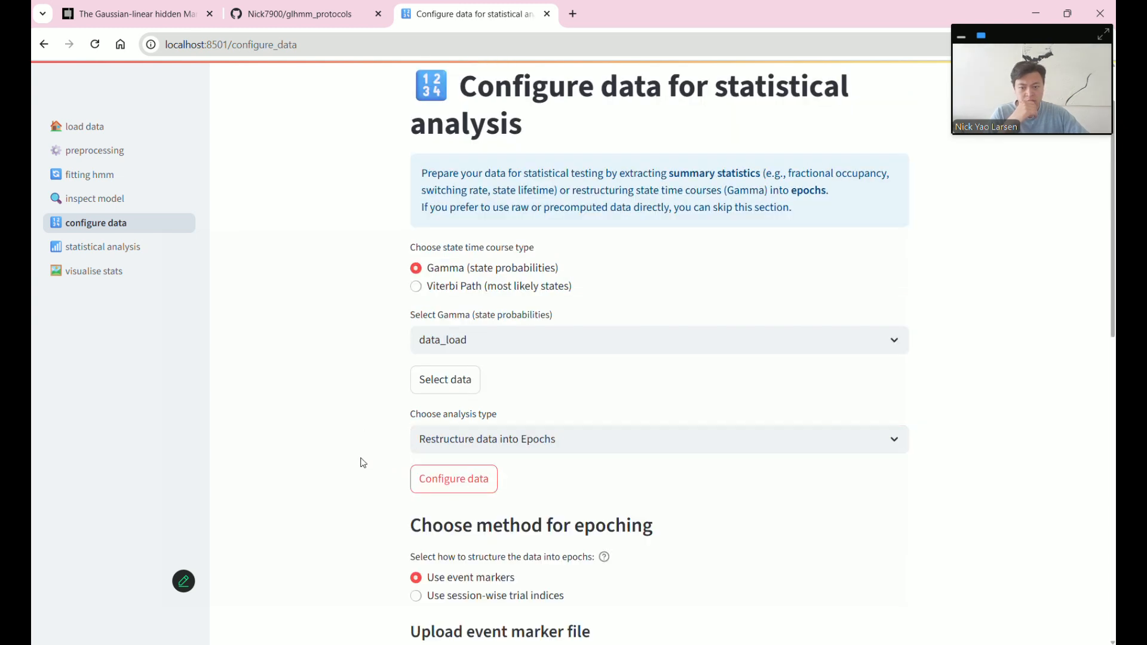
- Keep event markers for epoching, study the example marker file, and reach its upload box
scroll(361, 462, down, 5)
scroll(361, 460, down, 2)
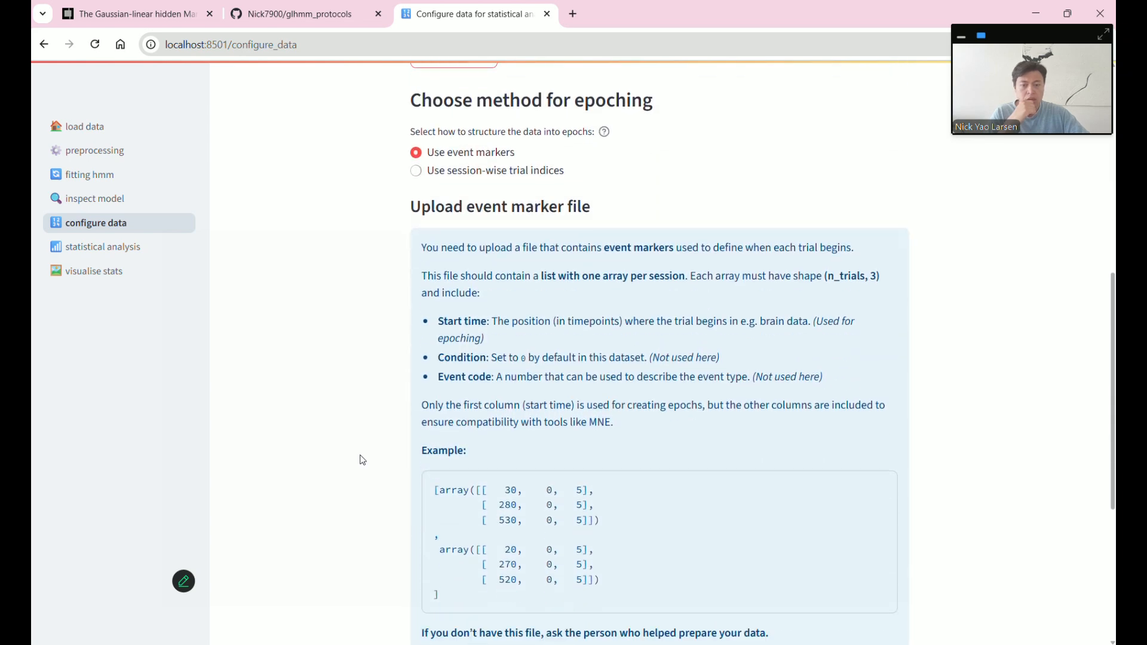
scroll(362, 459, down, 1)
scroll(361, 458, up, 1)
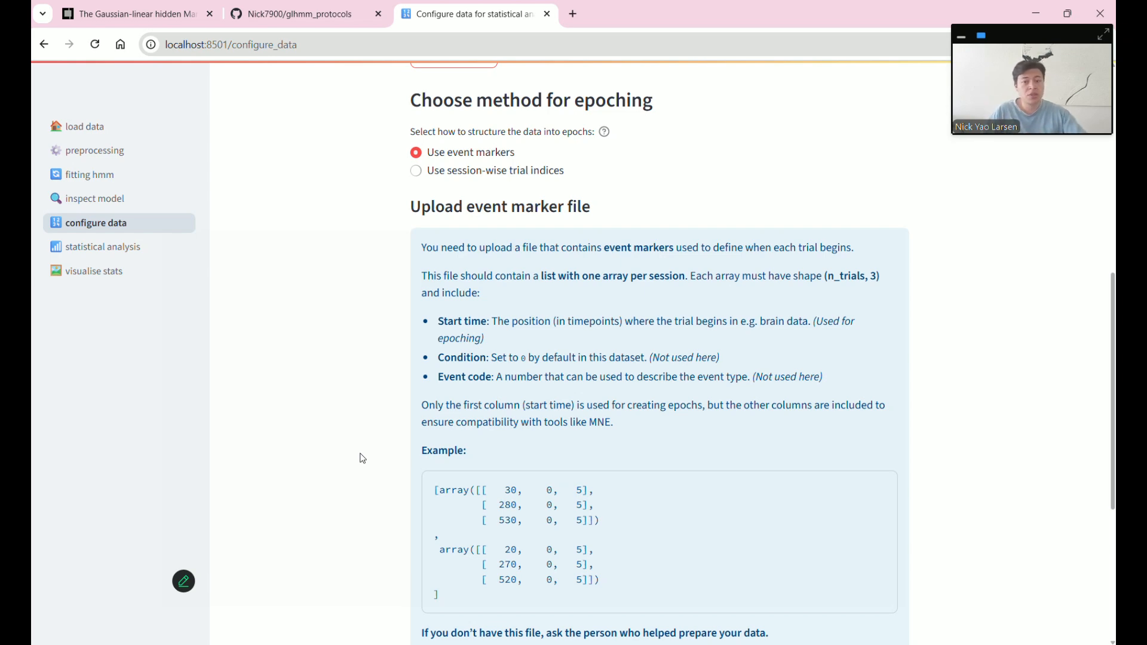
scroll(759, 418, down, 1)
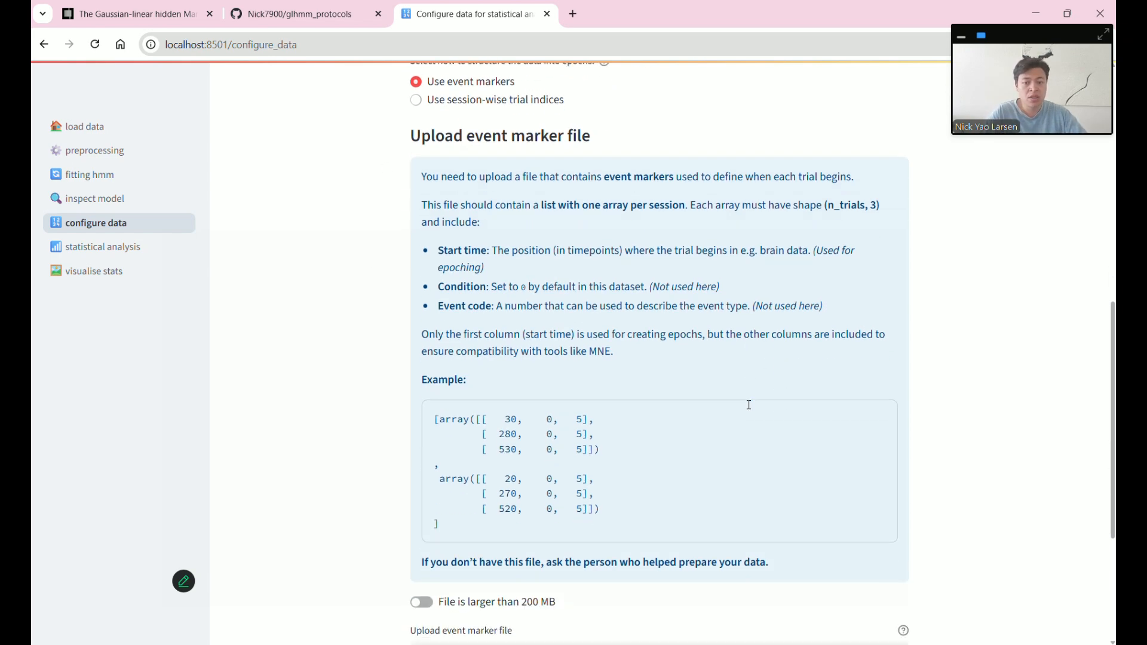
drag(441, 418, 482, 420)
drag(446, 478, 481, 479)
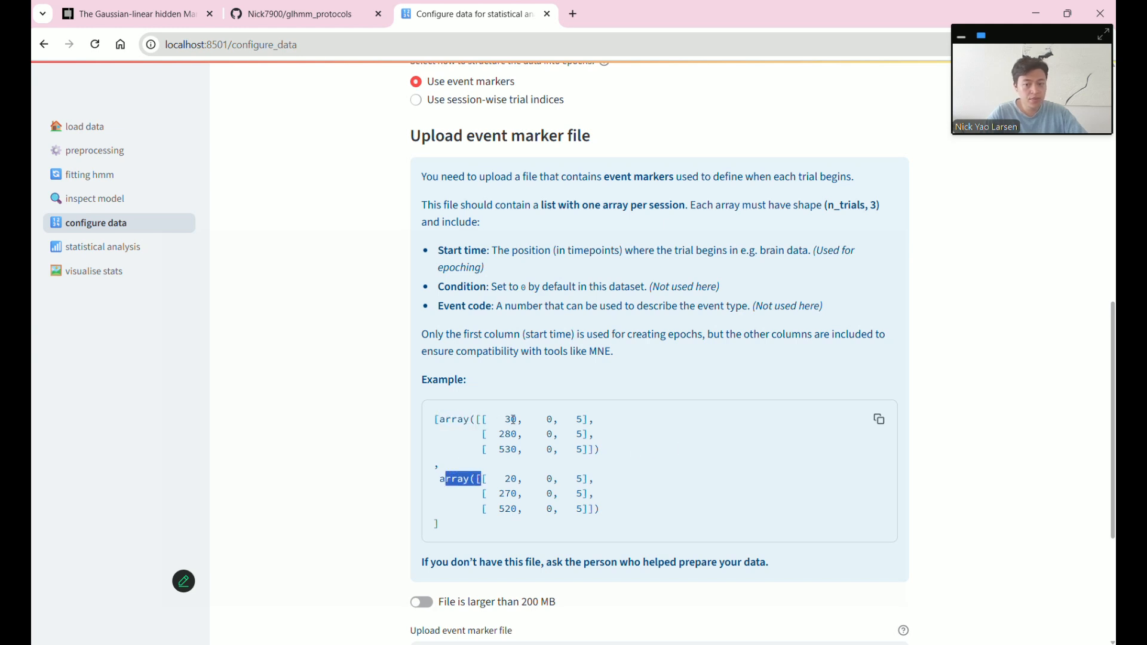
click(512, 419)
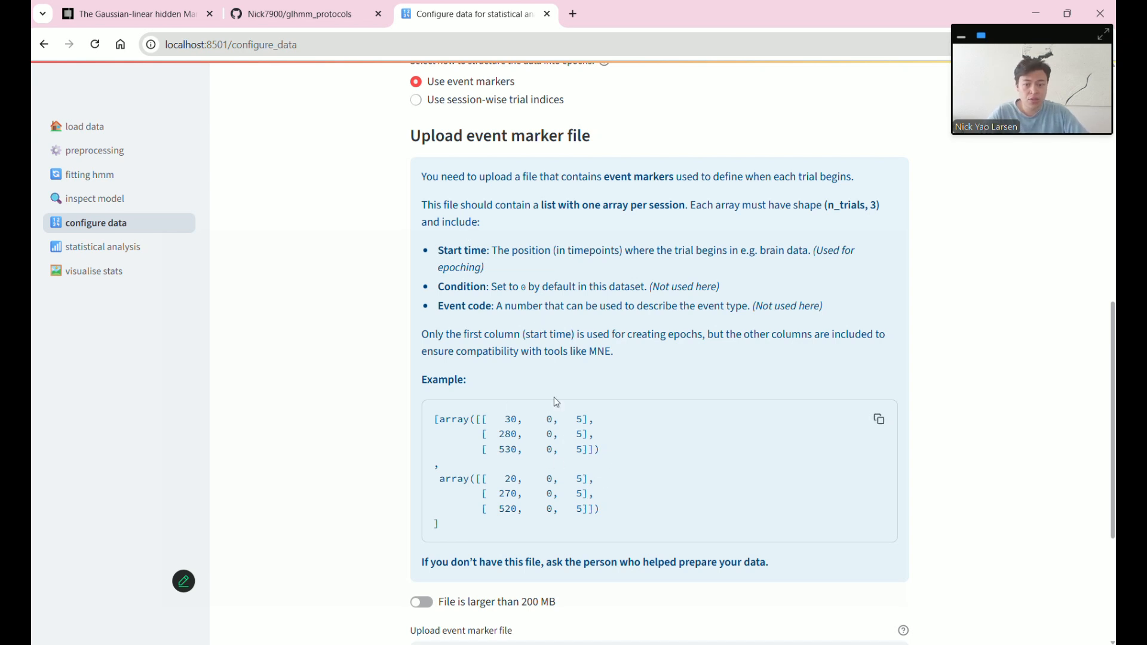
scroll(554, 397, down, 4)
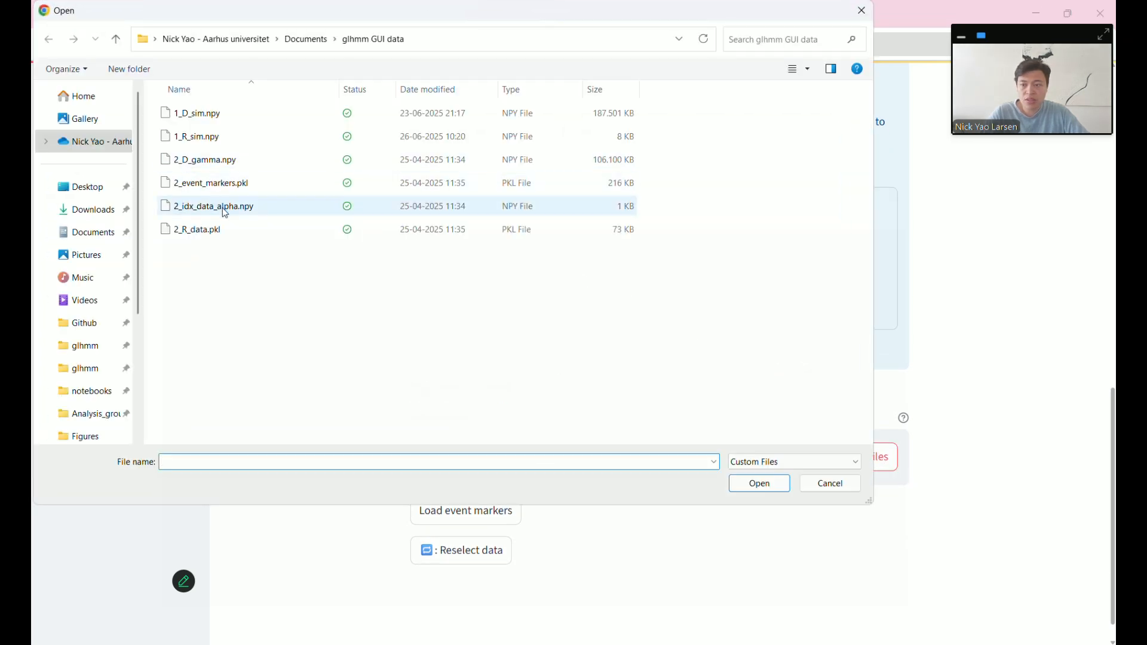
- Load 2_event_markers.pkl and extract epochs from the Gamma state time courses
double_click(221, 185)
click(475, 550)
scroll(332, 454, down, 5)
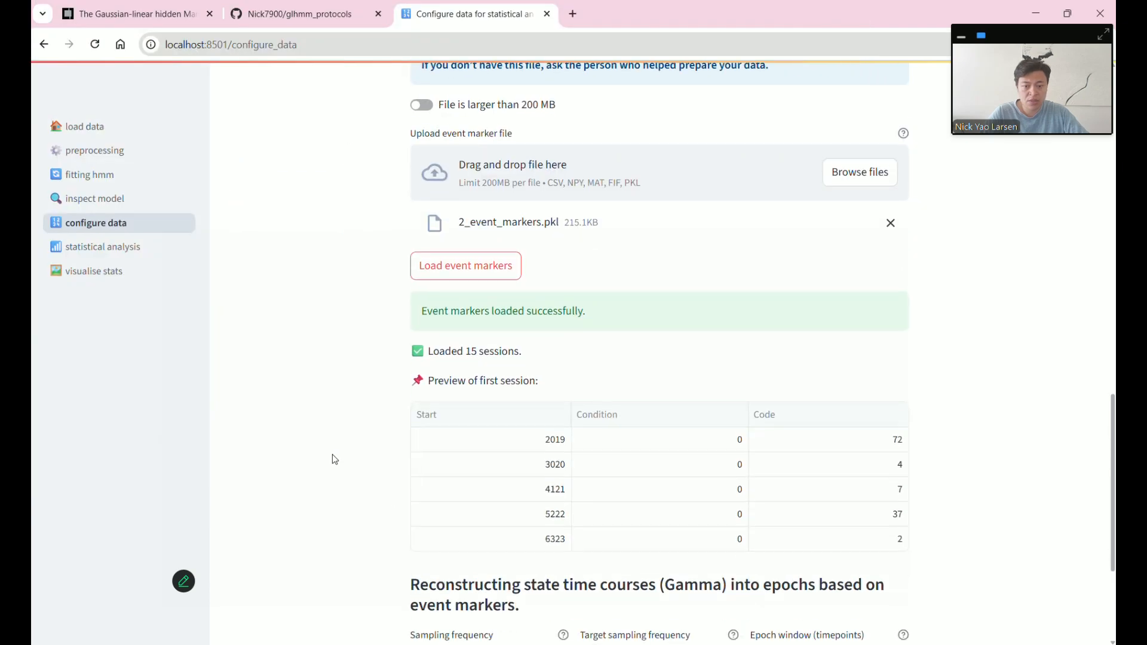
scroll(332, 458, down, 3)
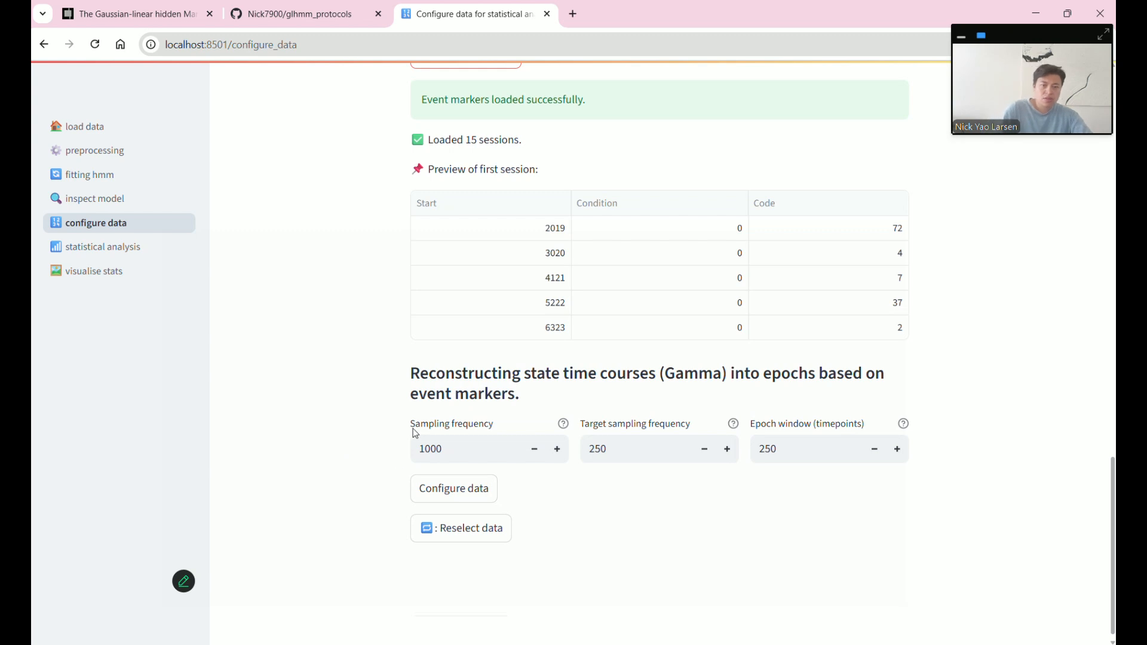
click(447, 488)
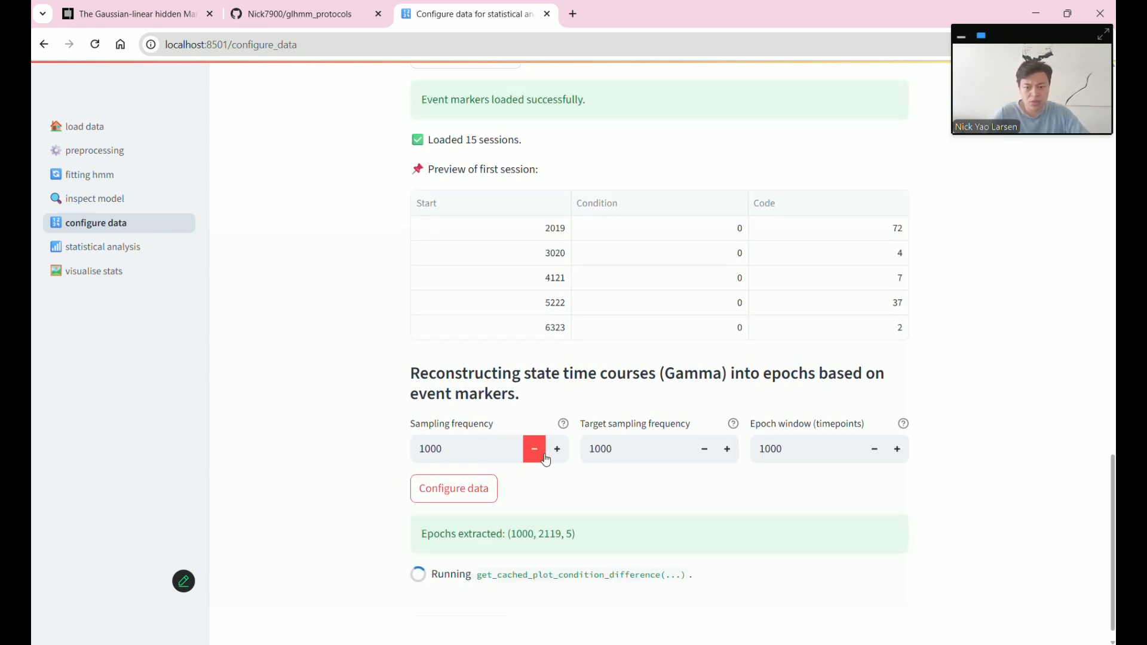
- Set target sampling frequency and epoch window both to 250, then re-extract the epochs
double_click(608, 447)
text(250)
click(780, 448)
double_click(776, 449)
text(250)
key(Return)
click(474, 498)
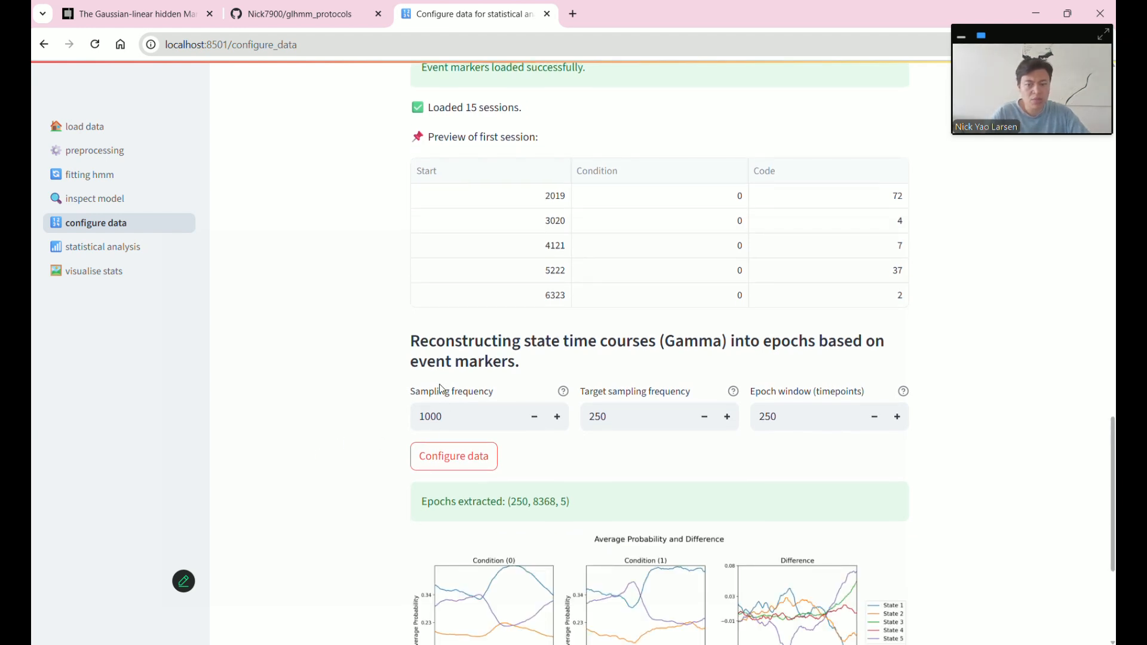
- Review the 250 frequency and 250 epoch window settings, then go to the statistical analysis page
scroll(365, 421, down, 1)
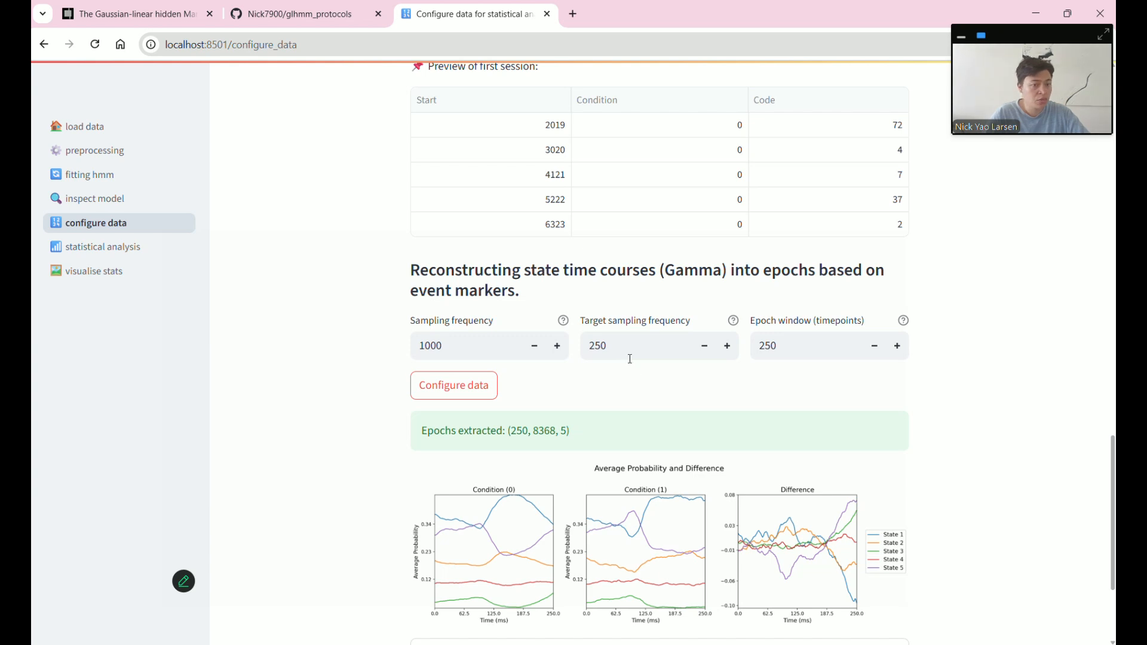
scroll(641, 400, up, 2)
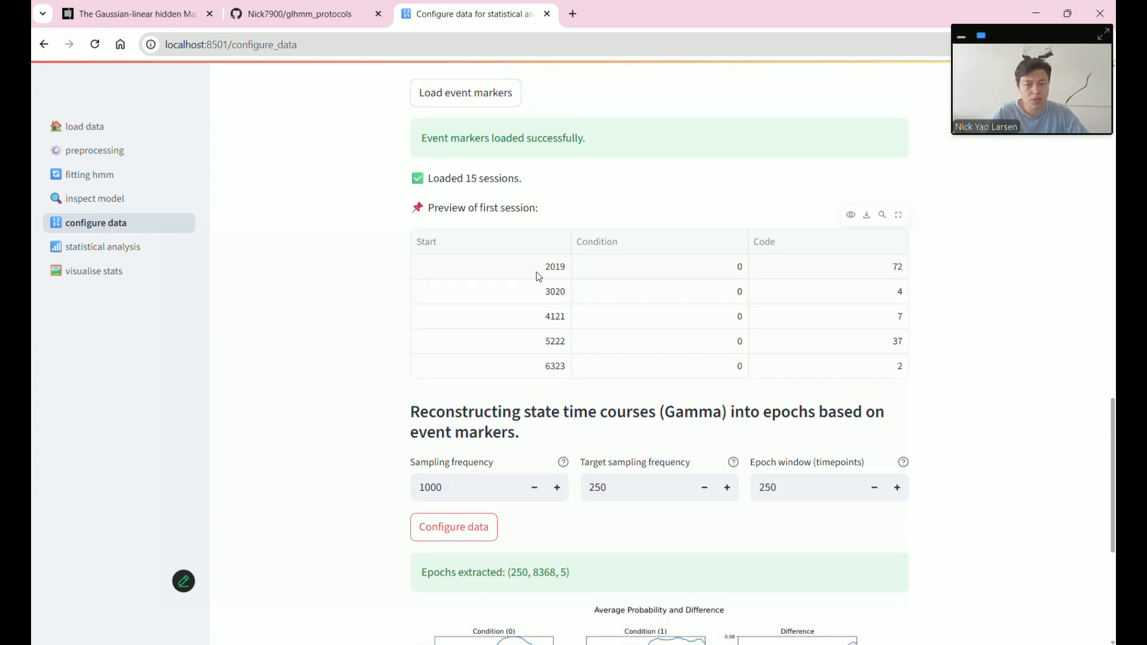
scroll(538, 275, up, 1)
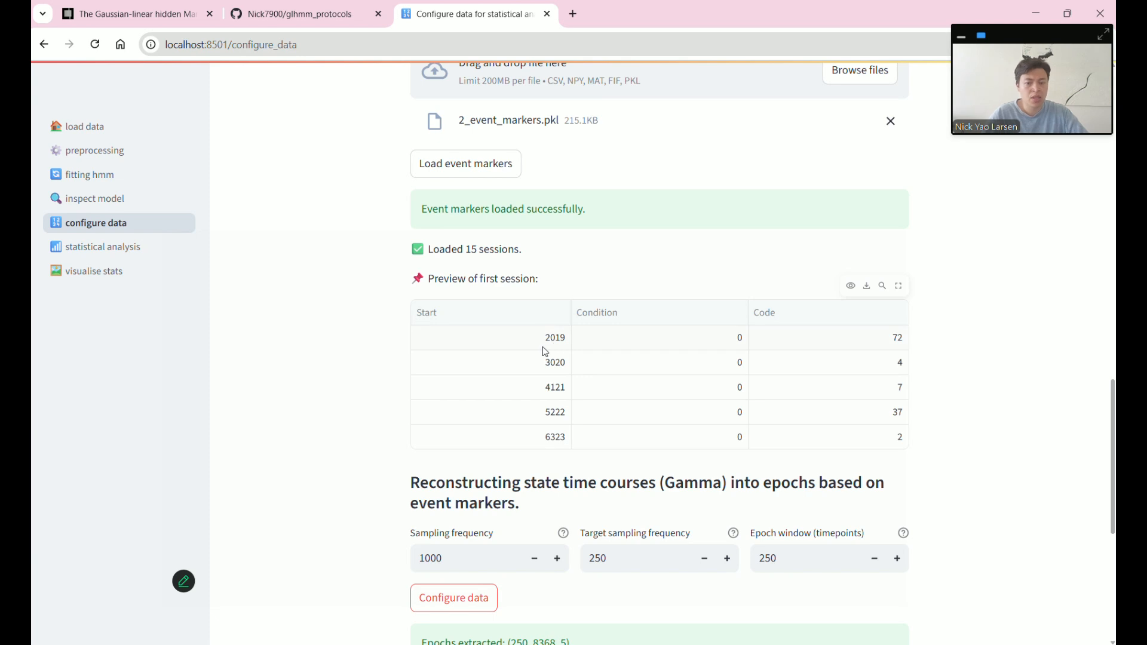
scroll(484, 490, down, 1)
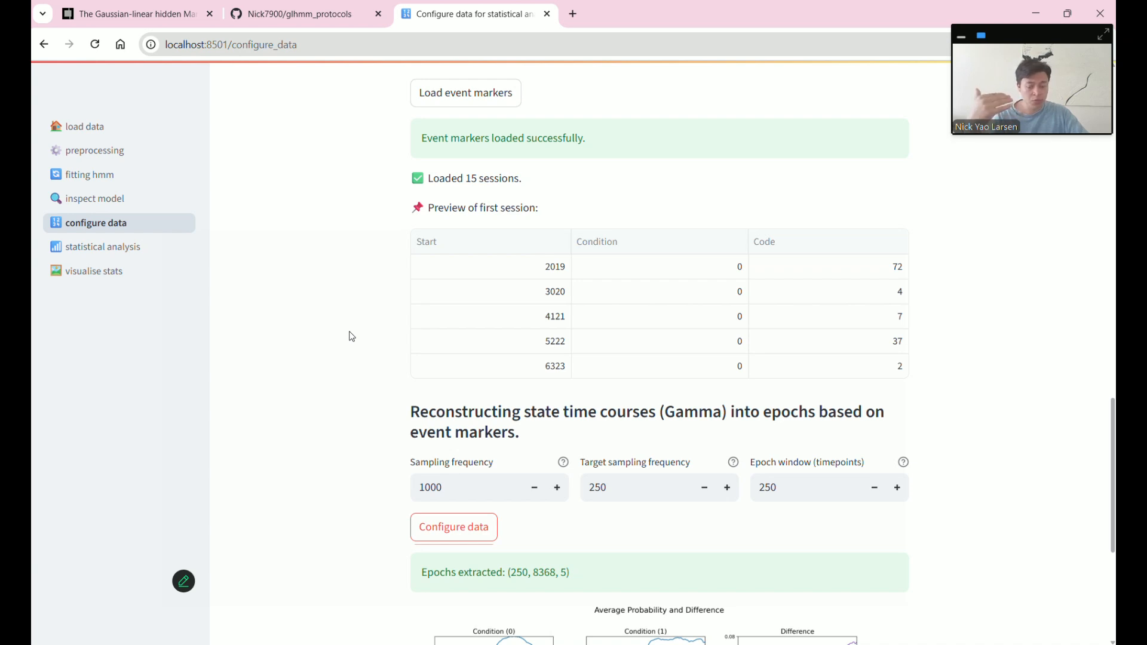
scroll(352, 336, down, 4)
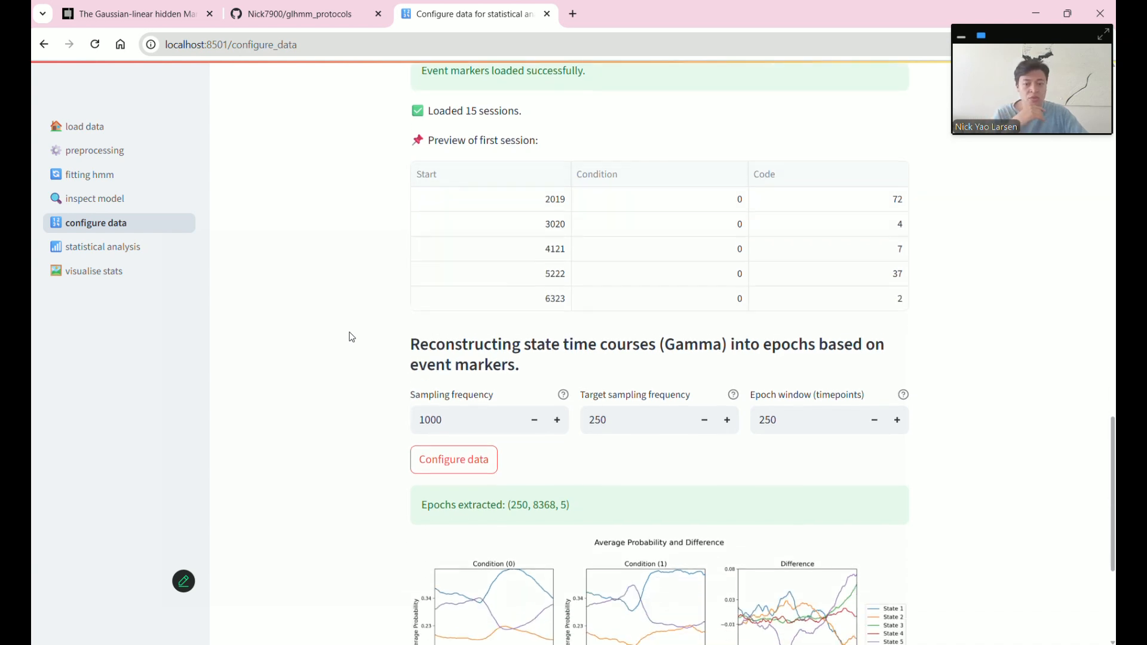
scroll(616, 414, up, 1)
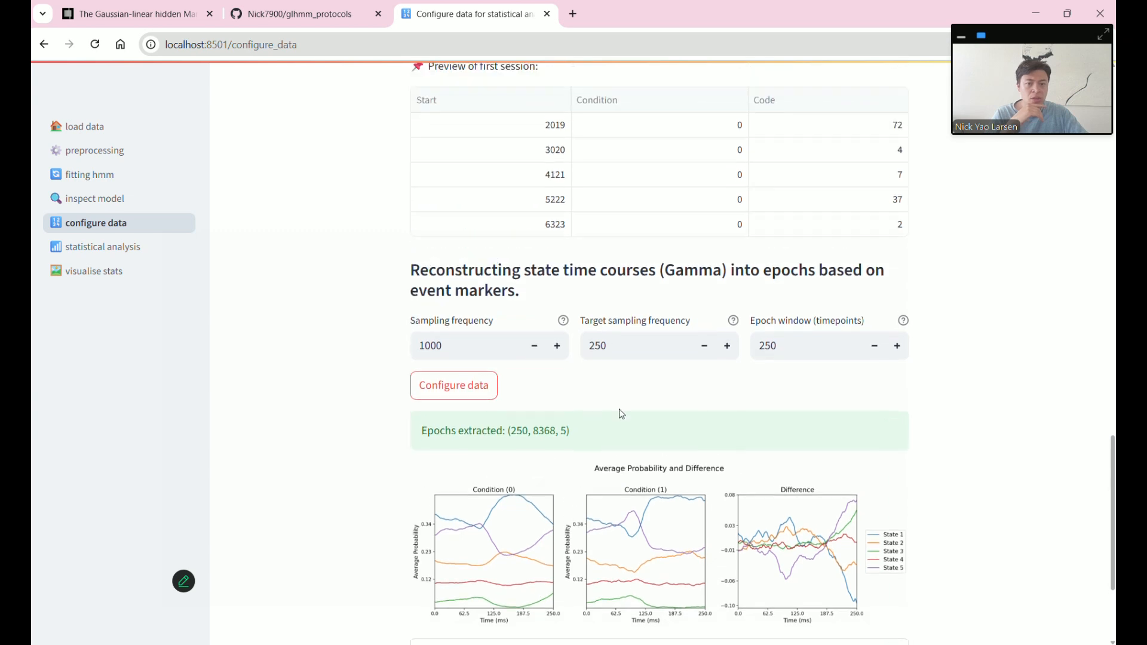
drag(615, 346, 598, 347)
click(793, 350)
double_click(767, 346)
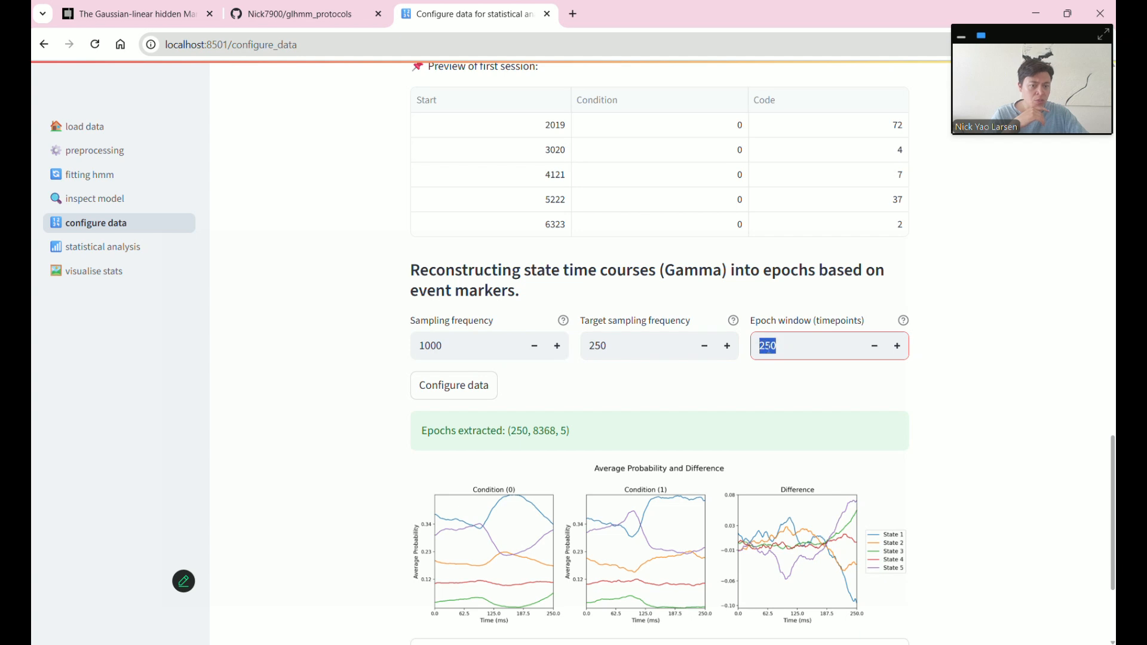
click(821, 392)
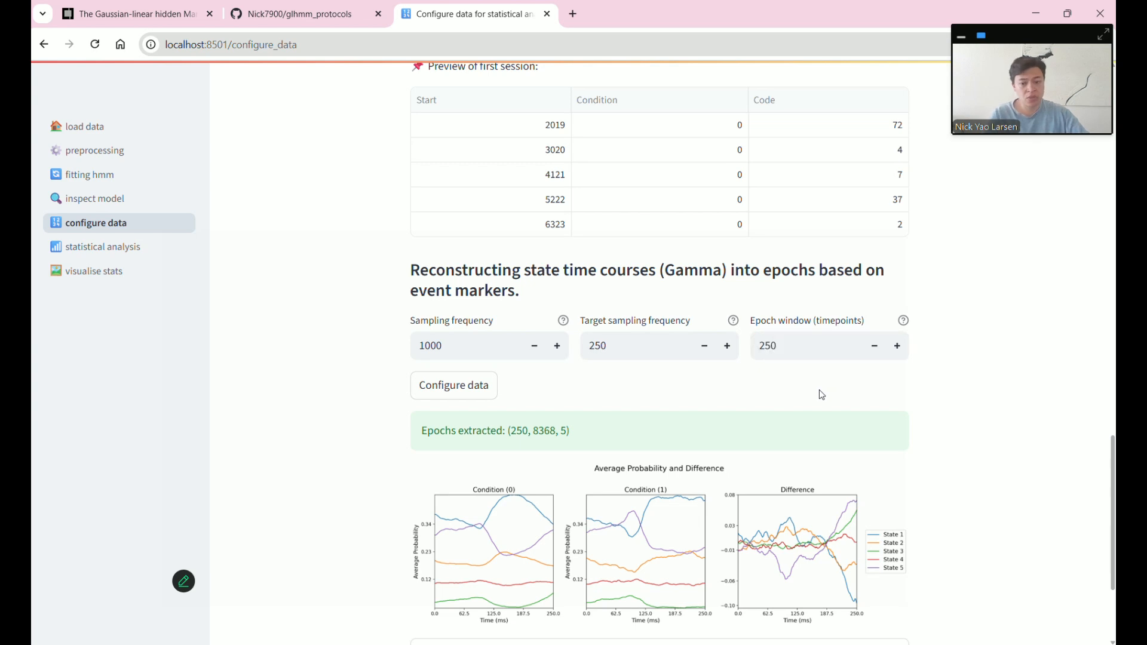
scroll(821, 392, down, 3)
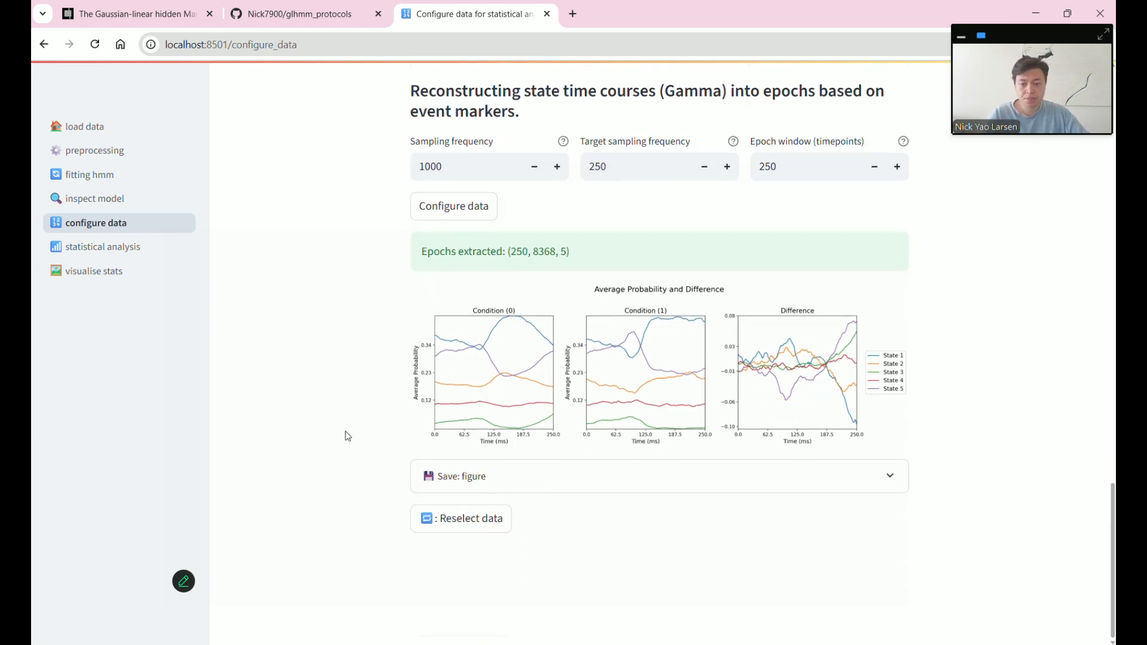
click(128, 254)
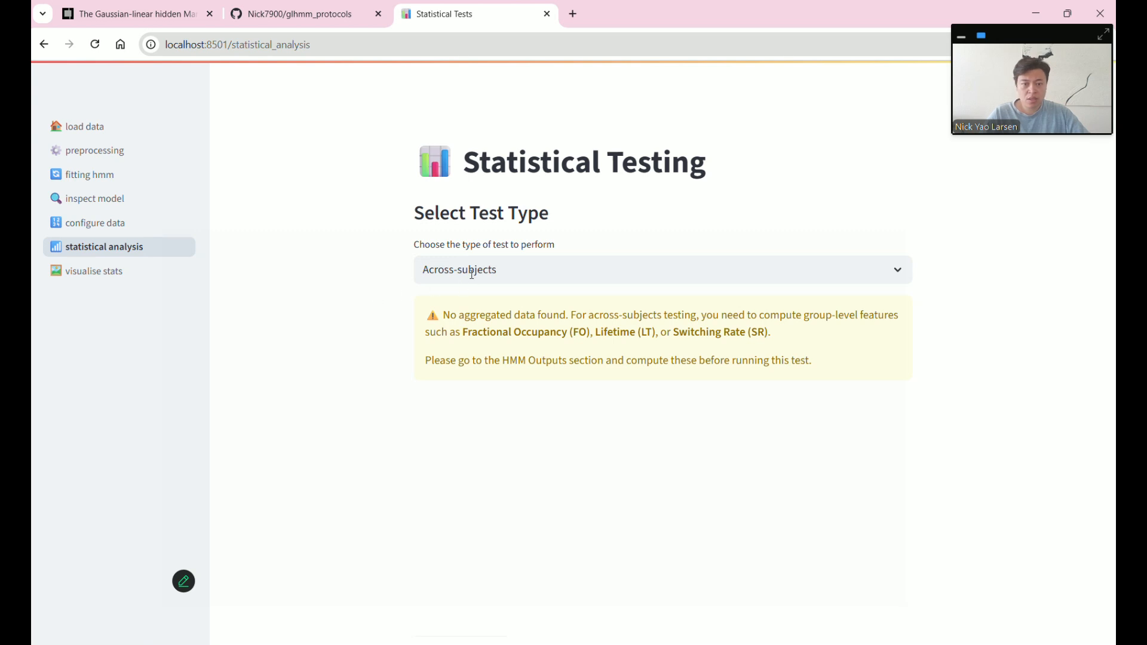
- Note the missing aggregated data warning and choose Across-trials as the test type
drag(492, 315, 643, 311)
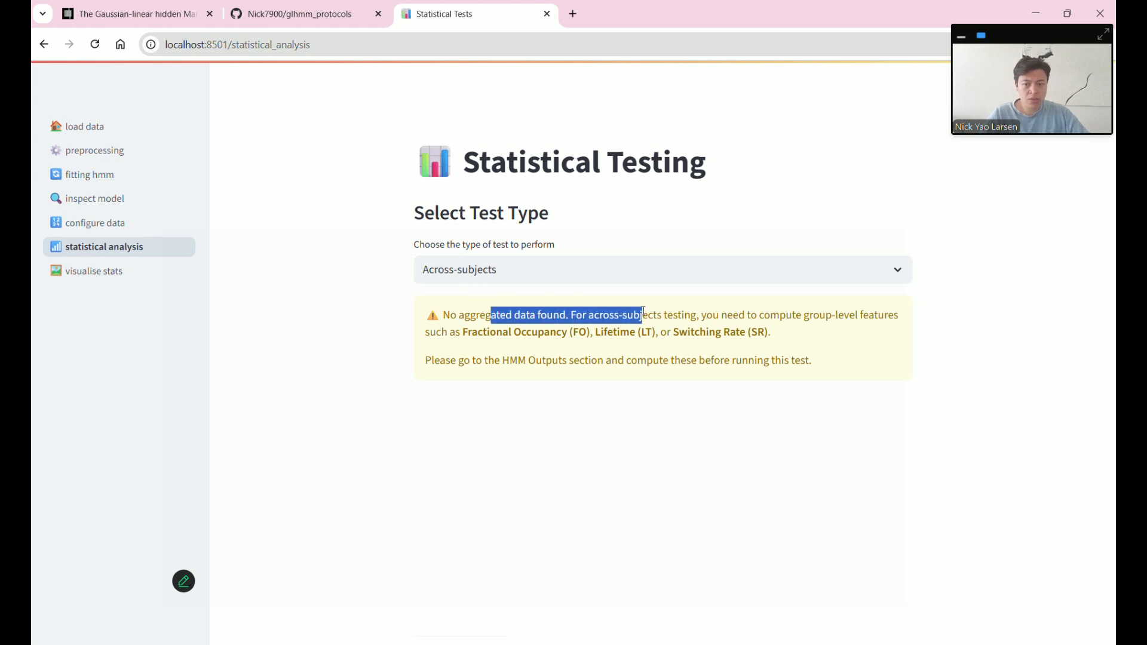
click(552, 267)
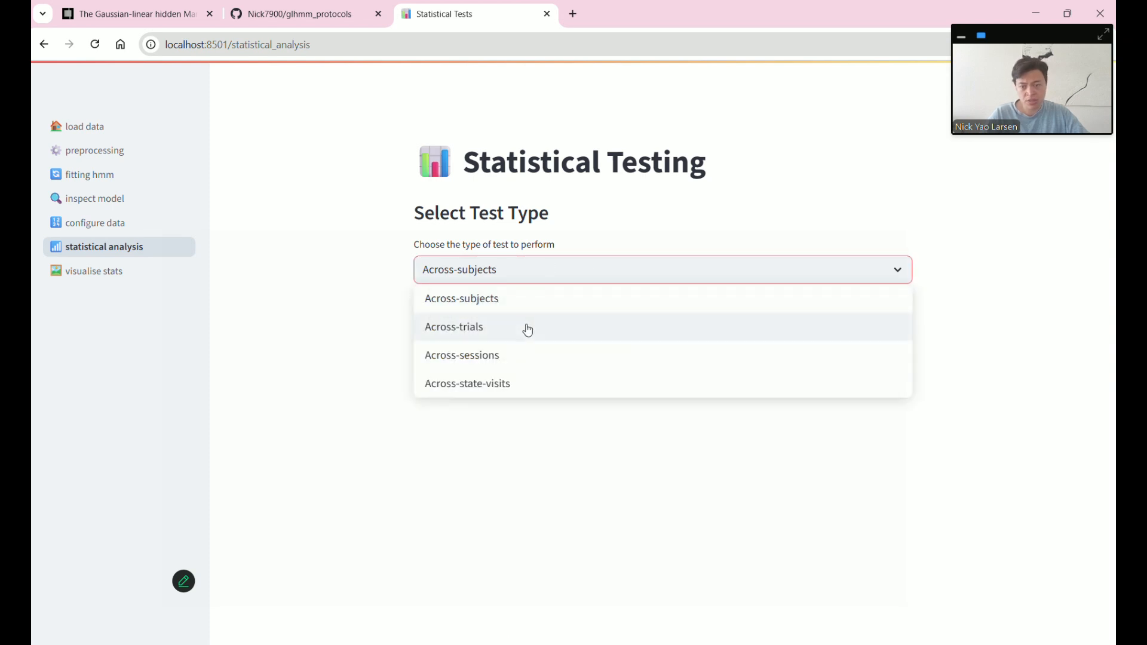
click(527, 330)
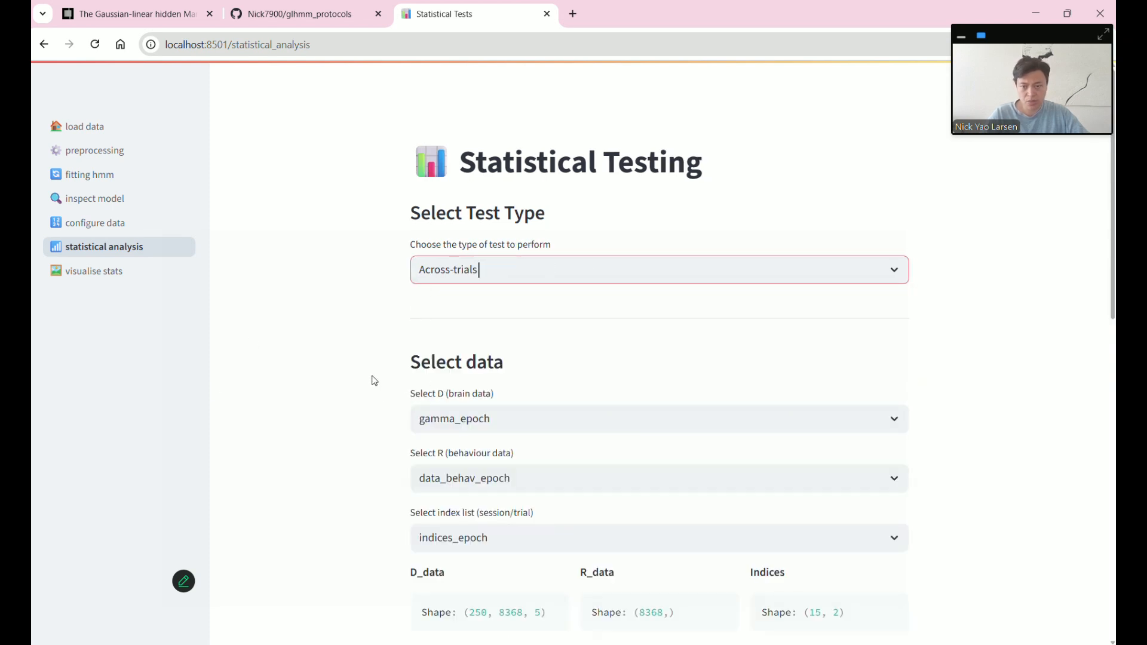
- Check D_data's 250 timepoints and 8368 trials match R_data's 8368 trials
scroll(374, 381, down, 3)
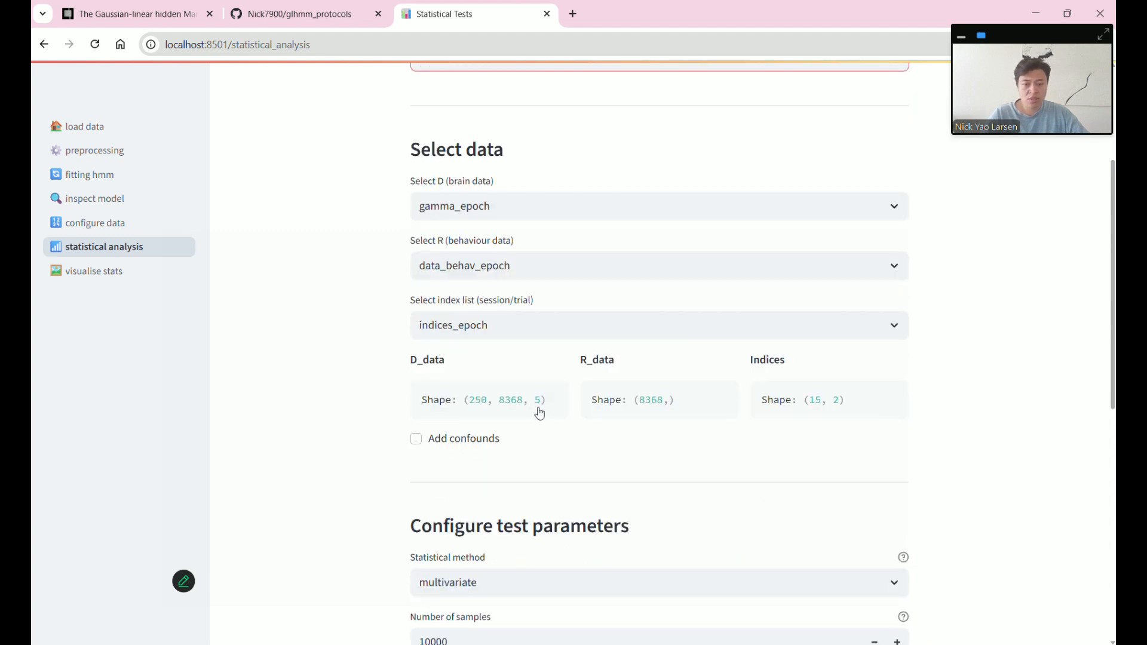
double_click(478, 399)
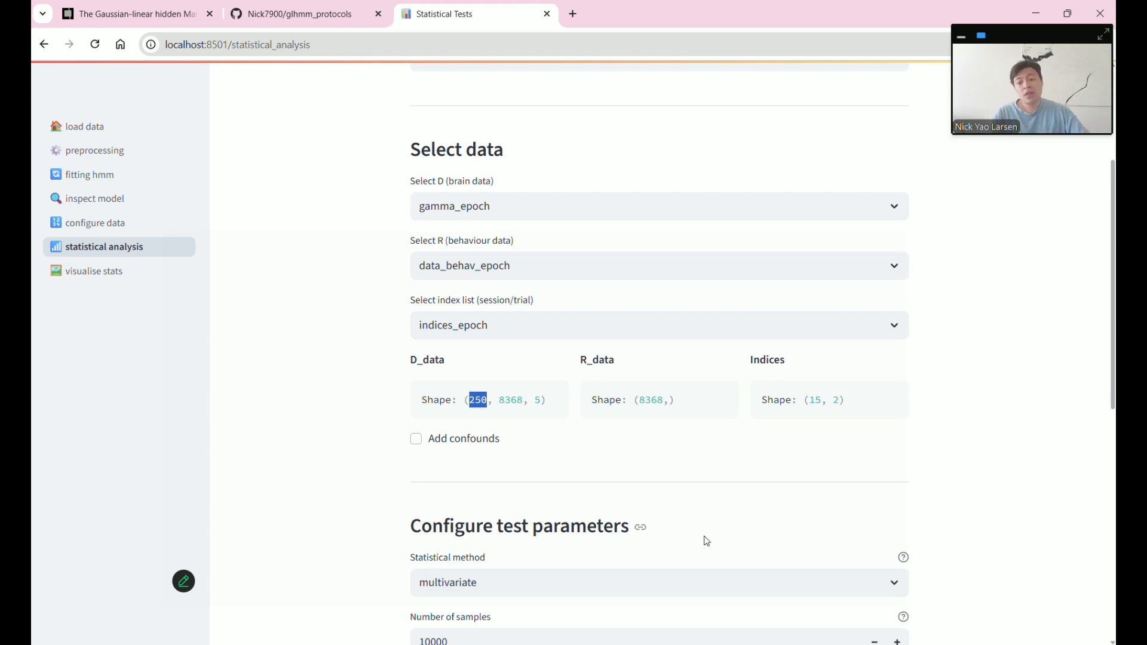
double_click(511, 400)
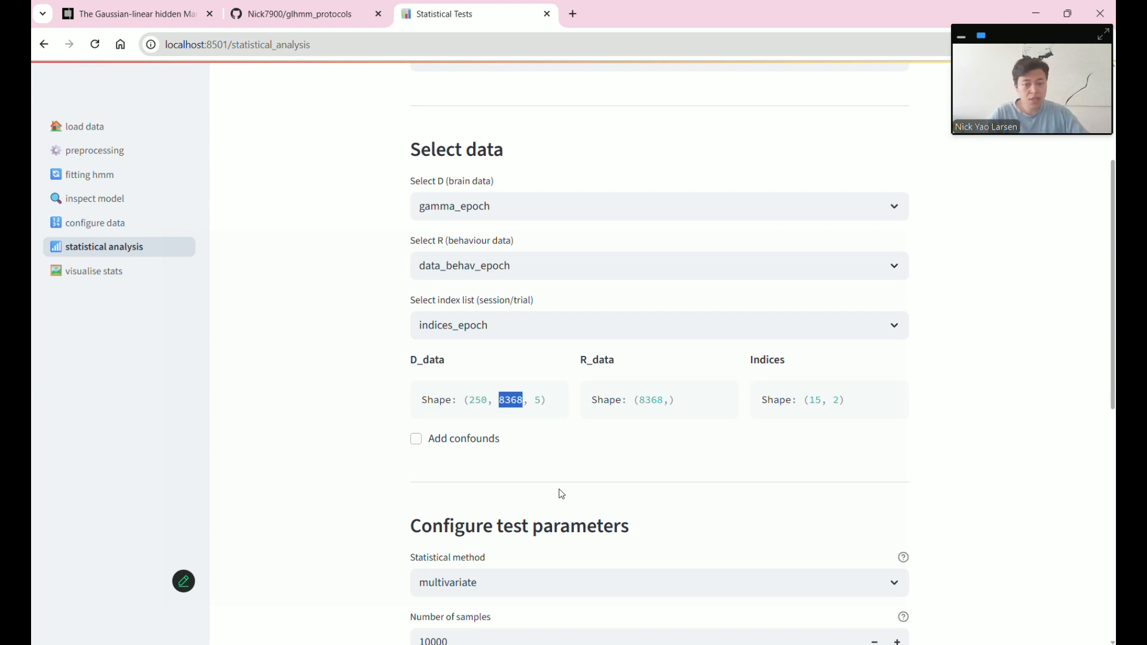
double_click(651, 400)
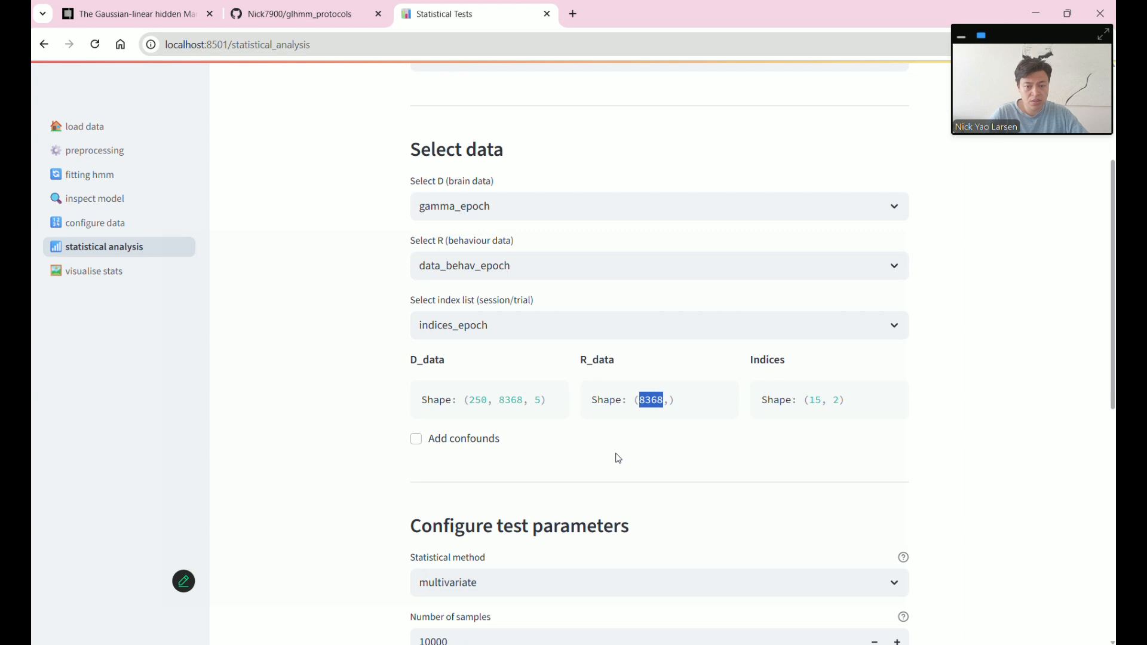
- Choose the univariate statistical method and set Number of samples to 1000
scroll(614, 455, down, 5)
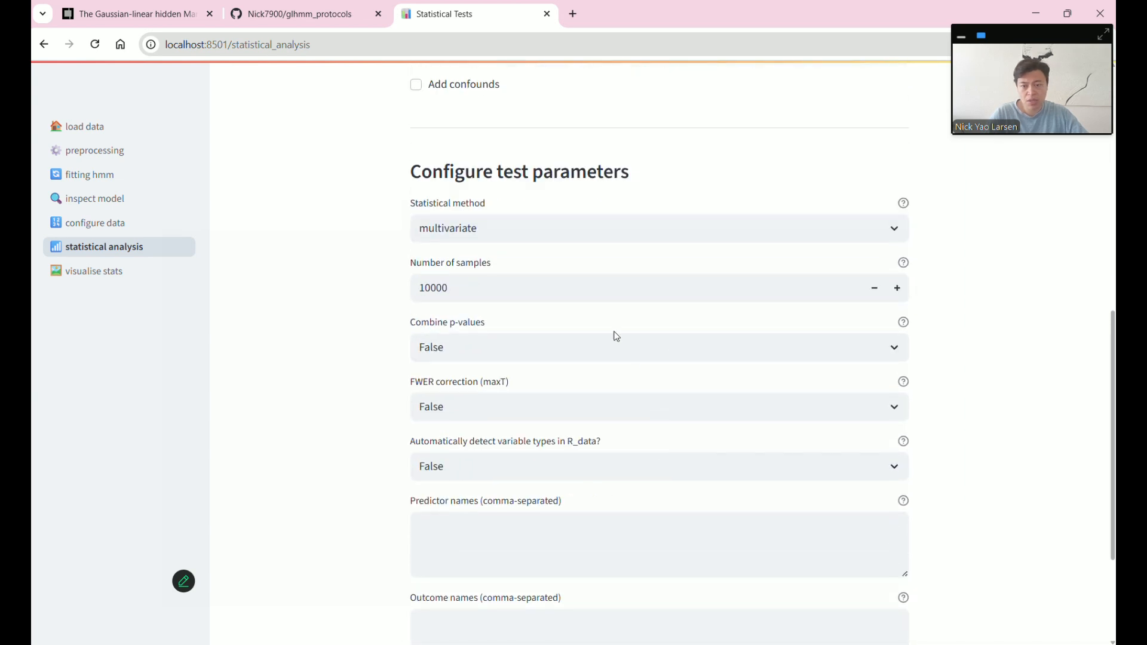
click(524, 233)
click(522, 283)
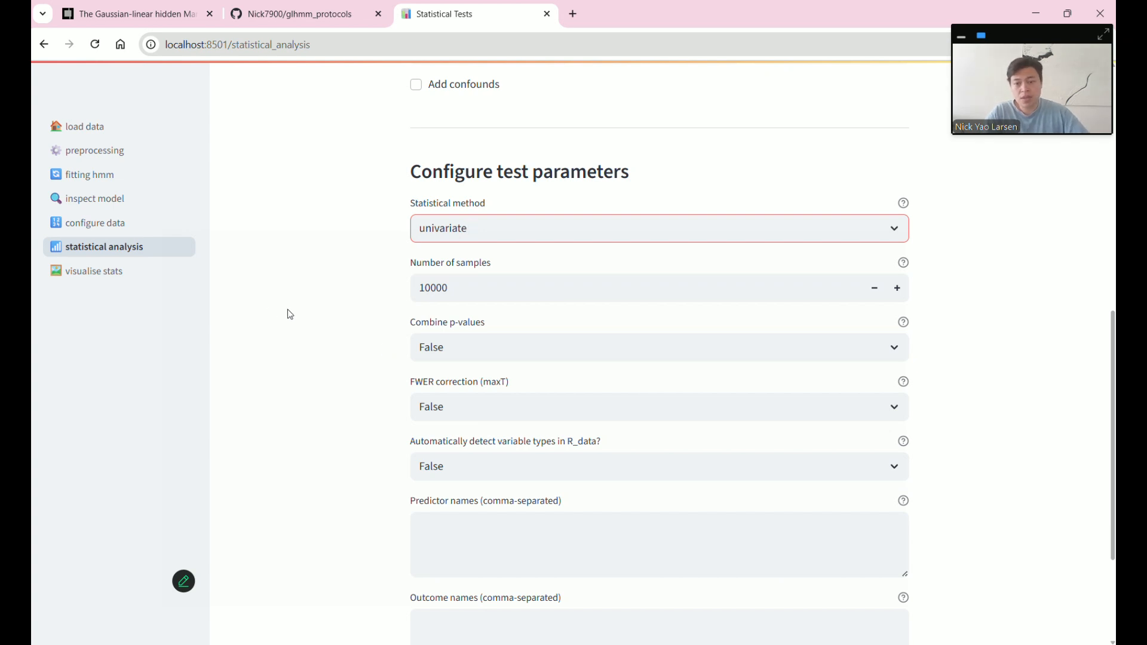
double_click(421, 289)
text(100)
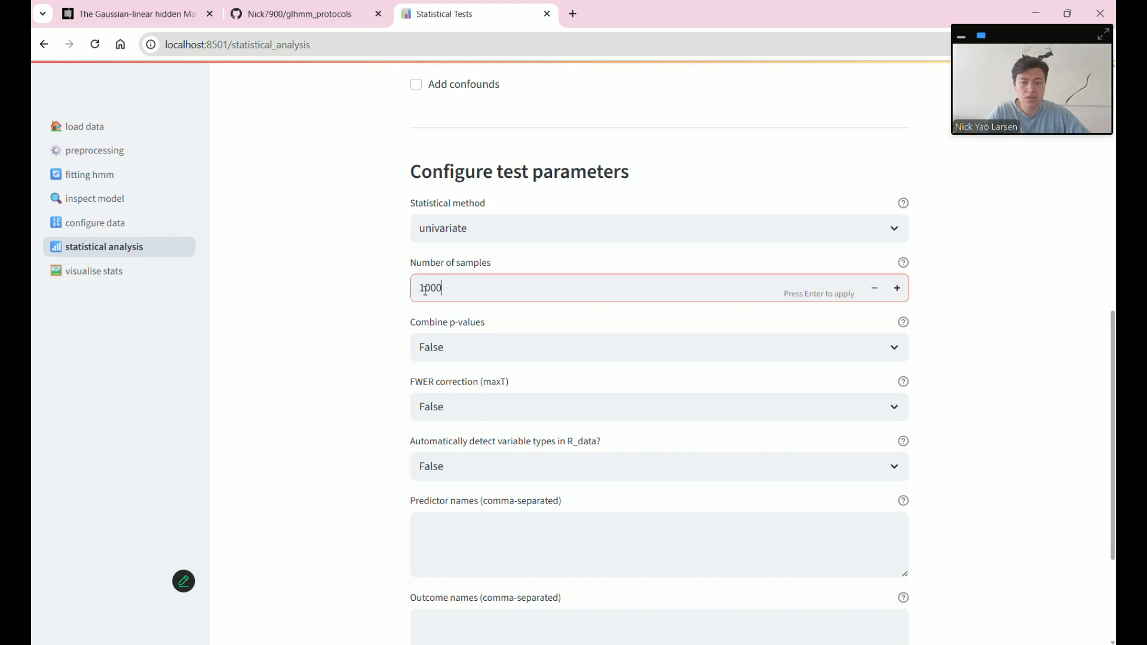
key(Return)
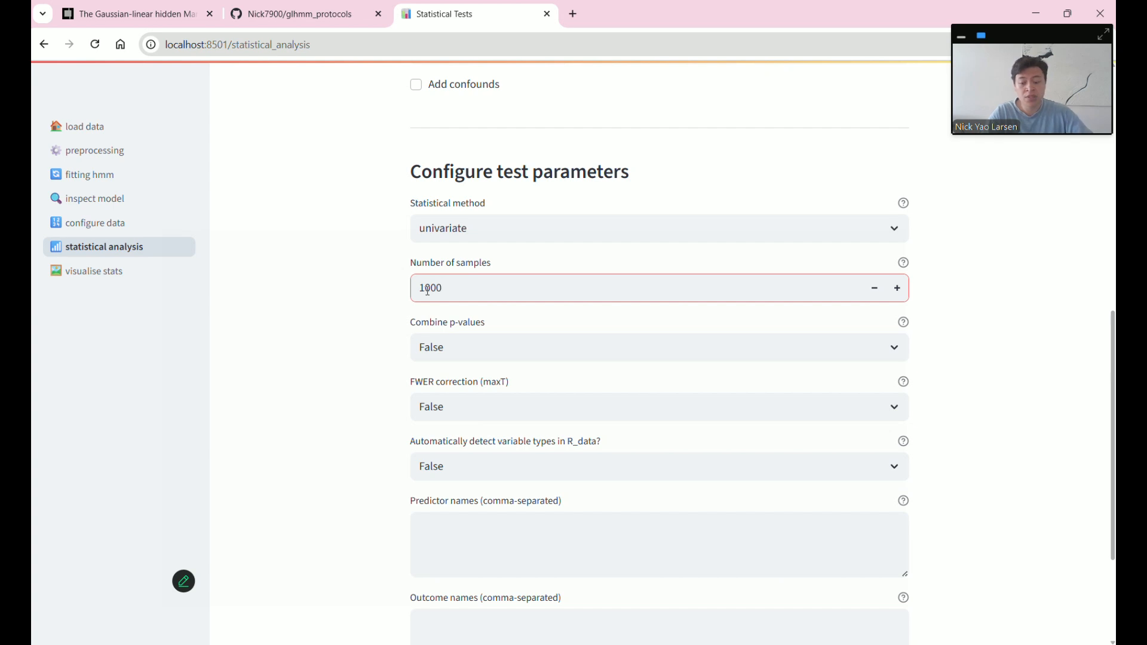
scroll(374, 381, down, 3)
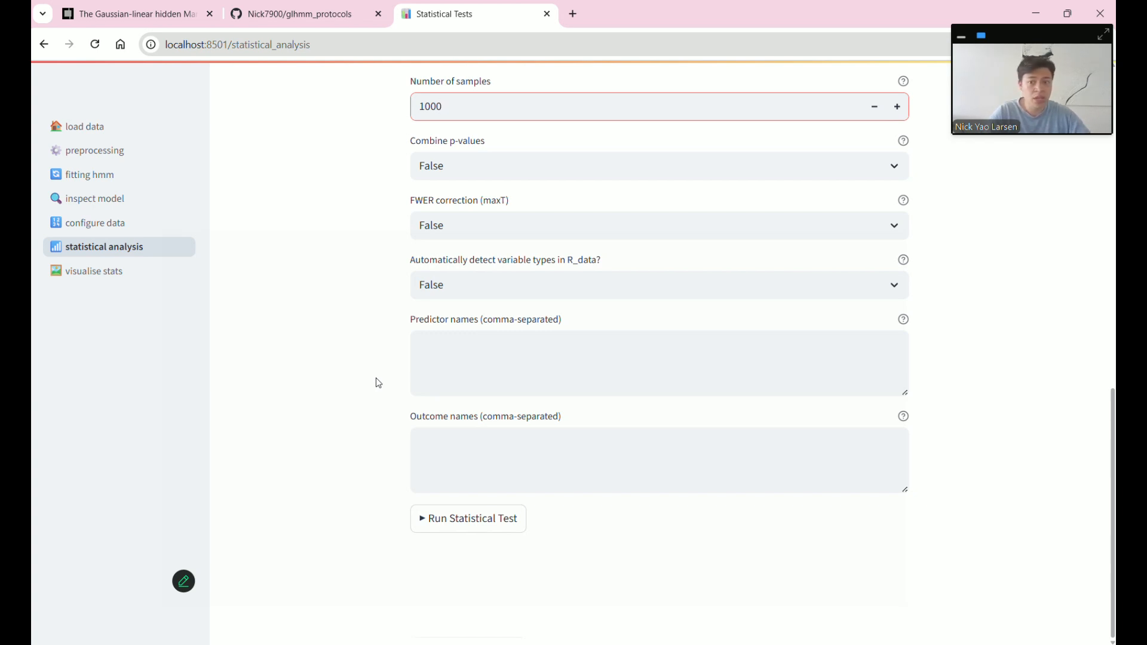
double_click(420, 106)
click(347, 242)
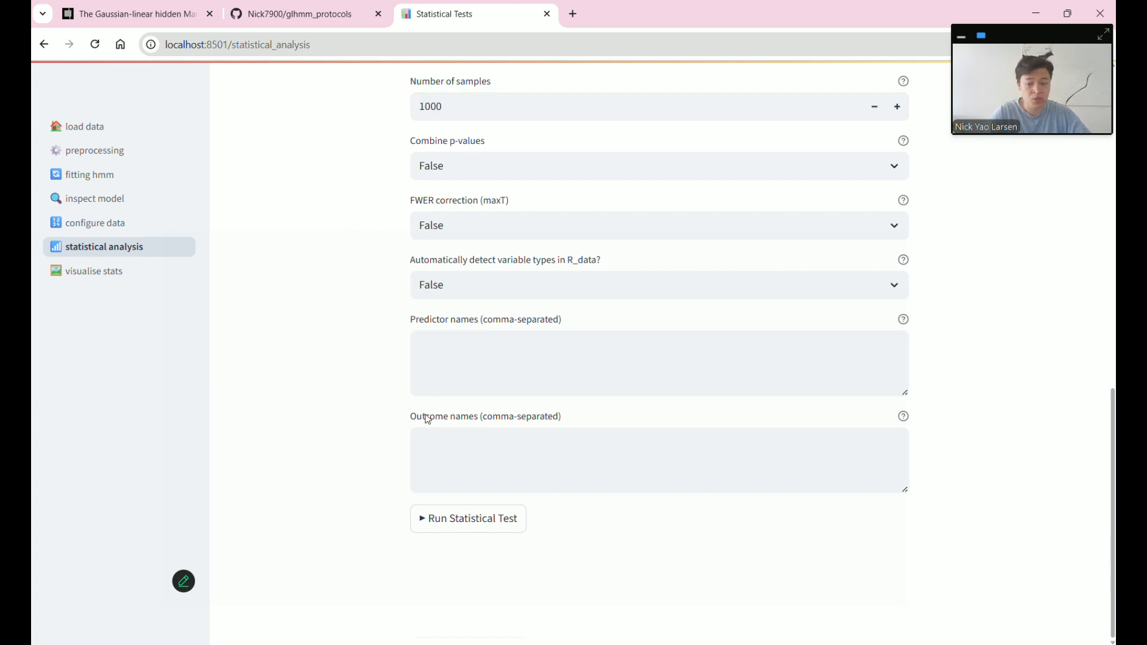
- Run the across-trials test, follow its progress in the Streamlit log, then open visualise stats
click(493, 527)
click(792, 636)
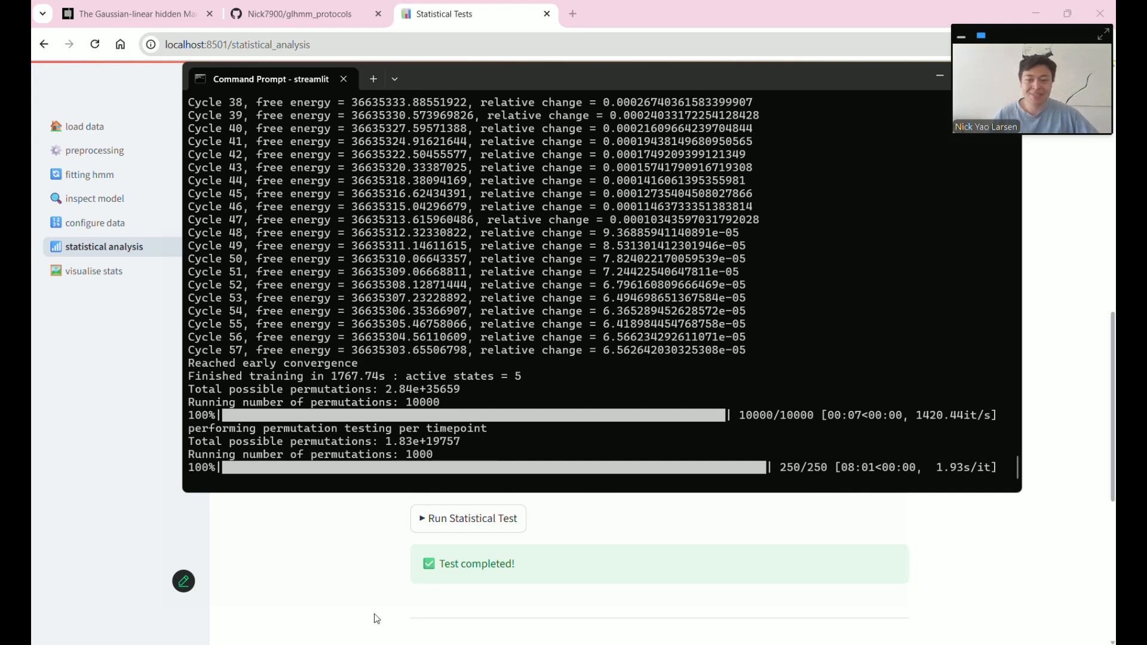
click(951, 542)
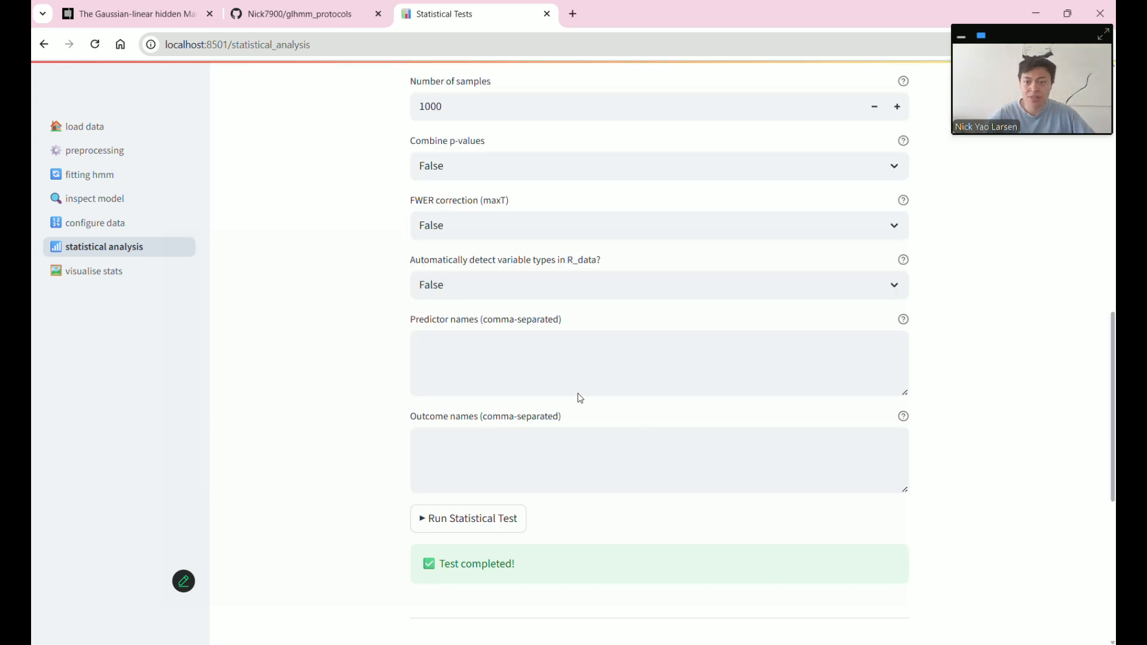
click(134, 284)
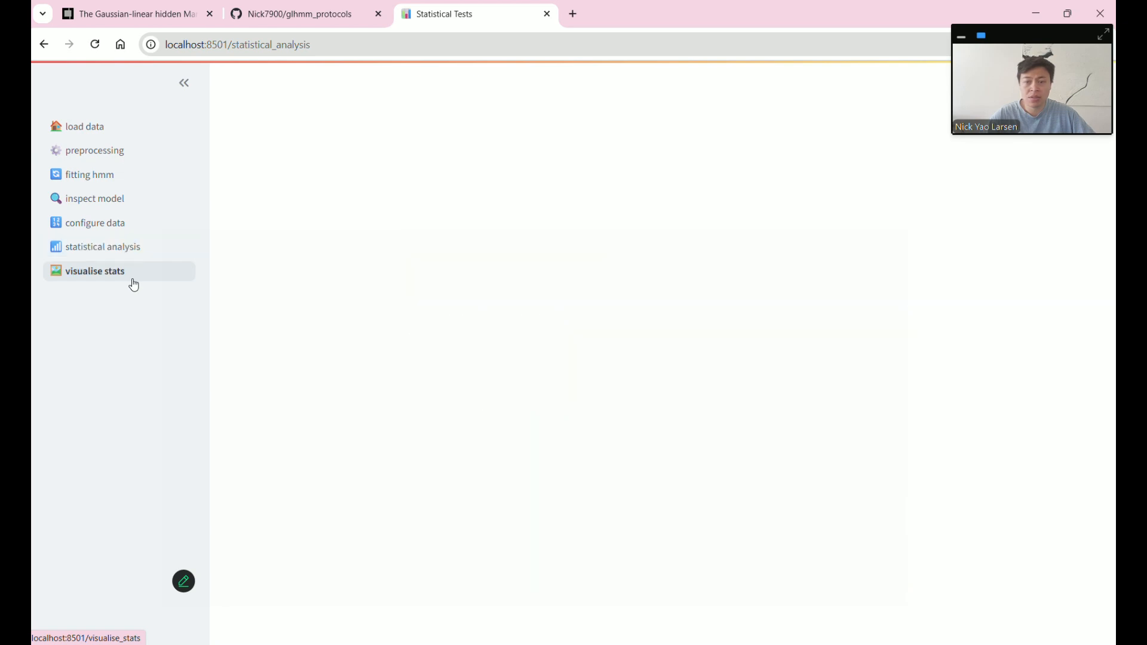
- Switch the Uncorrected P-values plot to Matrix, showing 5 states over 250 time points
scroll(304, 332, down, 4)
scroll(305, 335, down, 5)
scroll(339, 320, down, 3)
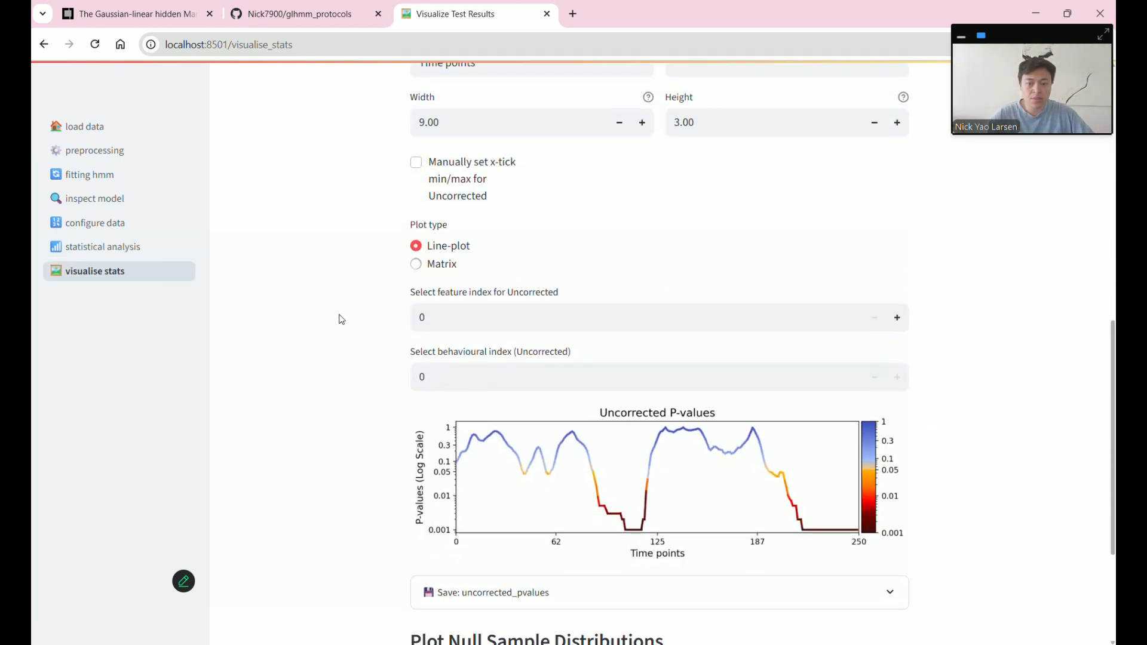
scroll(341, 320, up, 2)
click(429, 398)
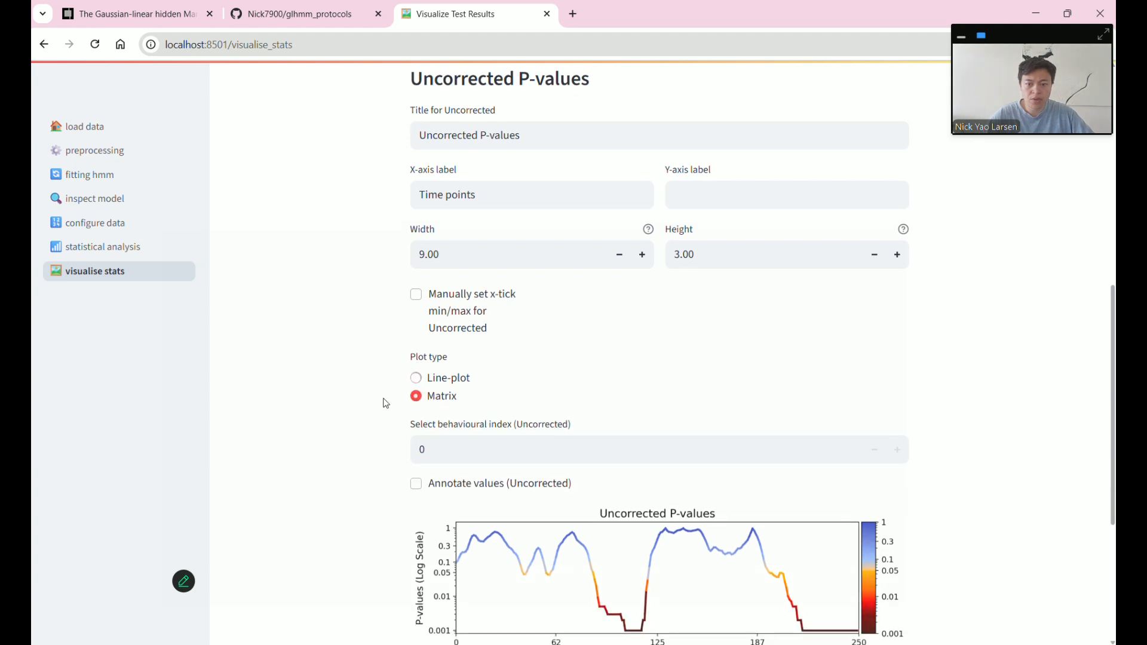
scroll(385, 403, down, 2)
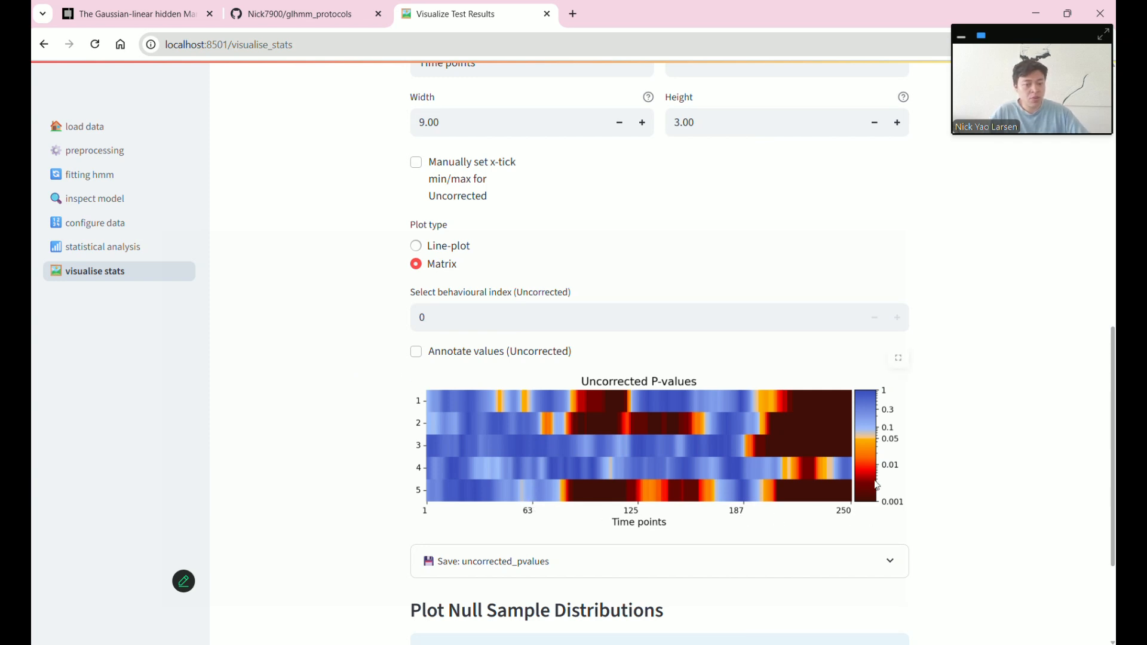
scroll(576, 406, up, 1)
scroll(577, 408, up, 1)
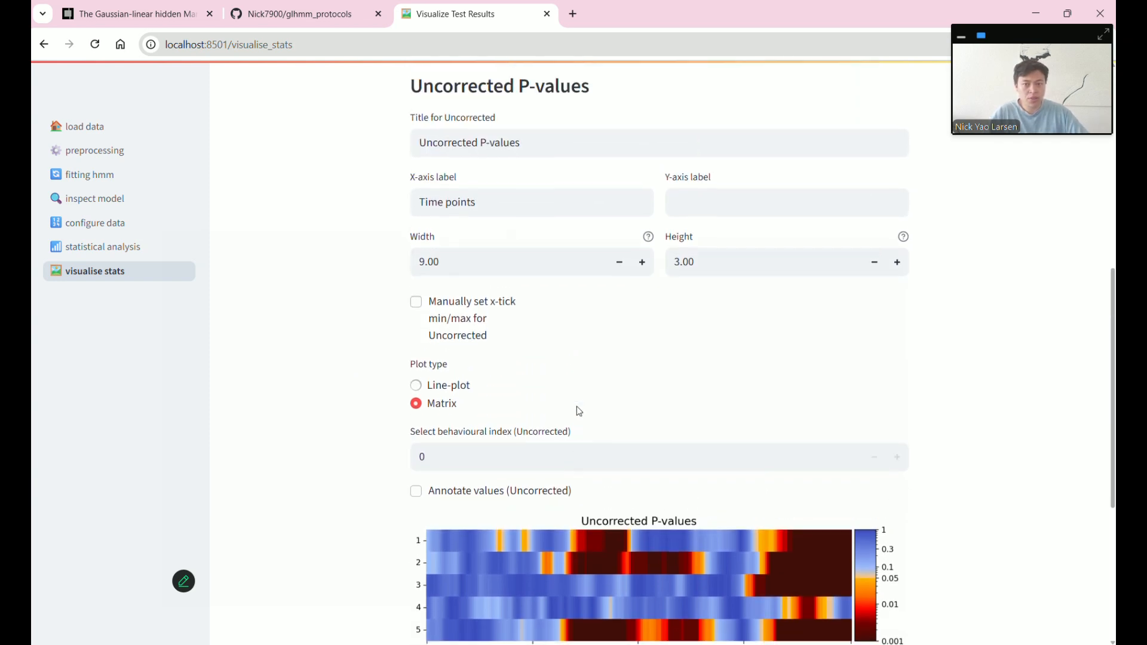
scroll(576, 406, down, 1)
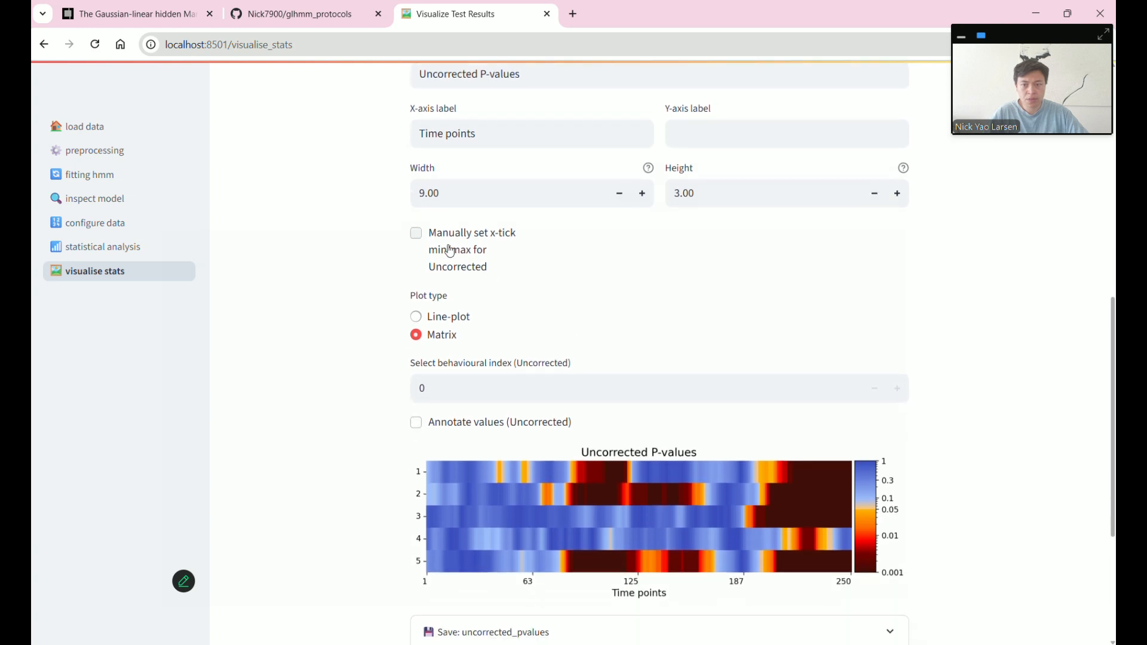
scroll(456, 276, up, 1)
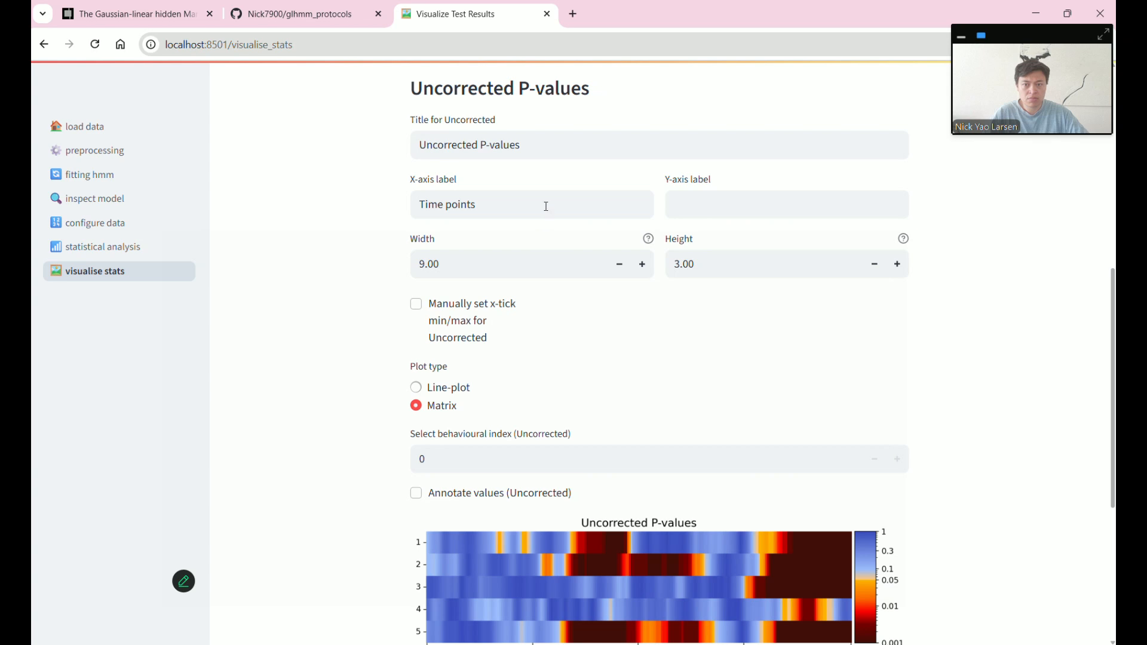
scroll(546, 206, down, 2)
scroll(545, 210, up, 1)
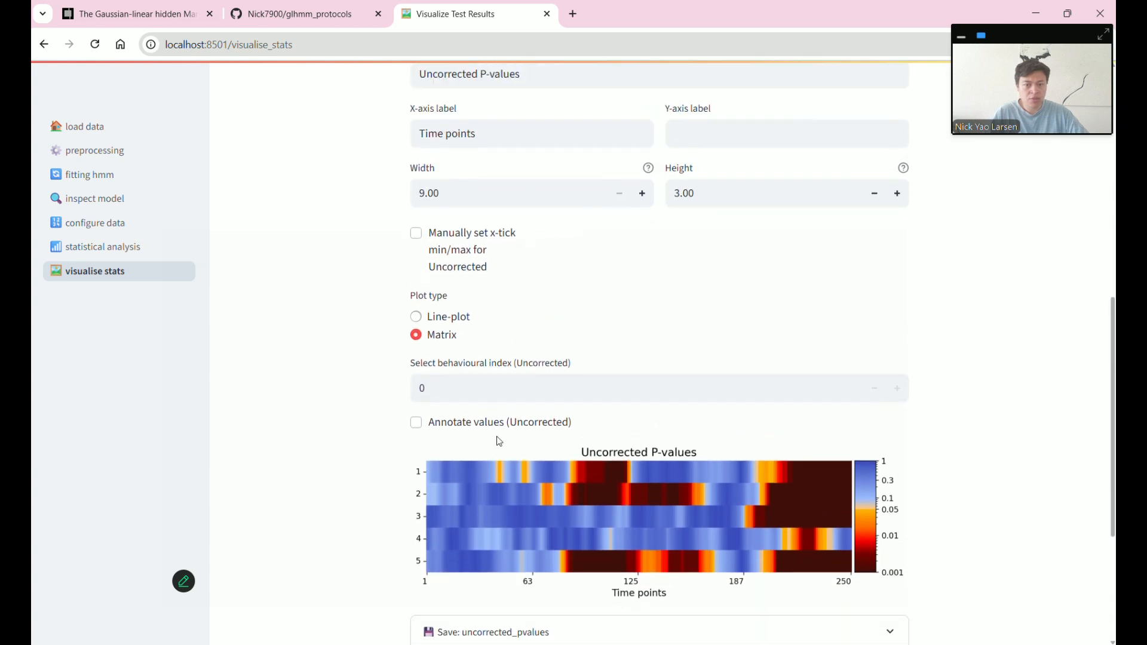
- Label the matrix plot's y-axis 'States'
click(681, 133)
text(H)
key(BackSpace)
text(States)
key(Return)
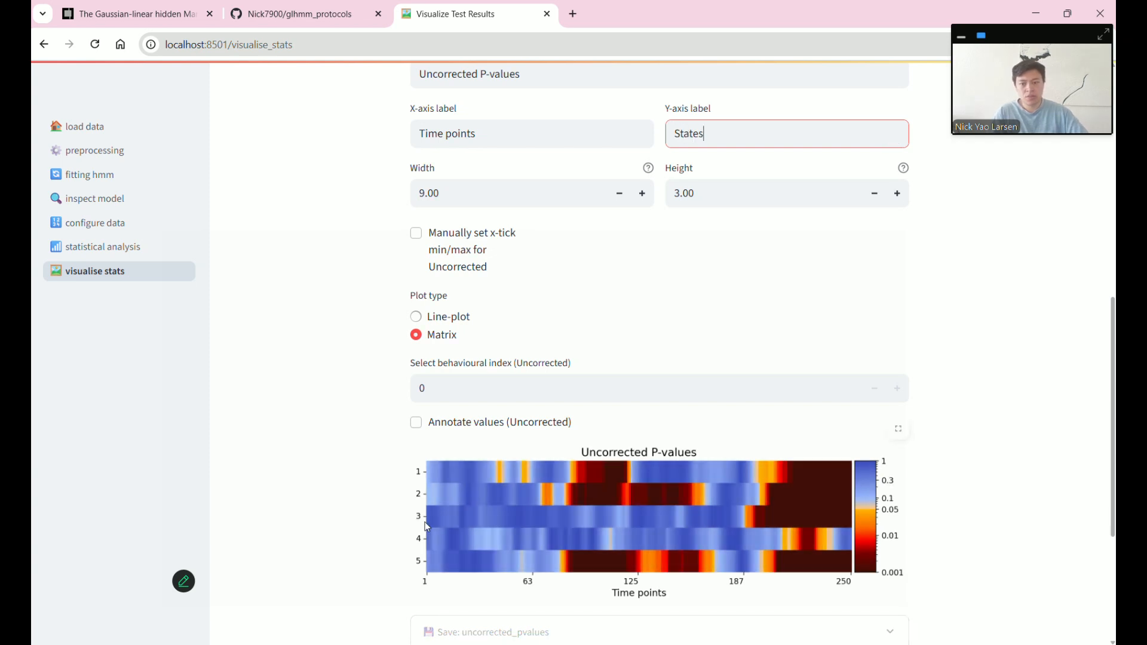
- Try manual x-tick min/max values and 7 x-ticks, then turn manual x-ticks off again
click(433, 243)
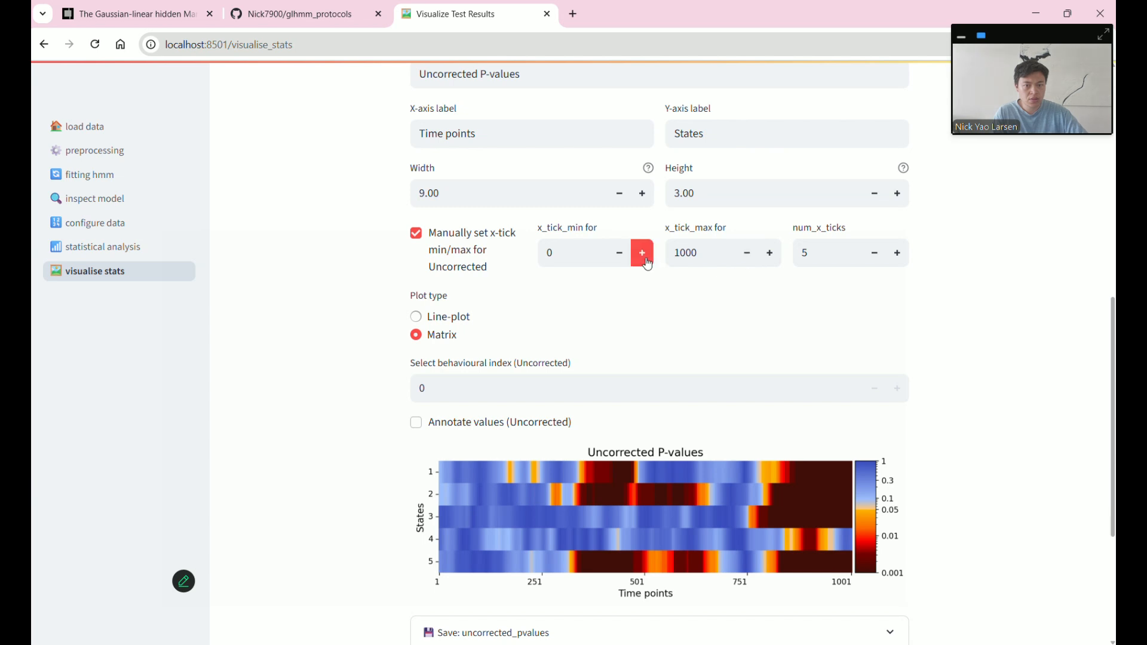
click(746, 252)
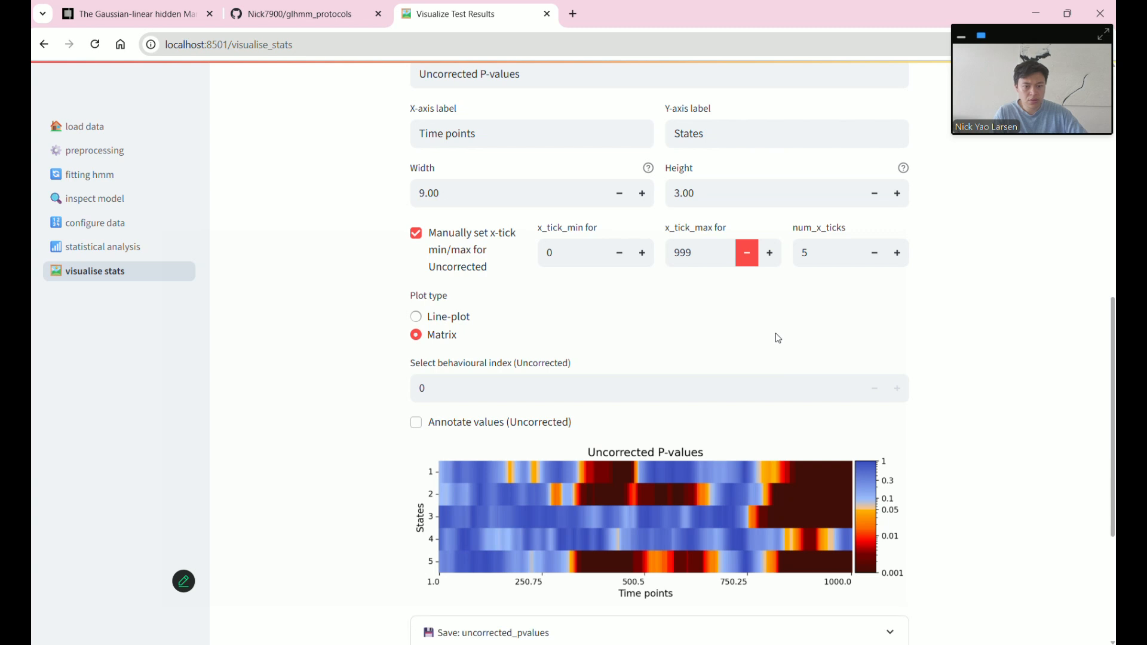
click(769, 252)
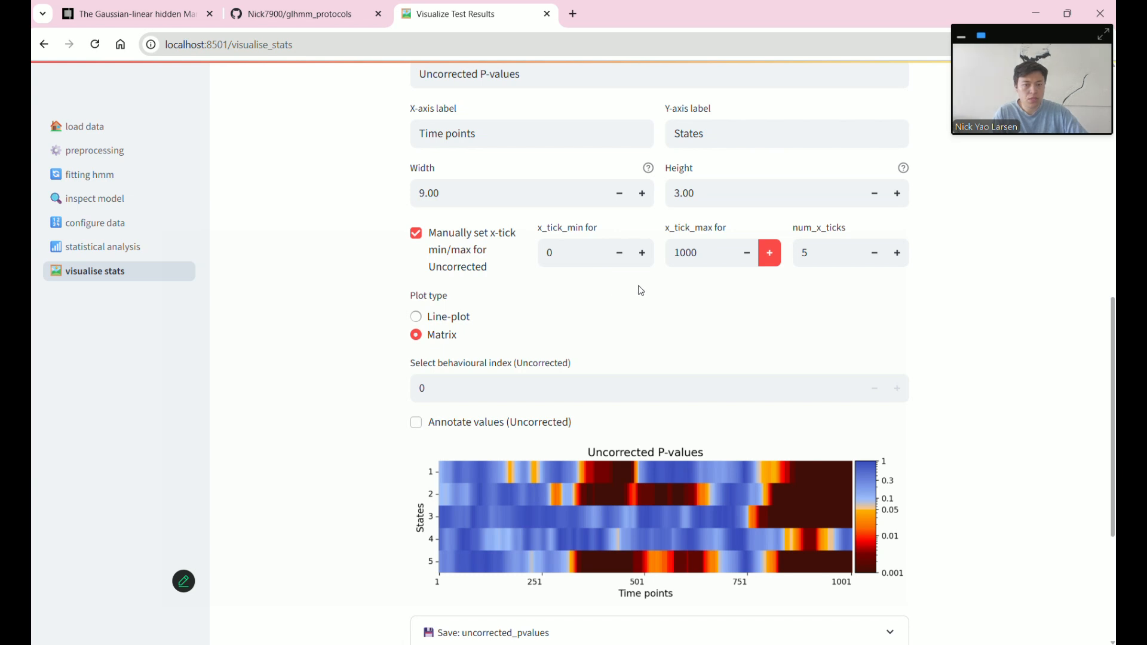
click(642, 252)
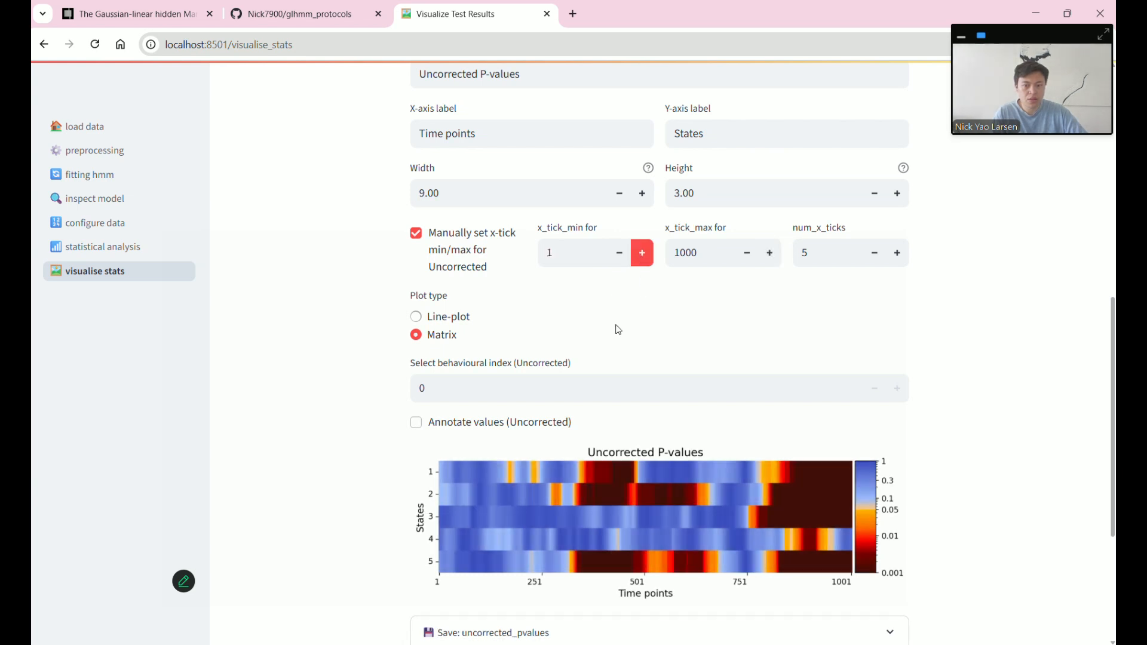
click(619, 252)
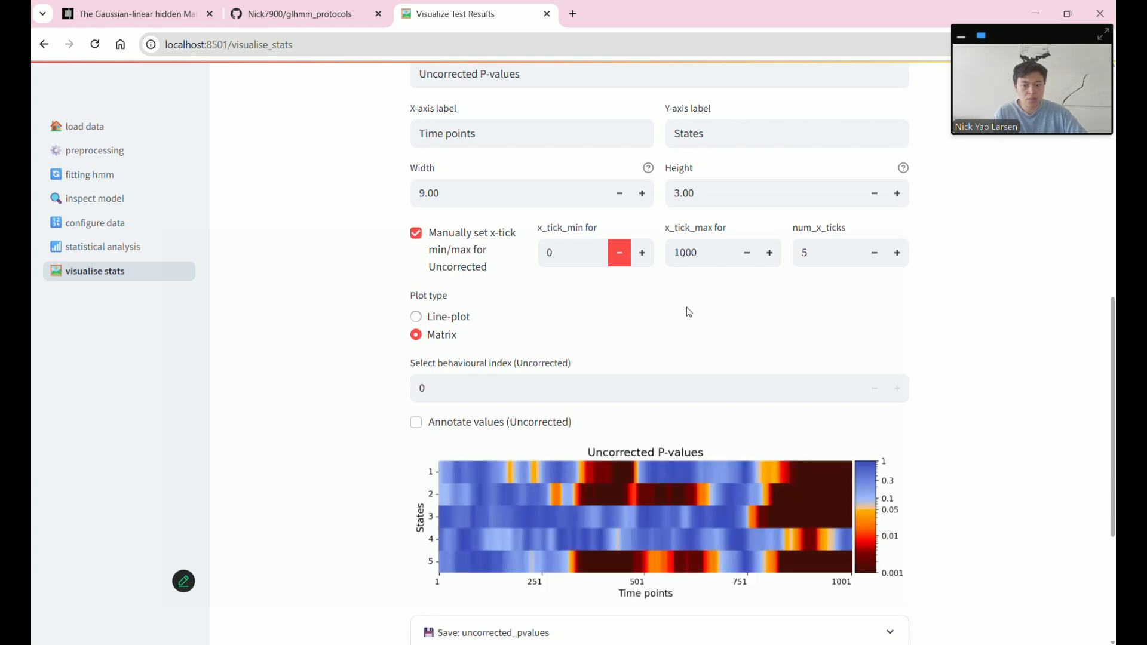
double_click(556, 229)
drag(666, 228, 706, 232)
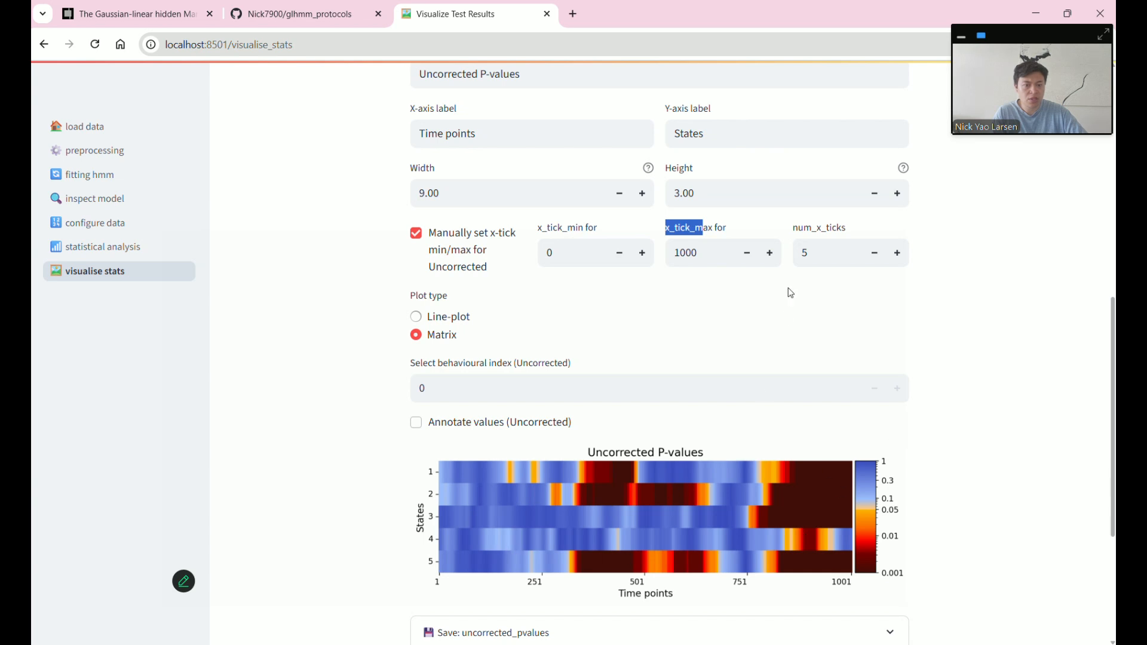
click(895, 258)
click(895, 258)
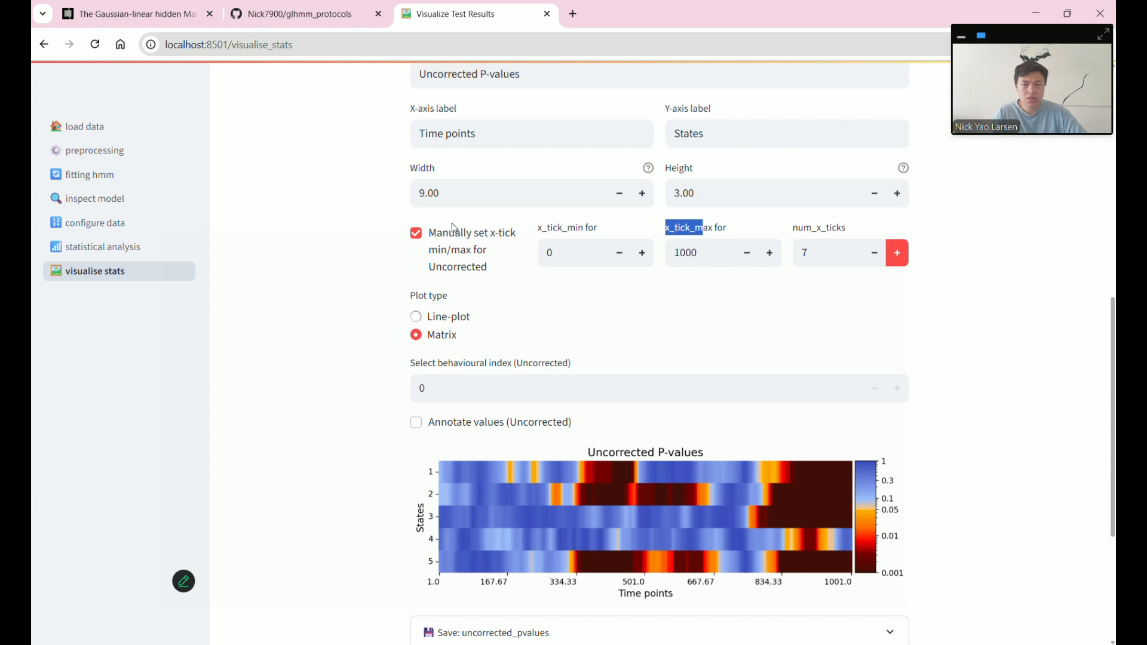
click(423, 239)
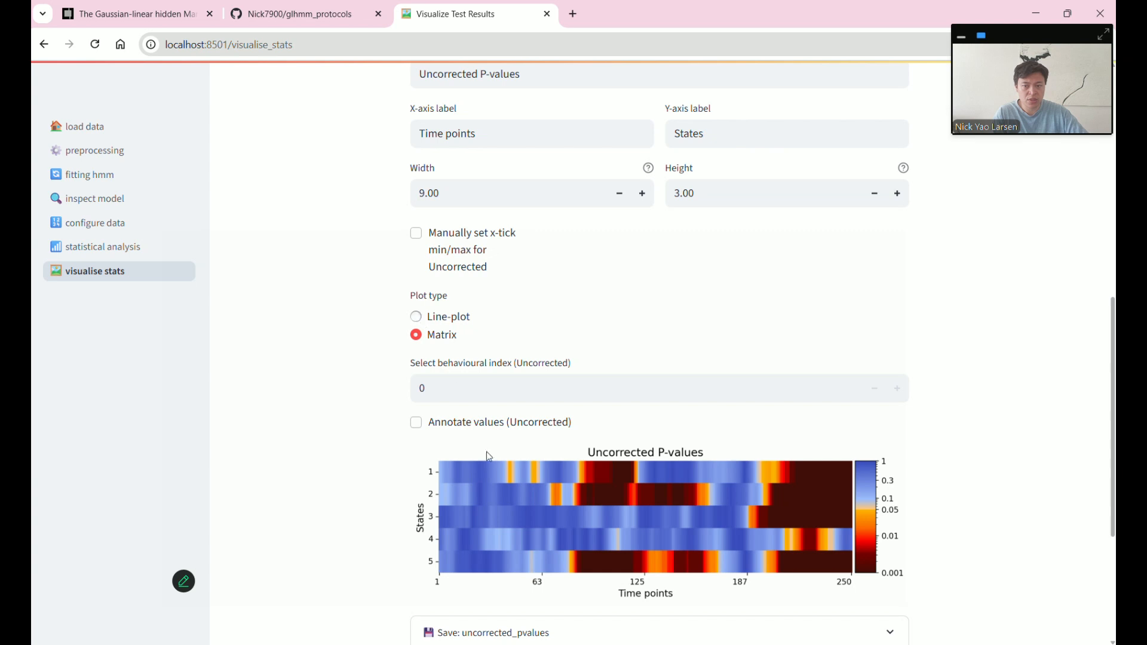
- Plot the uncorrected p-values as a line for feature index 2, then switch to the GLHMM paper tab
click(416, 316)
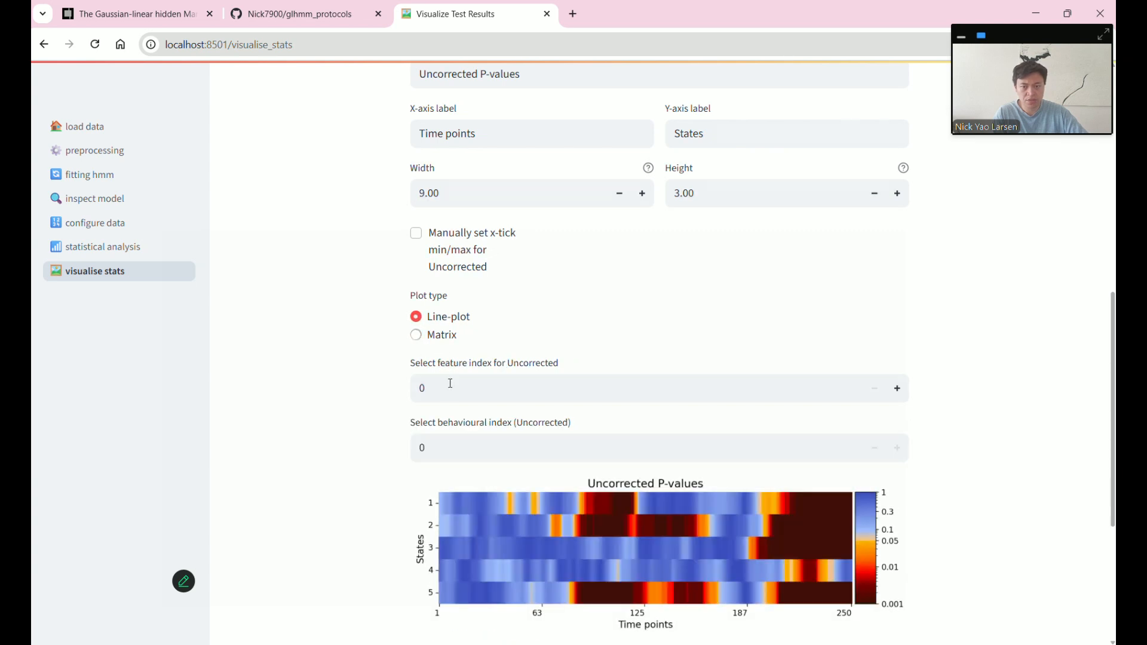
click(899, 391)
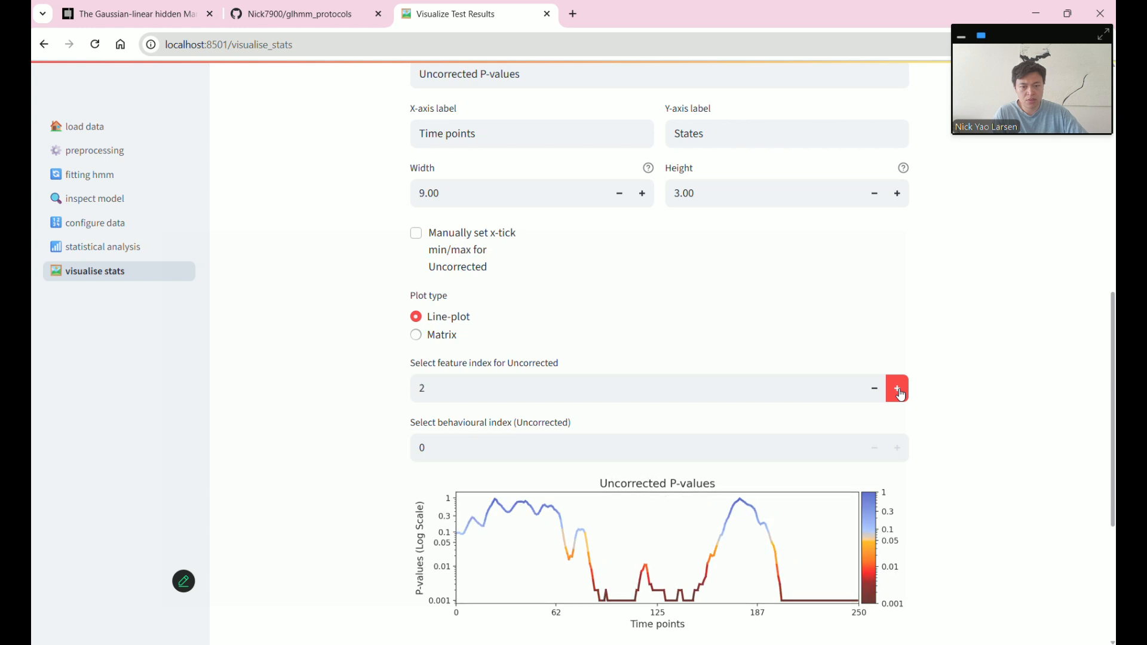
scroll(973, 392, down, 5)
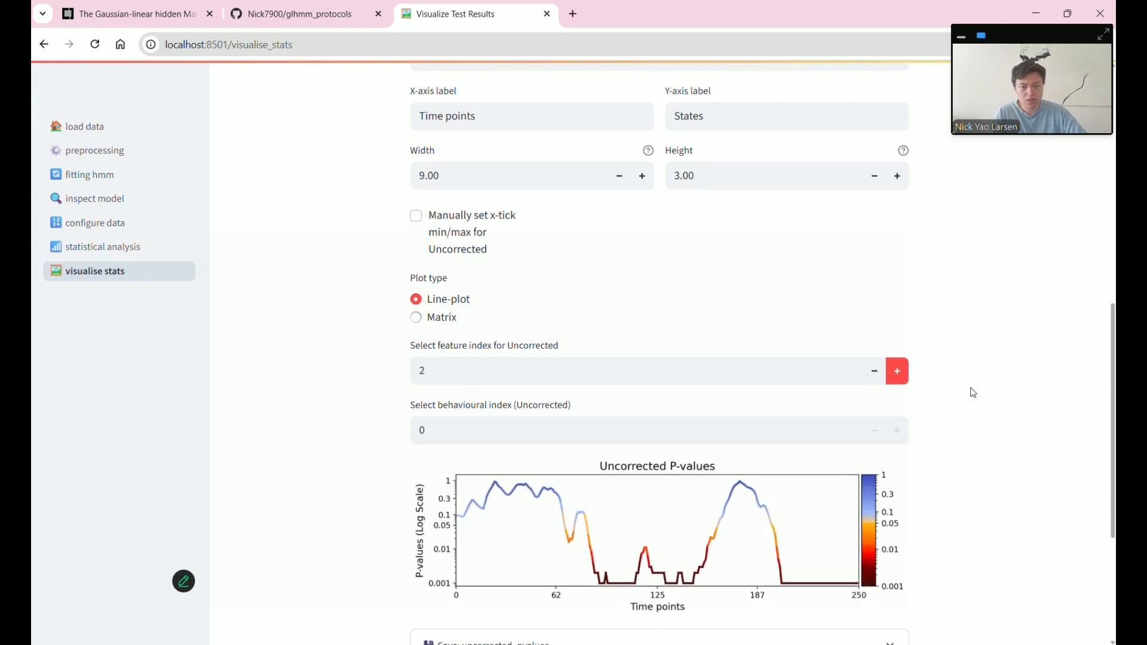
scroll(973, 393, up, 4)
scroll(972, 393, down, 5)
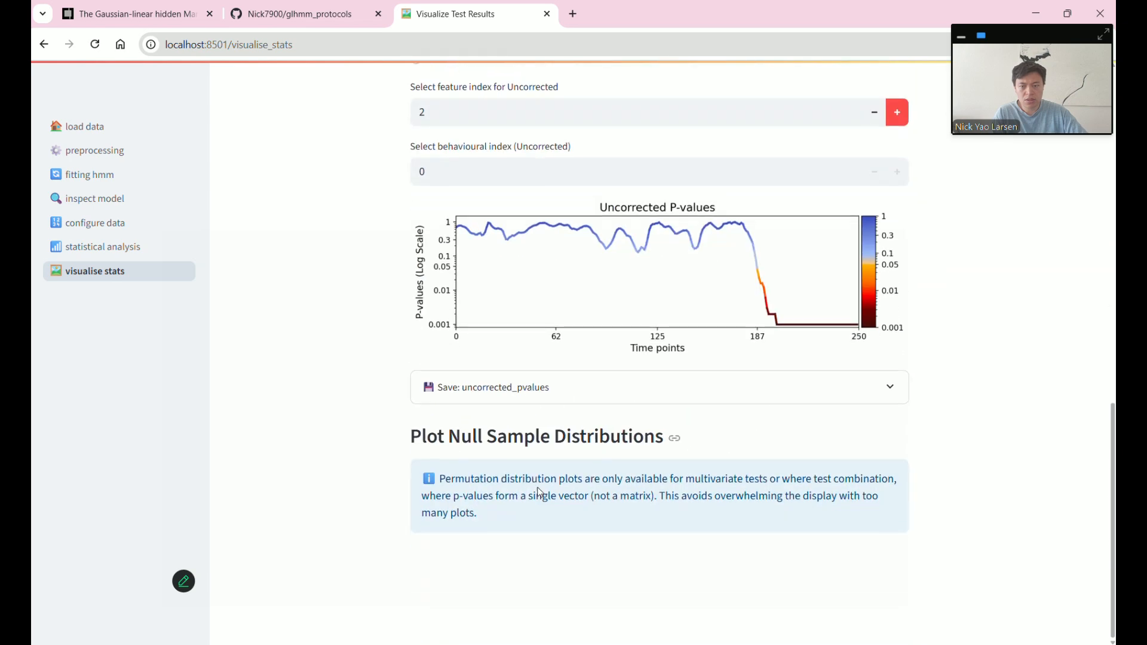
drag(438, 442, 550, 443)
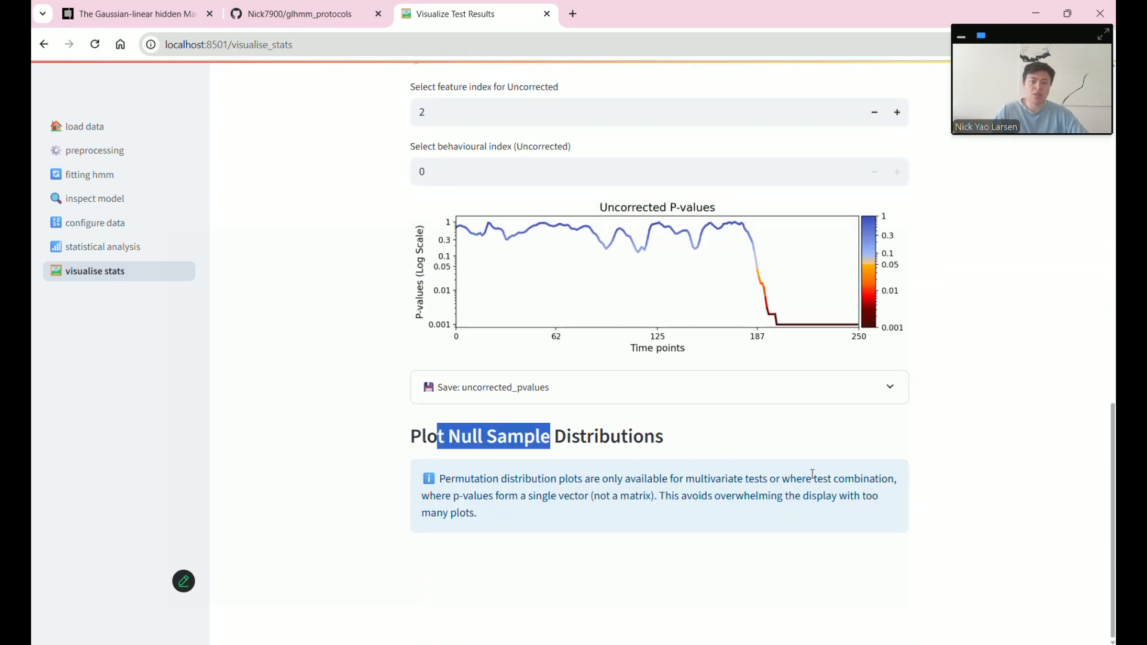
scroll(911, 469, up, 4)
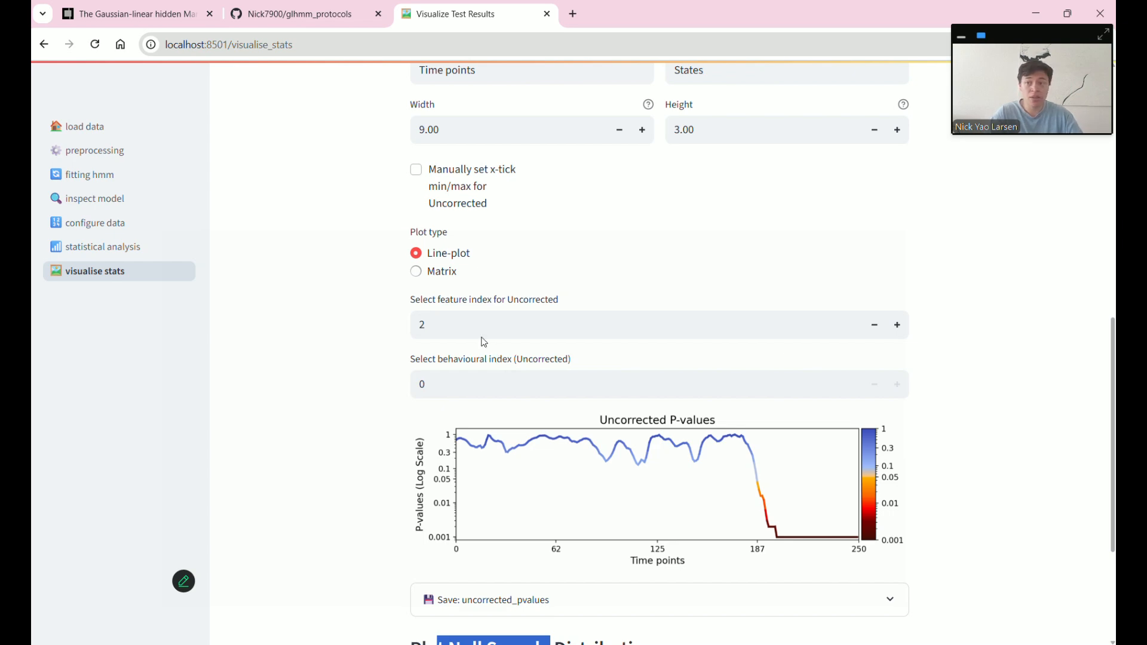
click(131, 13)
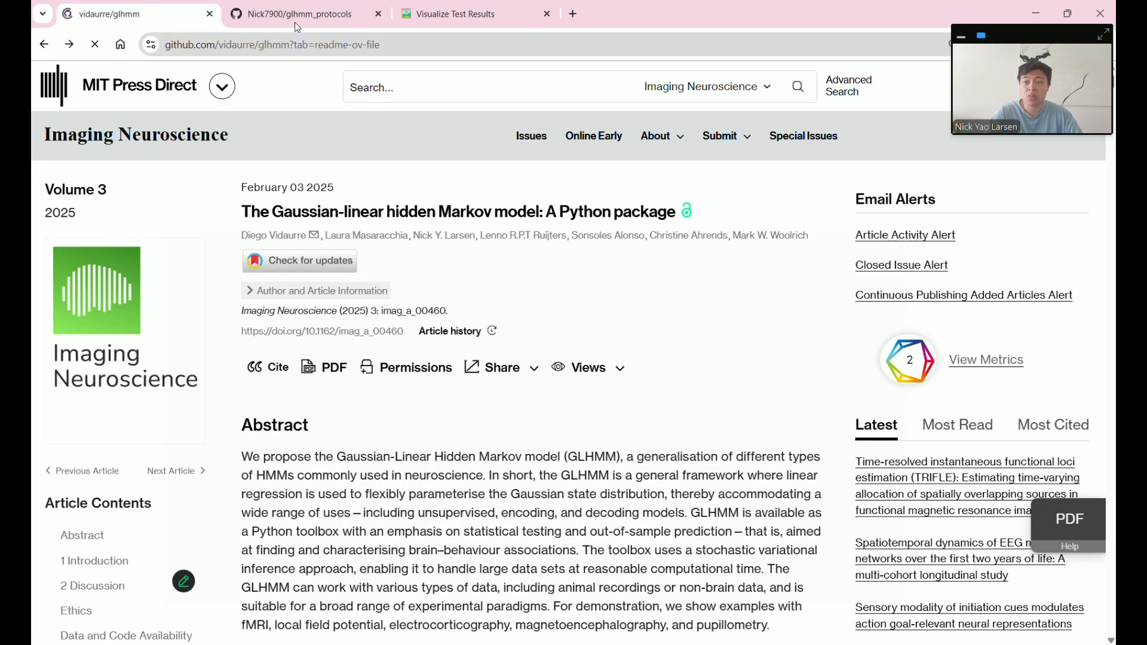
- Bring up the glhmm_protocols repository and its Statistical testing framework README
click(295, 13)
scroll(424, 304, up, 3)
scroll(425, 304, down, 2)
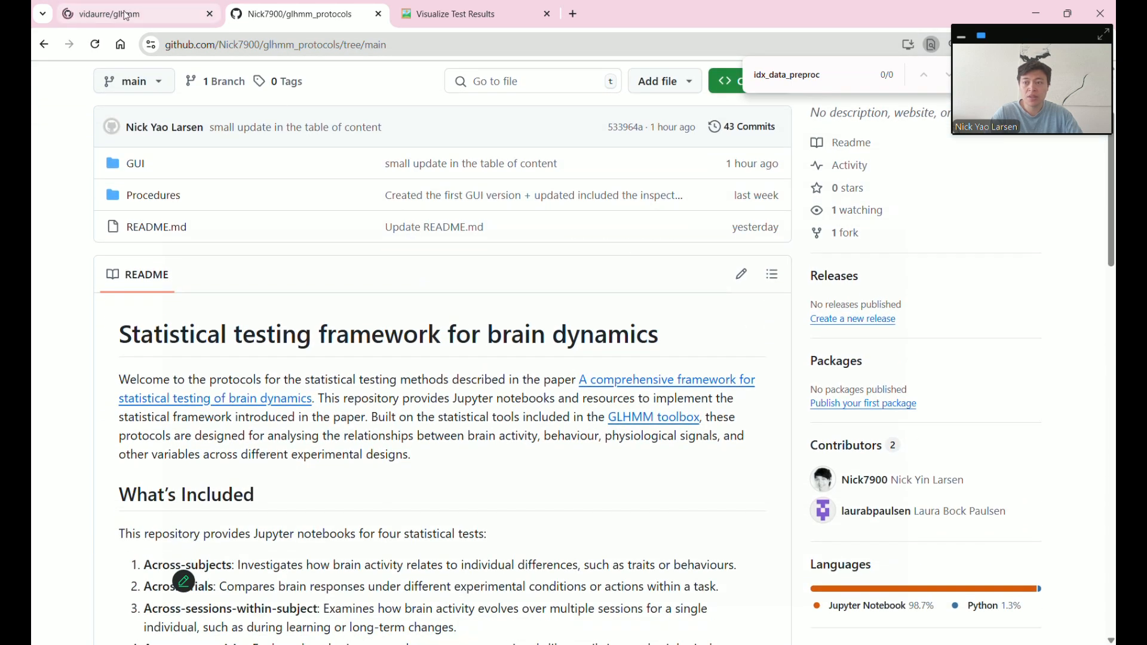
mouse_move(126, 17)
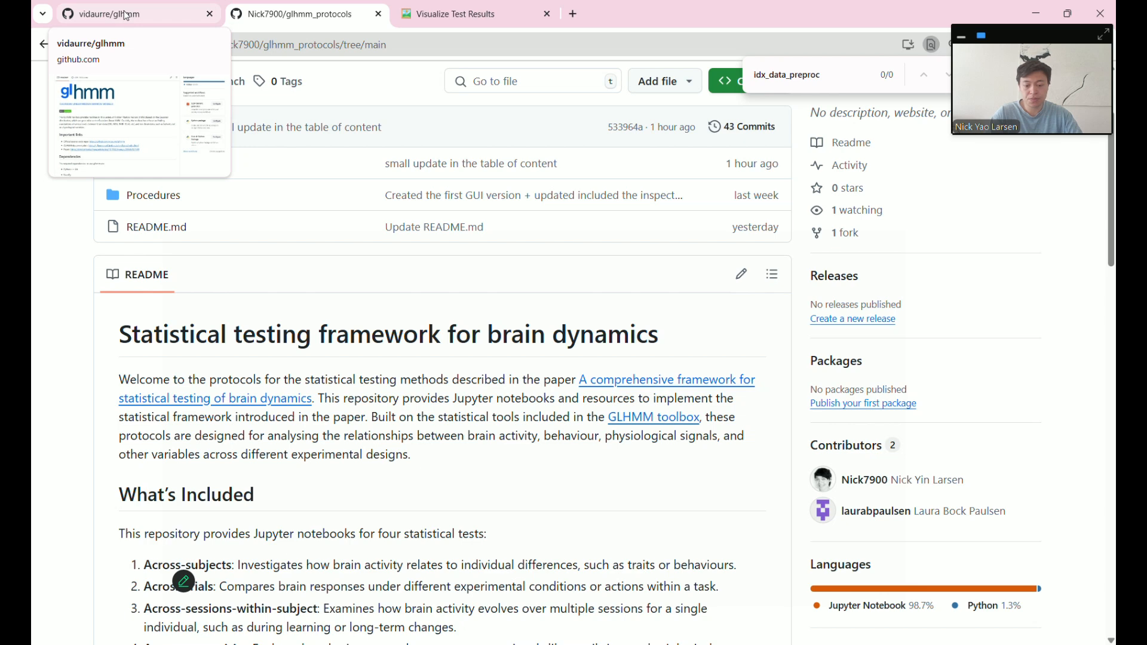